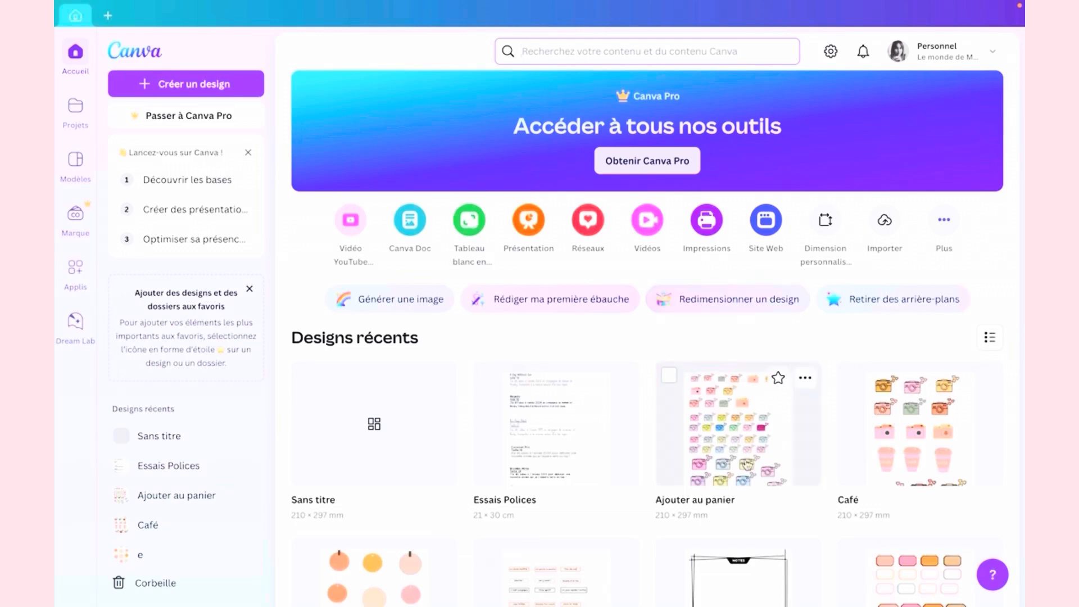
pyautogui.scroll(-15, 748, 464)
pyautogui.scroll(15, 747, 464)
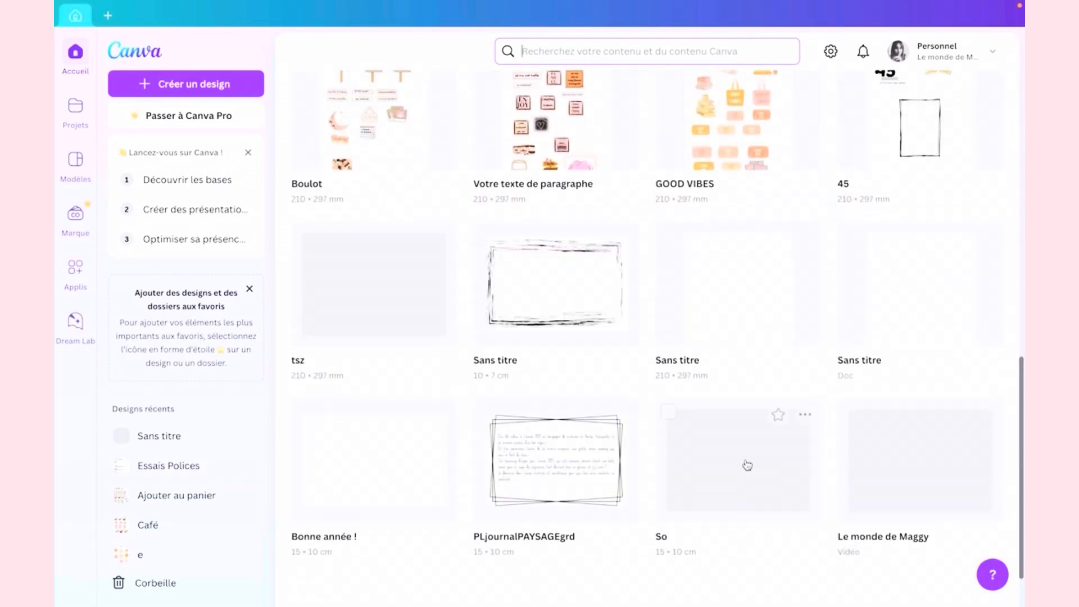
pyautogui.scroll(1, 747, 464)
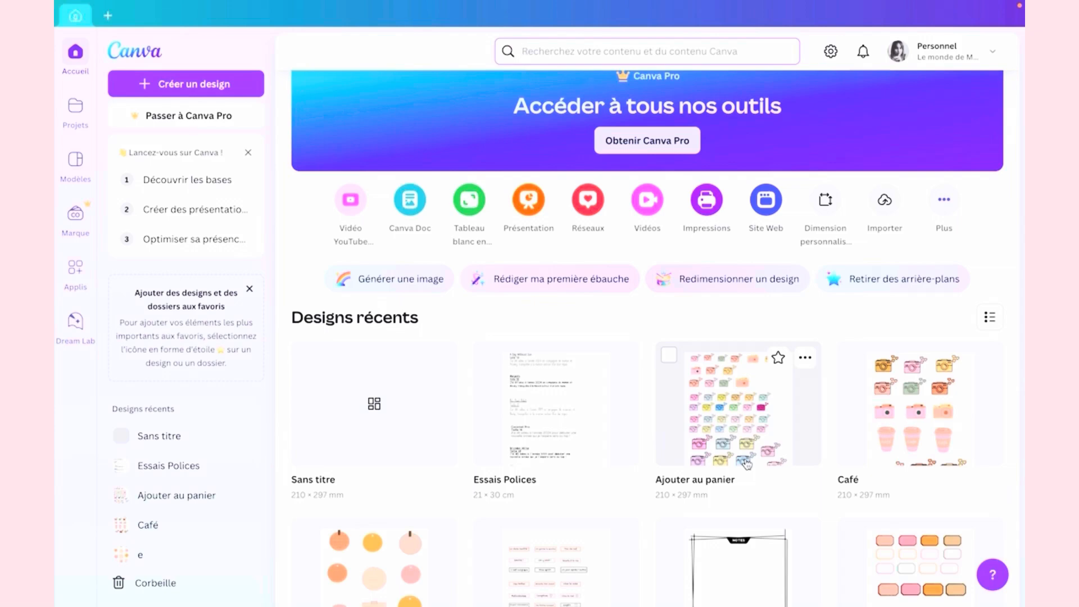
pyautogui.scroll(-2, 590, 472)
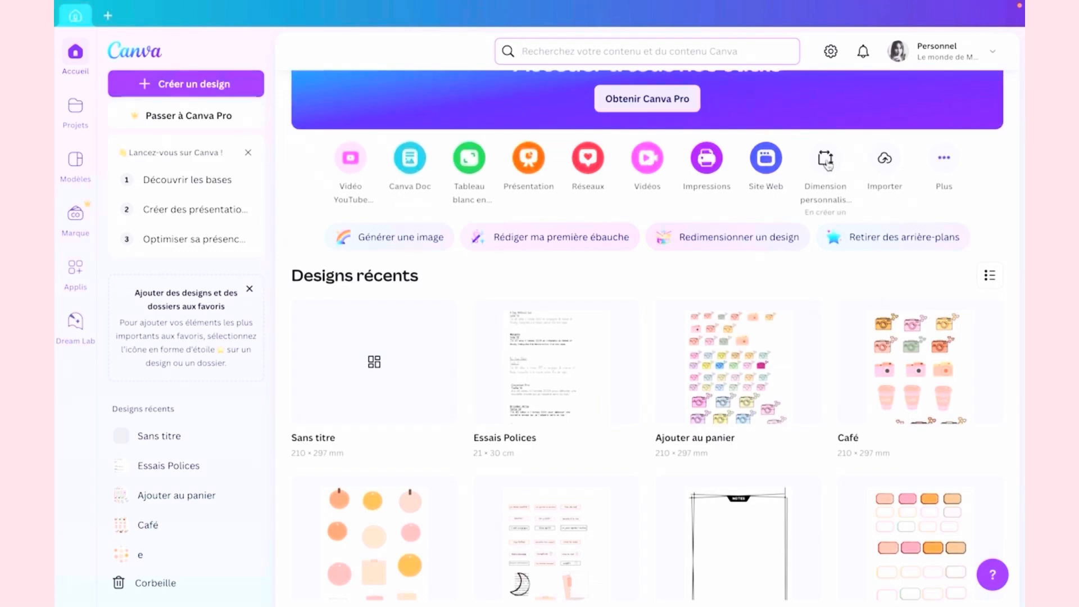
pyautogui.click(187, 93)
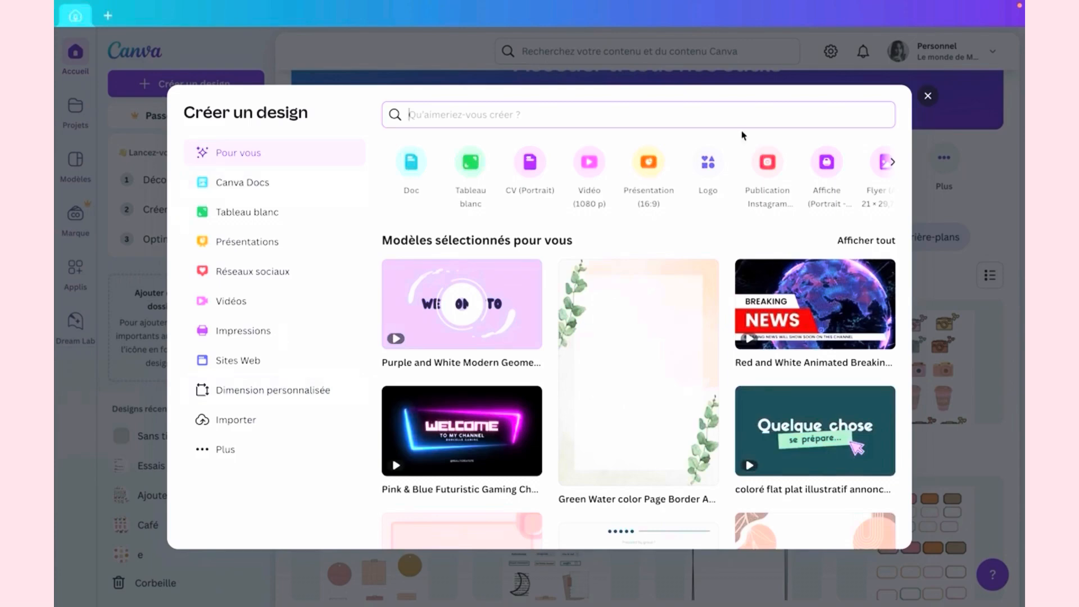
pyautogui.click(991, 164)
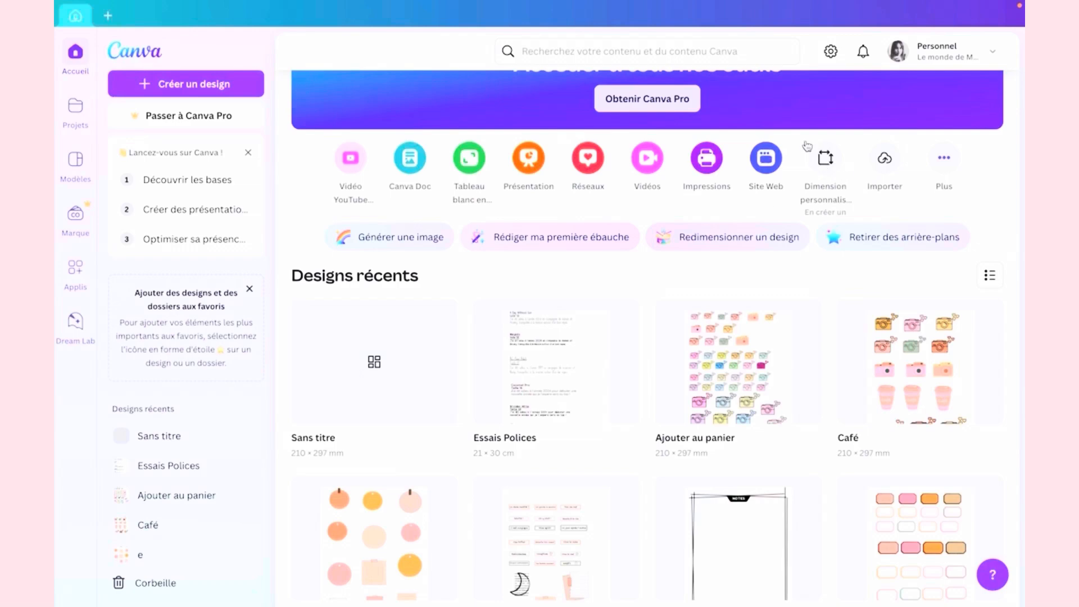
# Create a new custom-size design 210 mm wide and 297 mm high.
pyautogui.click(827, 183)
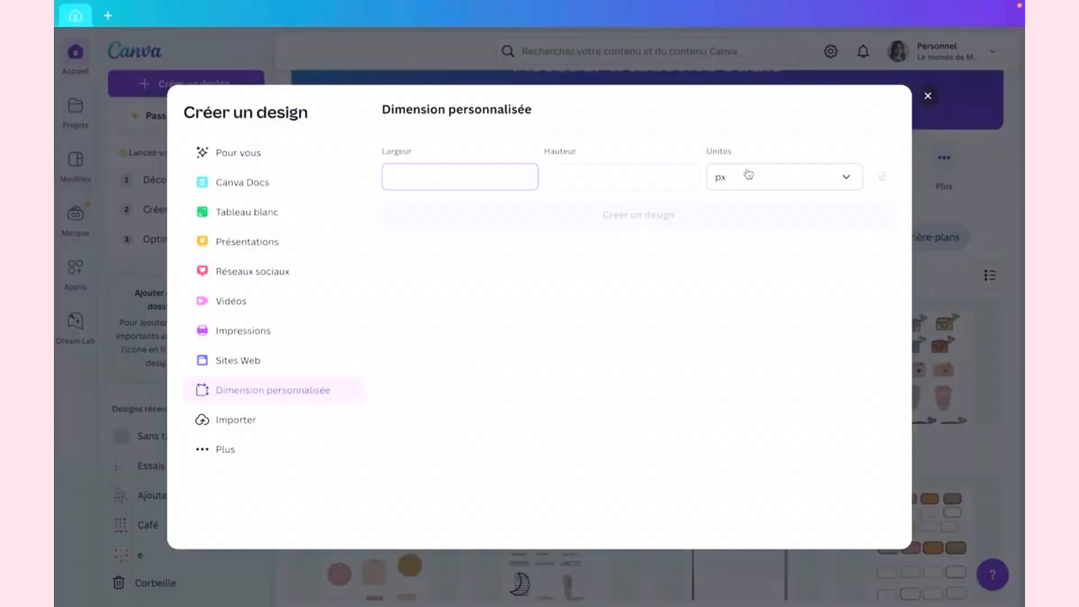
pyautogui.click(834, 184)
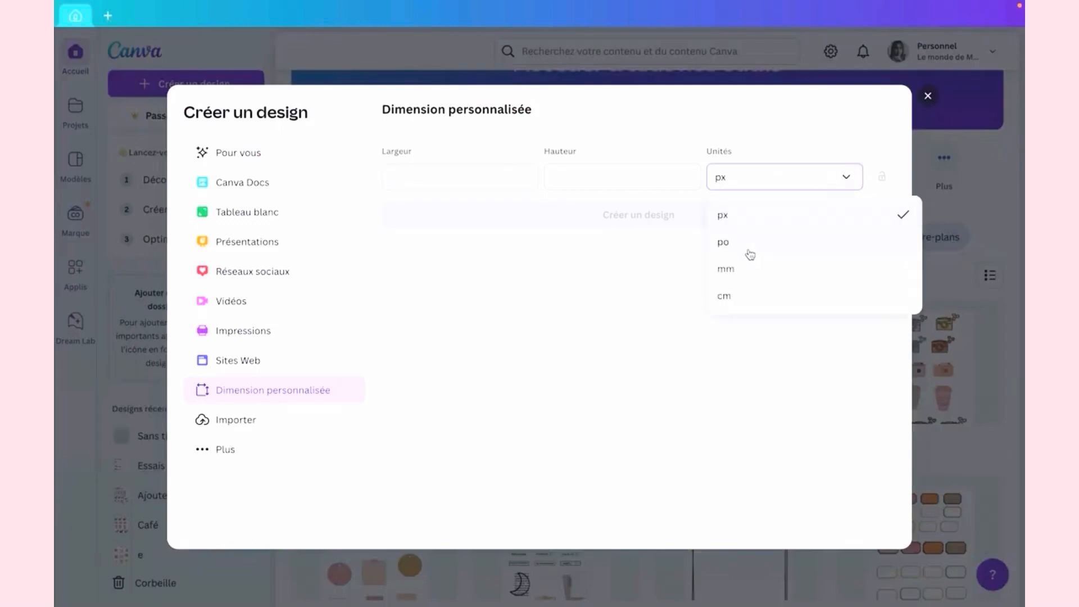
pyautogui.click(741, 271)
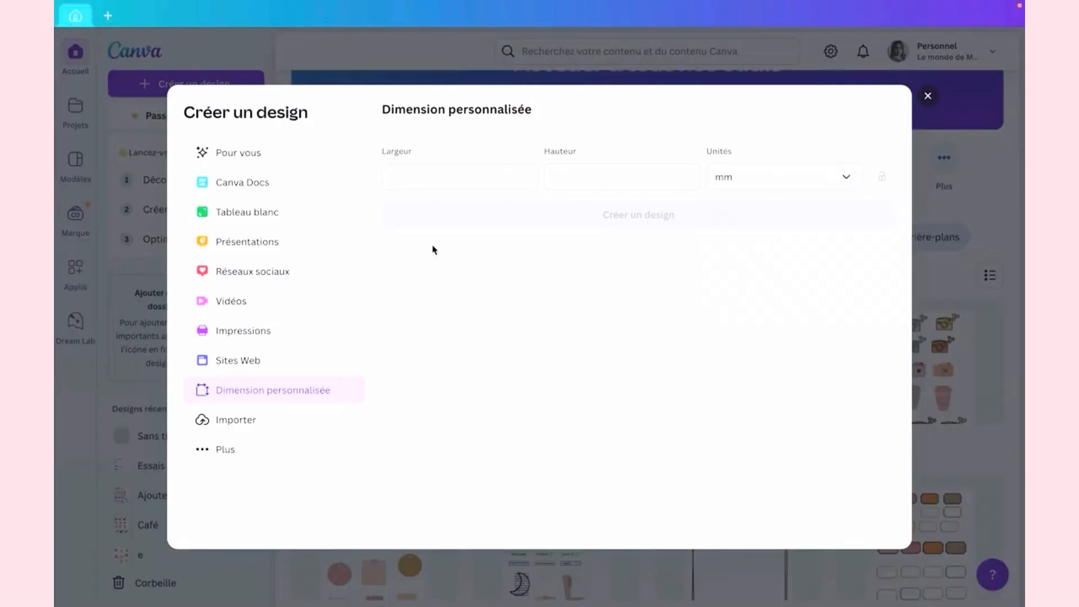
pyautogui.click(423, 179)
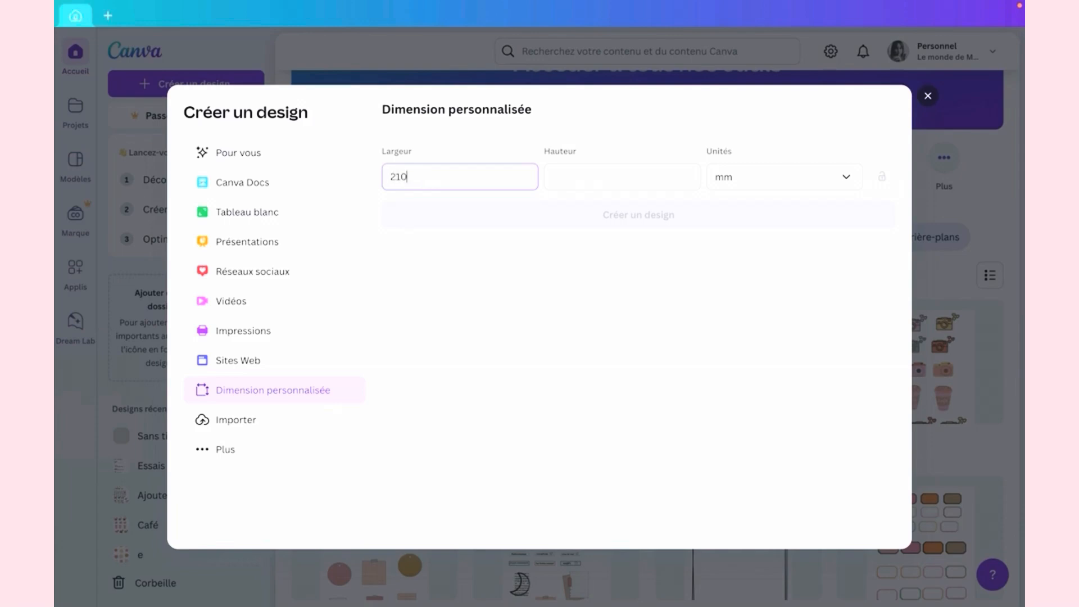
pyautogui.click(585, 182)
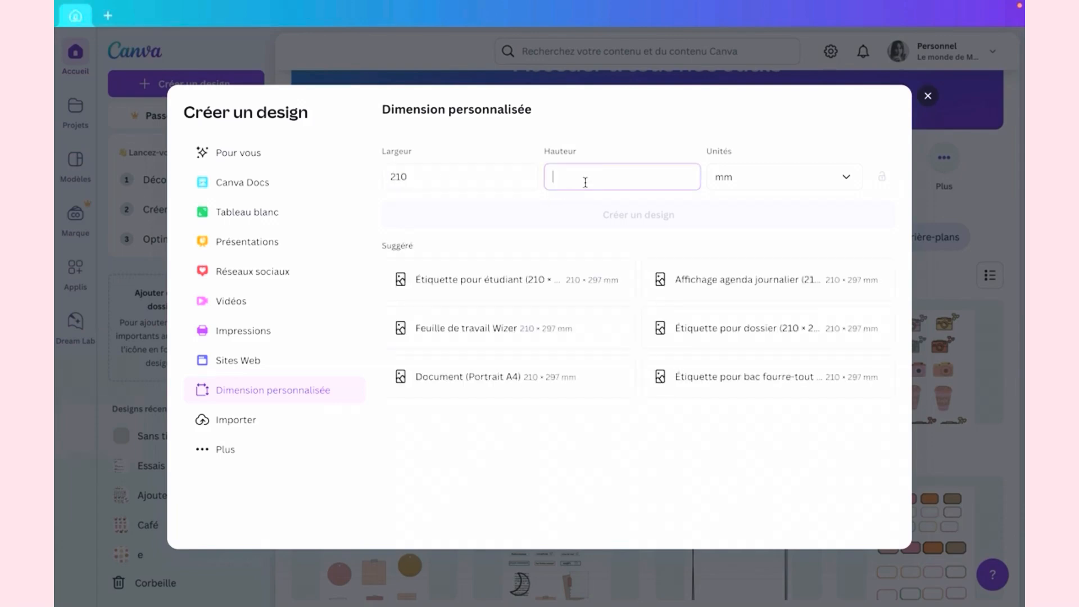
pyautogui.write('297')
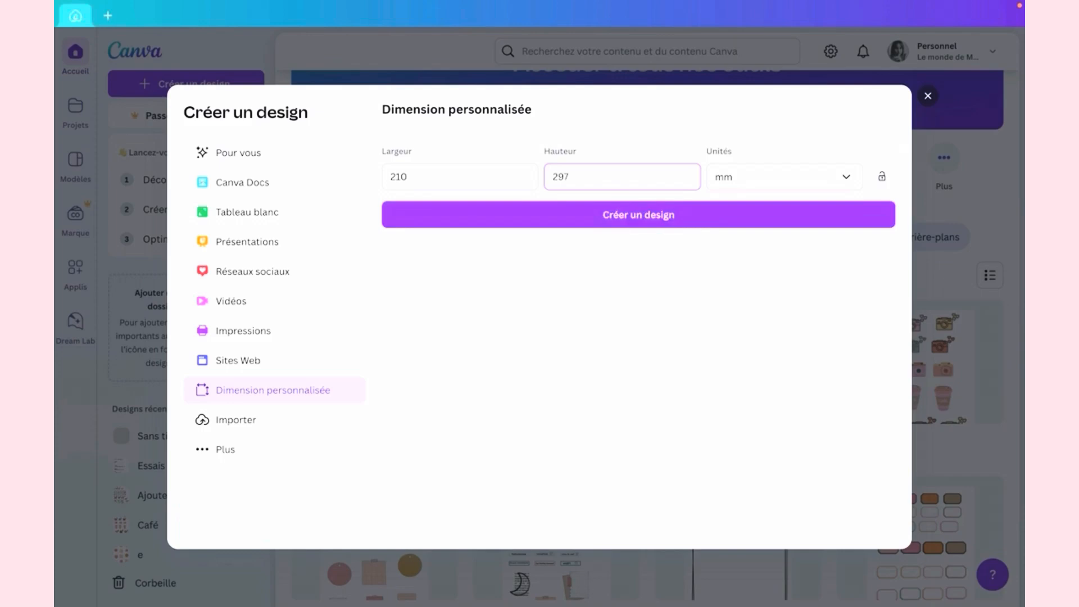
pyautogui.click(663, 217)
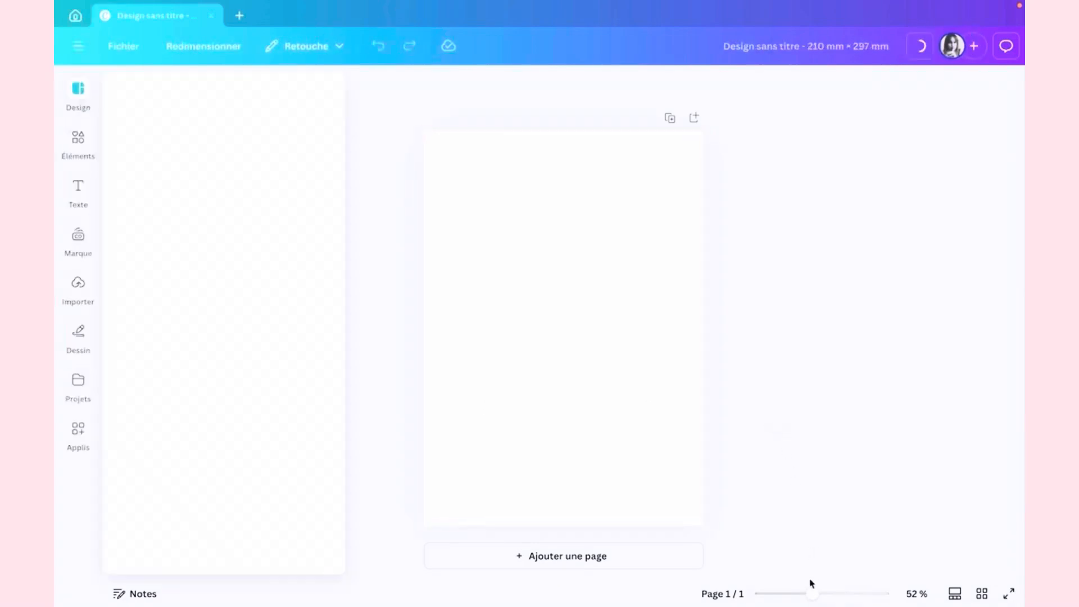
# Set the blank page's display zoom to 100%.
pyautogui.click(816, 594)
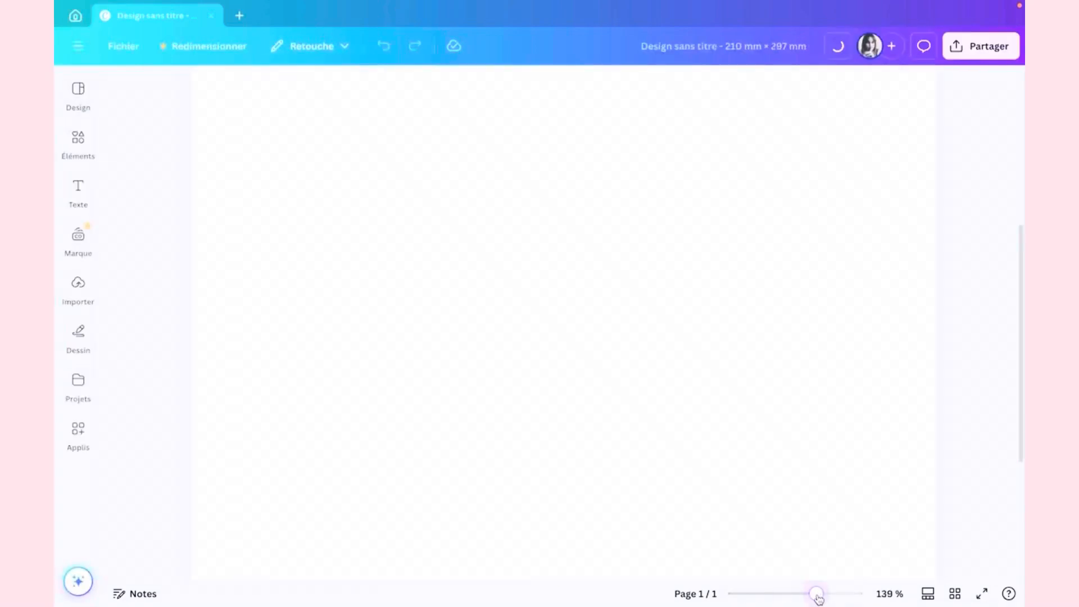
pyautogui.moveTo(818, 599); pyautogui.dragTo(807, 596)
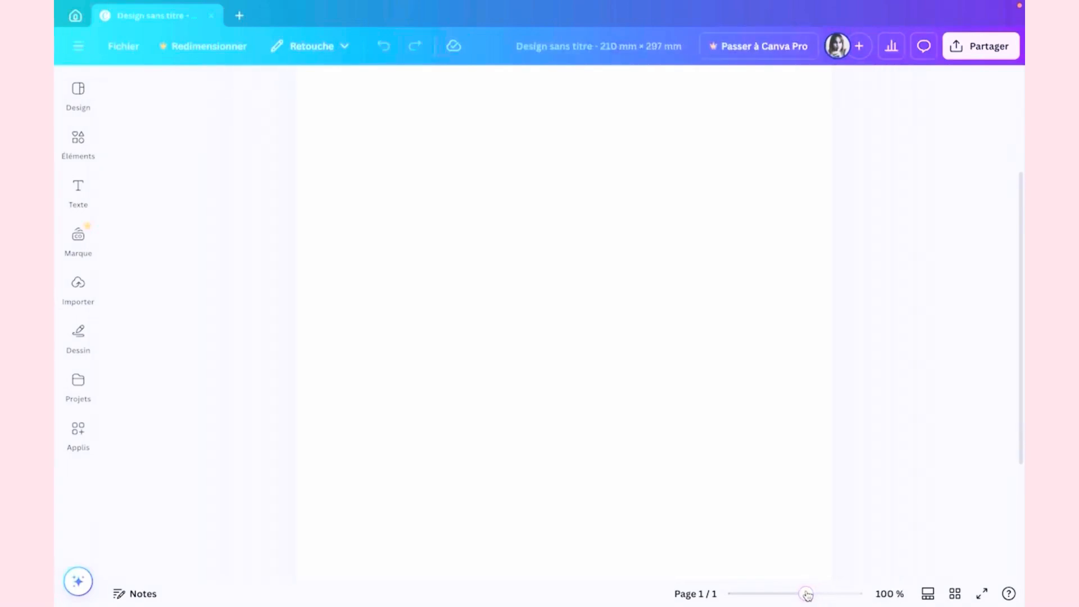
pyautogui.scroll(3, 736, 437)
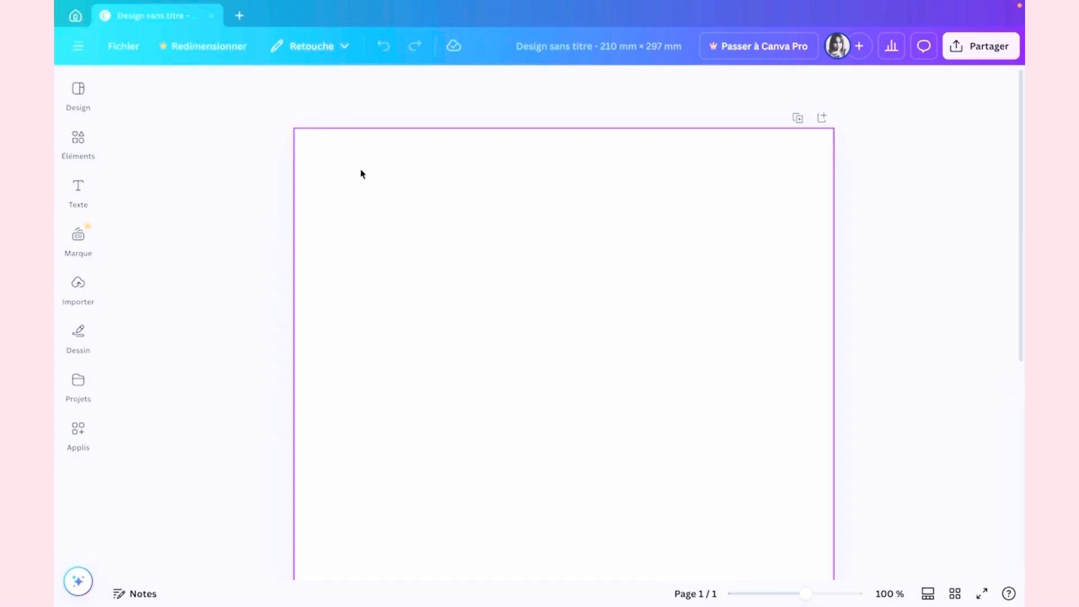
pyautogui.moveTo(525, 417); pyautogui.dragTo(369, 217)
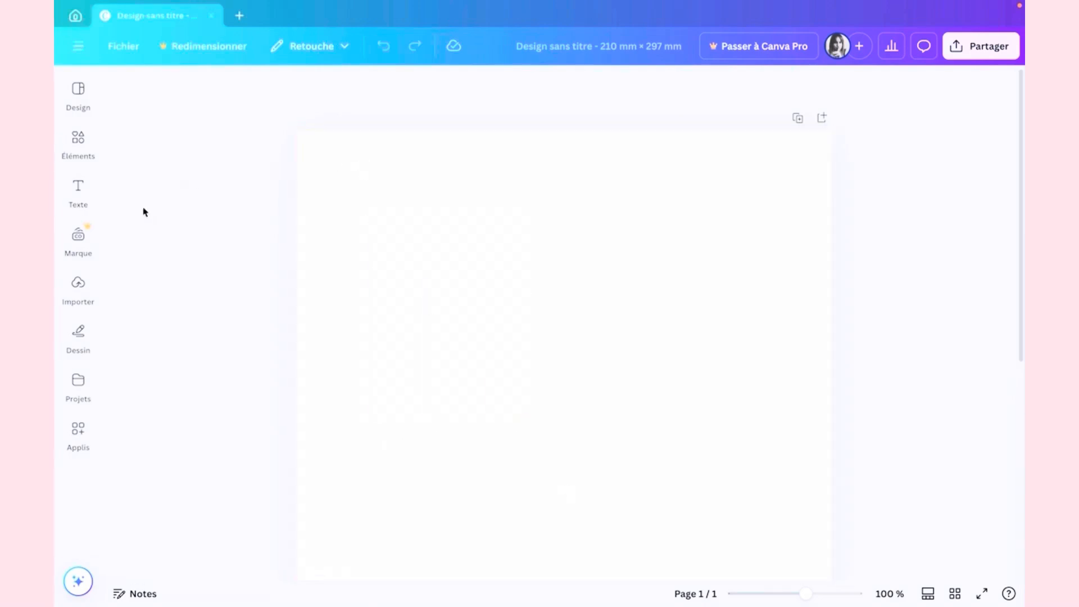
# Search the elements library for "contour rectangle".
pyautogui.click(85, 150)
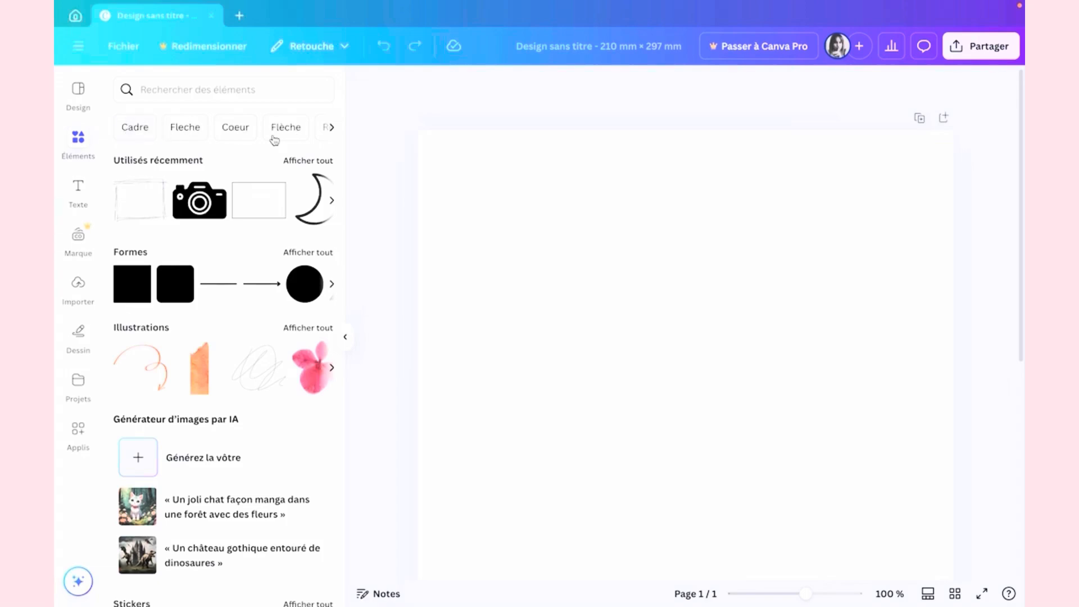
pyautogui.click(174, 92)
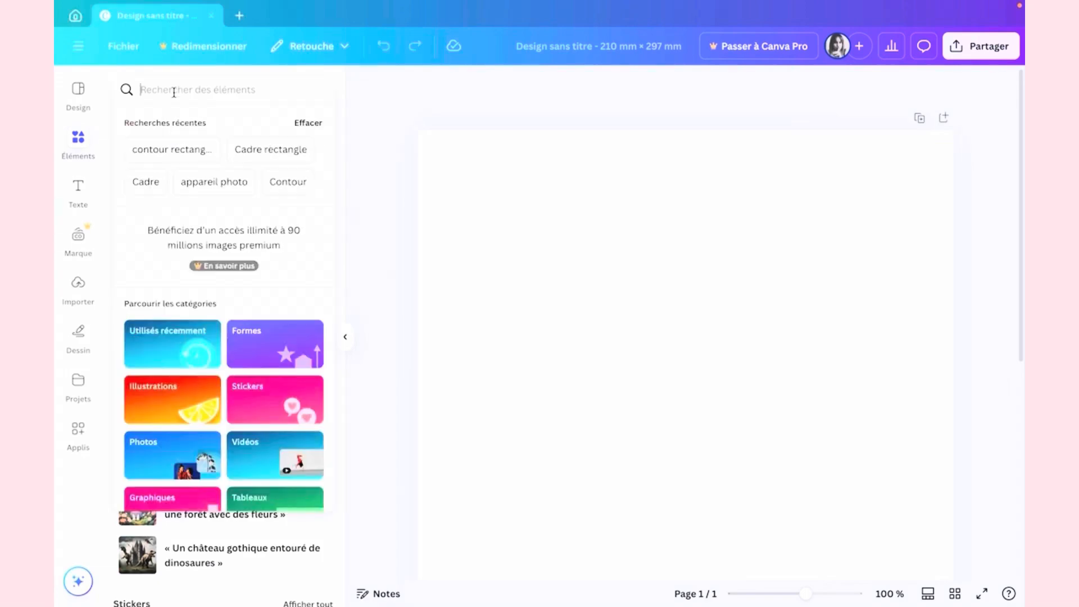
pyautogui.write('co')
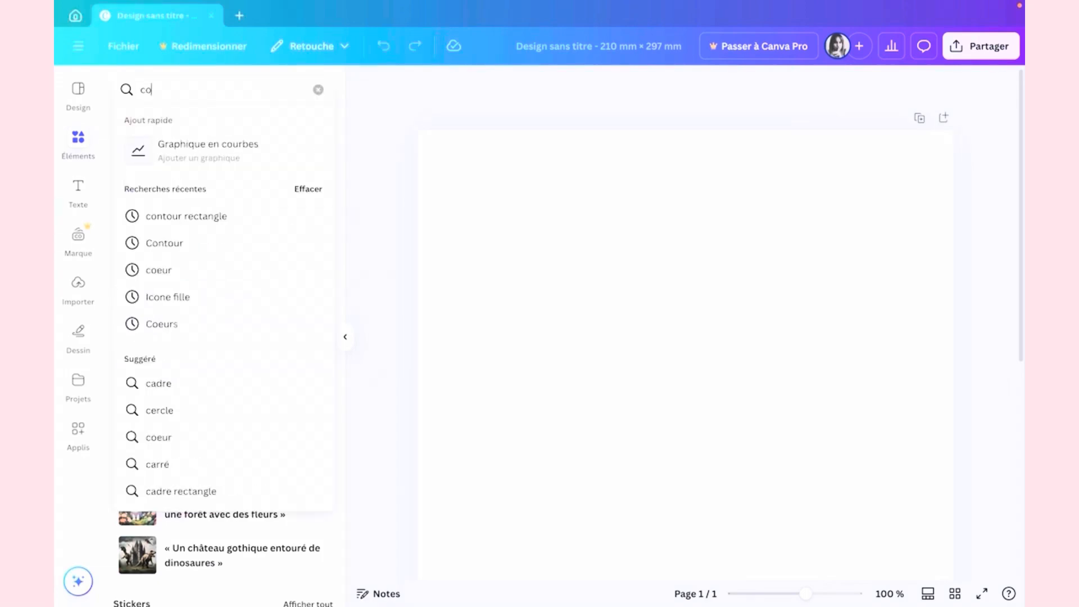
pyautogui.write('ntour re')
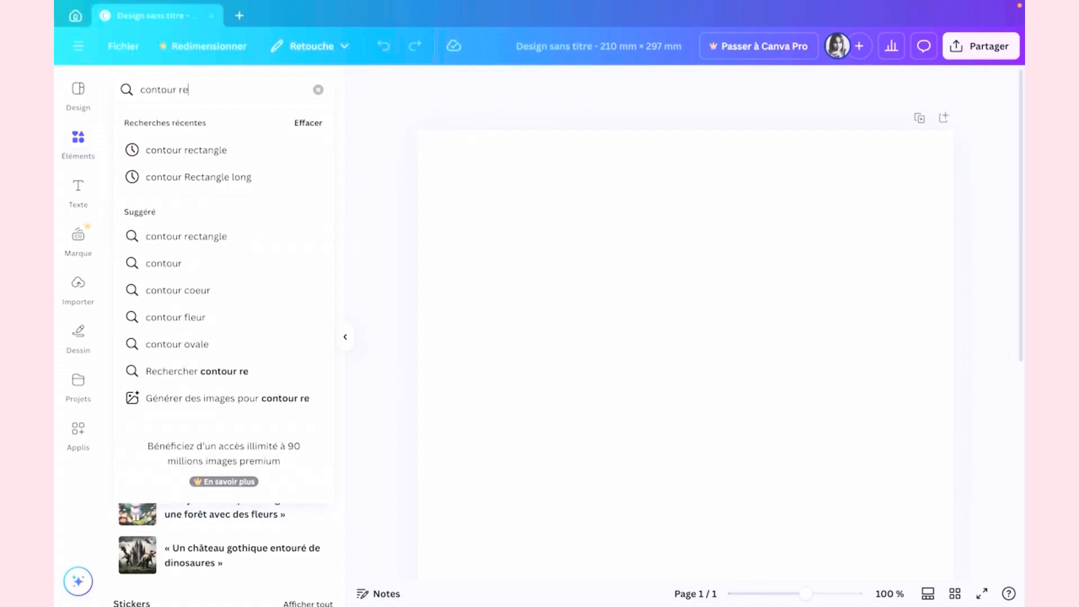
pyautogui.write('ctangle')
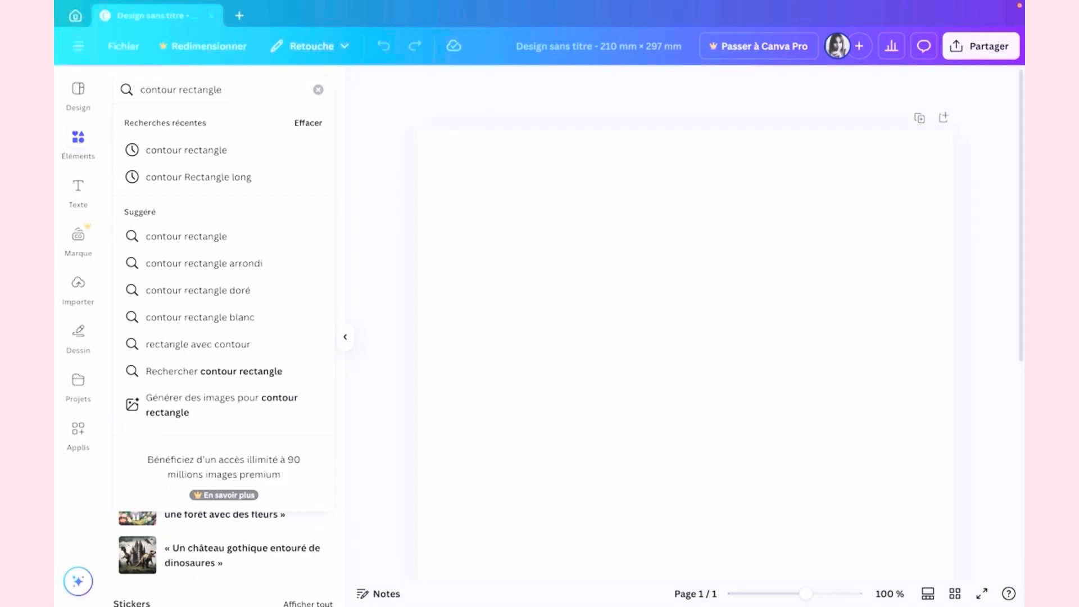
pyautogui.press('Return')
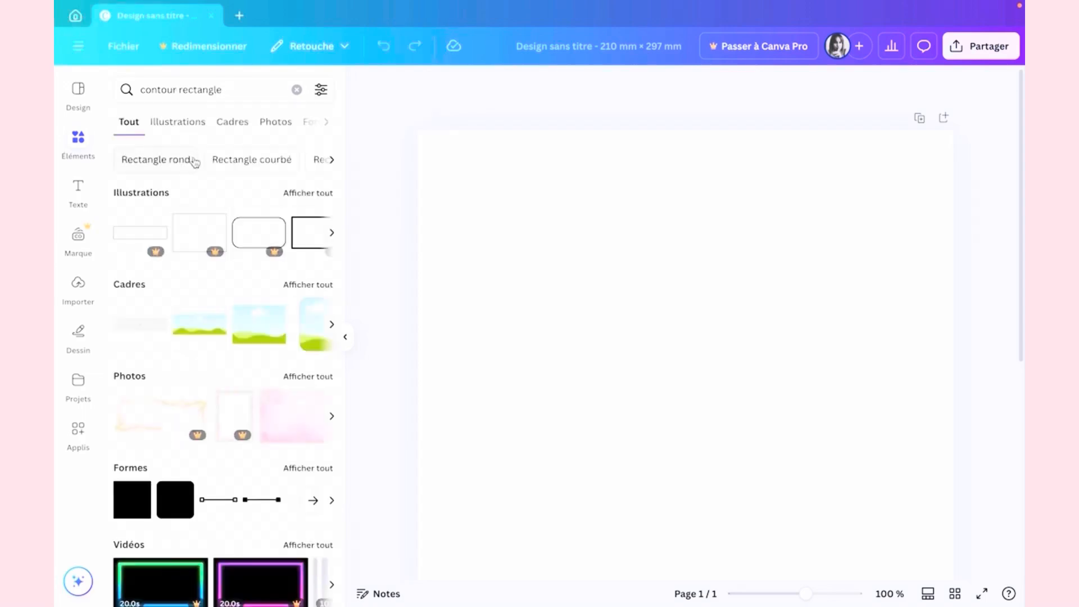
# Look over the result categories and show all the illustrations found for the rectangle outline search.
pyautogui.scroll(-1, 247, 261)
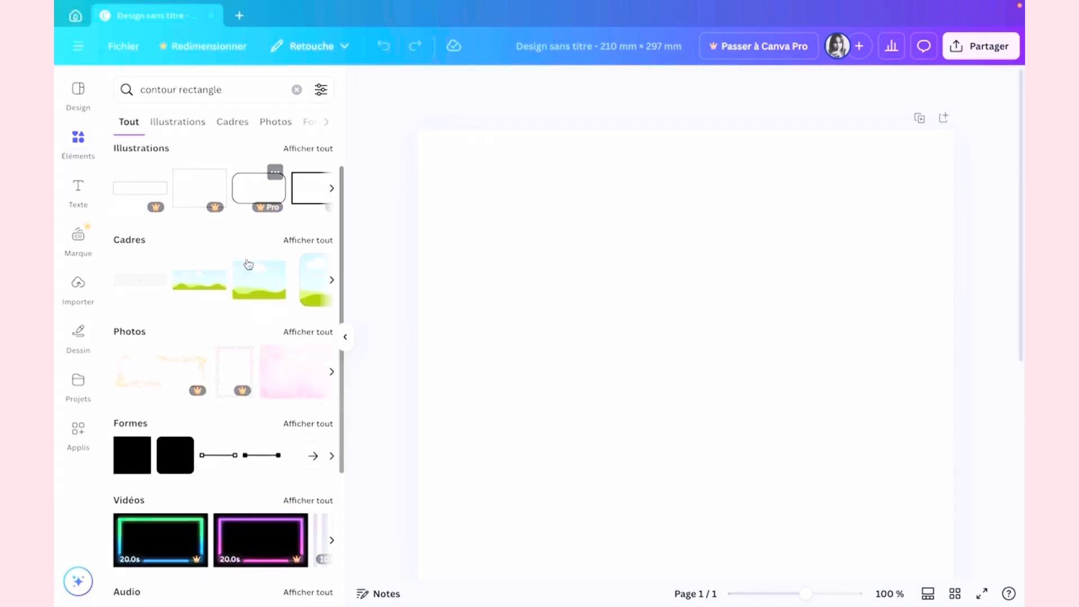
pyautogui.scroll(-4, 248, 264)
pyautogui.scroll(5, 247, 264)
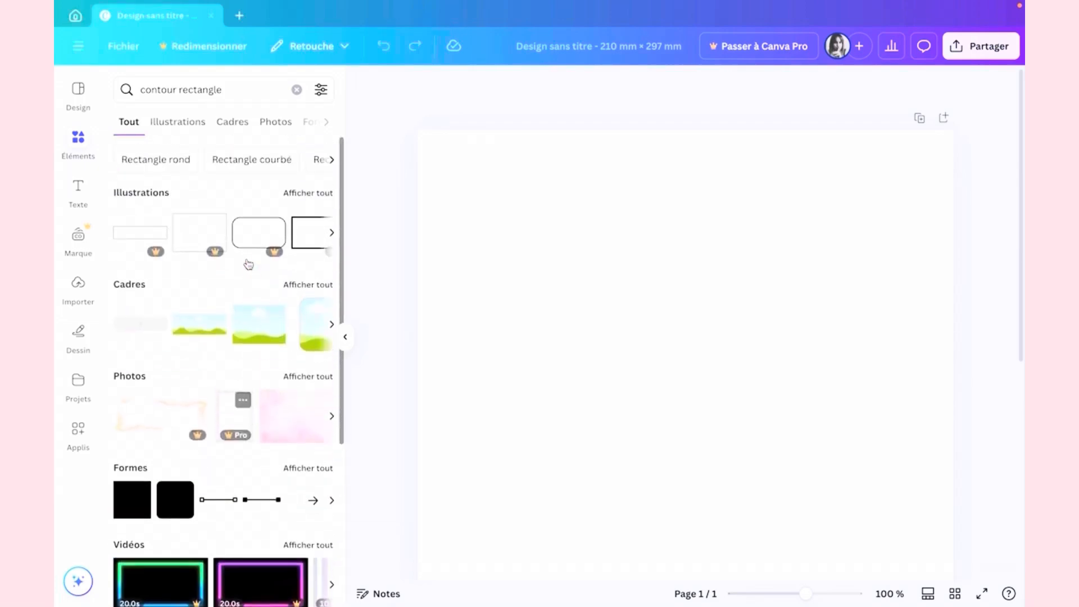
pyautogui.click(319, 194)
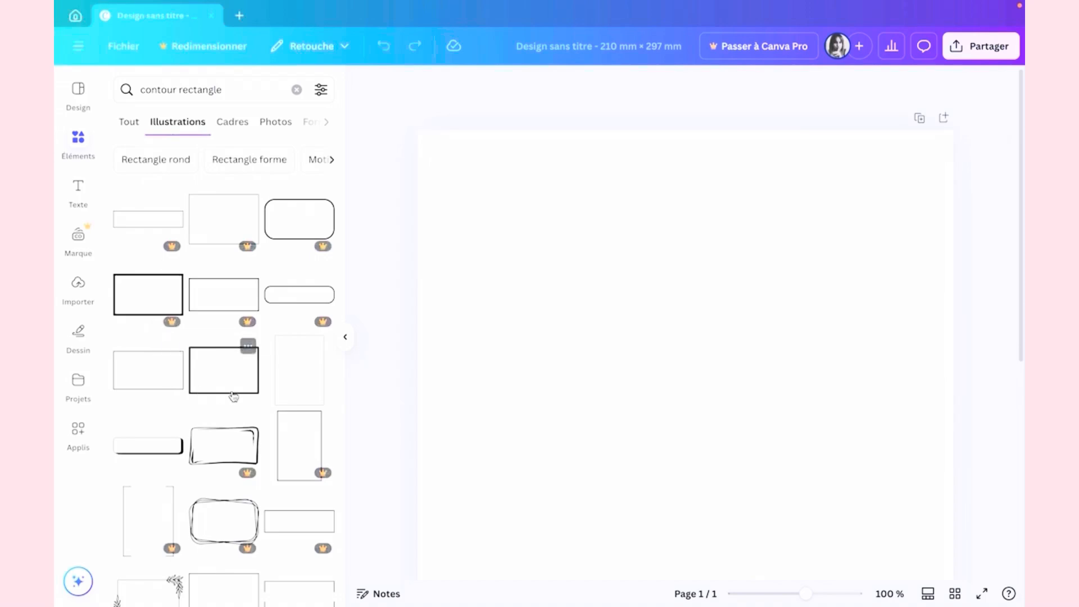
# Look through the illustration results for "contour rectangle" to find suitable rectangular outlines.
pyautogui.scroll(-1, 234, 395)
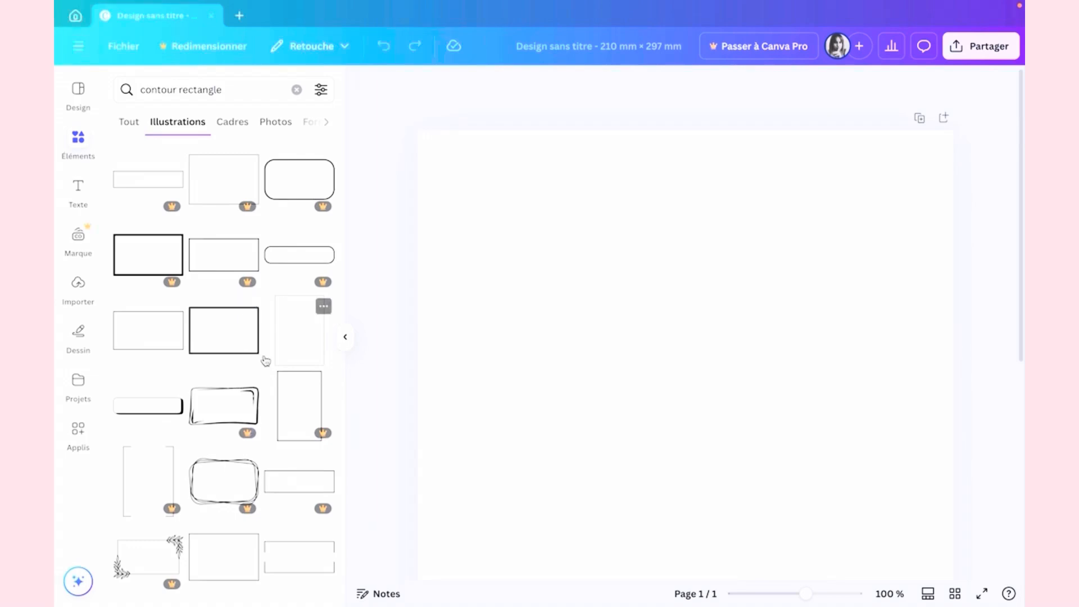
pyautogui.scroll(-2, 265, 360)
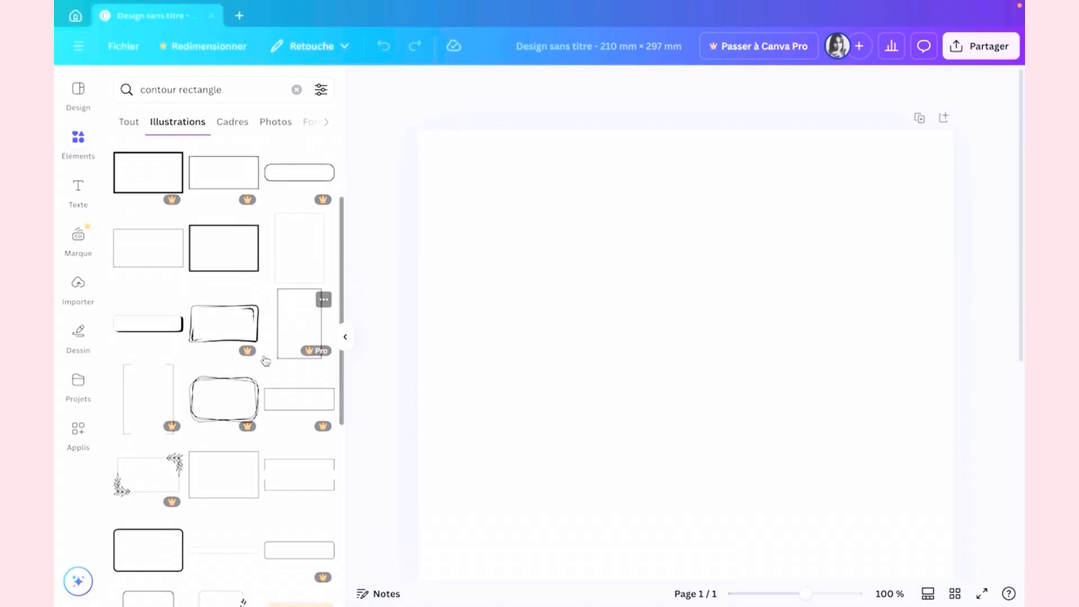
pyautogui.scroll(-3, 265, 361)
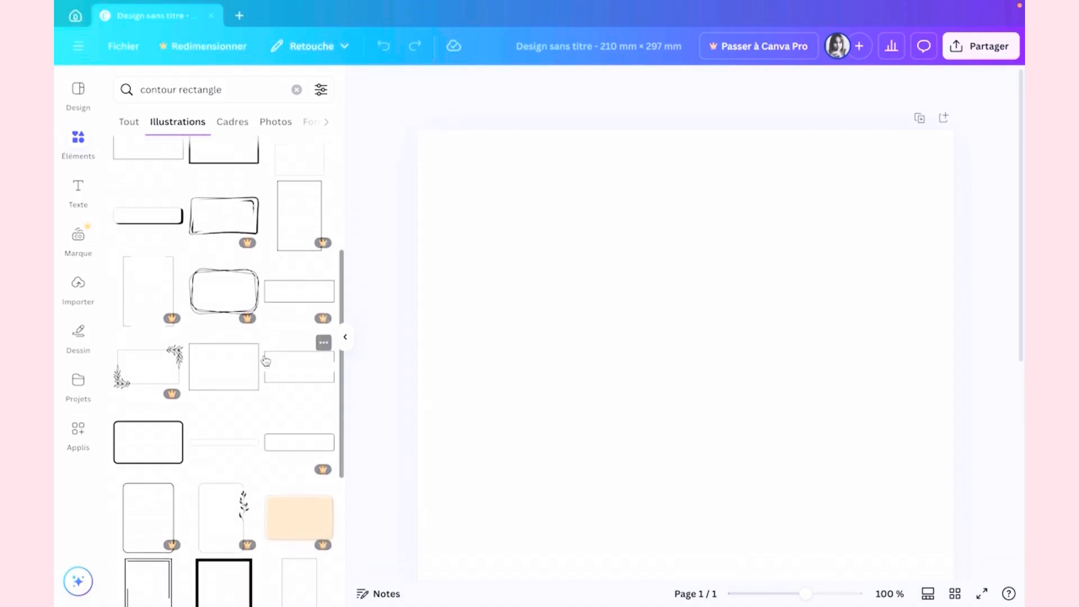
pyautogui.scroll(-2, 266, 361)
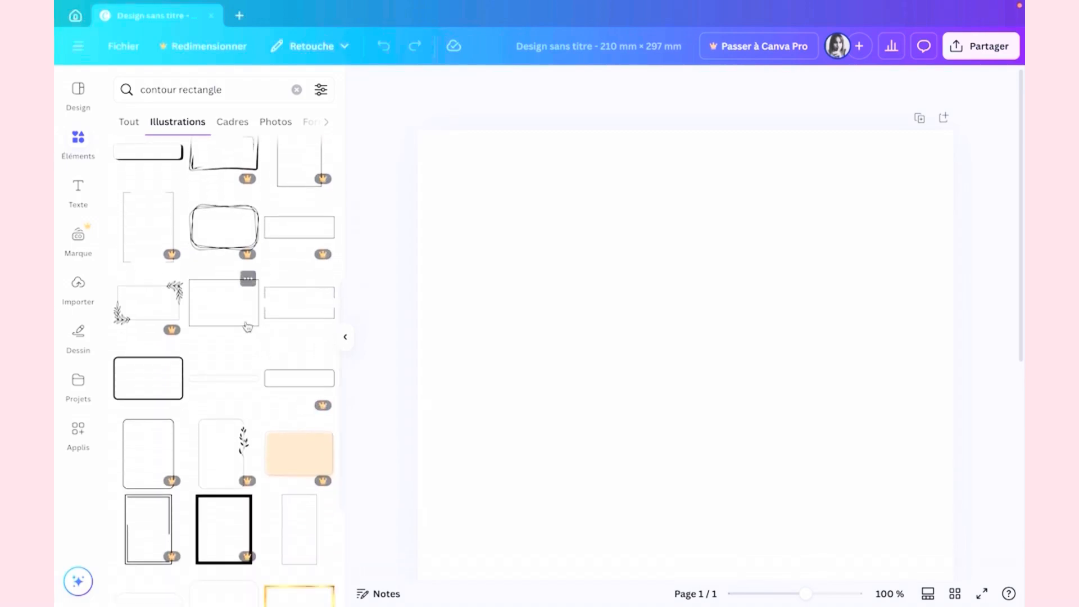
pyautogui.scroll(-2, 247, 326)
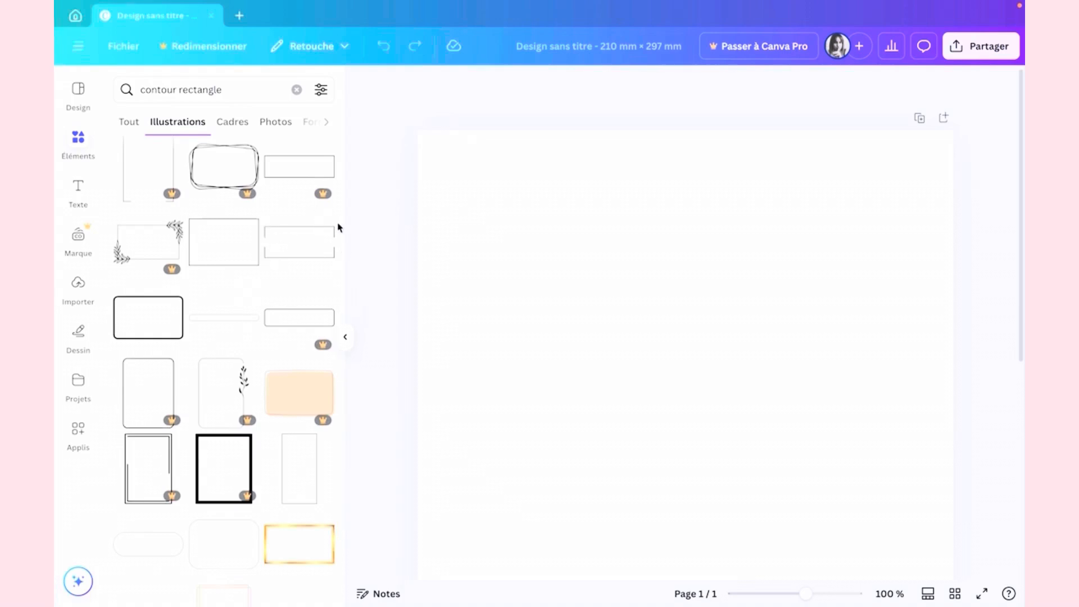
pyautogui.scroll(-3, 249, 268)
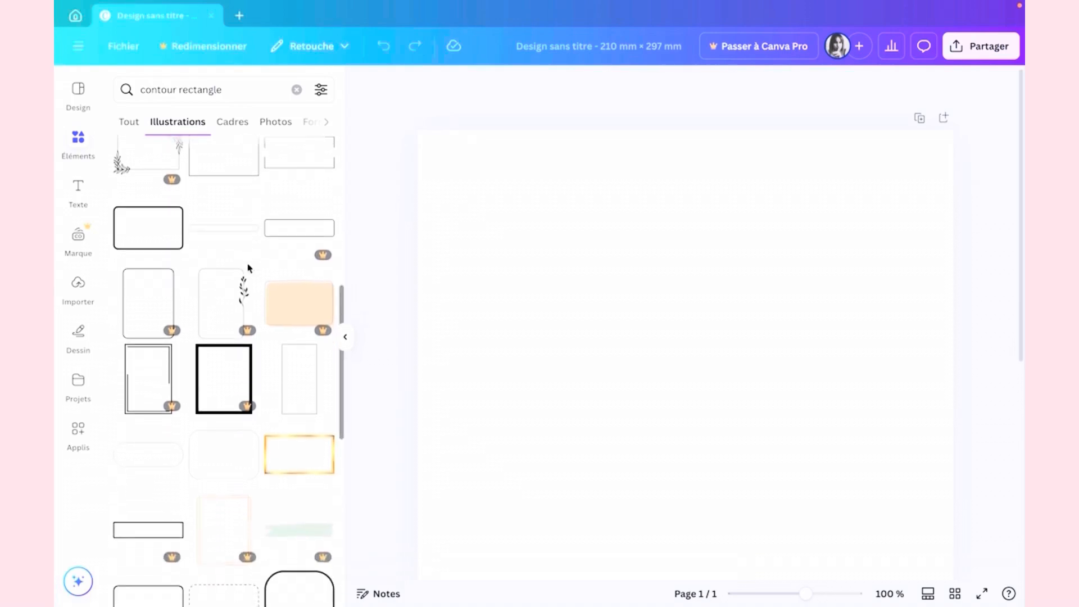
pyautogui.scroll(-5, 249, 269)
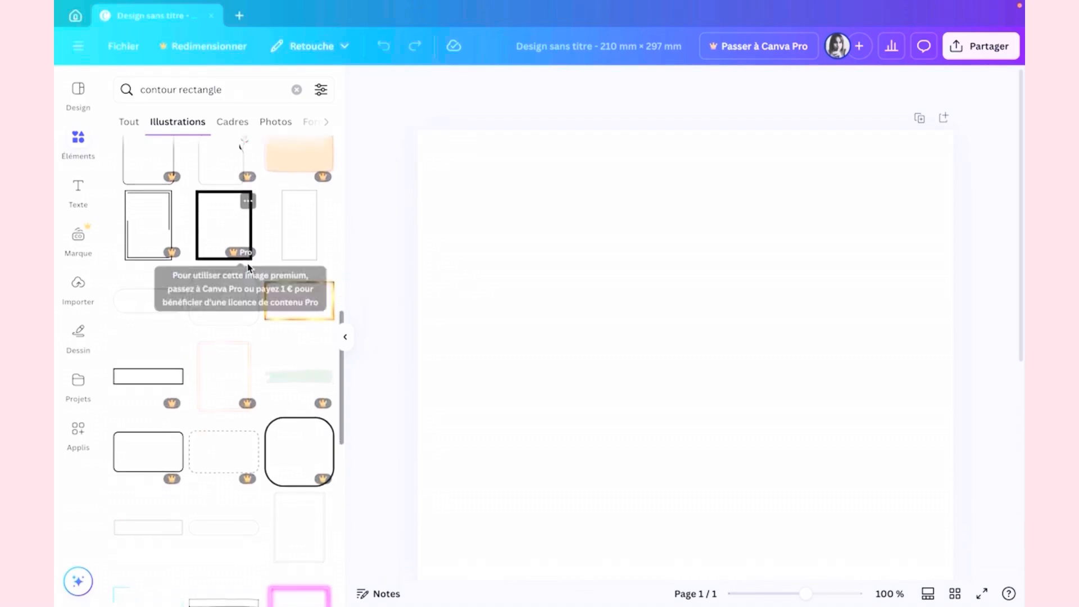
pyautogui.scroll(-6, 249, 268)
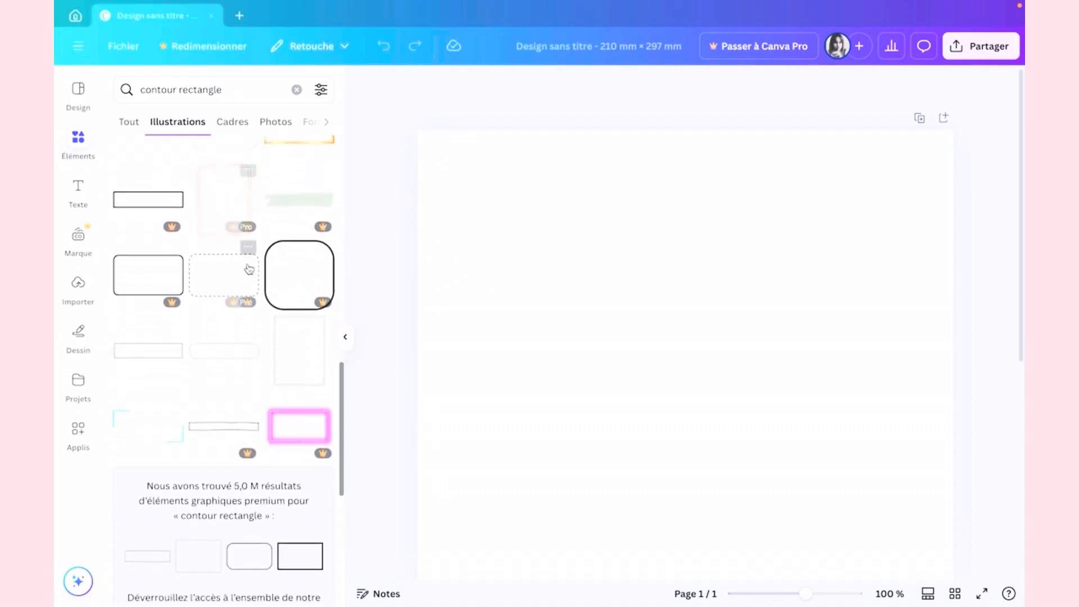
pyautogui.scroll(-13, 249, 269)
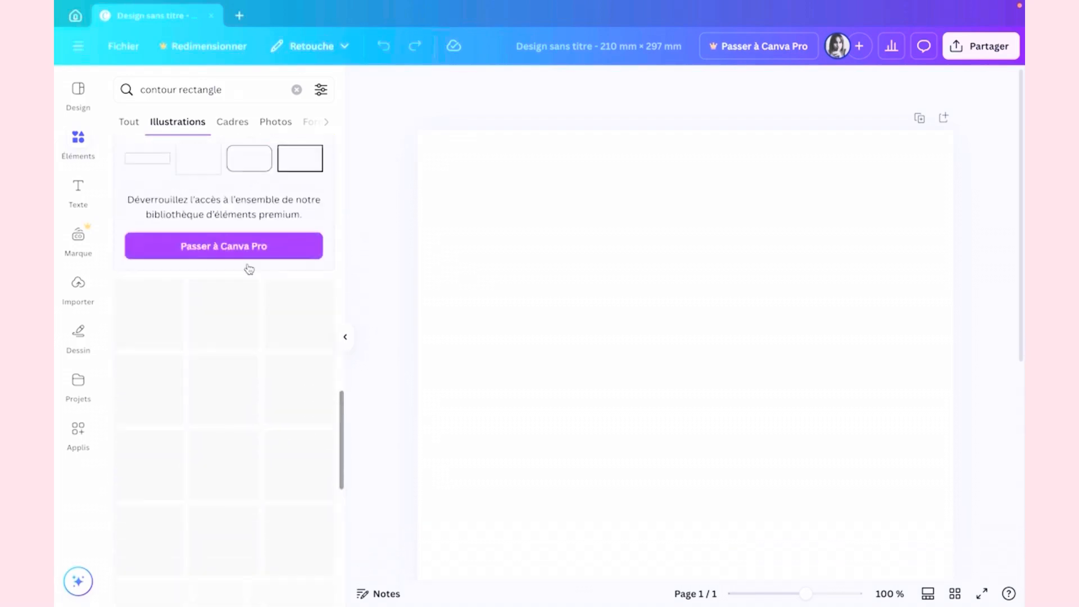
pyautogui.scroll(-3, 249, 268)
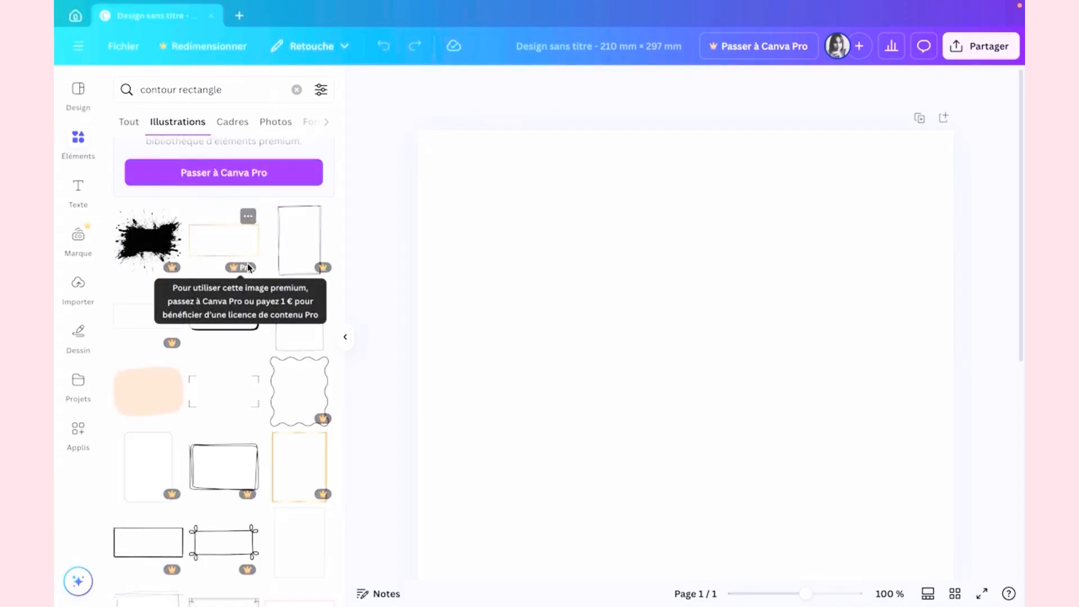
pyautogui.scroll(-7, 247, 263)
pyautogui.scroll(-1, 248, 267)
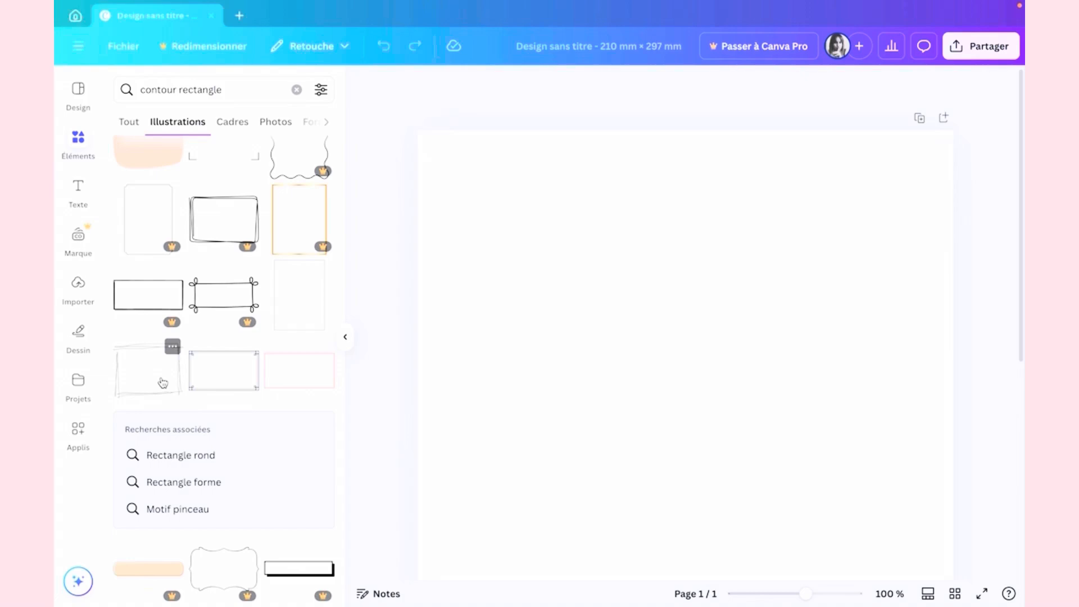
pyautogui.scroll(-5, 163, 383)
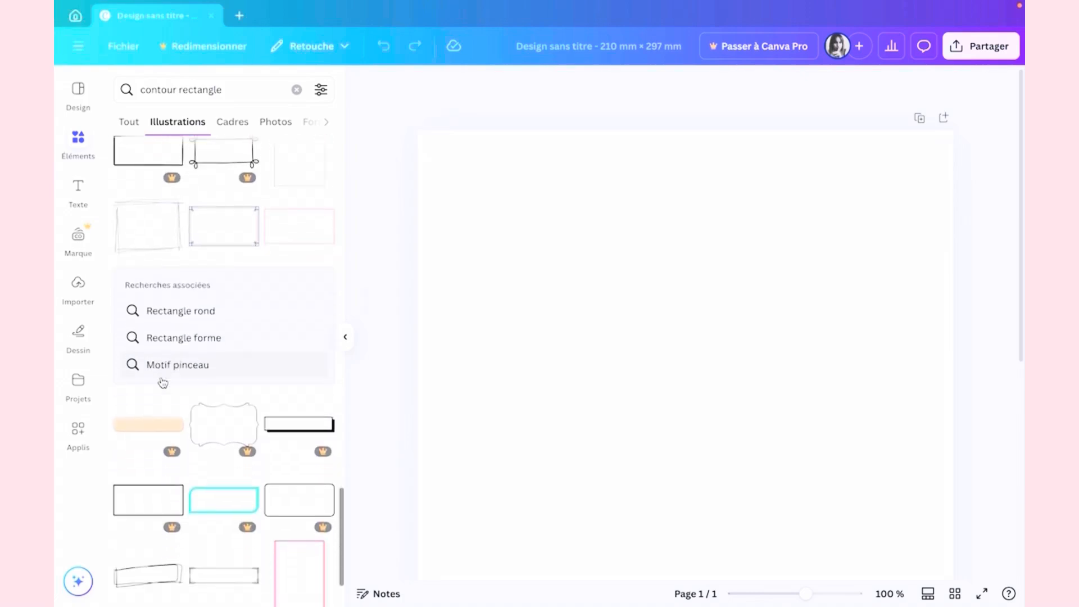
pyautogui.scroll(-2, 162, 383)
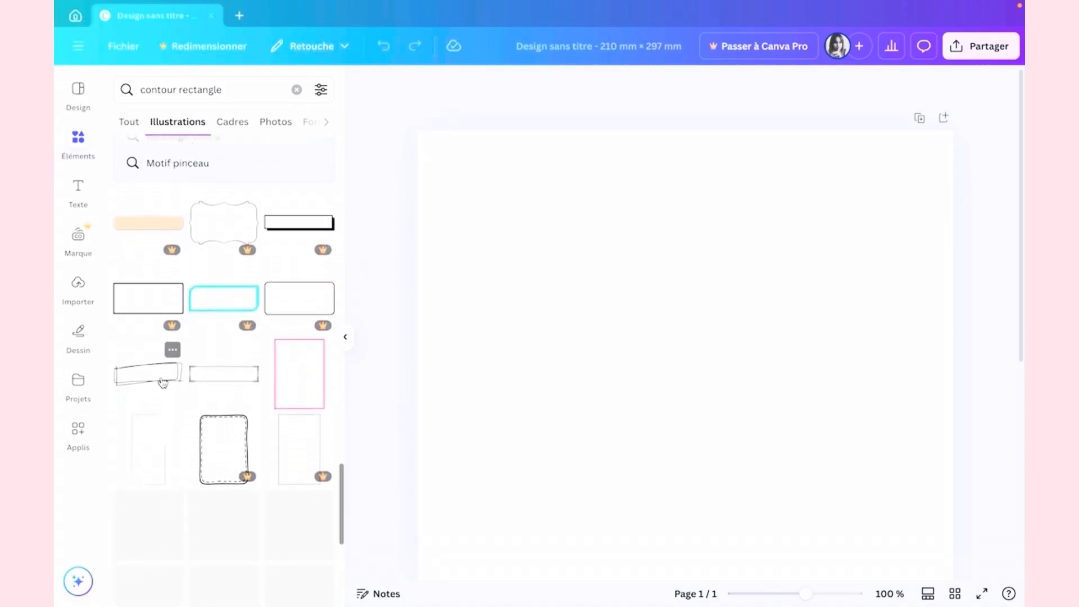
# Add the free hand-drawn rectangle outline with overlapping thin lines to the page and rotate it 90° into portrait orientation.
pyautogui.scroll(5, 163, 383)
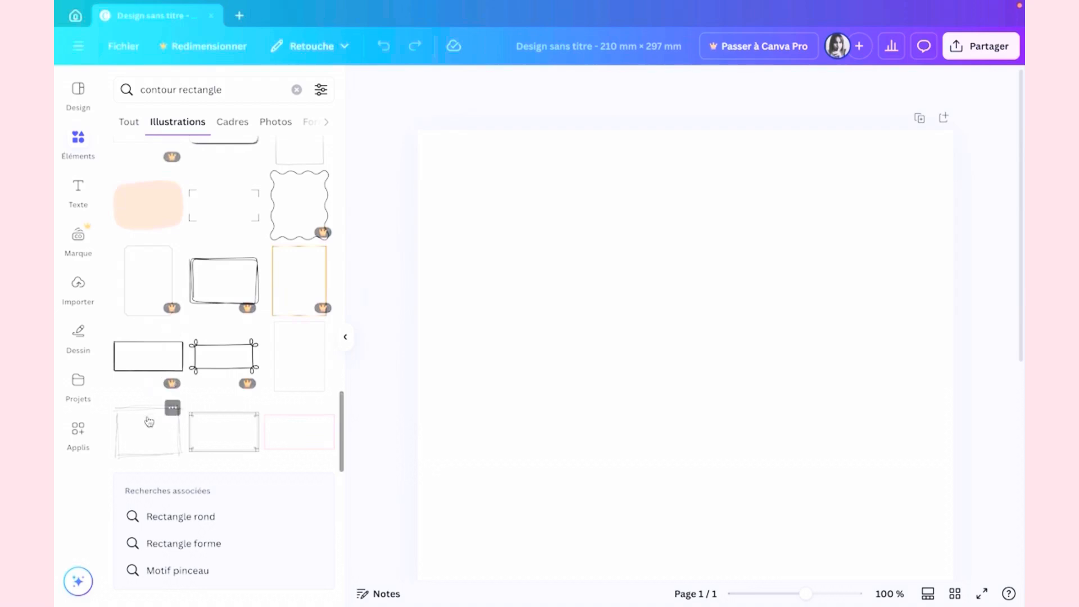
pyautogui.click(149, 422)
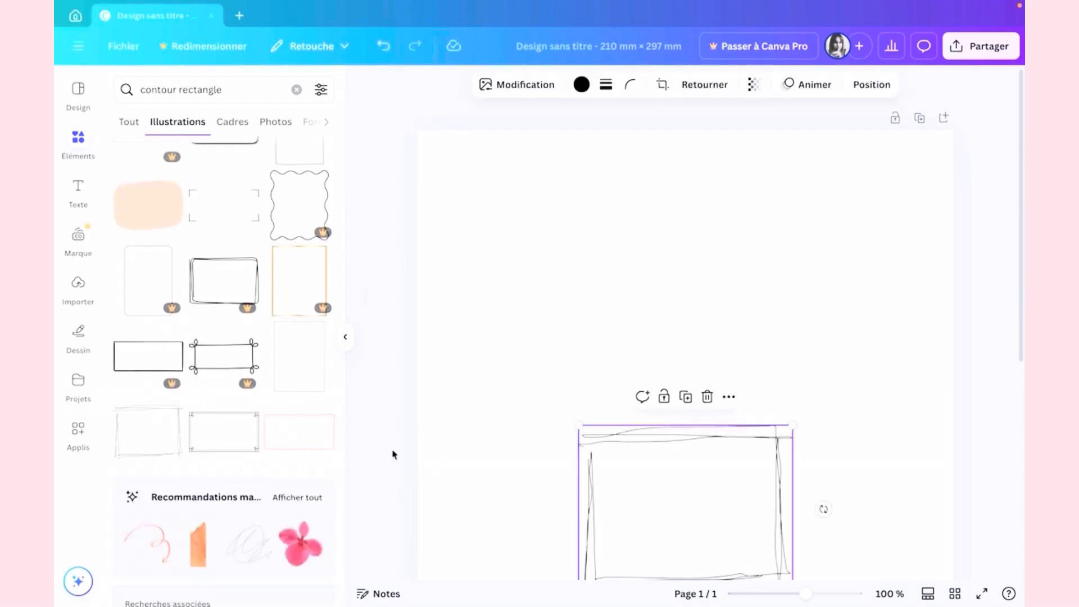
pyautogui.scroll(-3, 393, 453)
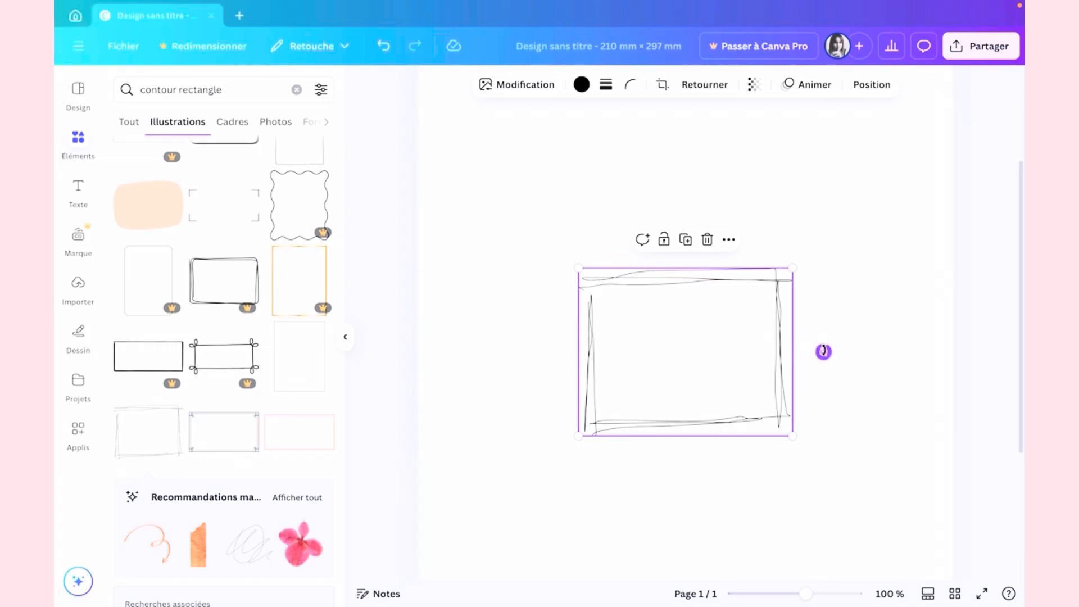
pyautogui.moveTo(823, 351)
pyautogui.mouseDown()
pyautogui.moveTo(766, 422)
pyautogui.moveTo(669, 438)
pyautogui.moveTo(690, 445)
pyautogui.mouseUp()
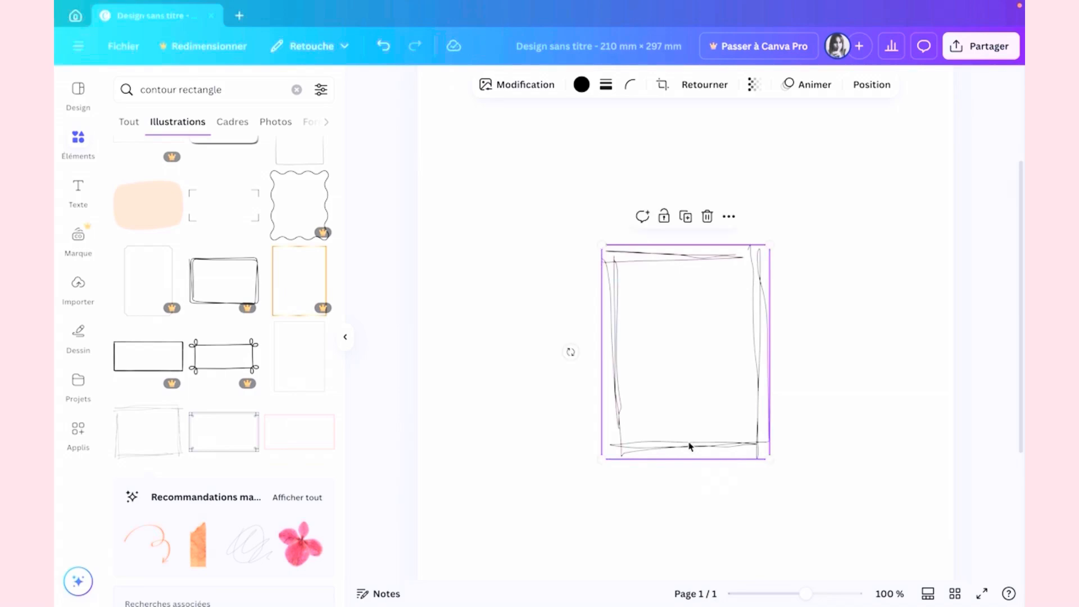
# Move the hand-drawn rectangle to the upper-left area of the page, leaving a margin to the page edges.
pyautogui.moveTo(706, 397); pyautogui.dragTo(601, 302)
pyautogui.scroll(3, 600, 304)
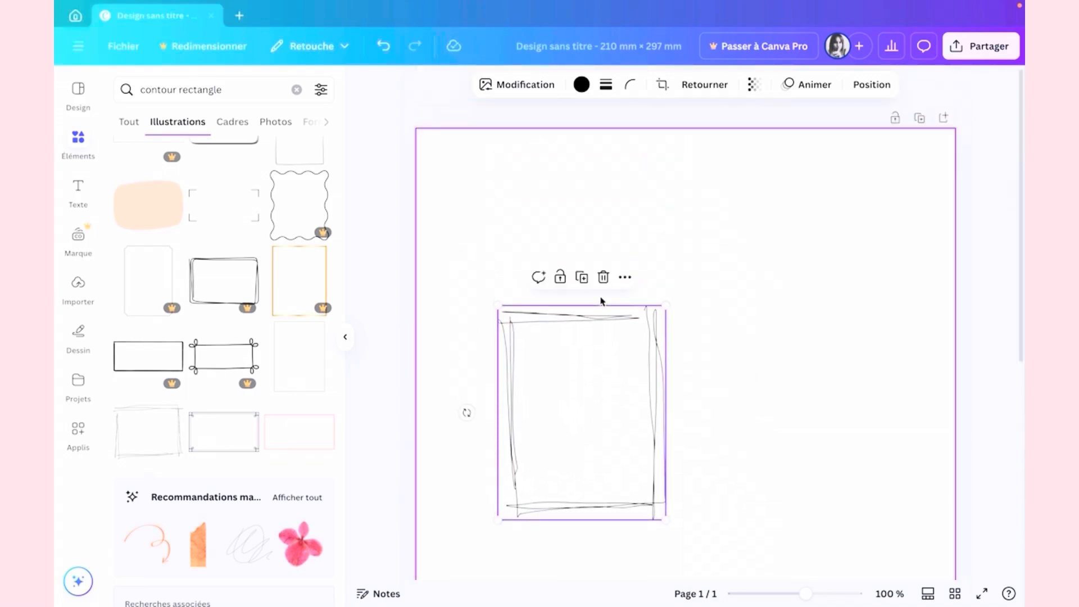
pyautogui.moveTo(593, 382); pyautogui.dragTo(550, 252)
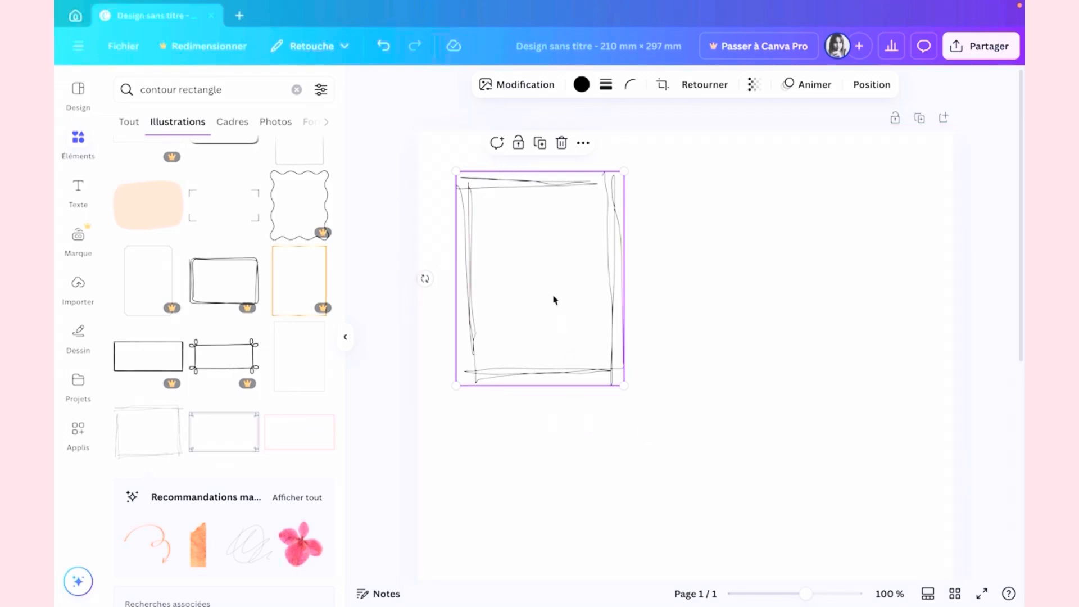
pyautogui.moveTo(555, 299); pyautogui.dragTo(567, 307)
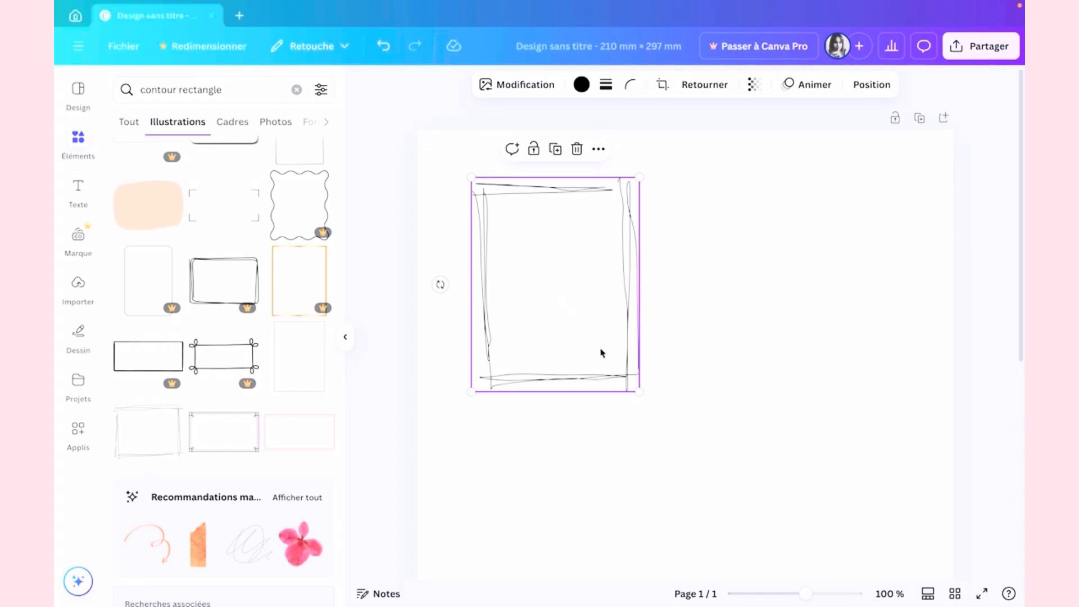
# Enlarge the hand-drawn rectangle slightly from its lower-right corner, keeping its proportions, and deselect it.
pyautogui.moveTo(645, 393); pyautogui.dragTo(646, 398)
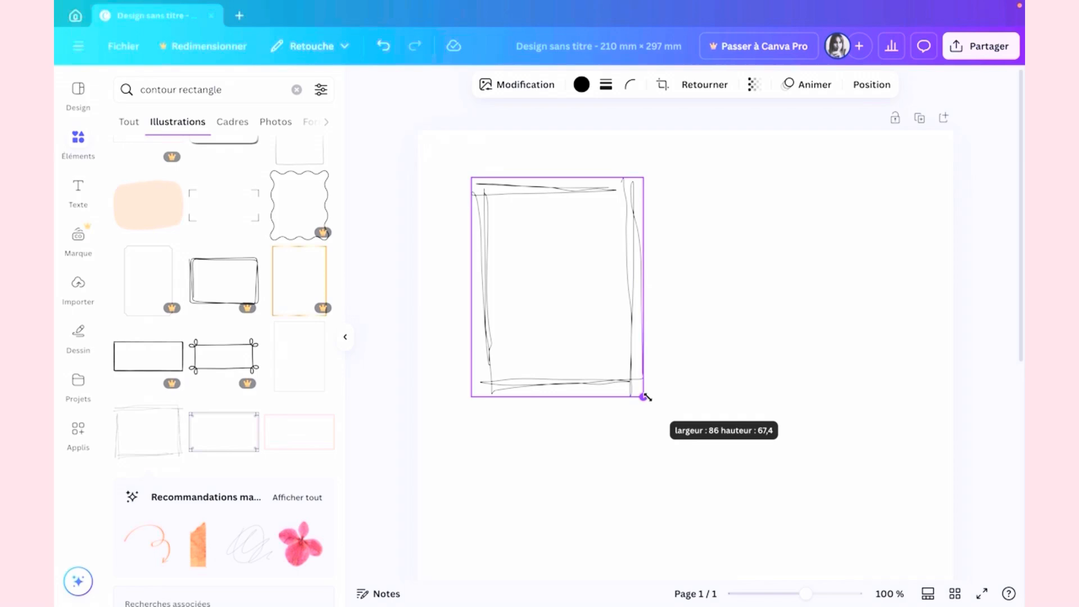
pyautogui.moveTo(646, 397); pyautogui.dragTo(650, 401)
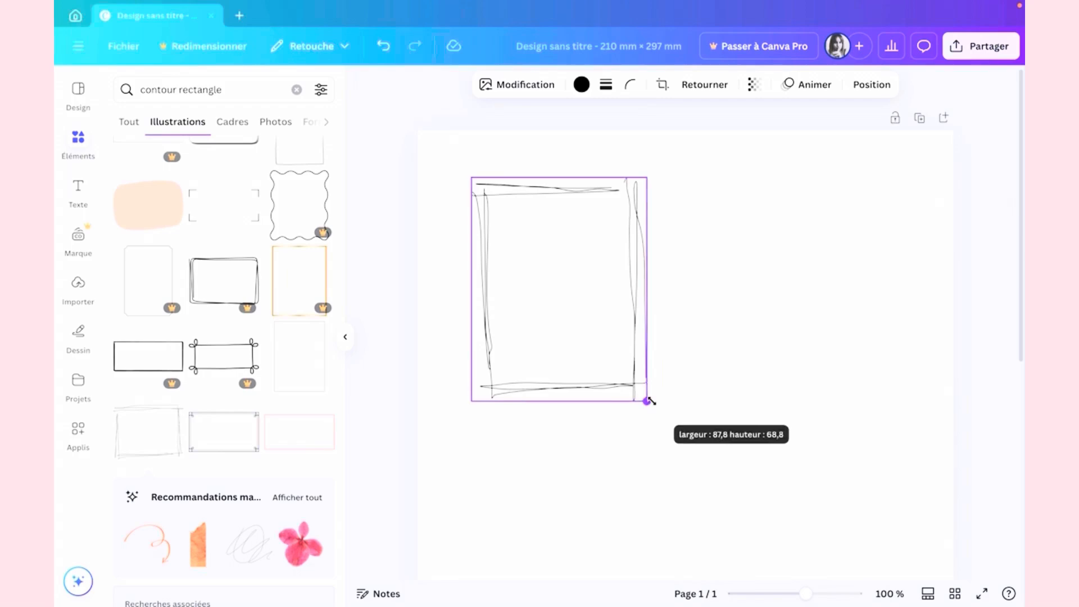
pyautogui.moveTo(651, 401); pyautogui.dragTo(655, 406)
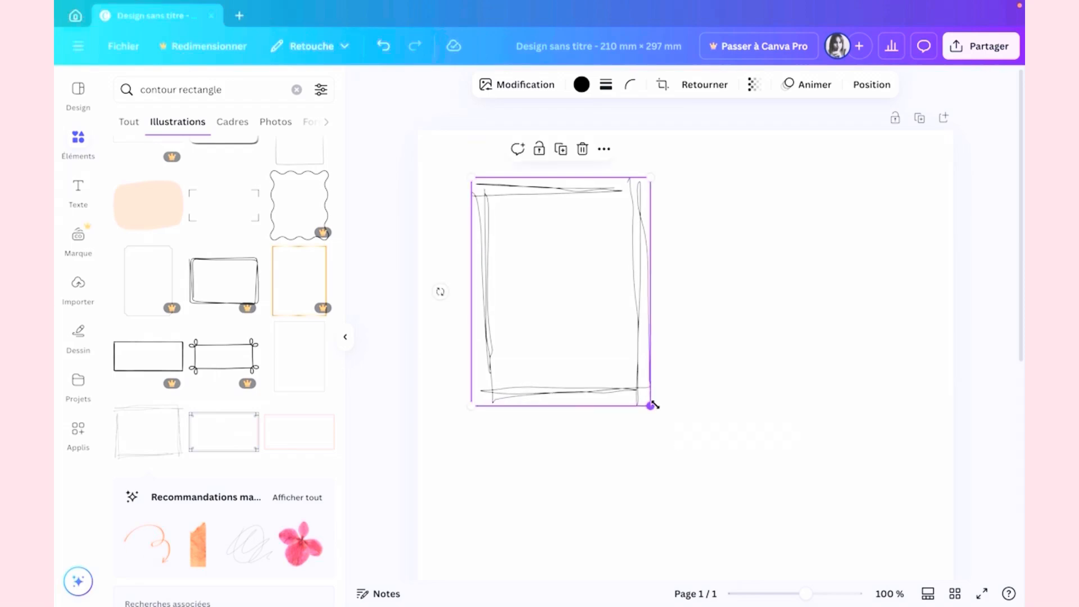
pyautogui.click(683, 369)
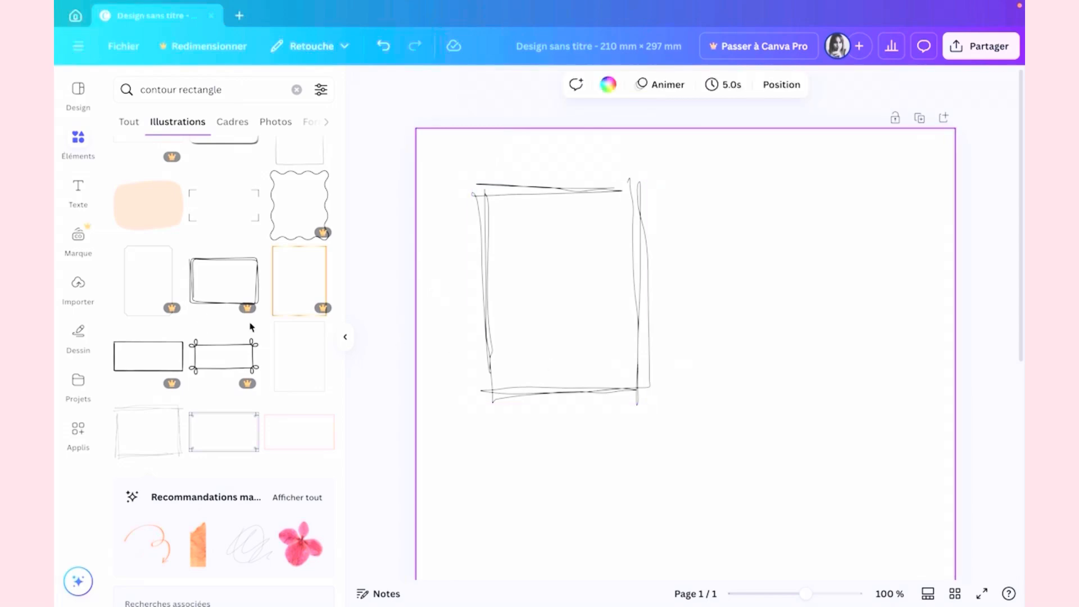
# Add the thin portrait rectangle outline to the page and open its position and size settings.
pyautogui.click(298, 362)
pyautogui.scroll(-3, 595, 430)
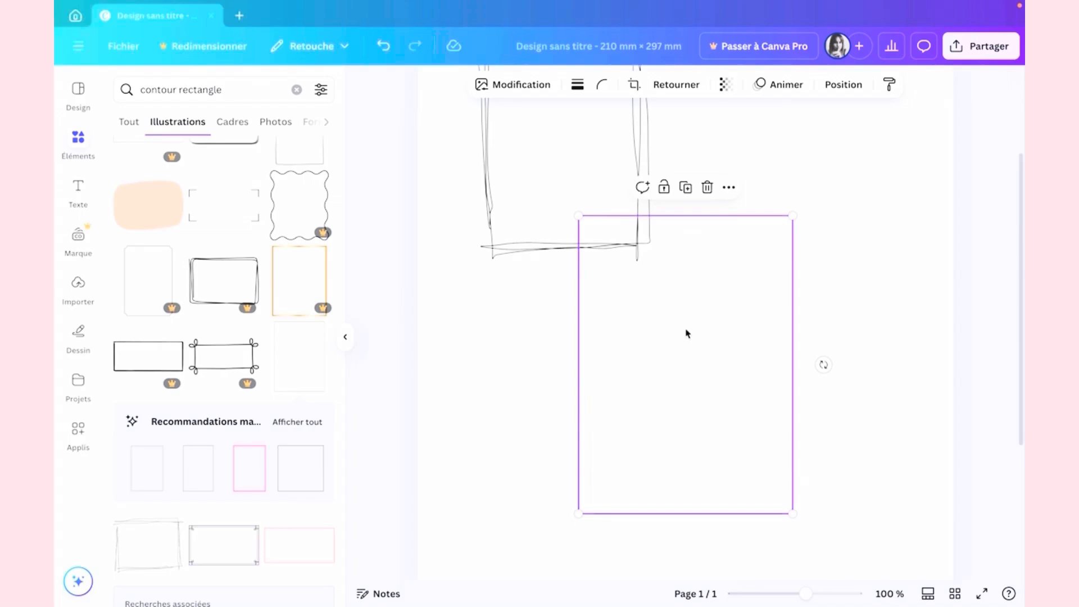
pyautogui.click(842, 86)
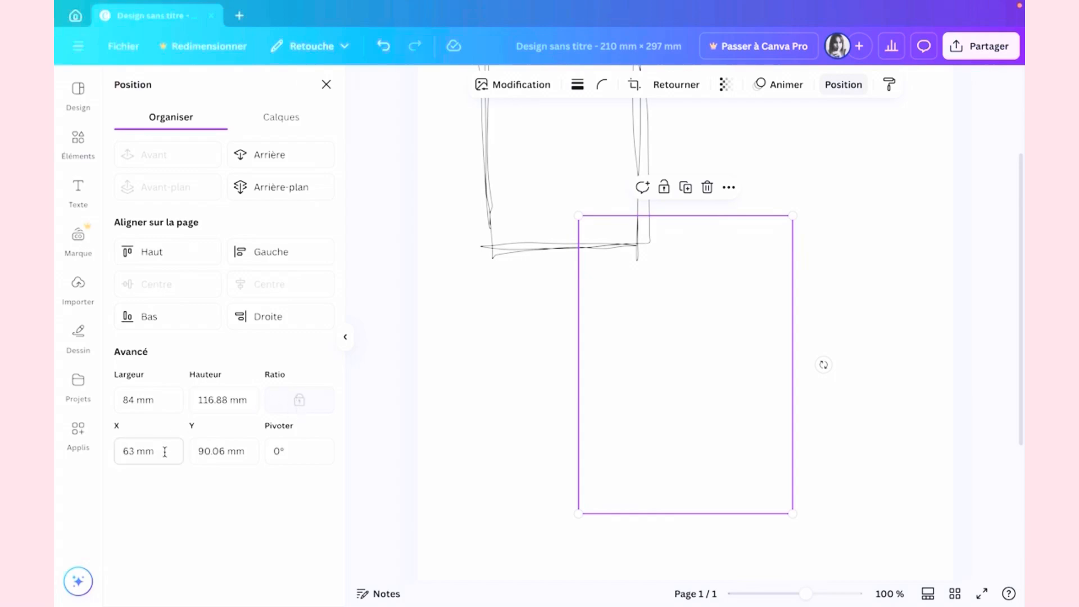
pyautogui.click(135, 451)
pyautogui.press('BackSpace')
pyautogui.press('BackSpace')
pyautogui.write('76')
pyautogui.click(219, 505)
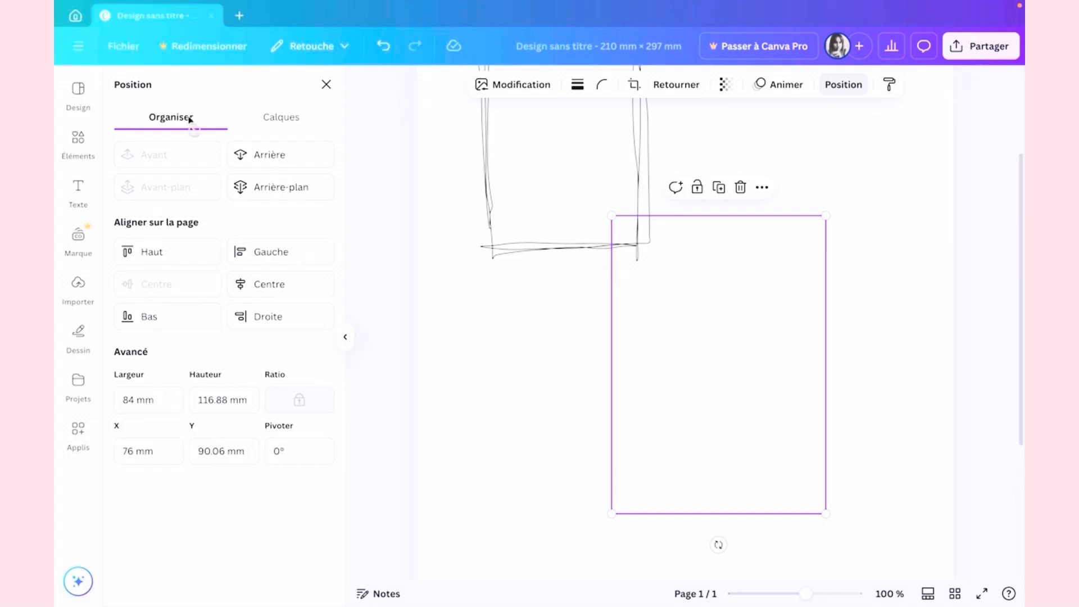
pyautogui.click(384, 46)
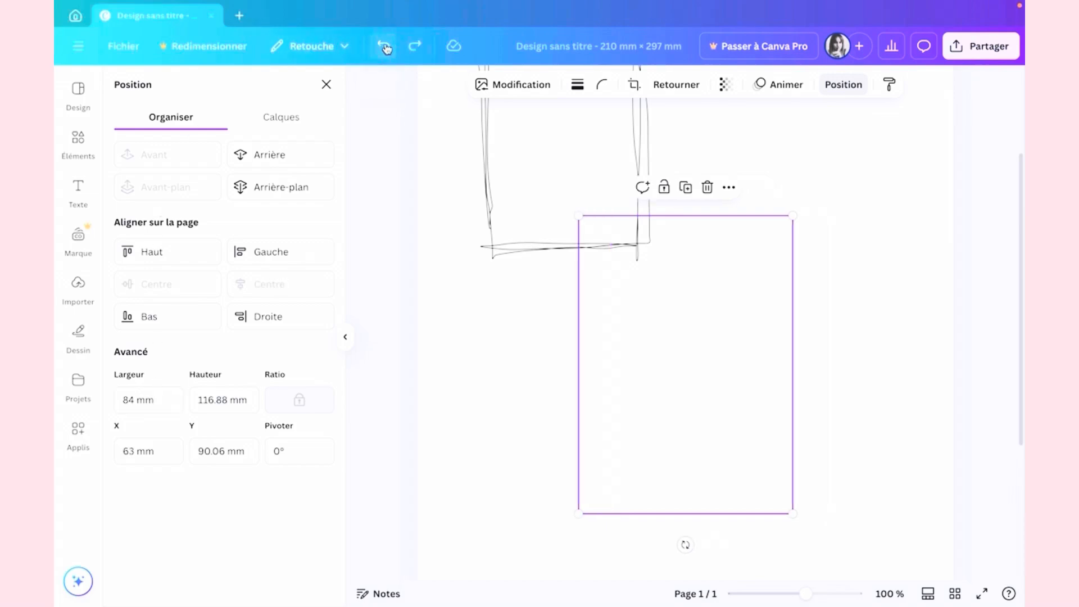
# Set the thin rectangle outline's width to 76 mm.
pyautogui.click(135, 399)
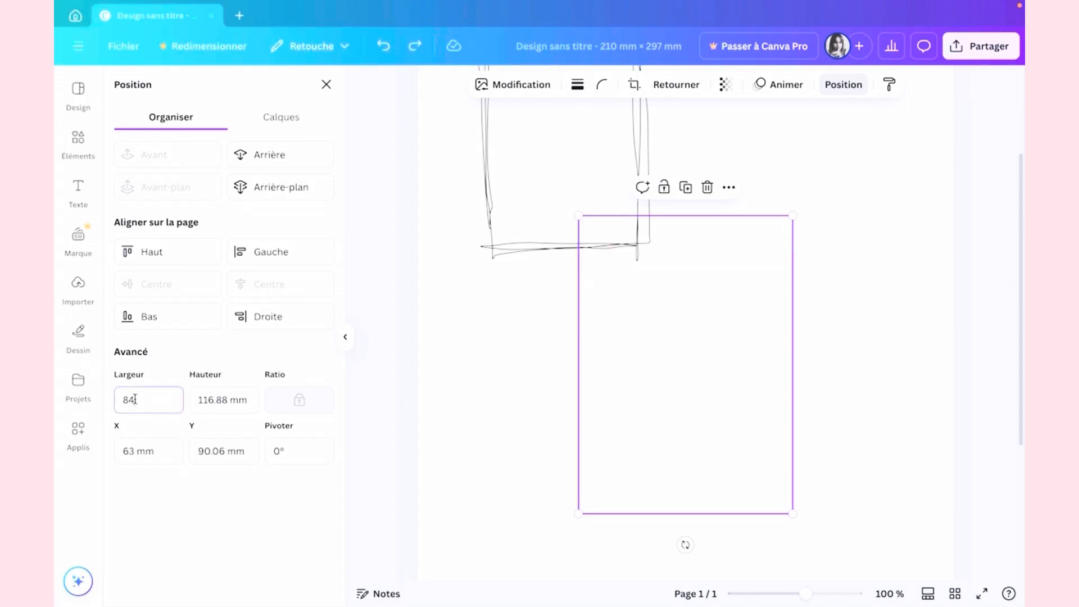
pyautogui.press('BackSpace')
pyautogui.press('BackSpace')
pyautogui.write('76')
pyautogui.click(195, 503)
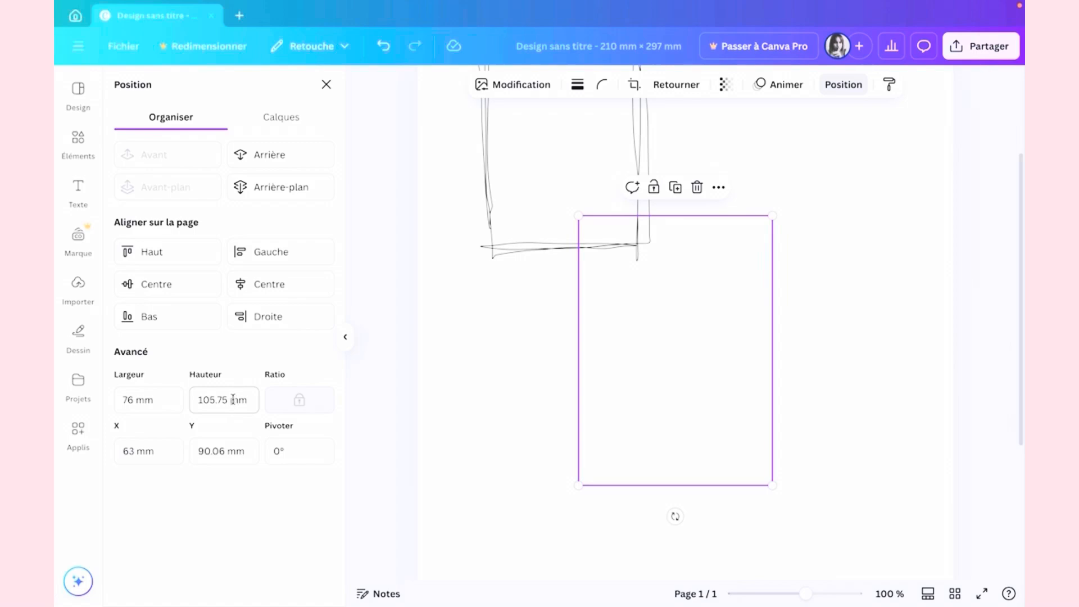
# Set the thin rectangle outline's height to 103 mm with its proportions locked.
pyautogui.click(233, 399)
pyautogui.press('BackSpace')
pyautogui.press('BackSpace')
pyautogui.press('BackSpace')
pyautogui.write('3')
pyautogui.click(253, 526)
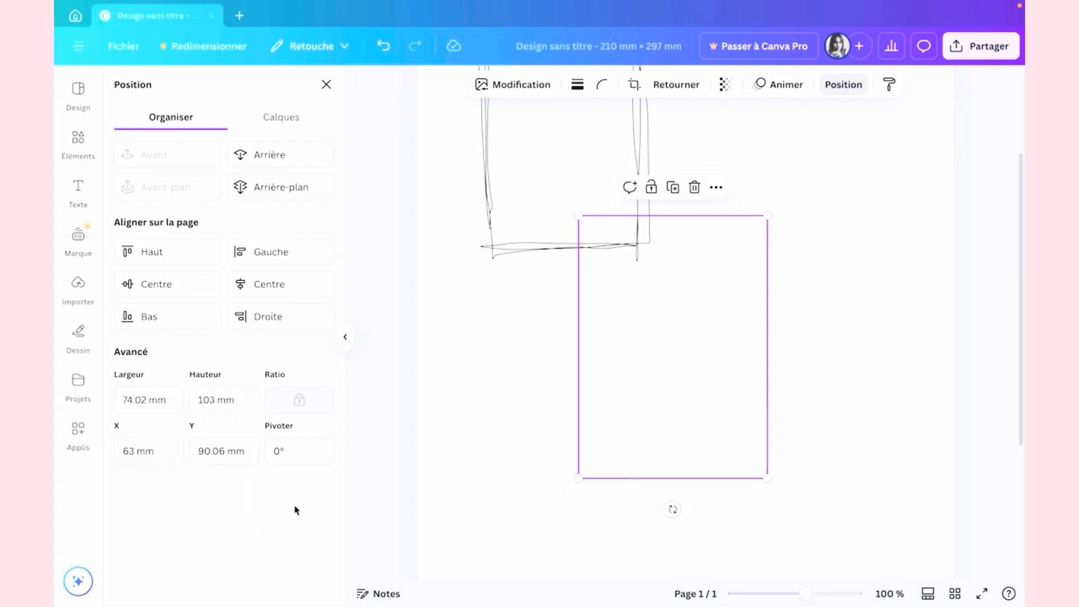
# Move the thin rectangle outline around the hand-drawn rectangle, at about X 19 mm and Y 12 mm, and leave it selected.
pyautogui.scroll(2, 504, 468)
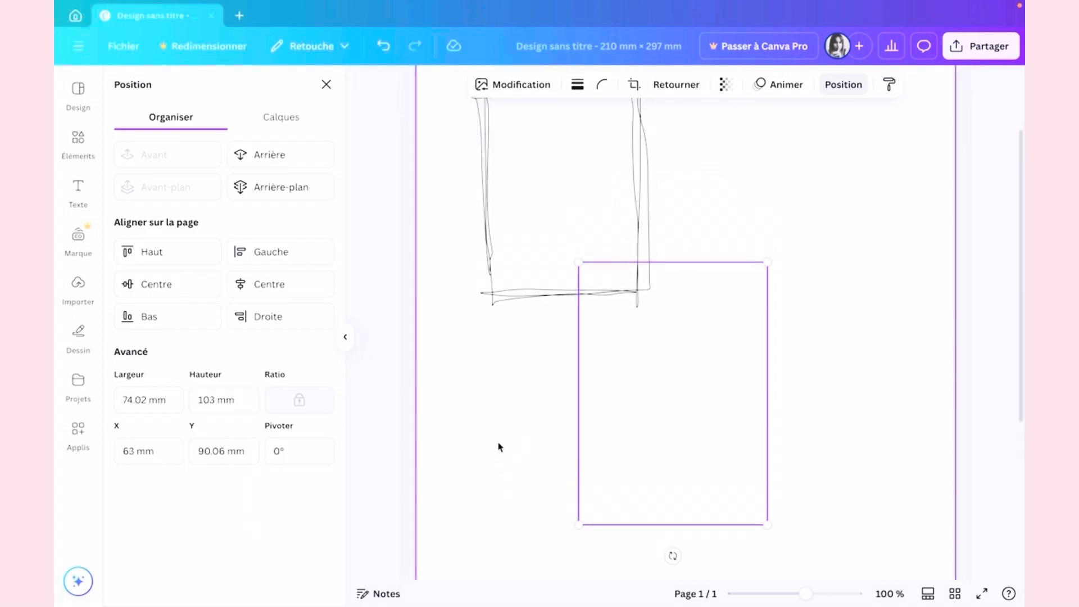
pyautogui.scroll(3, 499, 447)
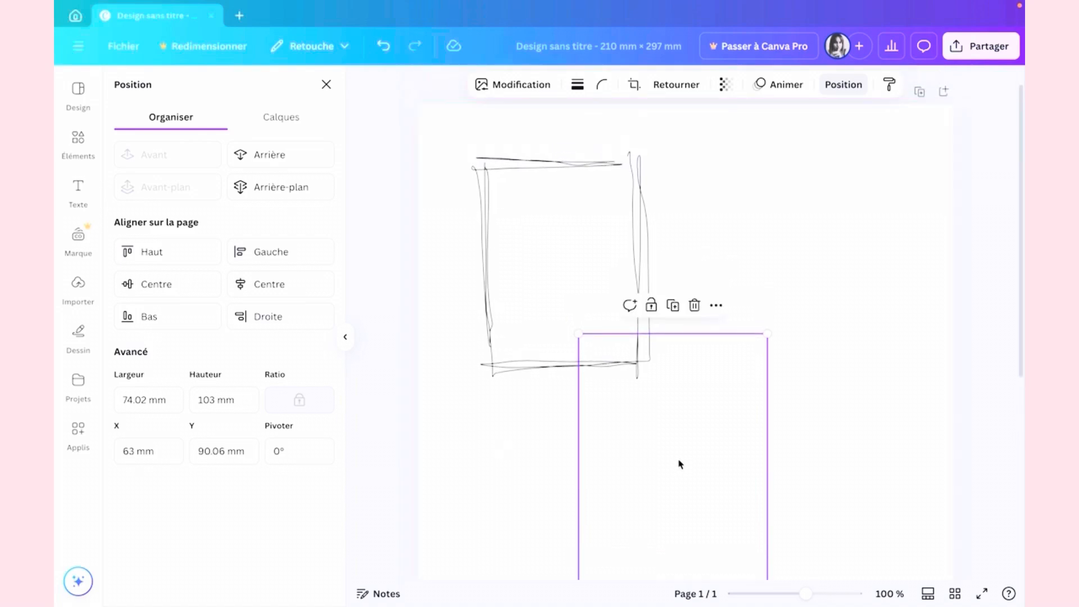
pyautogui.moveTo(680, 465)
pyautogui.mouseDown()
pyautogui.moveTo(585, 395)
pyautogui.moveTo(554, 270)
pyautogui.moveTo(567, 263)
pyautogui.mouseUp()
pyautogui.click(798, 376)
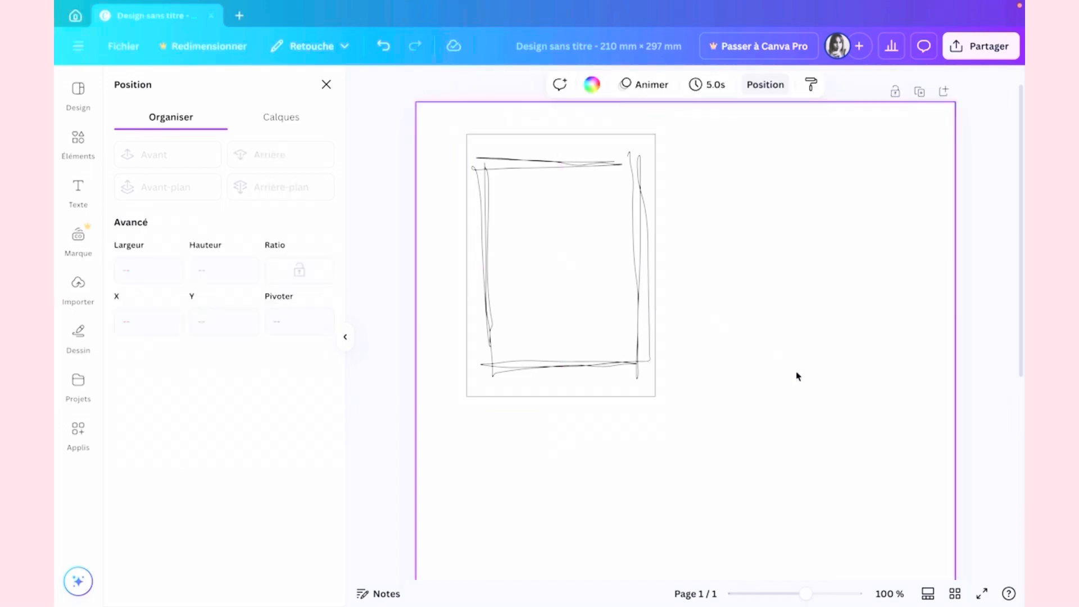
pyautogui.click(566, 137)
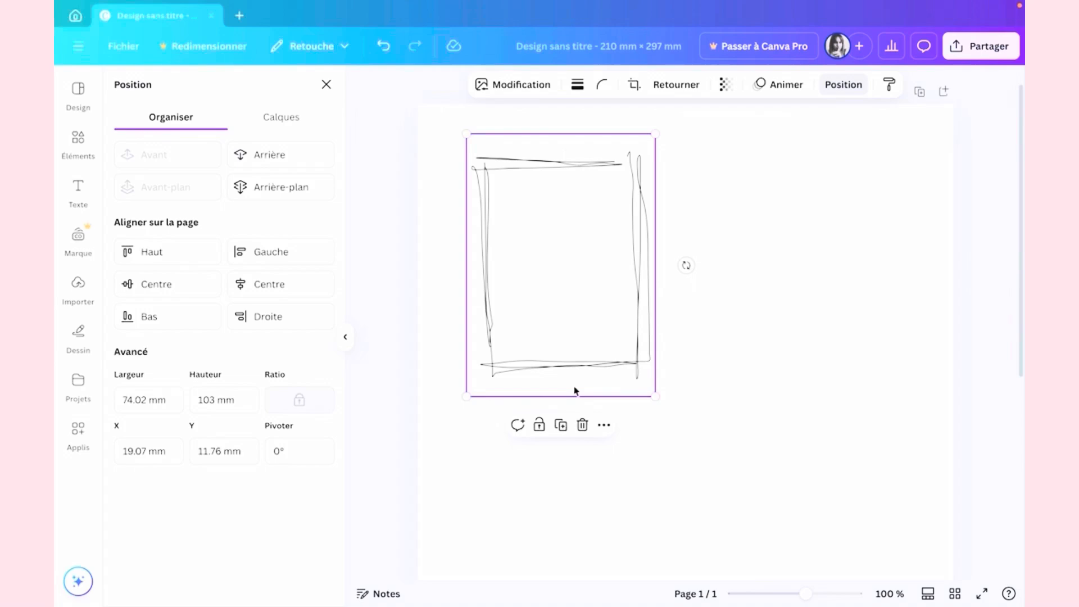
# Delete the thin rectangular outline around the hand-drawn rectangle and close the position settings.
pyautogui.click(582, 426)
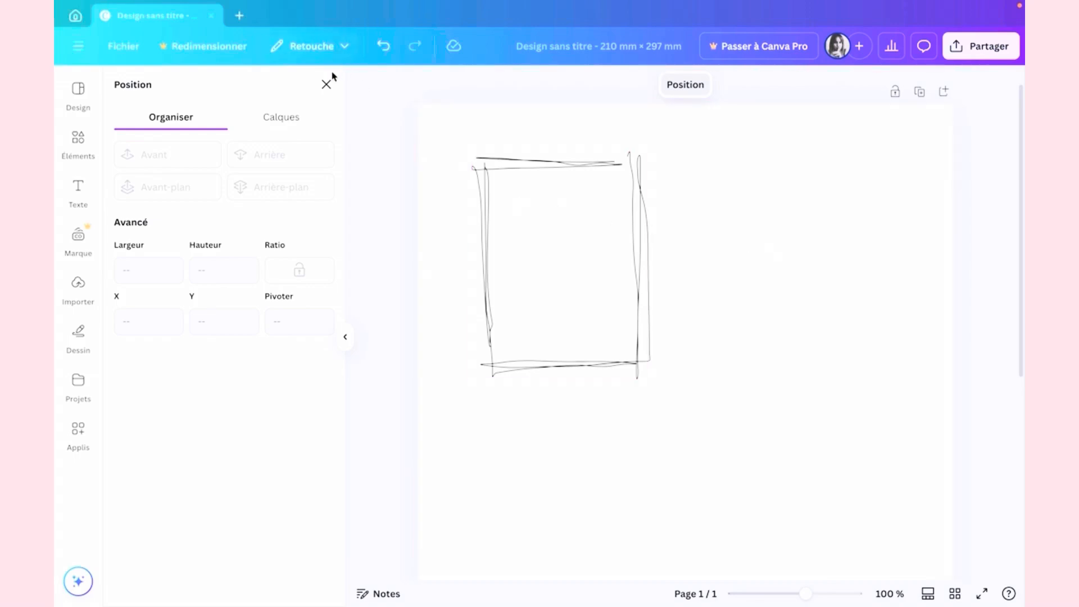
pyautogui.click(327, 85)
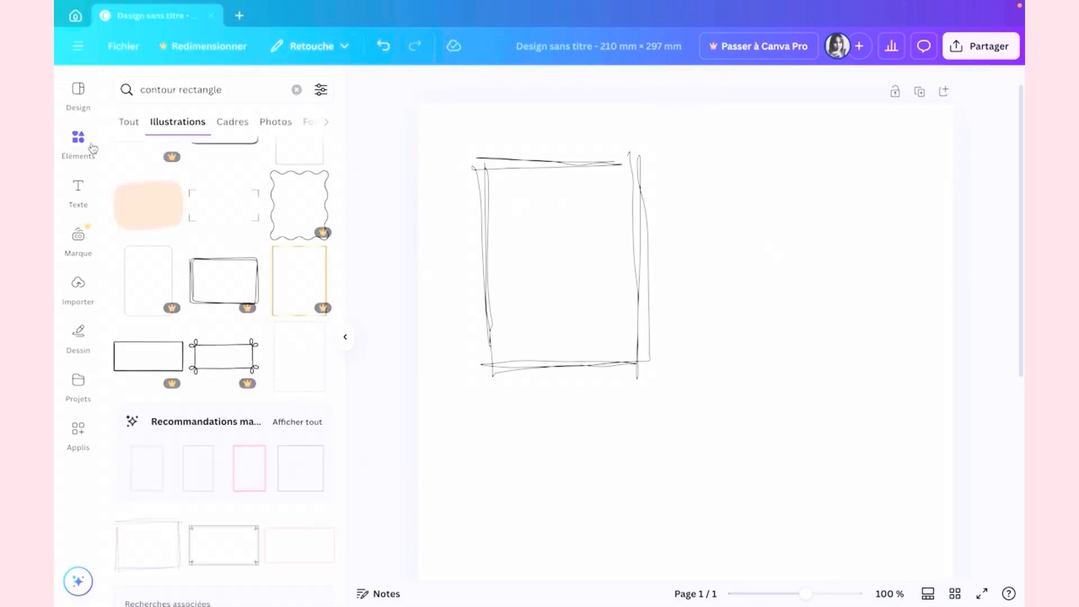
# Add a text box reading "Lundi 3/02" and place it just beside the right edge of the hand-drawn rectangle.
pyautogui.click(80, 202)
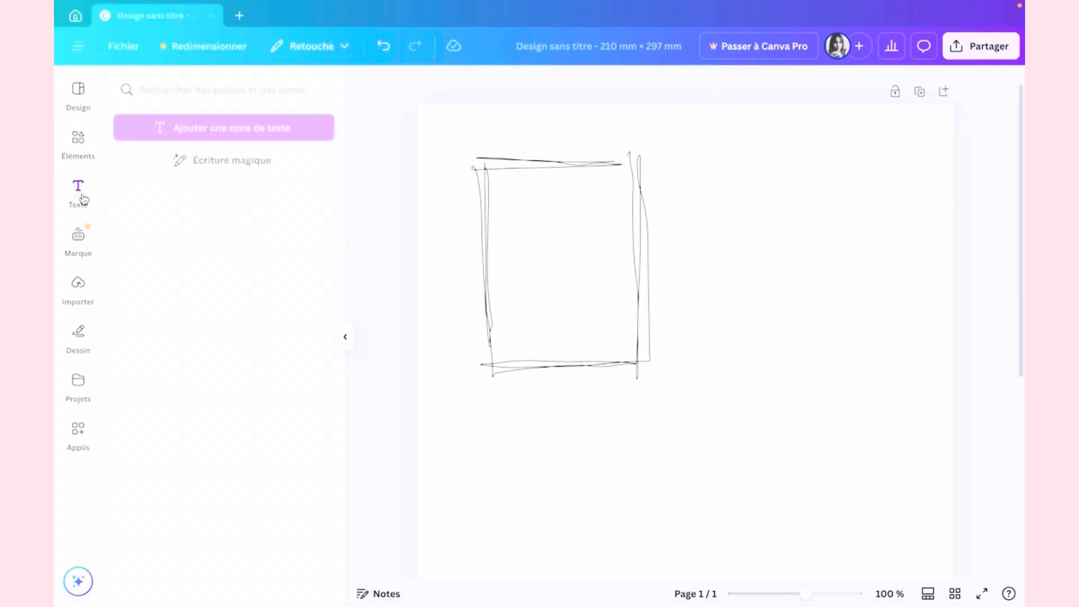
pyautogui.click(273, 135)
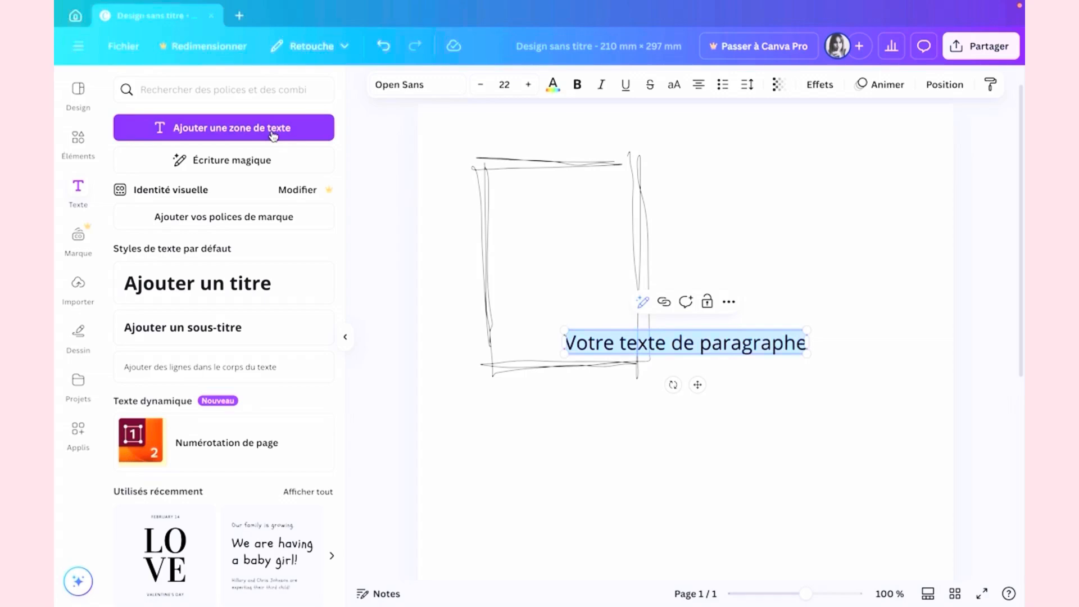
pyautogui.write('Lundi')
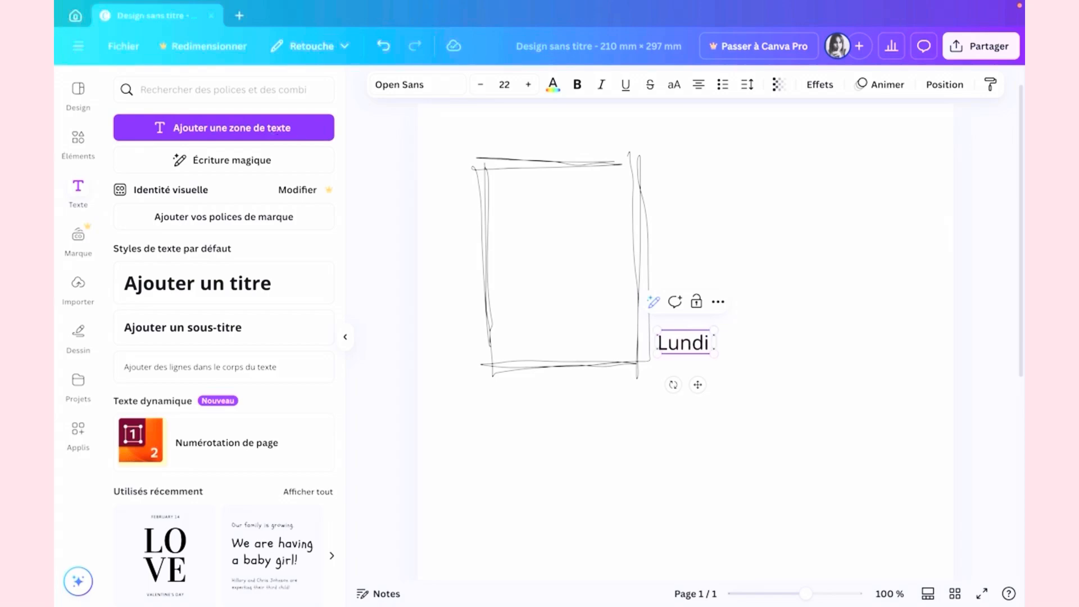
pyautogui.write(' 3')
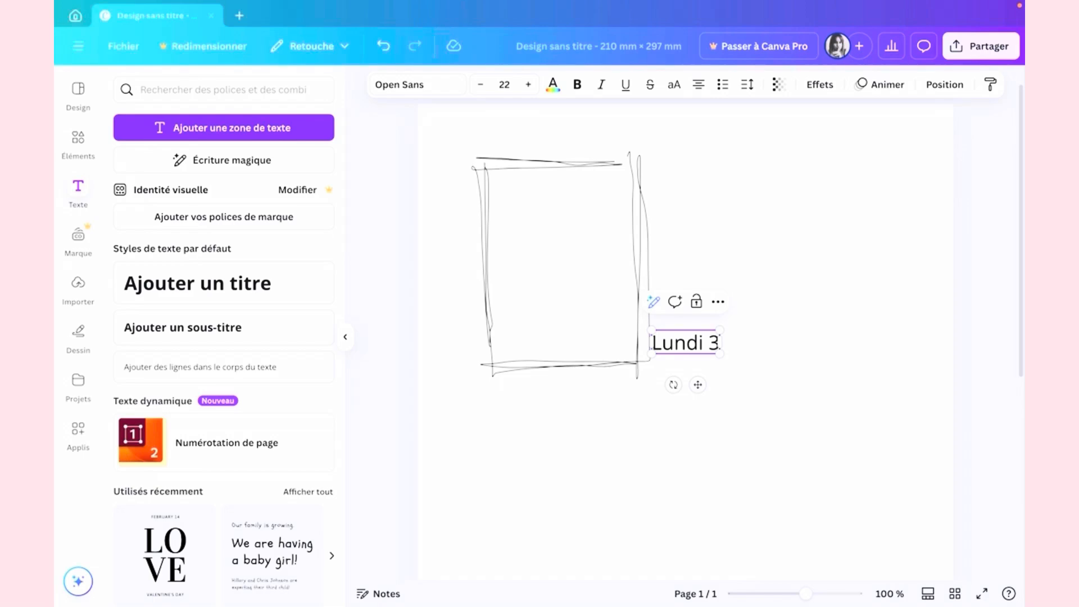
pyautogui.write('/')
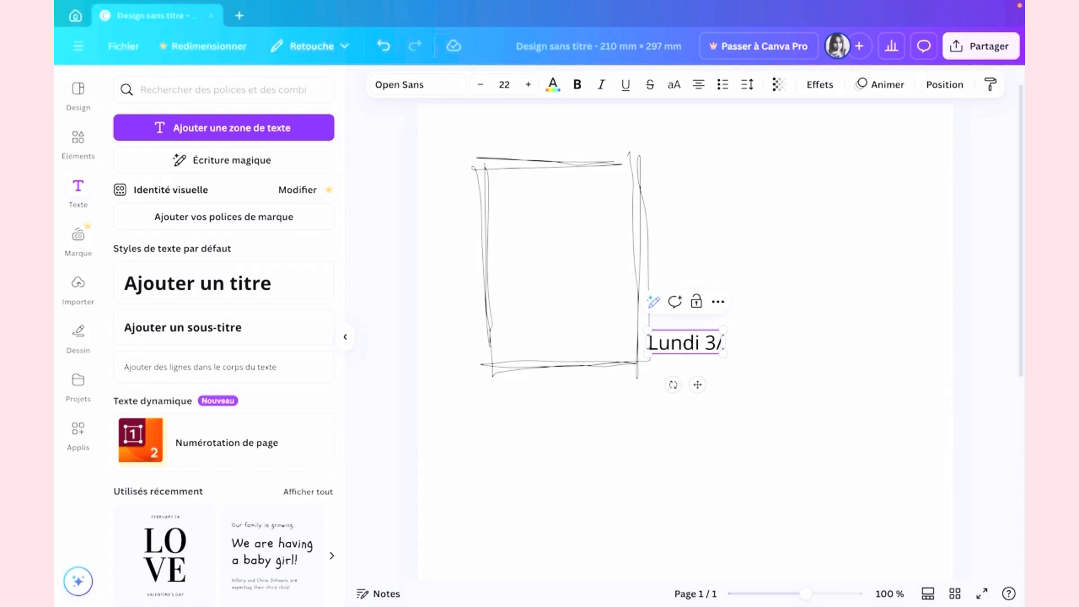
pyautogui.write('02')
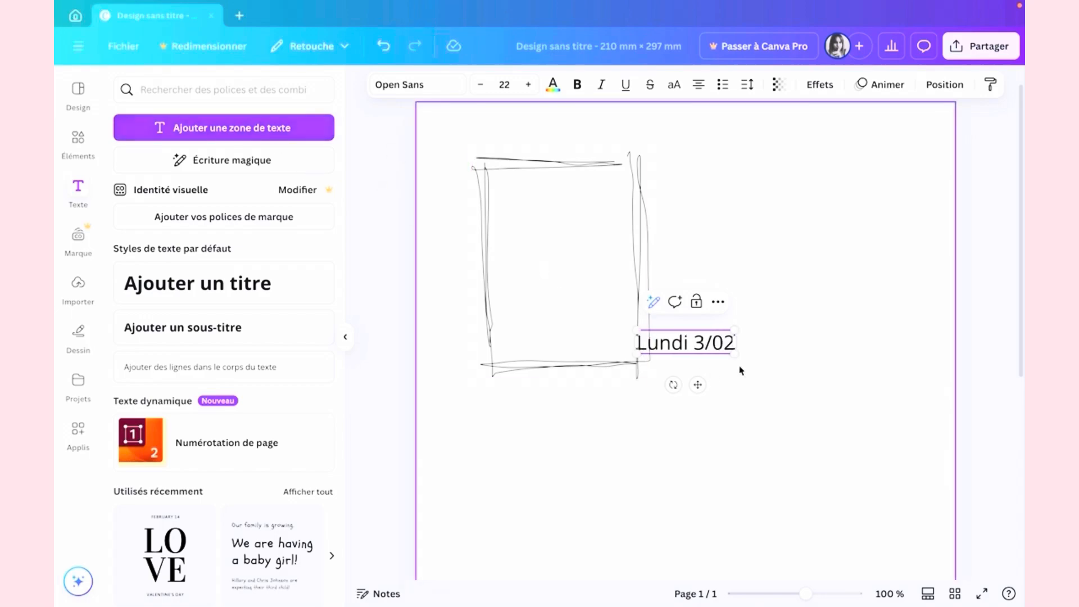
pyautogui.moveTo(697, 384); pyautogui.dragTo(720, 382)
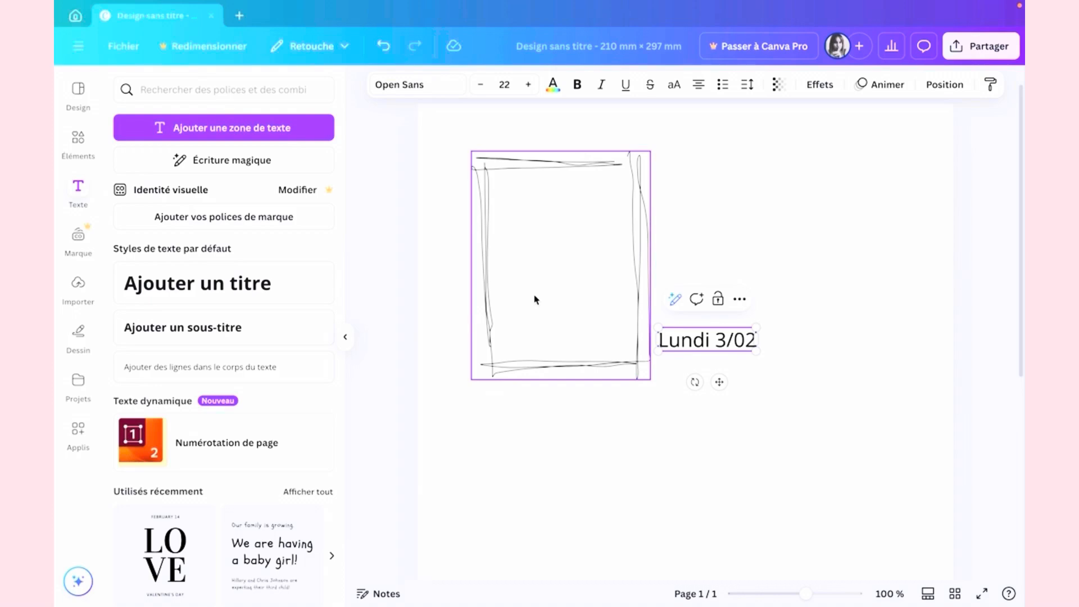
# Search the fonts for "borel" and apply the Borel font to the date text.
pyautogui.click(434, 91)
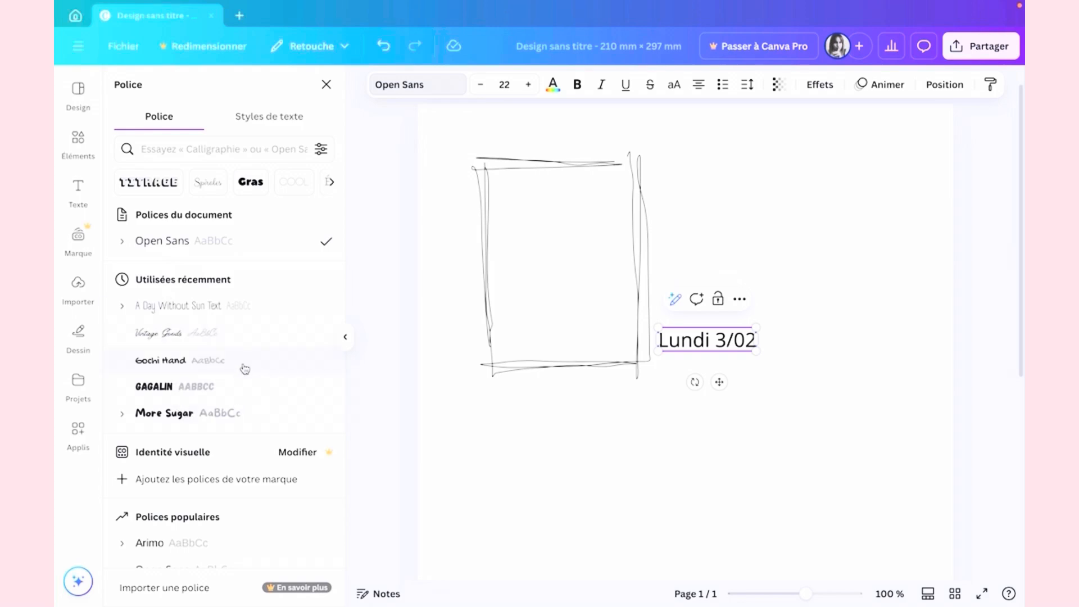
pyautogui.scroll(-1, 241, 331)
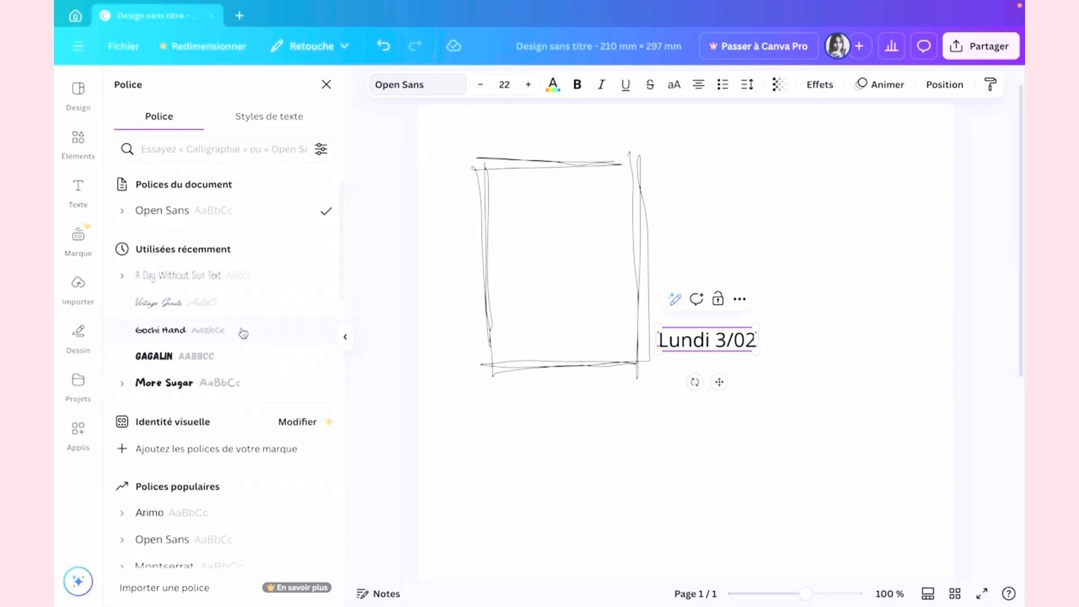
pyautogui.scroll(1, 242, 333)
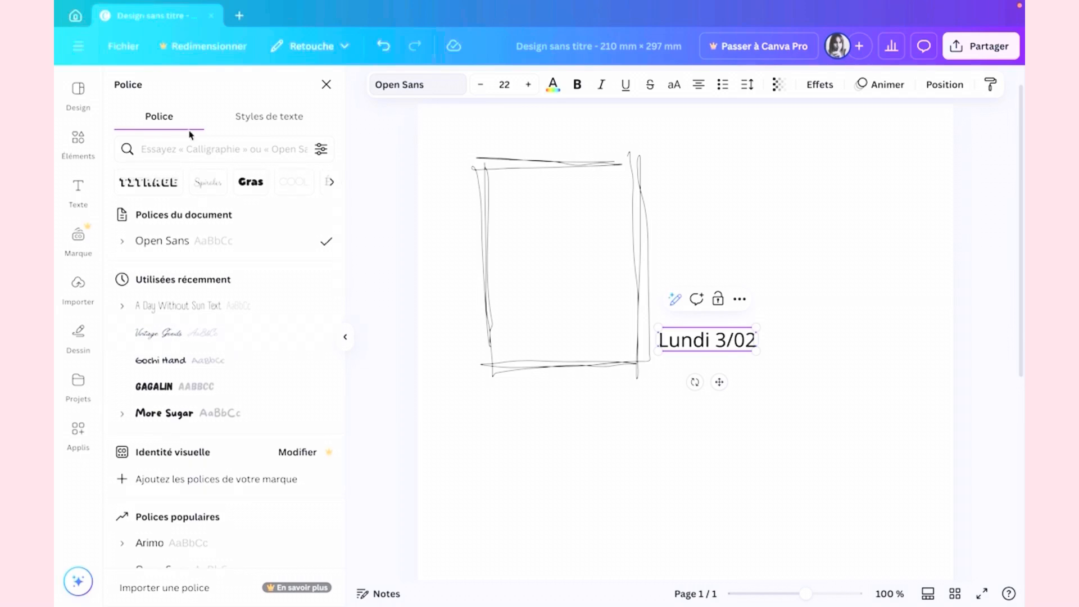
pyautogui.click(183, 149)
pyautogui.write('b')
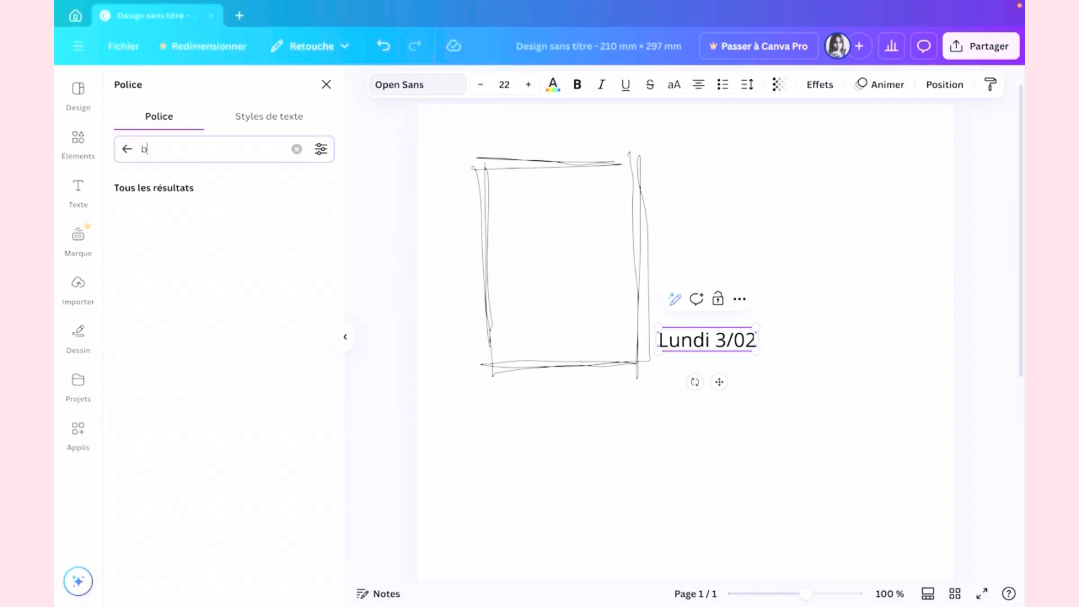
pyautogui.write('orel')
pyautogui.click(177, 218)
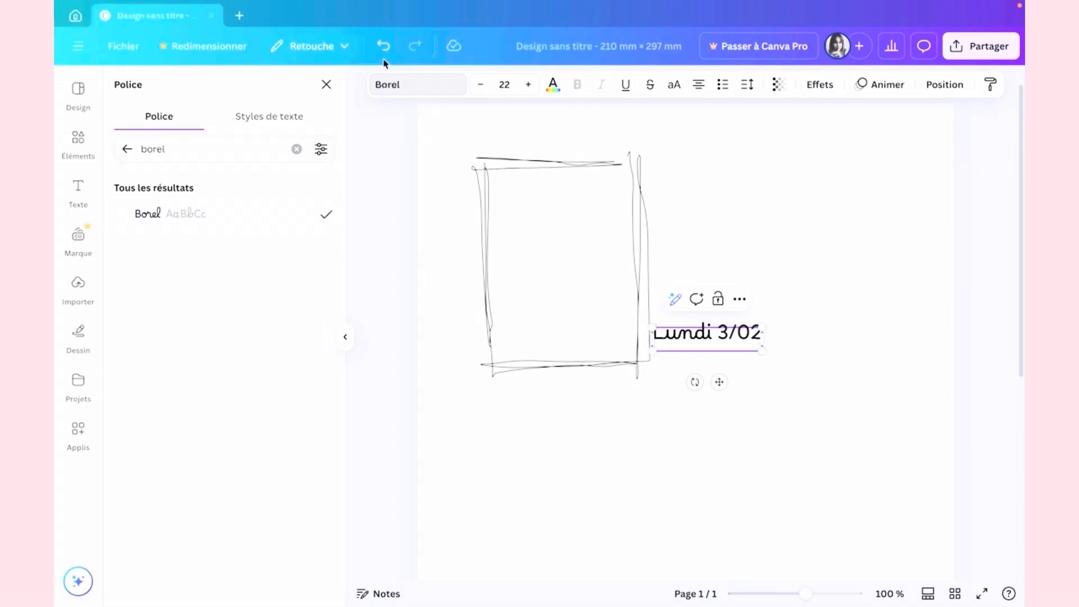
# Set the date text's font size to 14 and move it into the upper-right corner of the hand-drawn rectangle.
pyautogui.click(483, 85)
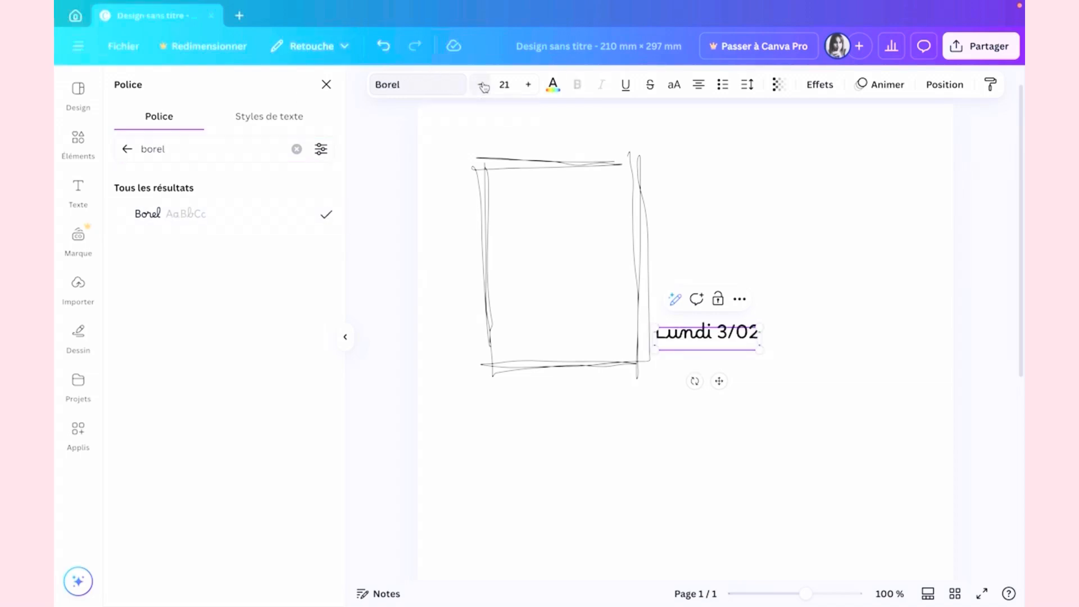
pyautogui.click(482, 85)
pyautogui.click(482, 85)
pyautogui.click(483, 85)
pyautogui.click(482, 85)
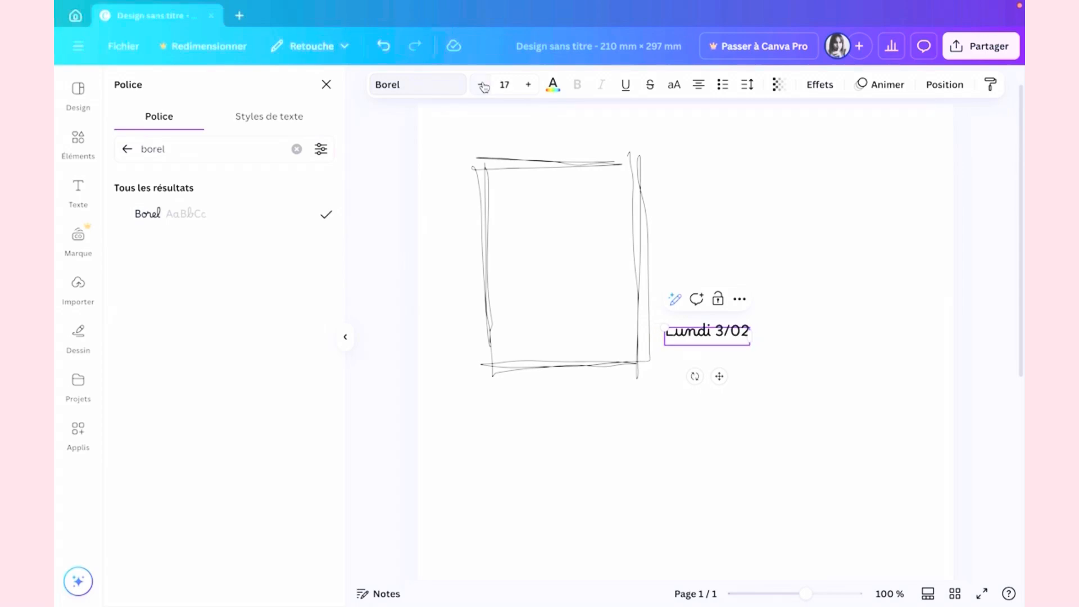
pyautogui.click(483, 85)
pyautogui.click(482, 85)
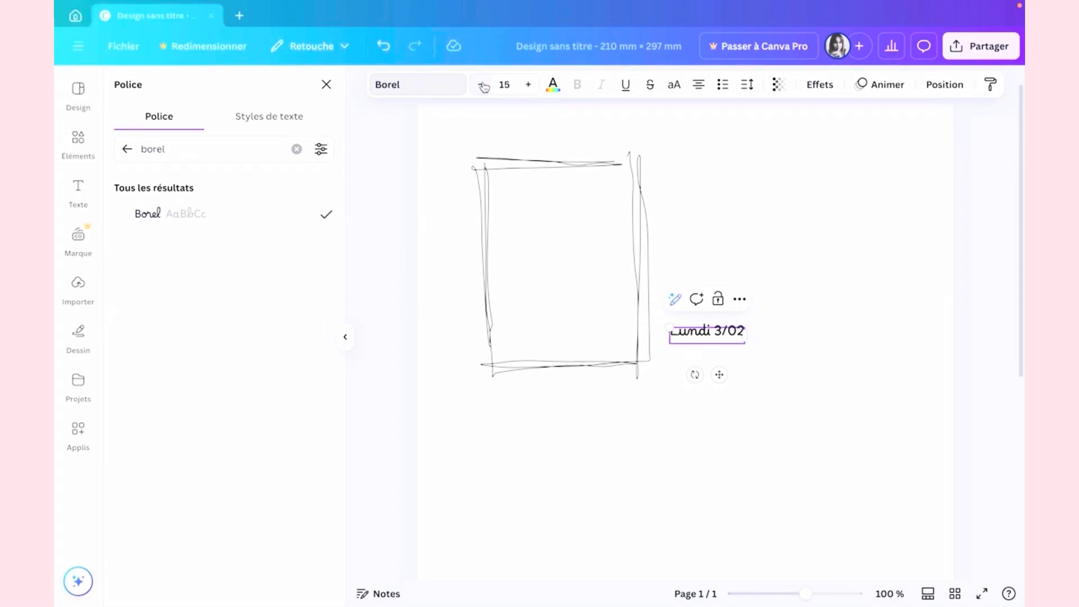
pyautogui.click(483, 85)
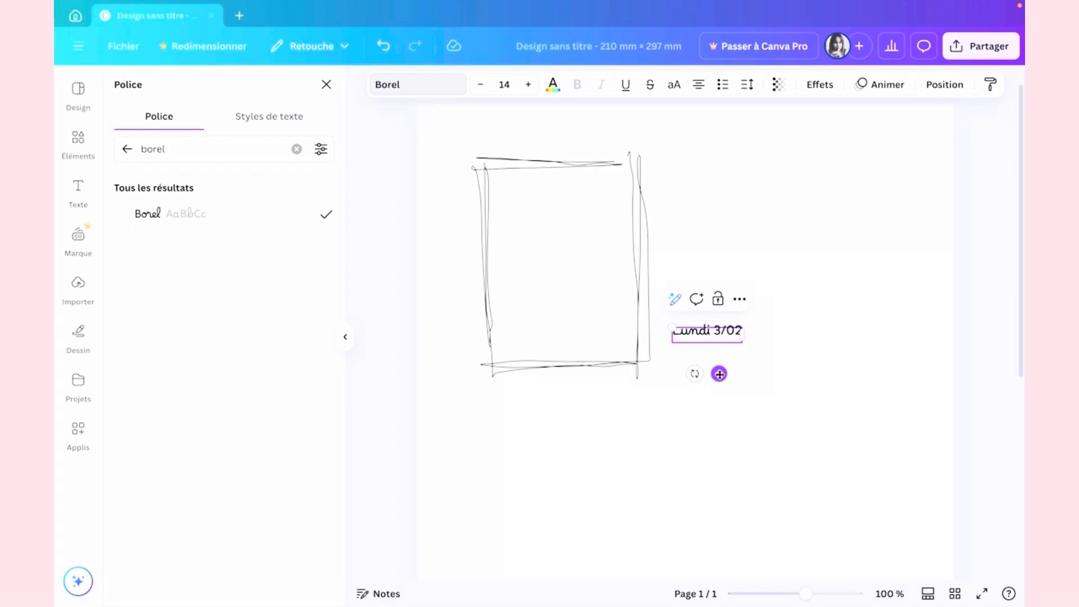
pyautogui.moveTo(719, 373); pyautogui.dragTo(600, 217)
pyautogui.click(605, 279)
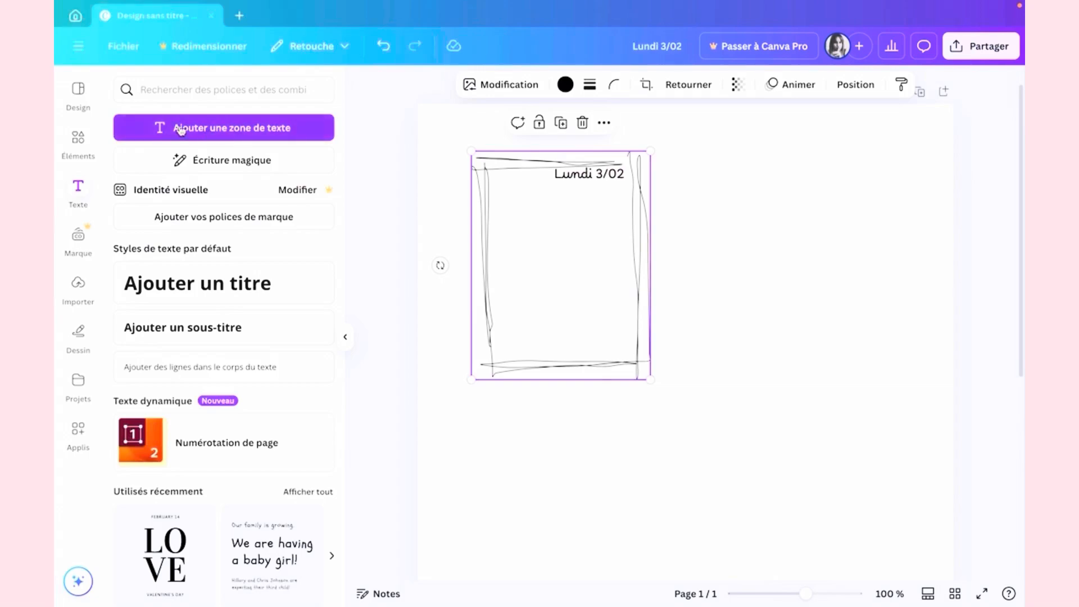
# Add a second text box and move it into the hand-drawn rectangle, below the date.
pyautogui.click(229, 128)
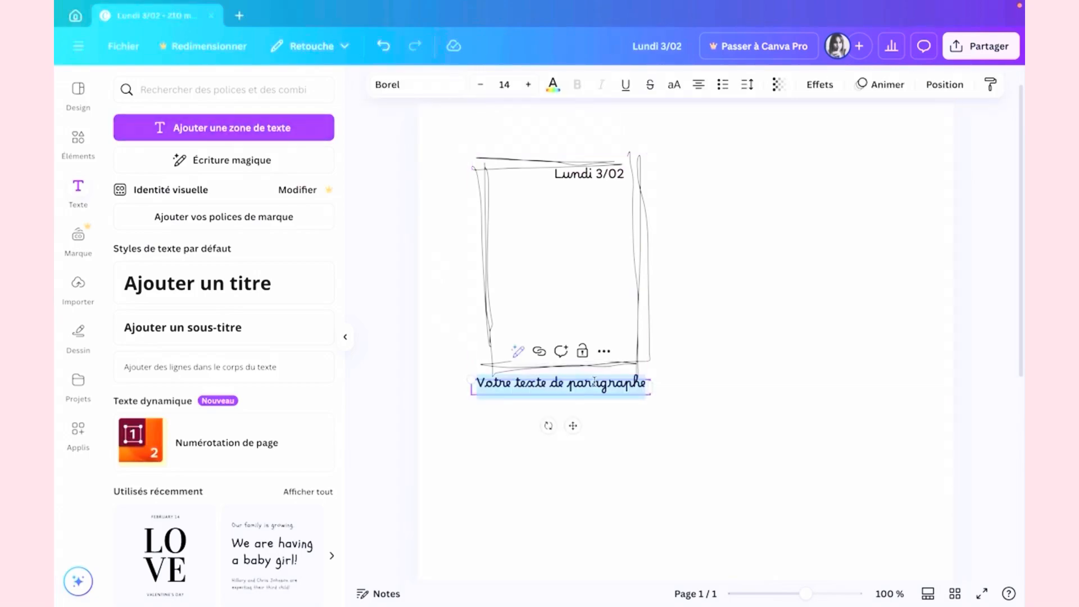
pyautogui.moveTo(573, 426); pyautogui.dragTo(578, 288)
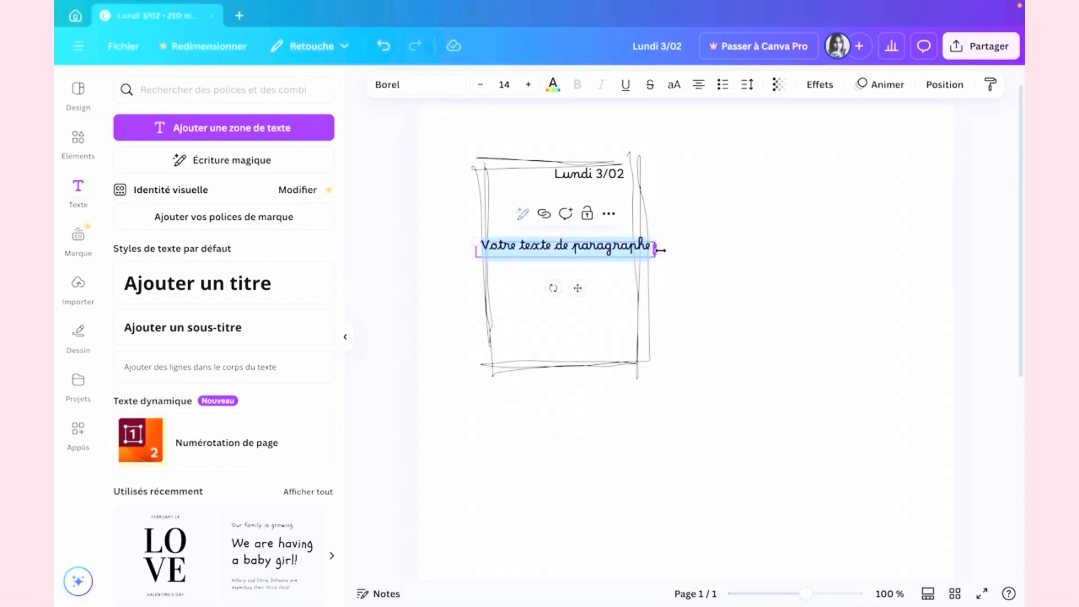
pyautogui.moveTo(656, 250)
pyautogui.mouseDown()
pyautogui.moveTo(633, 252)
pyautogui.moveTo(652, 255)
pyautogui.mouseUp()
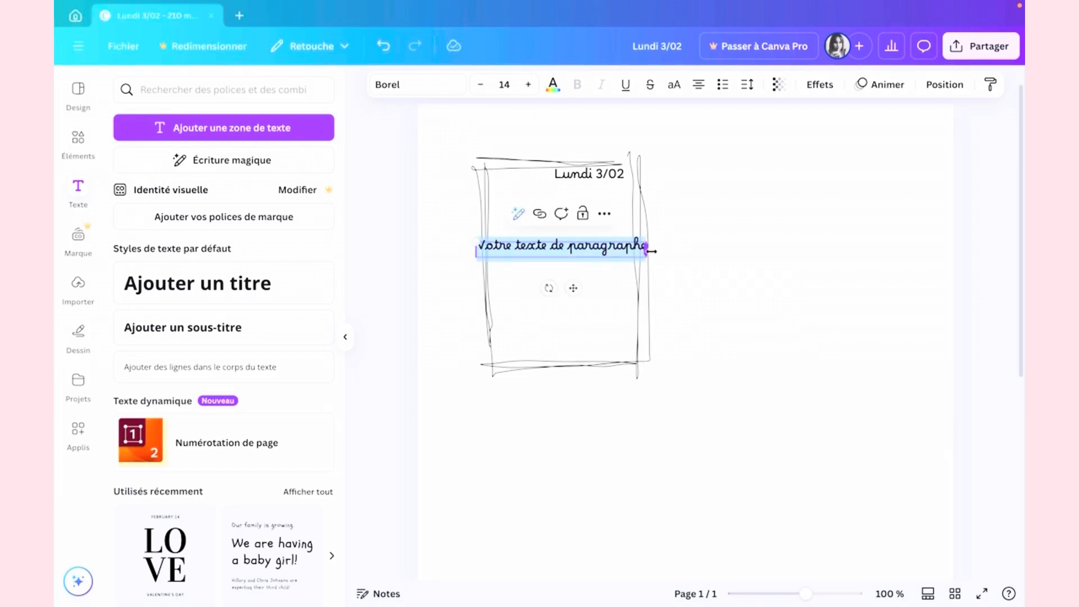
# Justify the new paragraph text and fit its box between the rectangle's side lines, directly under the date.
pyautogui.click(699, 84)
pyautogui.click(699, 85)
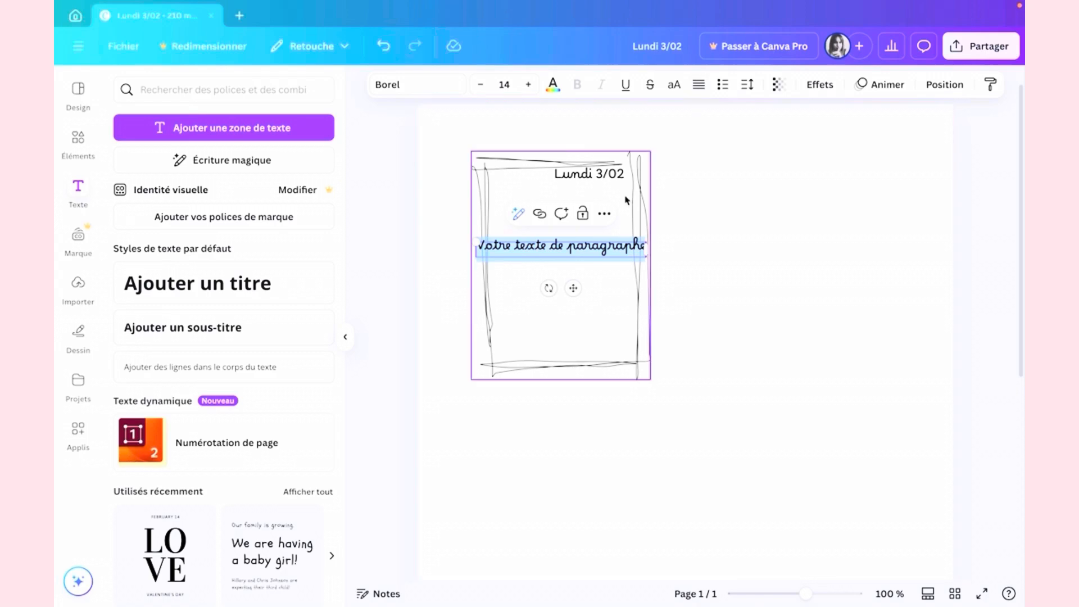
pyautogui.moveTo(573, 288); pyautogui.dragTo(593, 246)
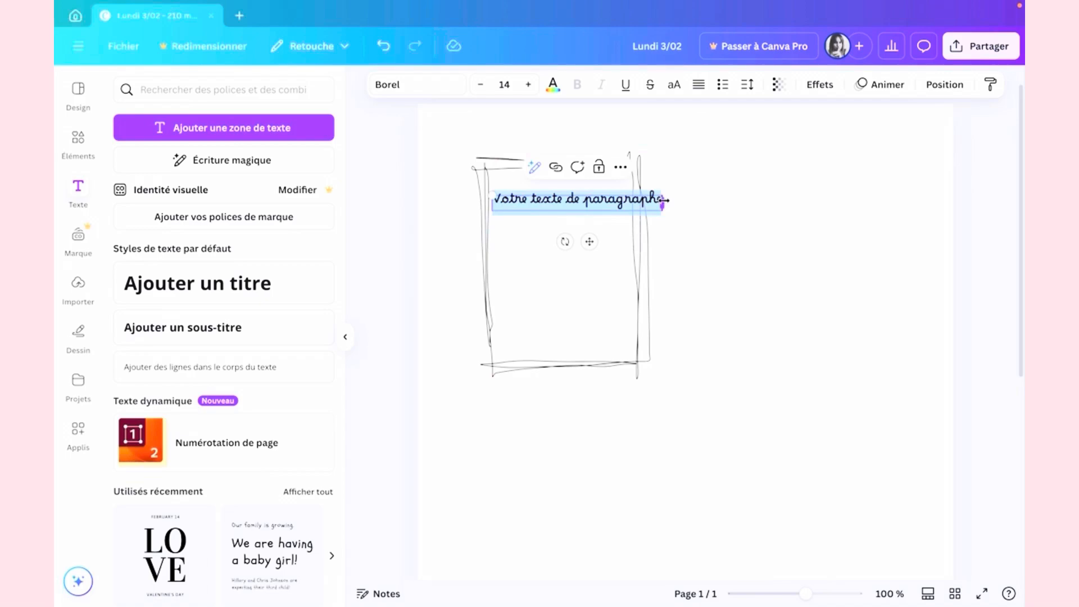
pyautogui.moveTo(665, 199); pyautogui.dragTo(630, 204)
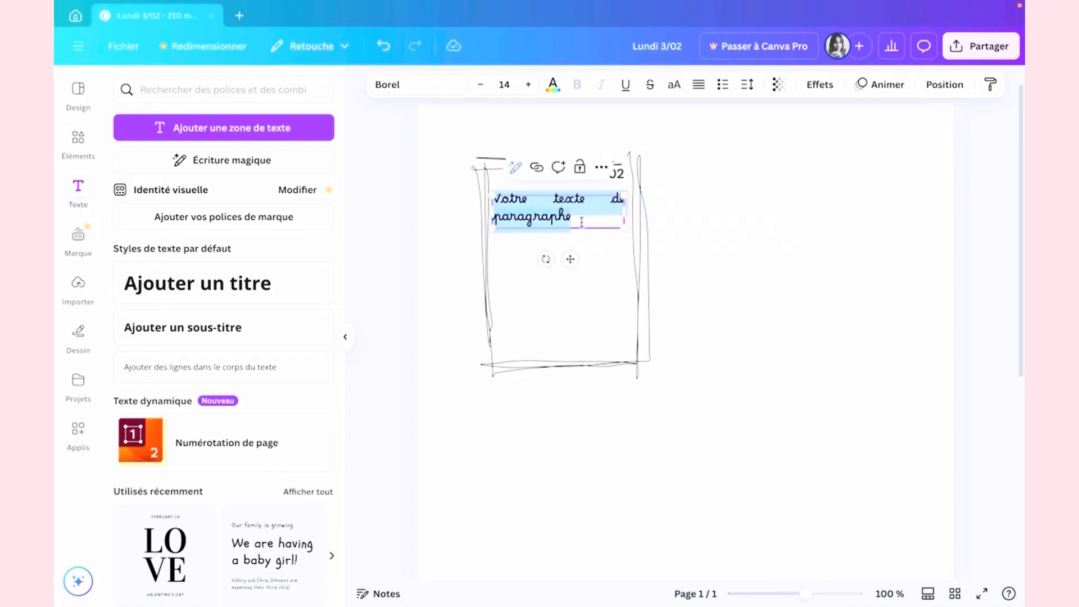
# Replace the placeholder paragraph with the text "J'avais envie de".
pyautogui.click(581, 221)
pyautogui.press('BackSpace')
pyautogui.press('BackSpace')
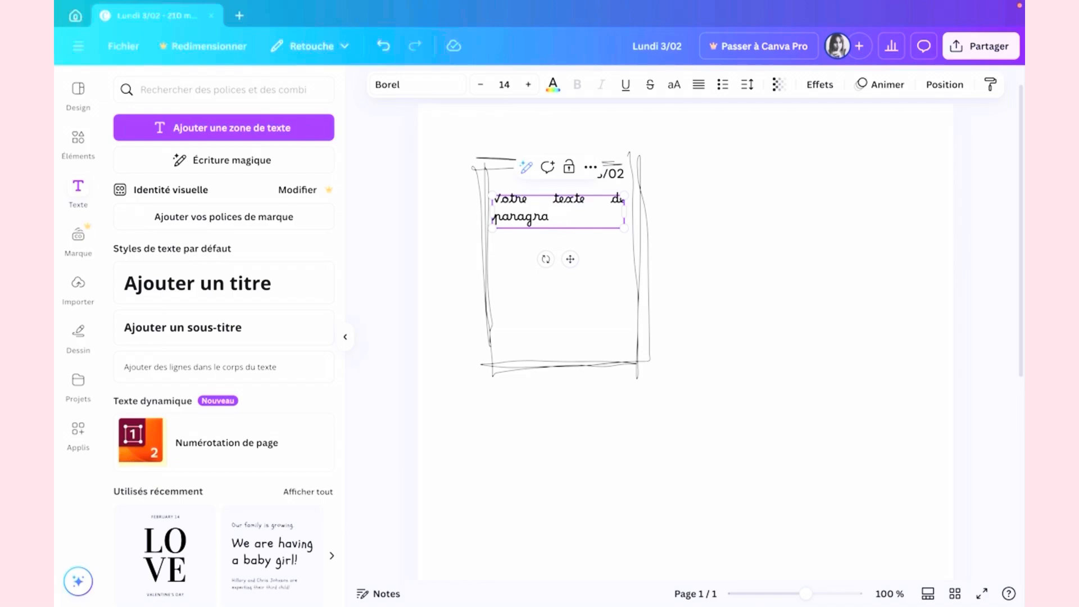
pyautogui.press('BackSpace')
pyautogui.press('BackSpace')
pyautogui.press('BackSpace')
pyautogui.press('BackSpace')
pyautogui.press('BackSpace')
pyautogui.press('BackSpace')
pyautogui.press('BackSpace')
pyautogui.press('BackSpace')
pyautogui.press('BackSpace')
pyautogui.press('BackSpace')
pyautogui.press('BackSpace')
pyautogui.press('BackSpace')
pyautogui.press('BackSpace')
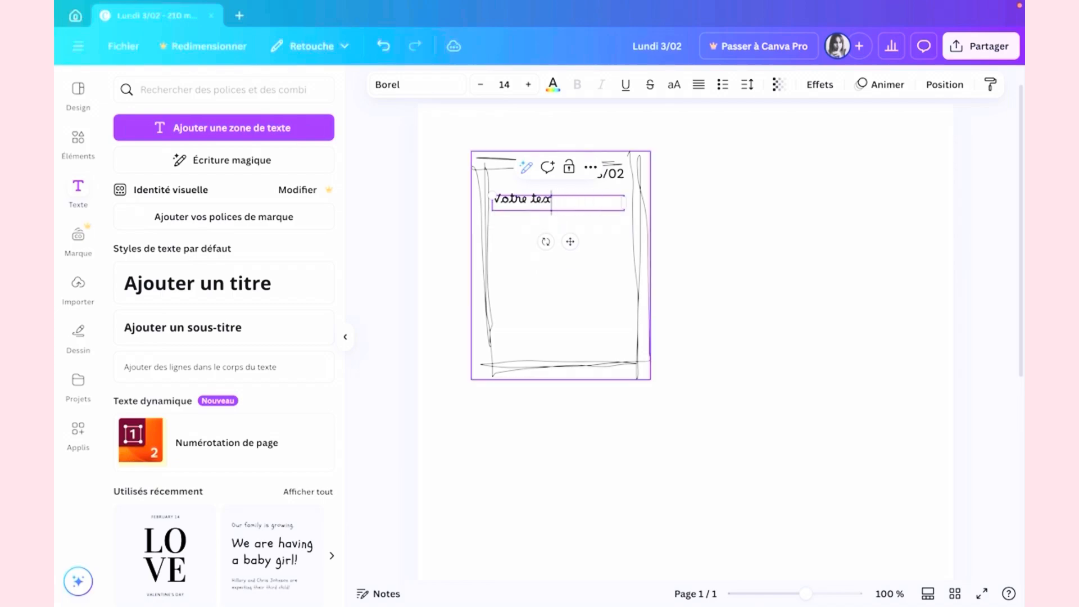
pyautogui.press('BackSpace')
pyautogui.press('BackSpace')
pyautogui.press('BackSpace')
pyautogui.press('BackSpace')
pyautogui.press('BackSpace')
pyautogui.press('BackSpace')
pyautogui.press('BackSpace')
pyautogui.press('BackSpace')
pyautogui.write("J'arvai")
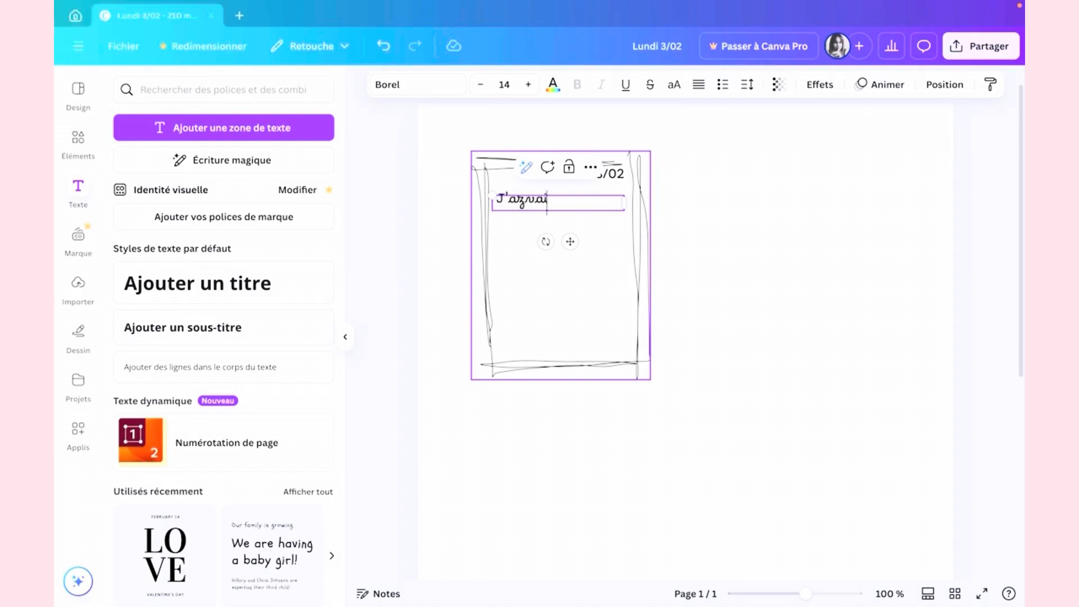
pyautogui.press('BackSpace')
pyautogui.press('BackSpace')
pyautogui.press('BackSpace')
pyautogui.press('BackSpace')
pyautogui.write('vais envie de')
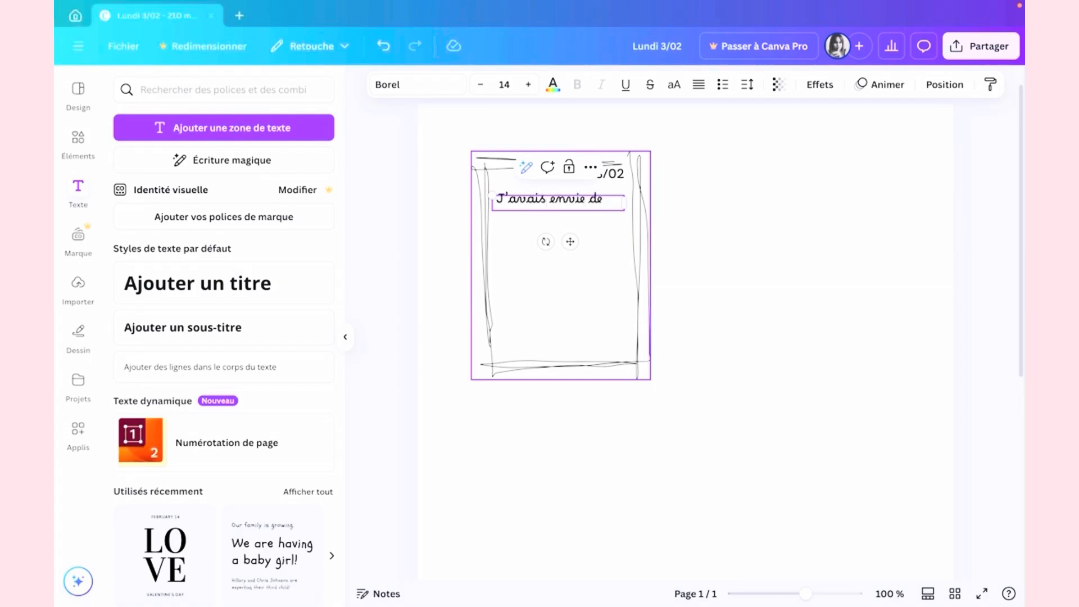
# Set the font size of both the paragraph text and the date to 12.
pyautogui.click(480, 88)
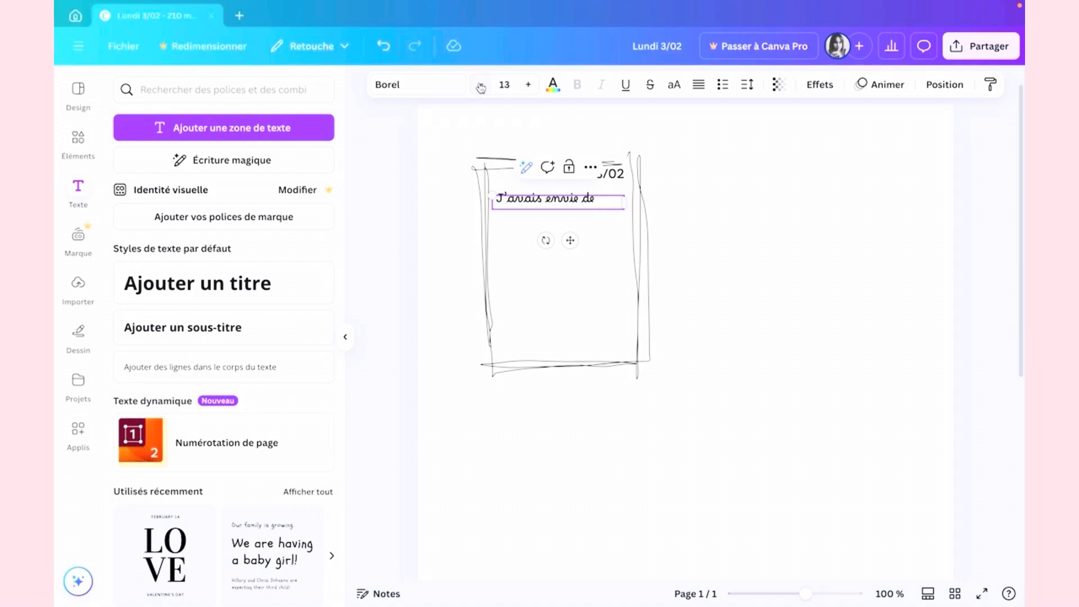
pyautogui.click(481, 88)
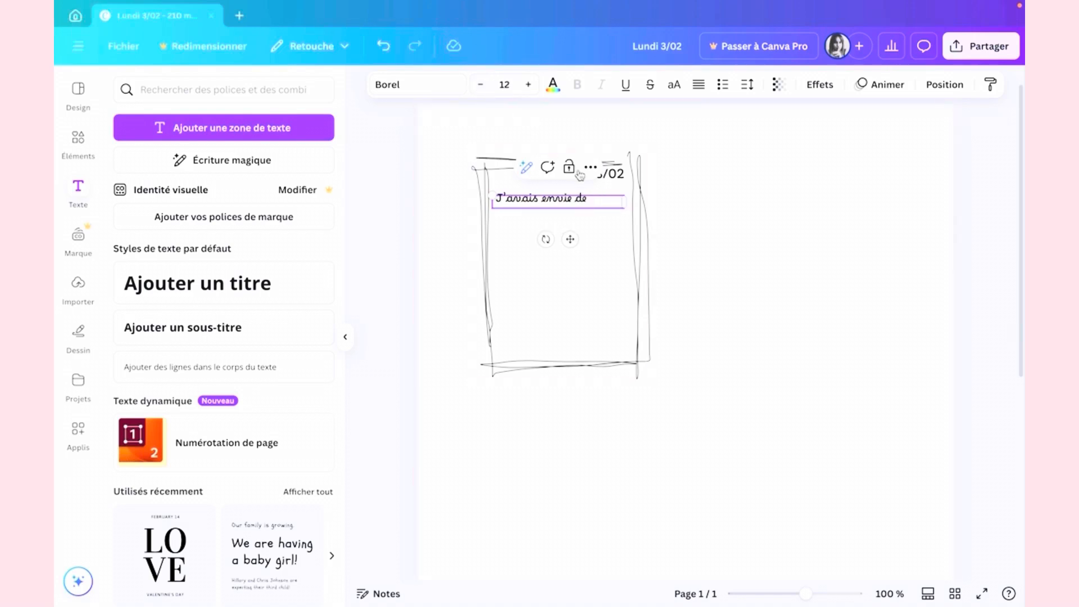
pyautogui.click(619, 173)
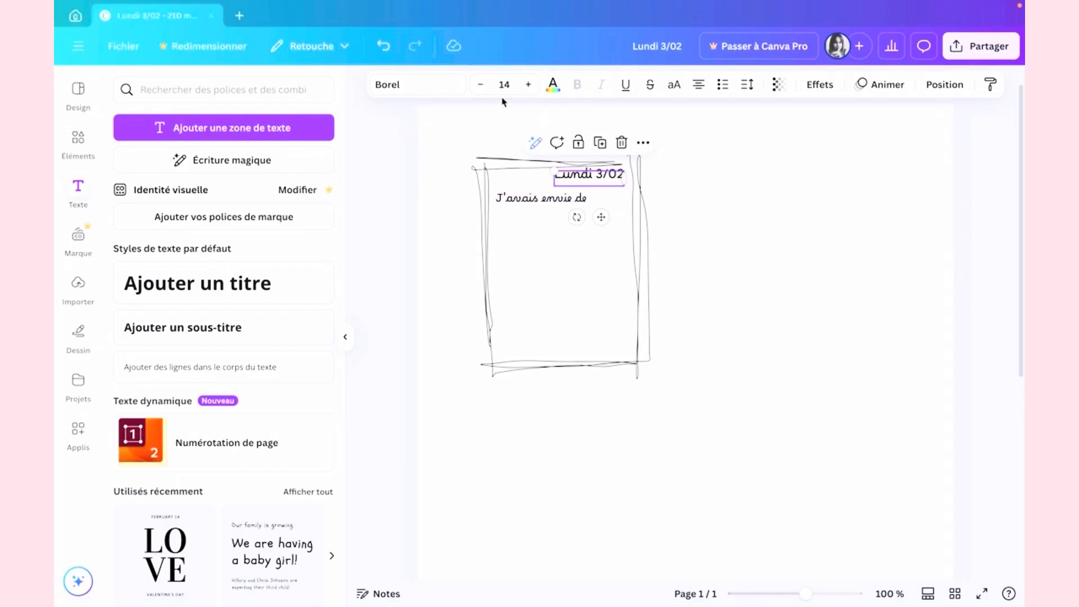
pyautogui.click(481, 85)
pyautogui.click(481, 85)
# Continue the paragraph after "J'avais envie de" with the text "rose et de paillettes alors mes ongles l'ont exaucé !".
pyautogui.click(527, 201)
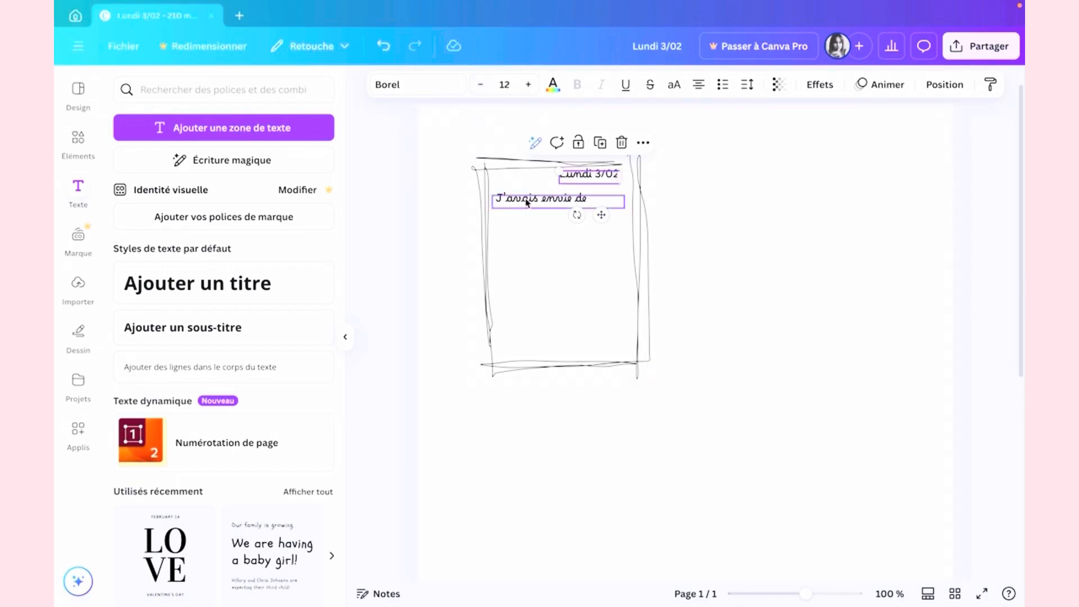
pyautogui.click(600, 199)
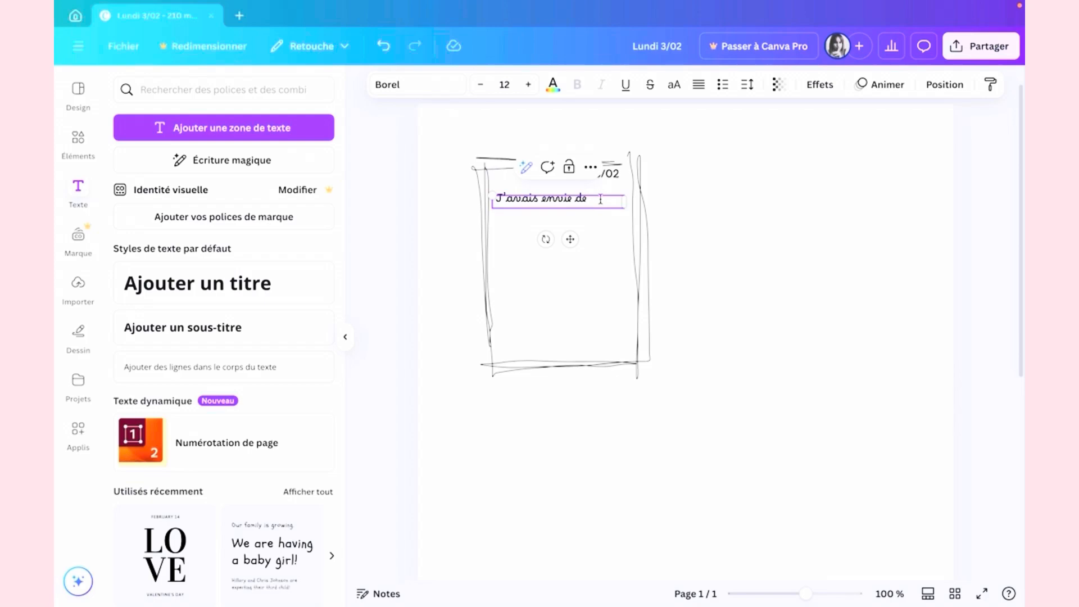
pyautogui.write('rose, et')
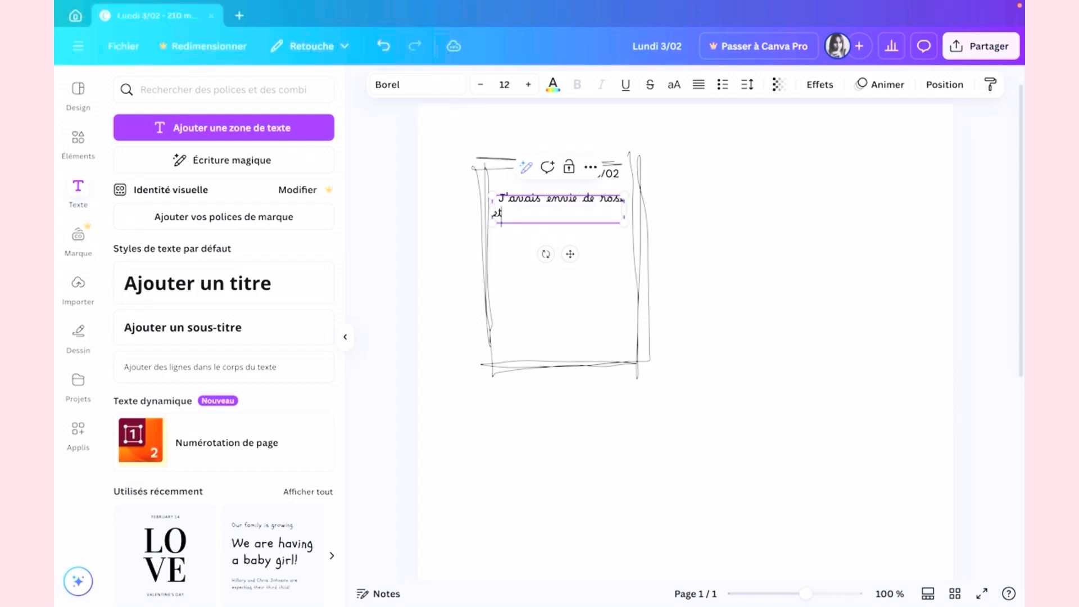
pyautogui.write(' de paillettes')
pyautogui.write('alo')
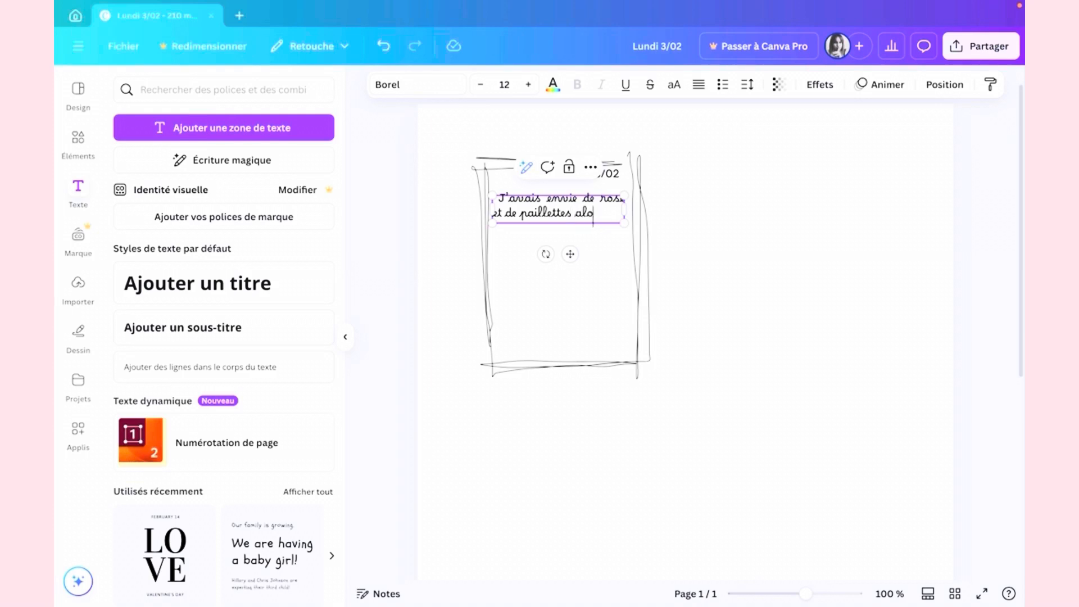
pyautogui.write('rs mes ongl')
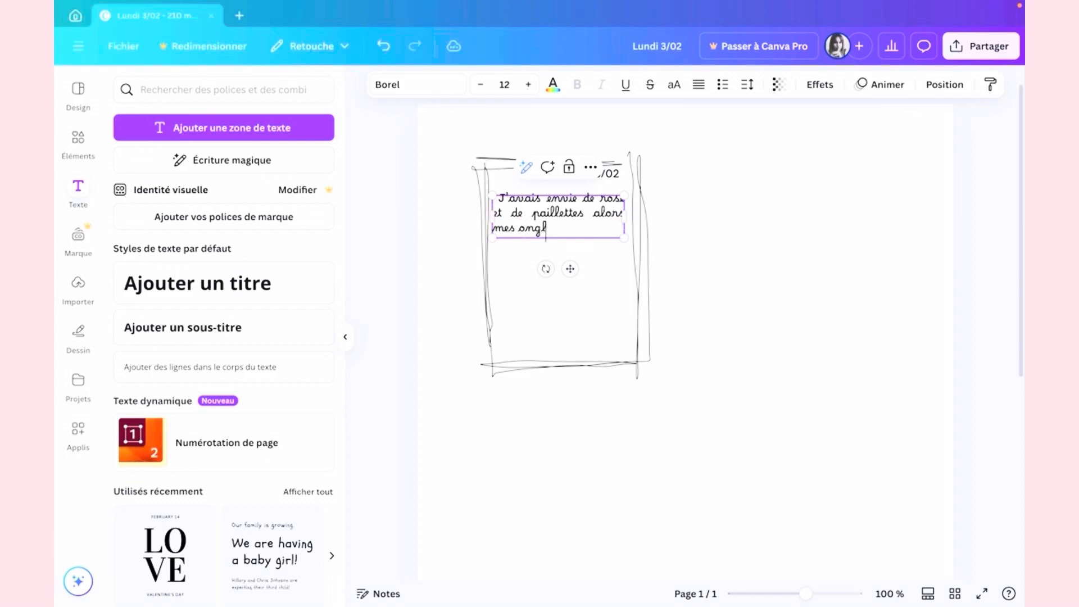
pyautogui.write("es l'ont")
pyautogui.write(' exaud')
pyautogui.write('é')
pyautogui.write(' !')
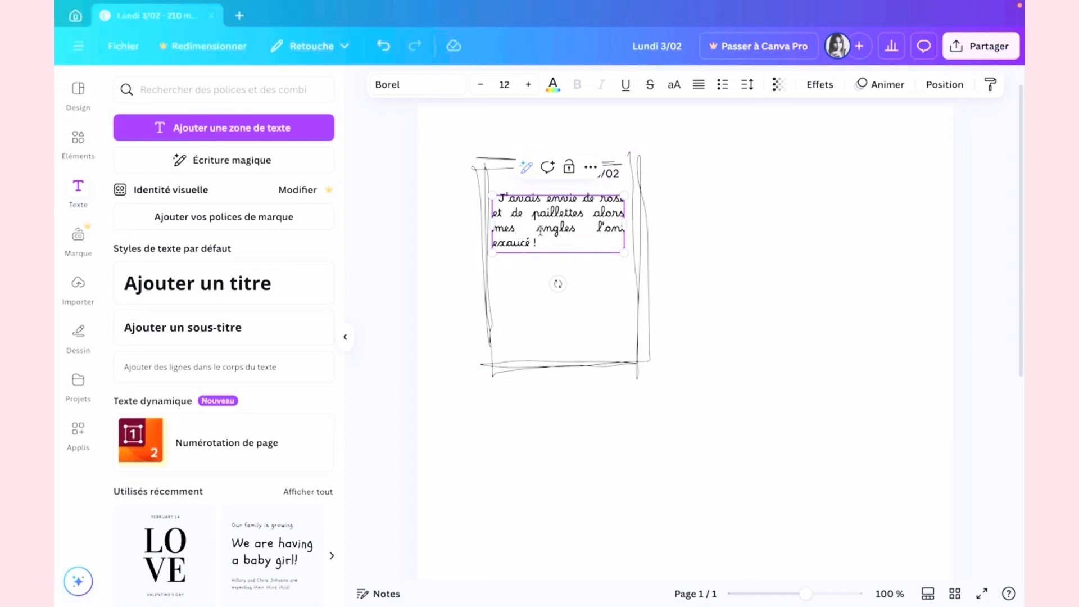
# Tighten the paragraph's letter spacing to -83 and set its font size to 14.
pyautogui.click(750, 94)
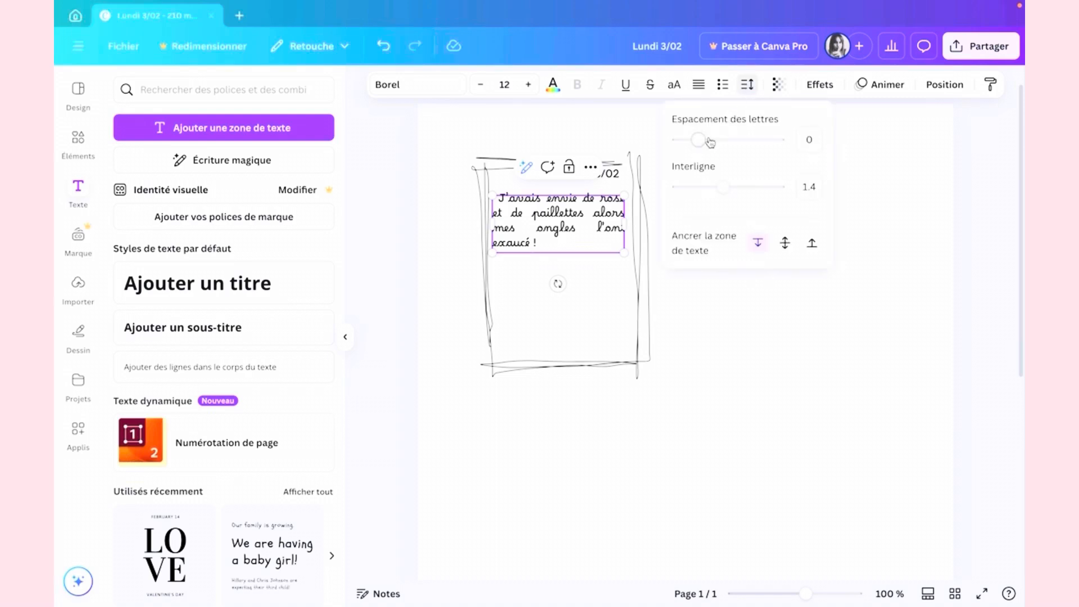
pyautogui.moveTo(704, 147); pyautogui.dragTo(692, 145)
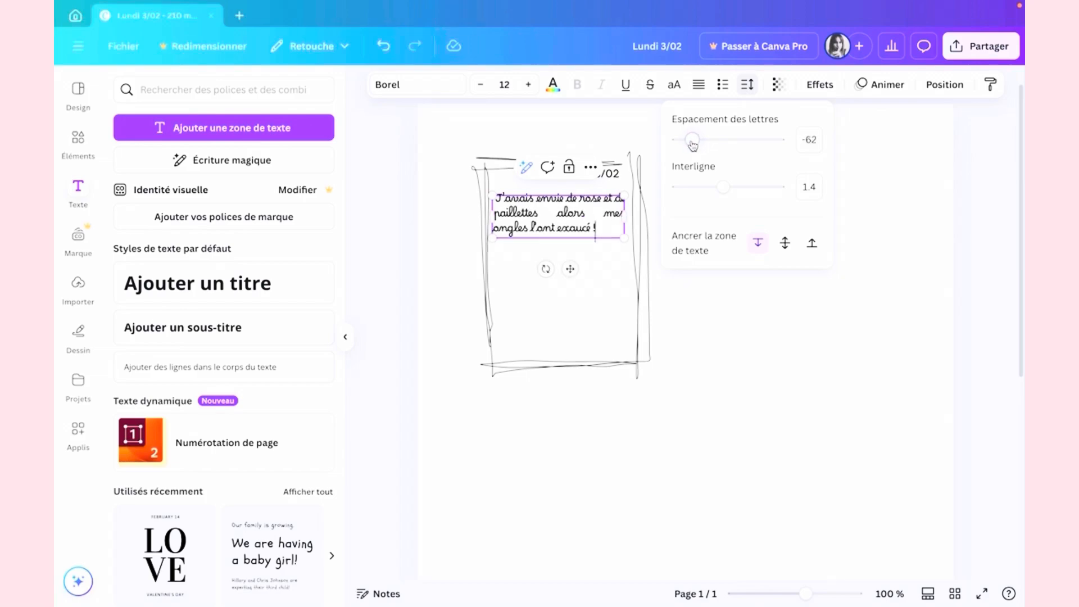
pyautogui.moveTo(693, 146); pyautogui.dragTo(691, 146)
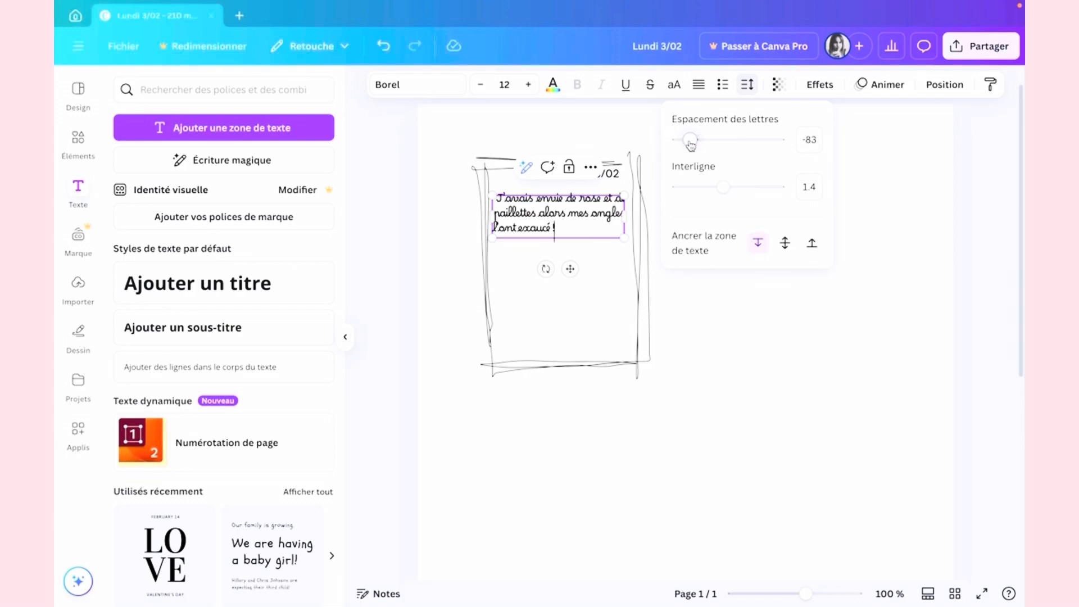
pyautogui.click(530, 91)
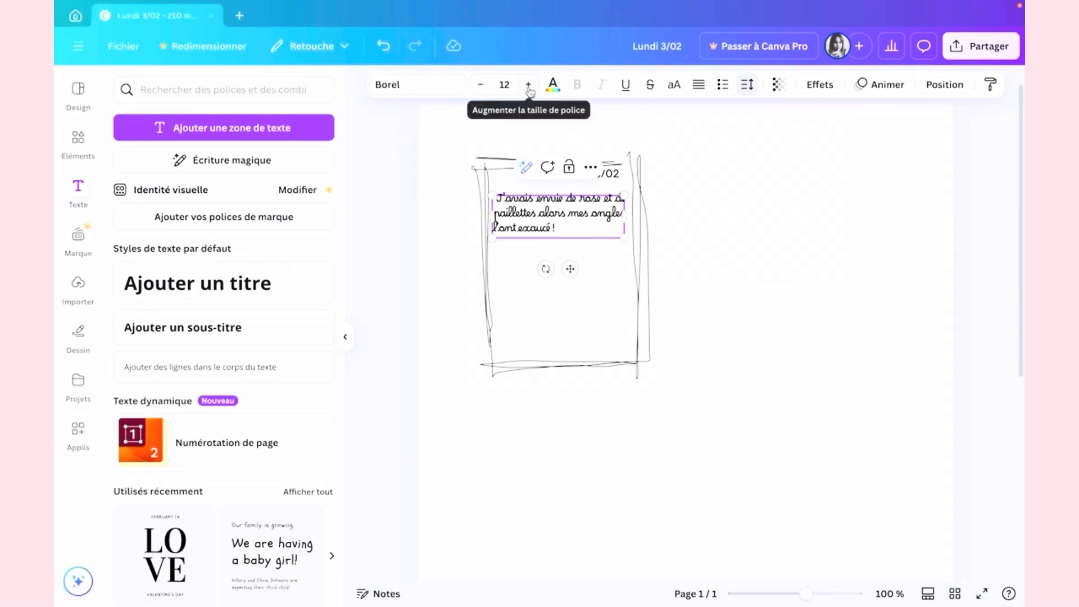
pyautogui.click(528, 85)
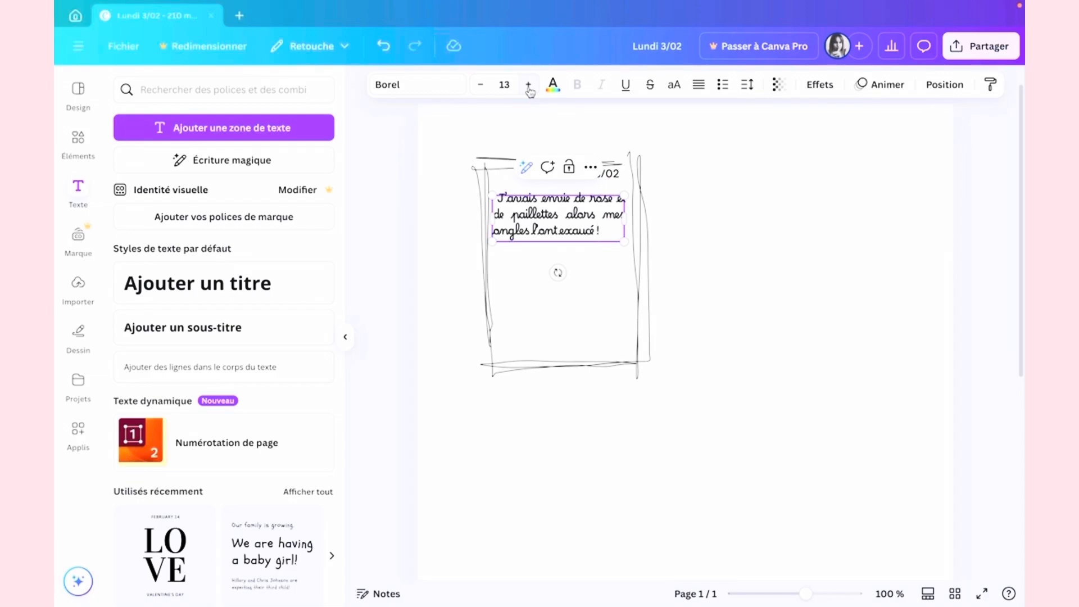
pyautogui.click(528, 85)
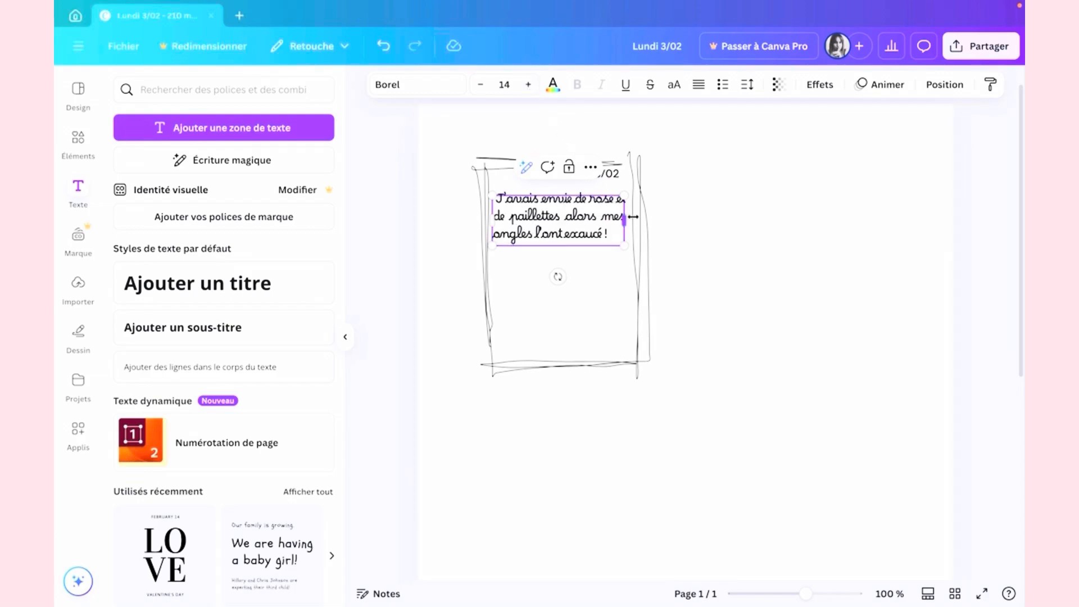
pyautogui.click(717, 248)
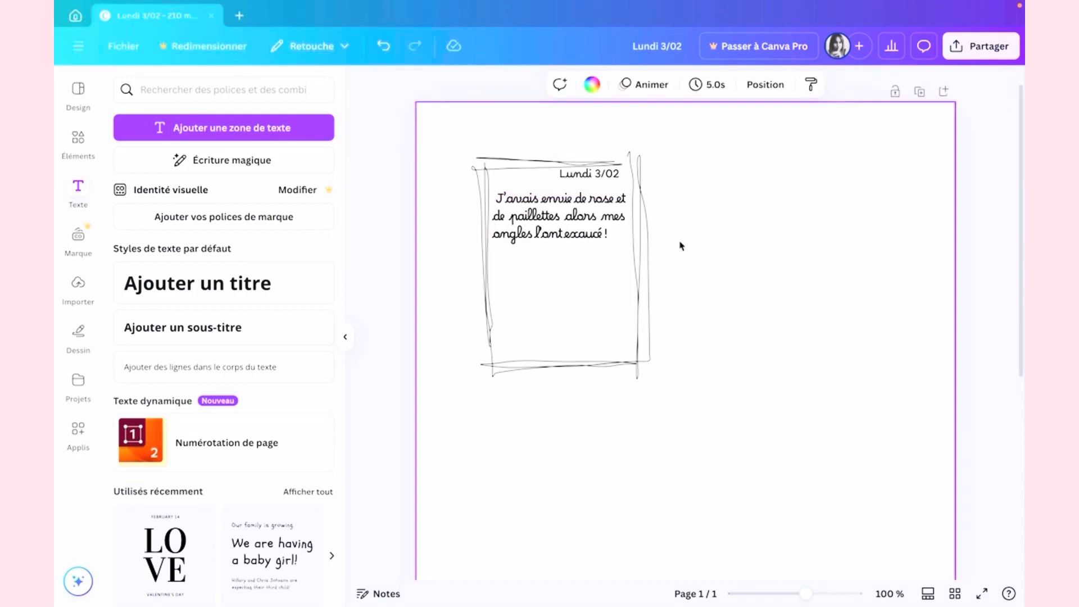
# Widen the paragraph's text box slightly toward the right side line of the hand-drawn rectangle.
pyautogui.click(603, 228)
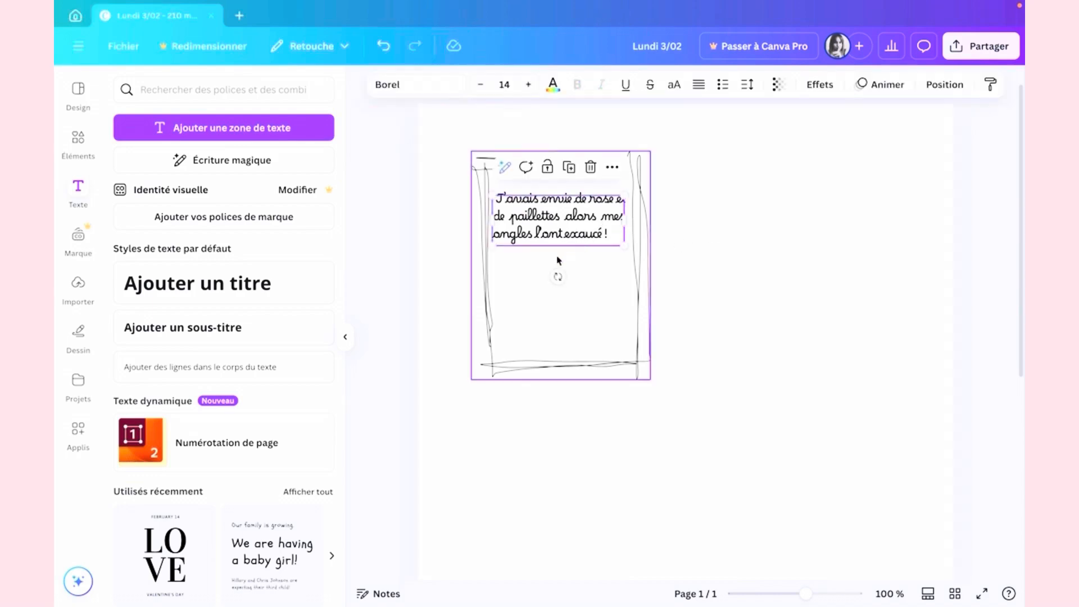
pyautogui.click(619, 234)
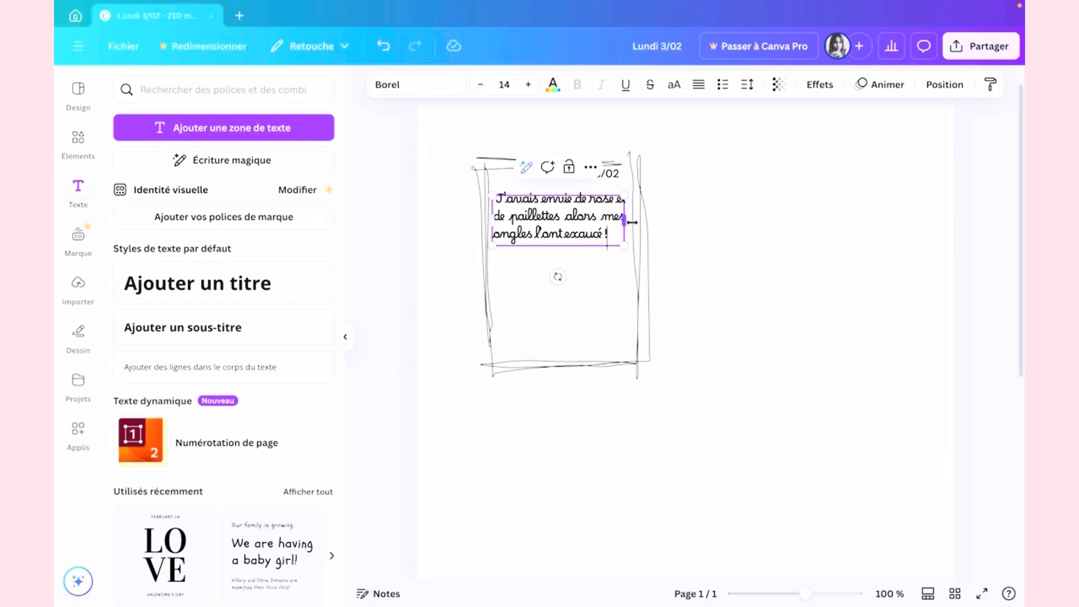
pyautogui.moveTo(623, 220); pyautogui.dragTo(633, 224)
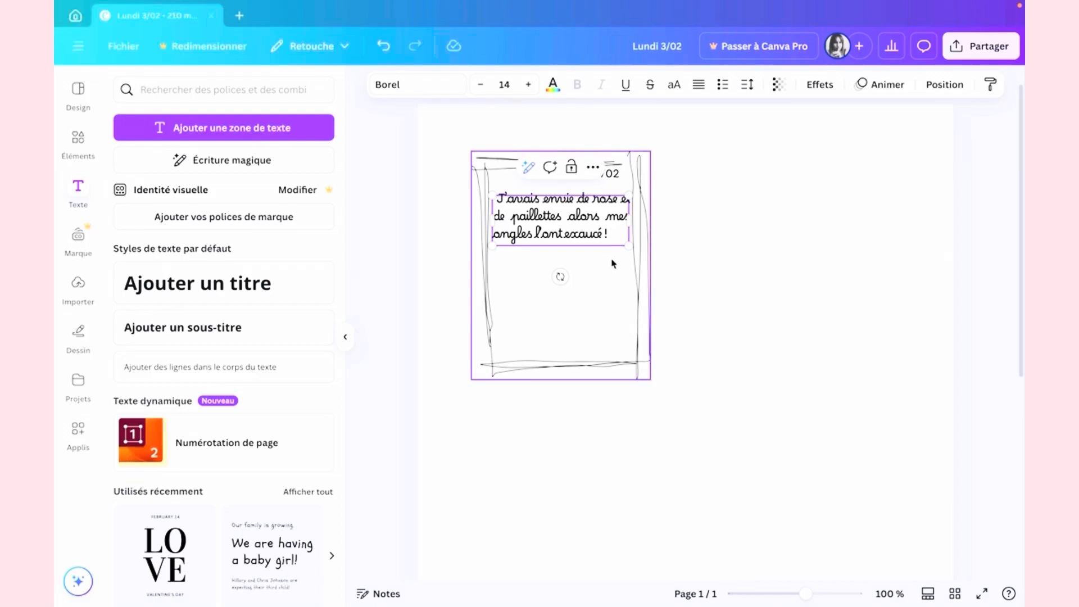
# Append "Ca fait toujours du bien un peu de fantaisie" to the end of the paragraph.
pyautogui.write('Ca fait')
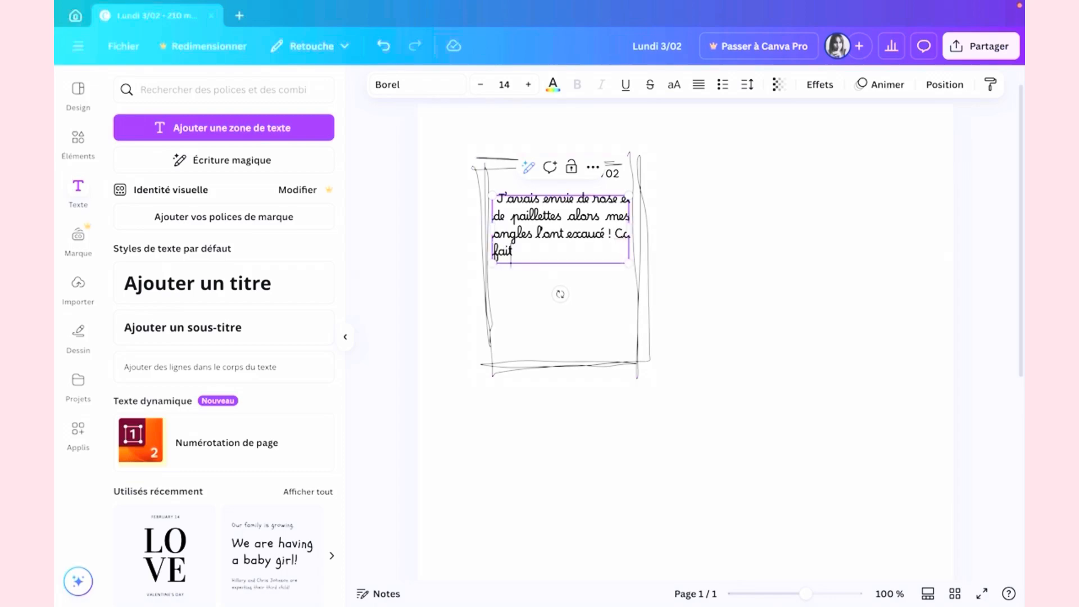
pyautogui.write(' toujour')
pyautogui.write('s du bien')
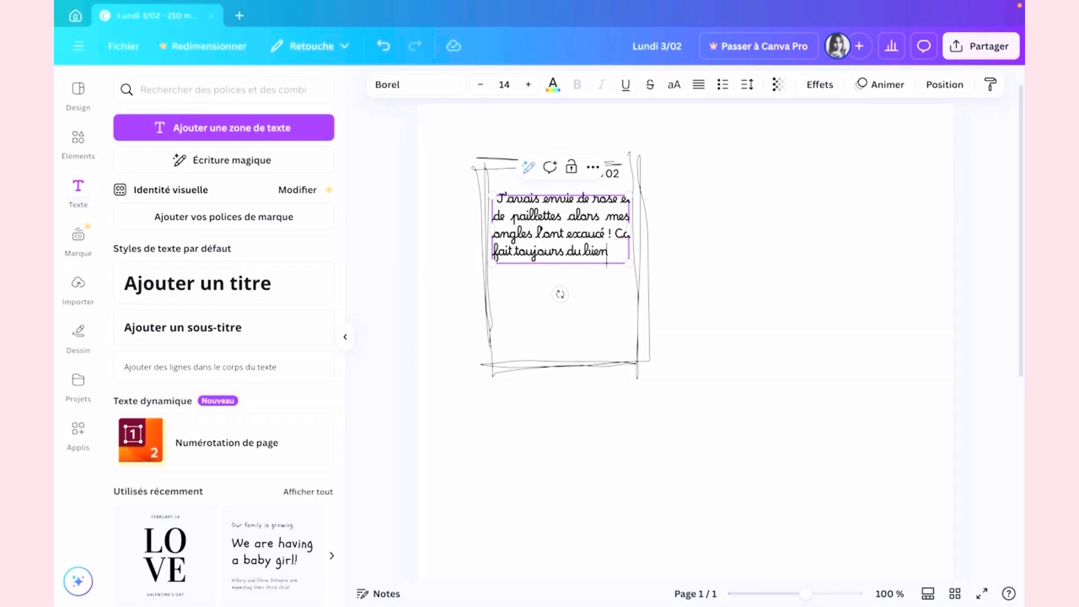
pyautogui.write(' un peu de f')
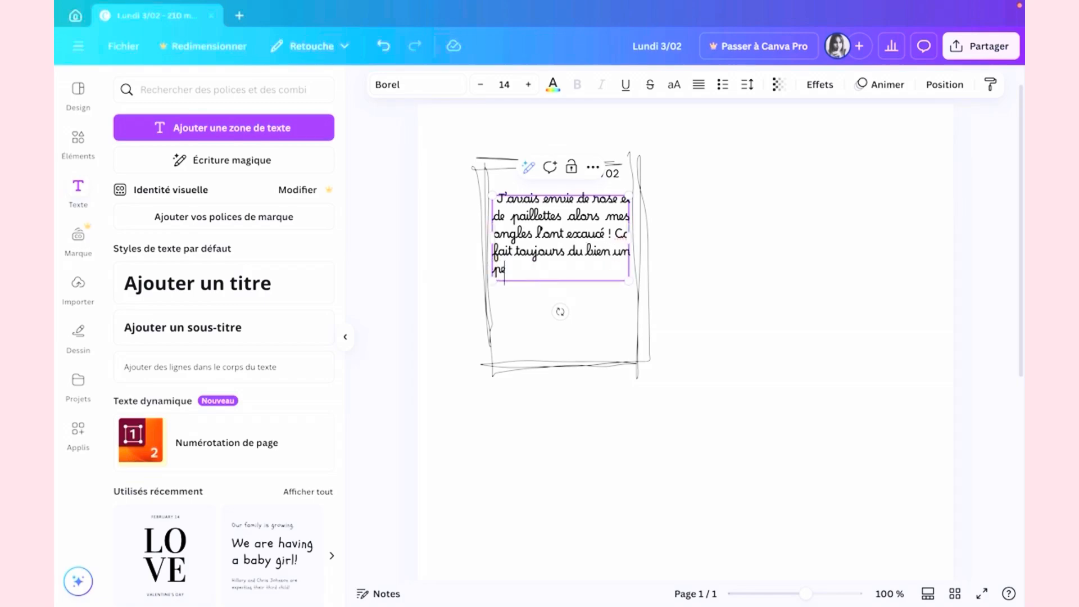
pyautogui.write('antaisi')
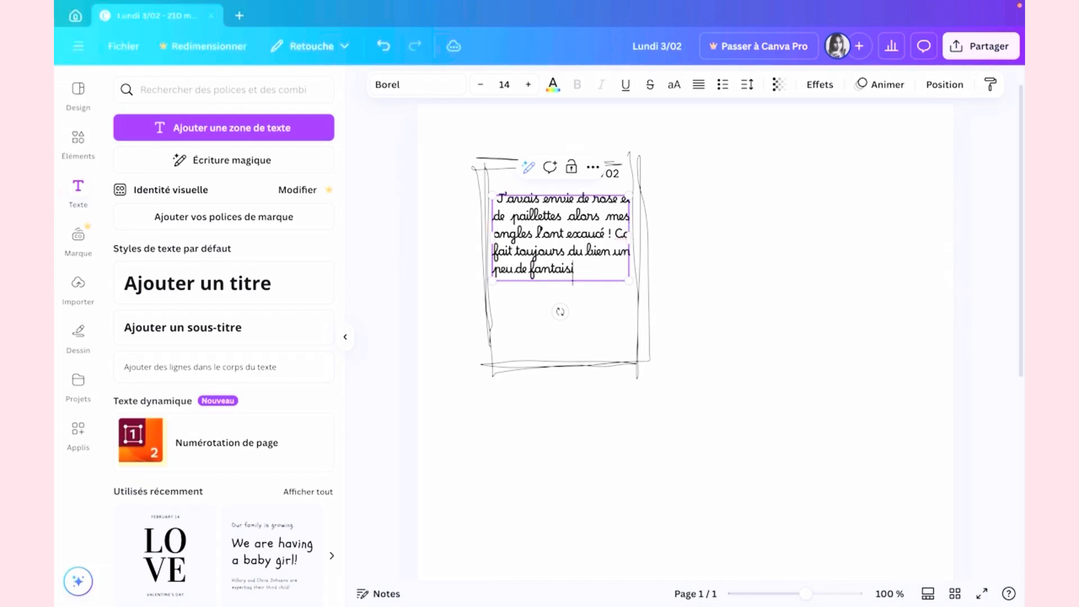
pyautogui.write('e')
pyautogui.press('super+shift+5')
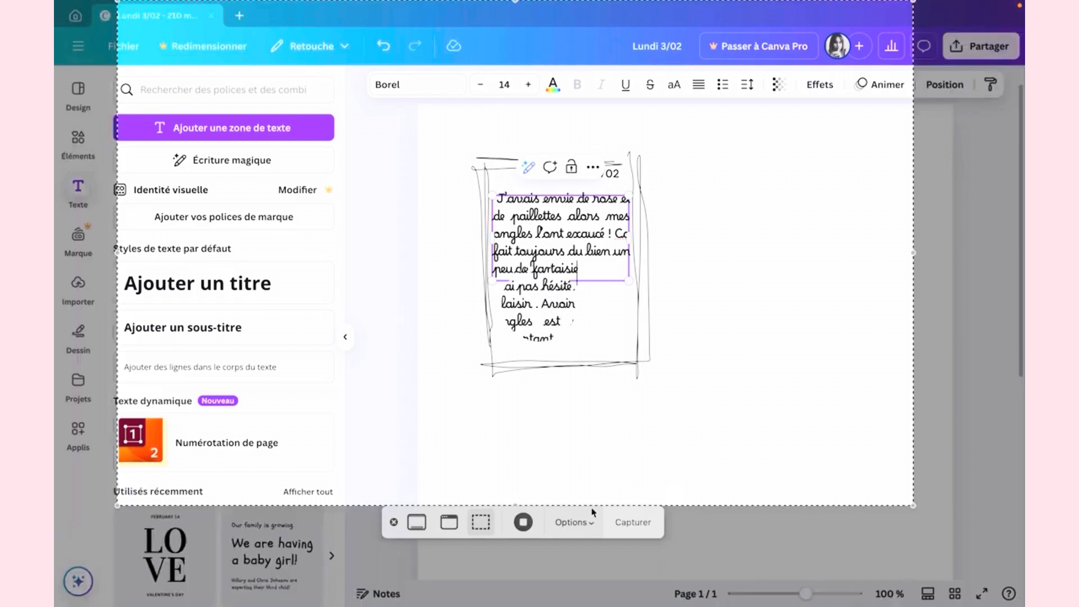
pyautogui.press('Return')
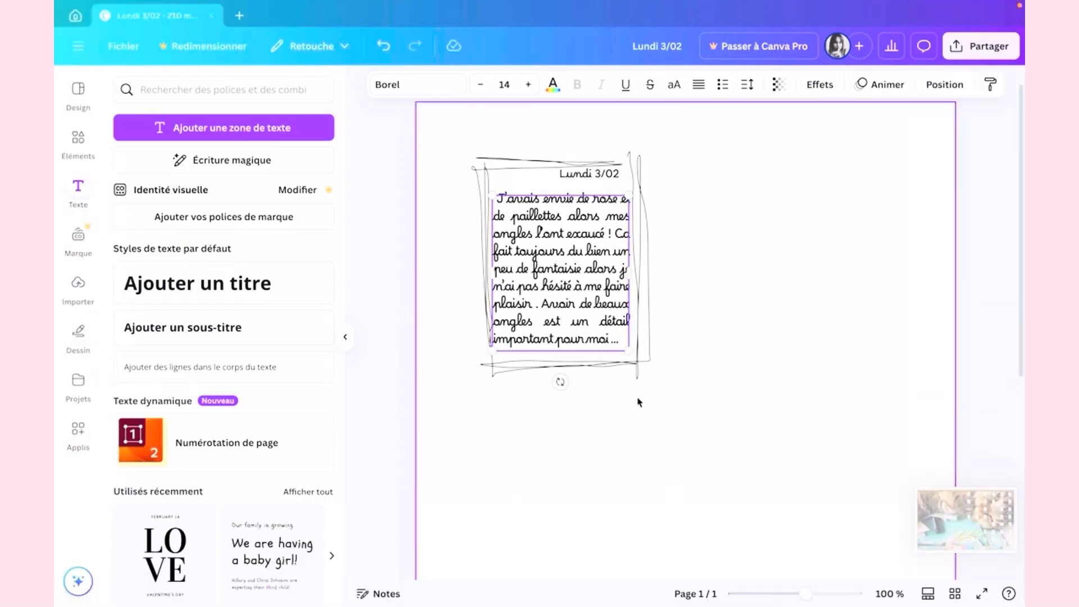
# Move the paragraph up slightly, closer to the date, keeping it centred inside the hand-drawn rectangle.
pyautogui.click(704, 336)
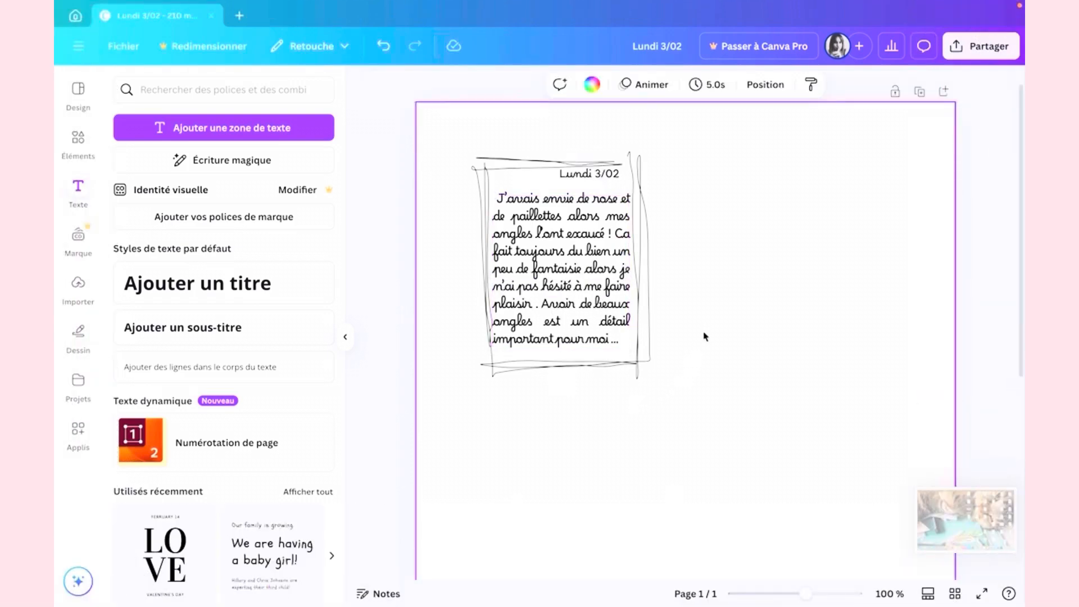
pyautogui.click(602, 304)
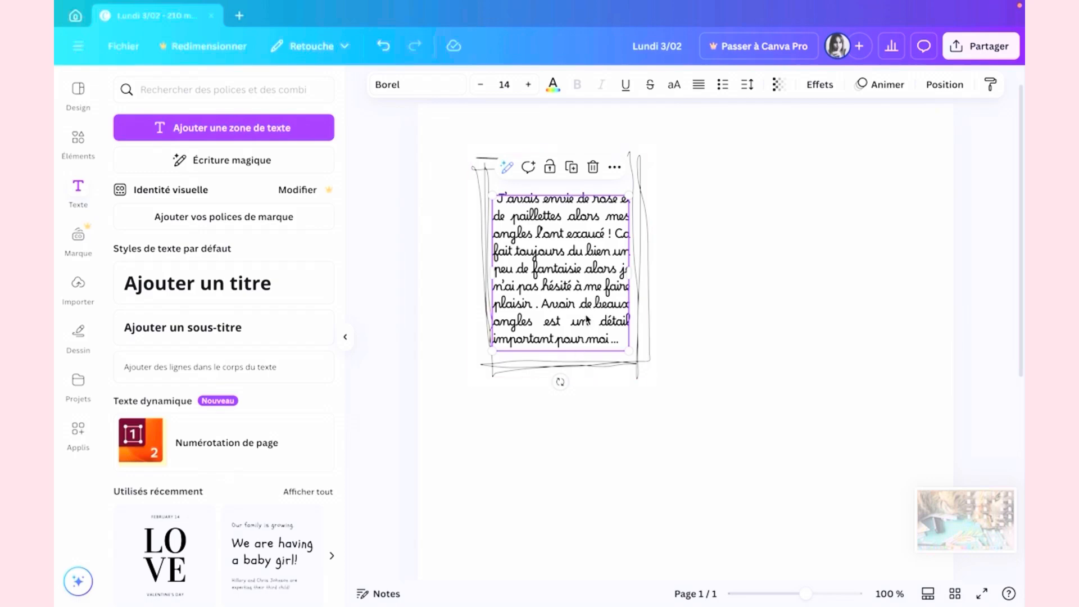
pyautogui.moveTo(588, 316); pyautogui.dragTo(586, 312)
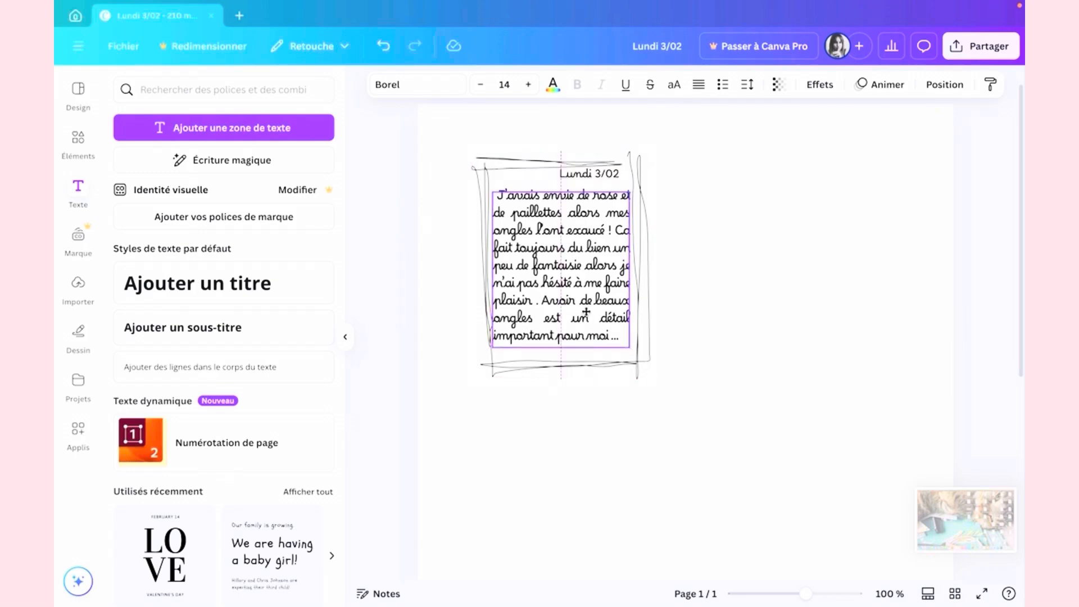
pyautogui.click(770, 273)
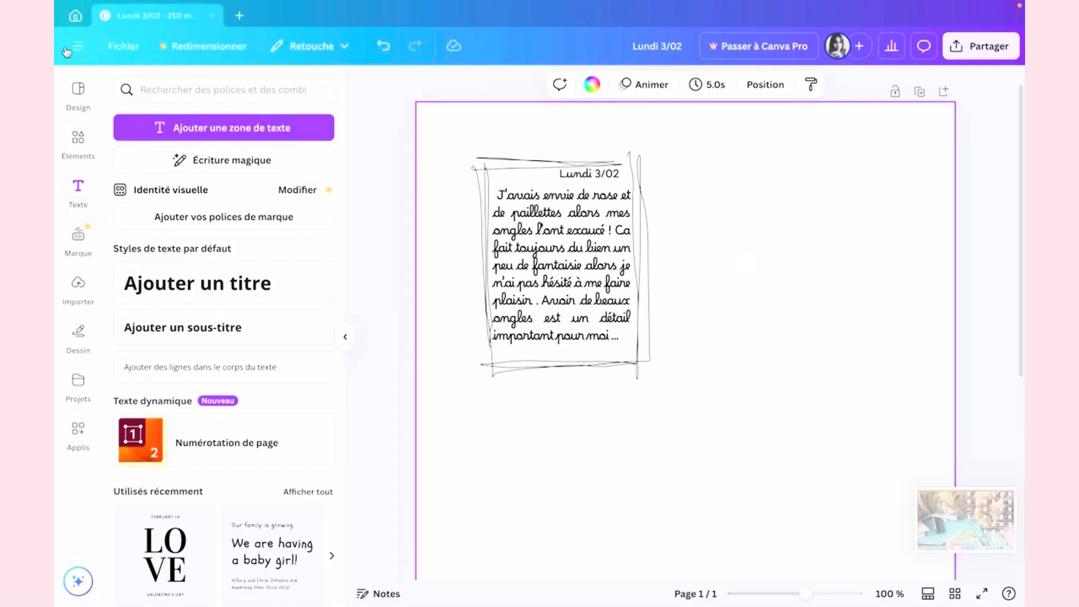
# Find the turquoise brush-stroke rectangle outline among the "contour rectangle" illustrations and add it to the page.
pyautogui.click(77, 157)
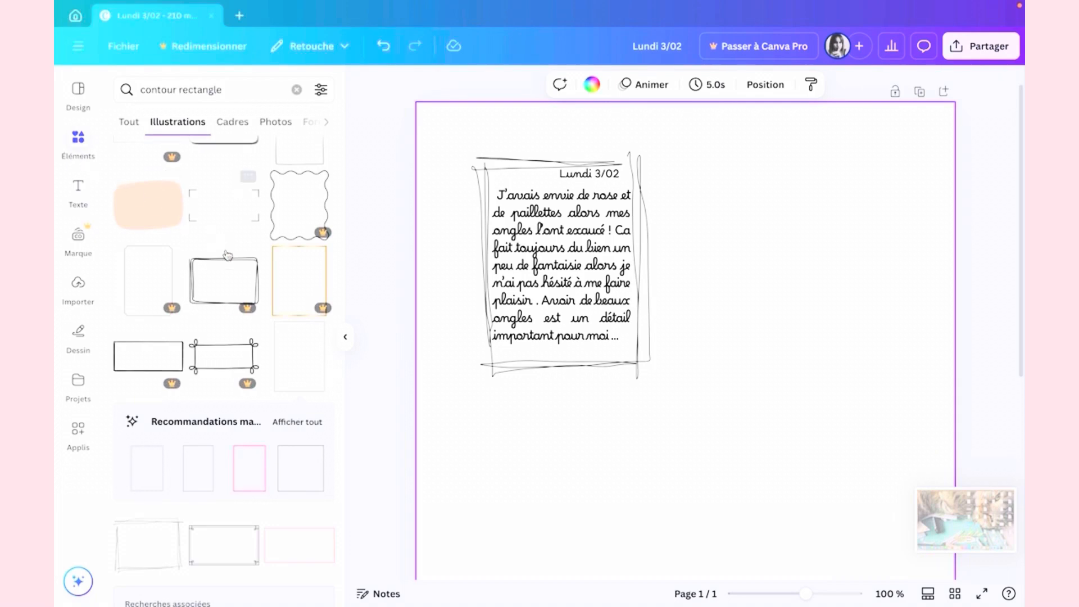
pyautogui.scroll(-2, 227, 256)
pyautogui.scroll(-1, 227, 256)
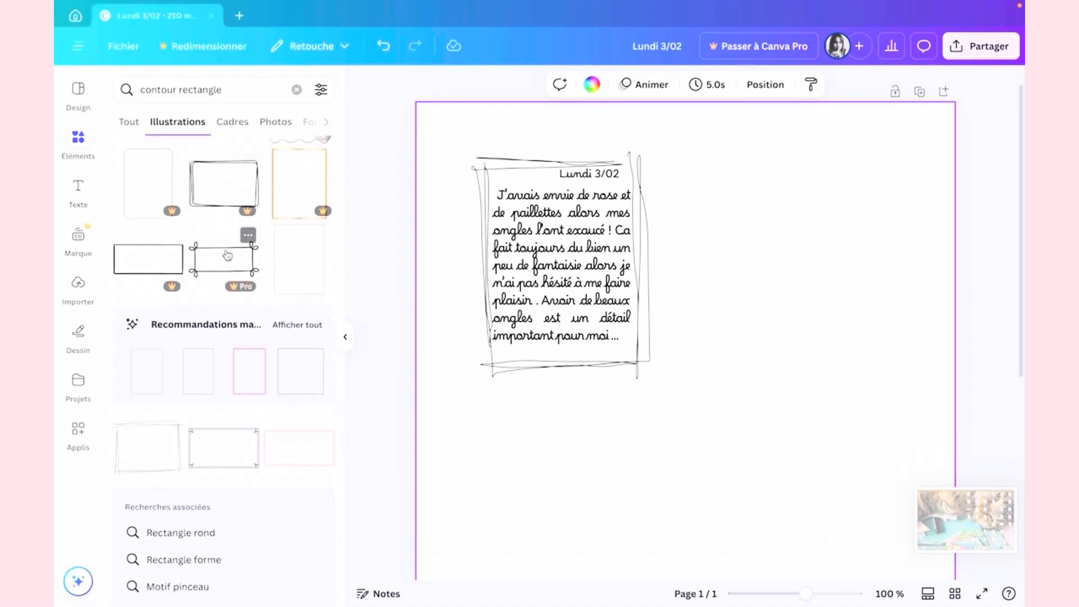
pyautogui.scroll(-3, 228, 255)
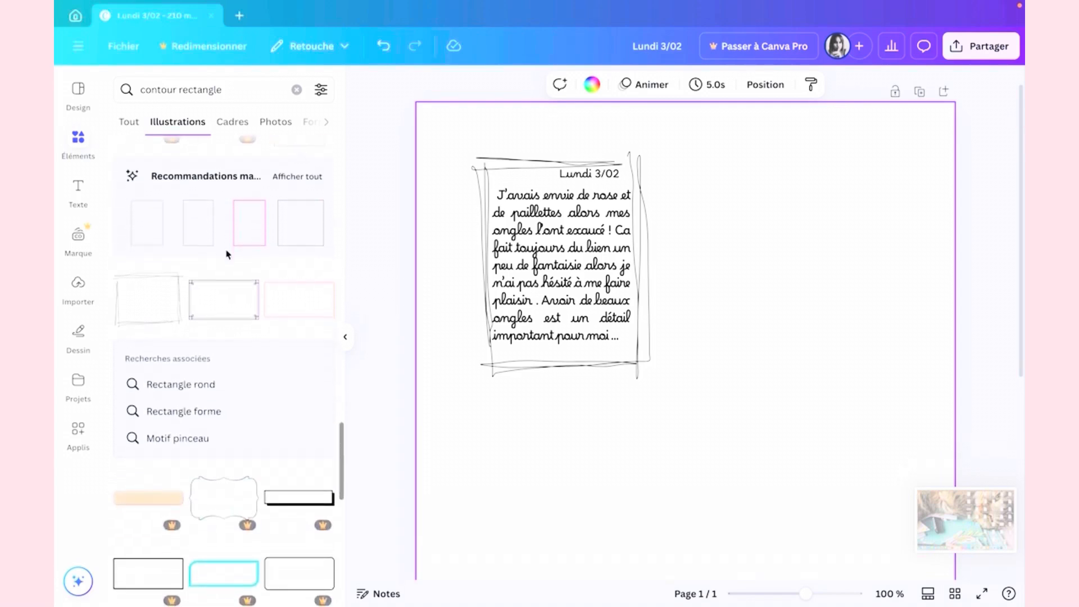
pyautogui.scroll(-4, 227, 256)
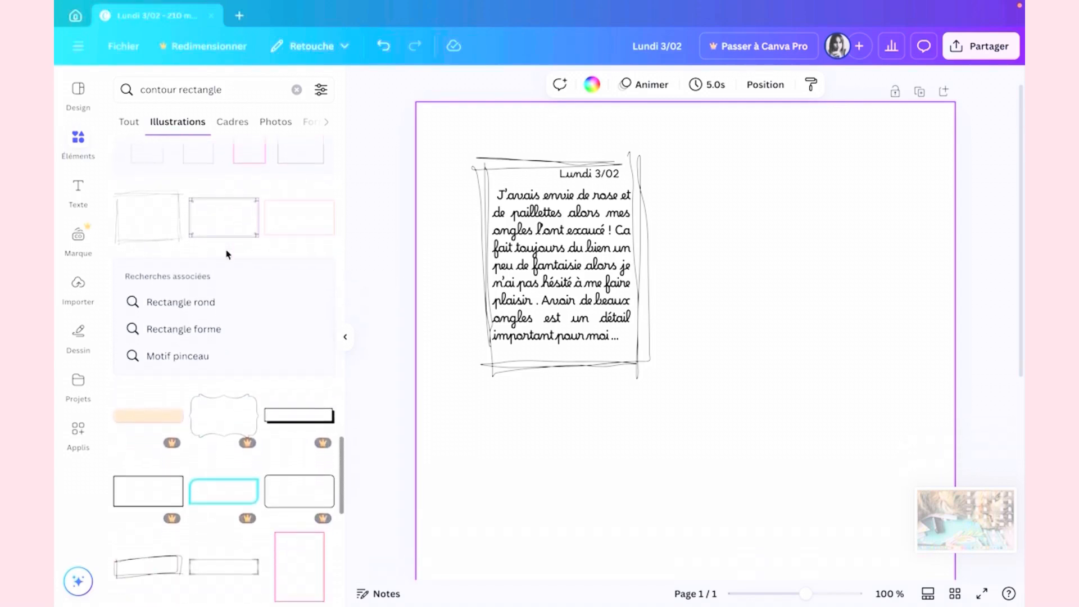
pyautogui.scroll(-3, 228, 256)
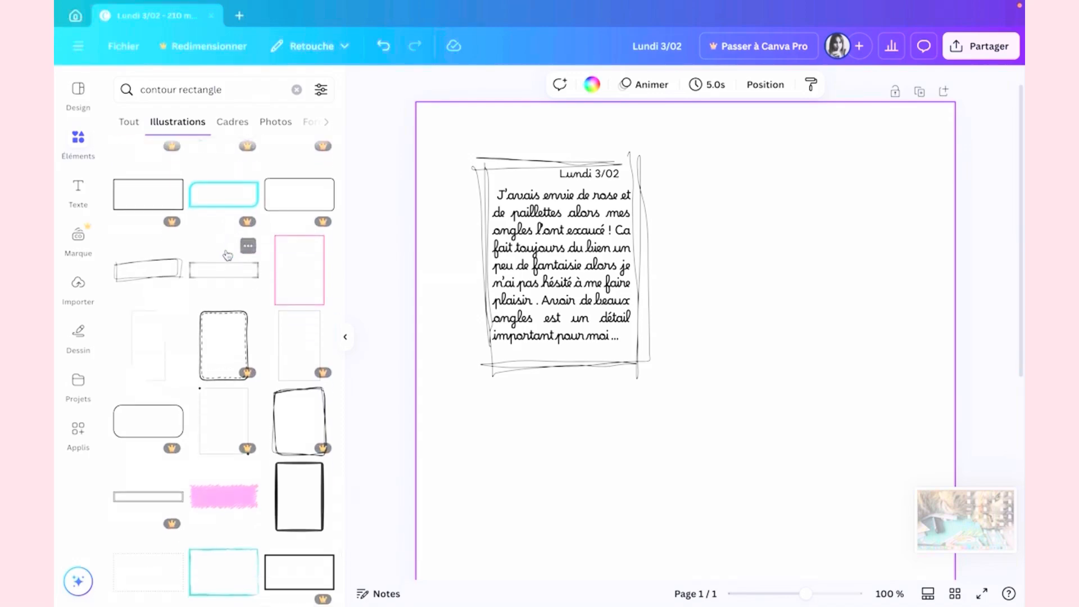
pyautogui.scroll(-2, 250, 317)
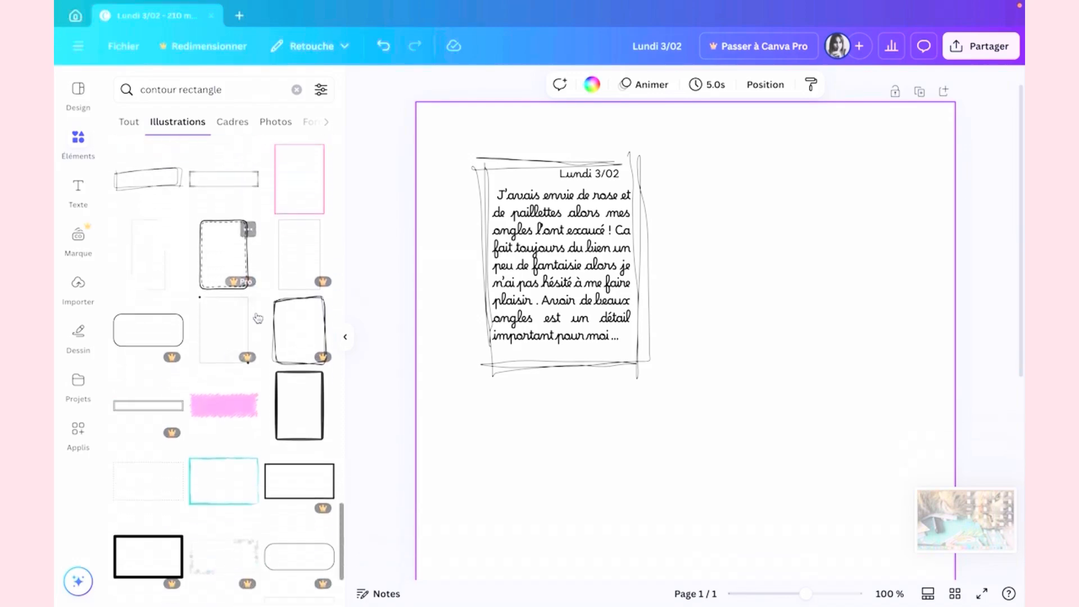
pyautogui.scroll(-1, 258, 318)
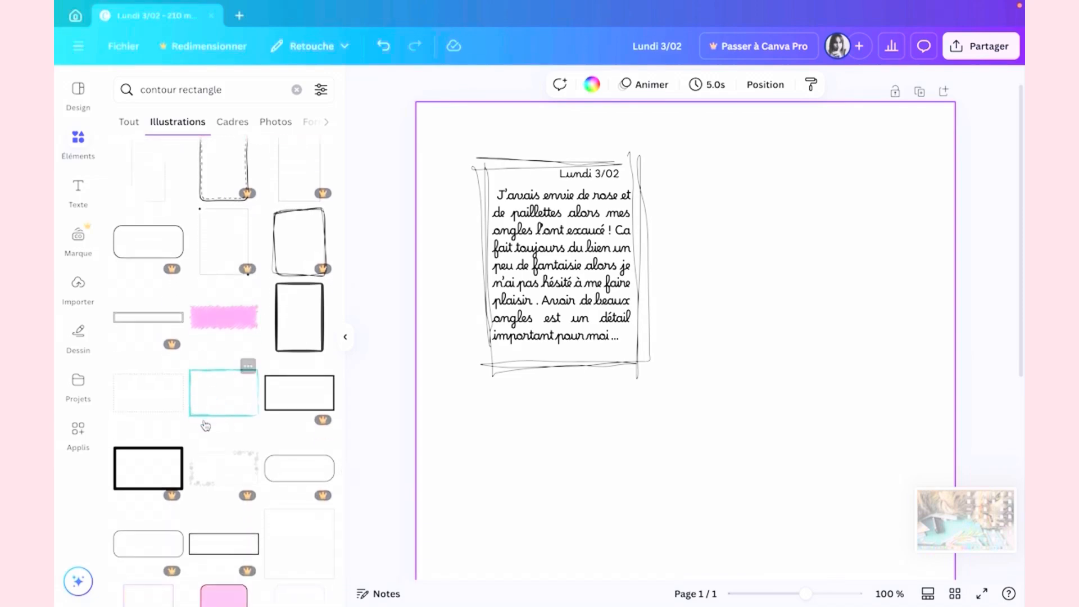
pyautogui.click(253, 418)
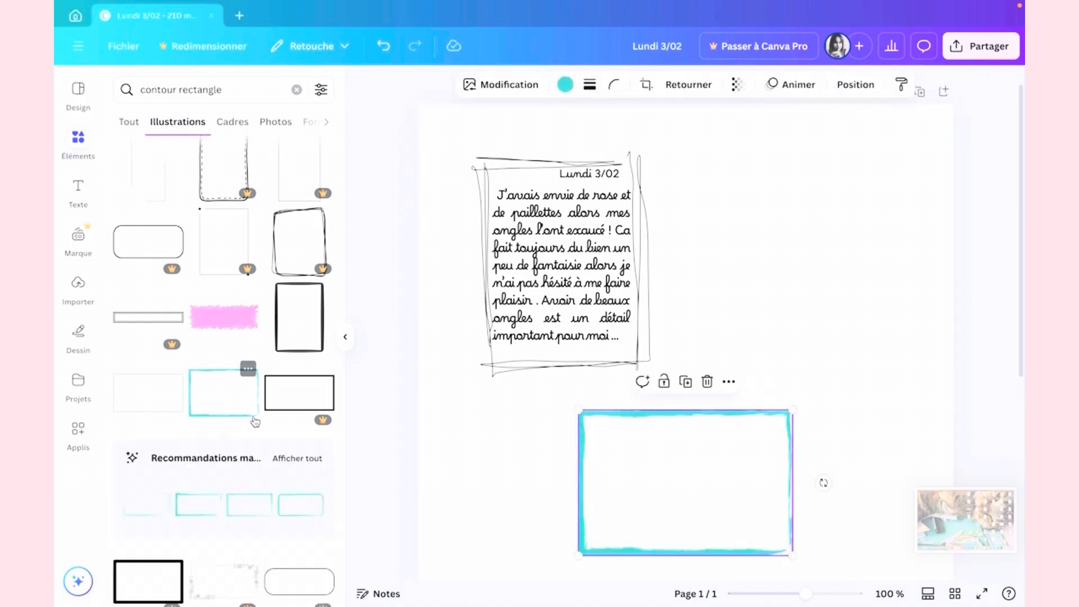
pyautogui.scroll(-3, 407, 504)
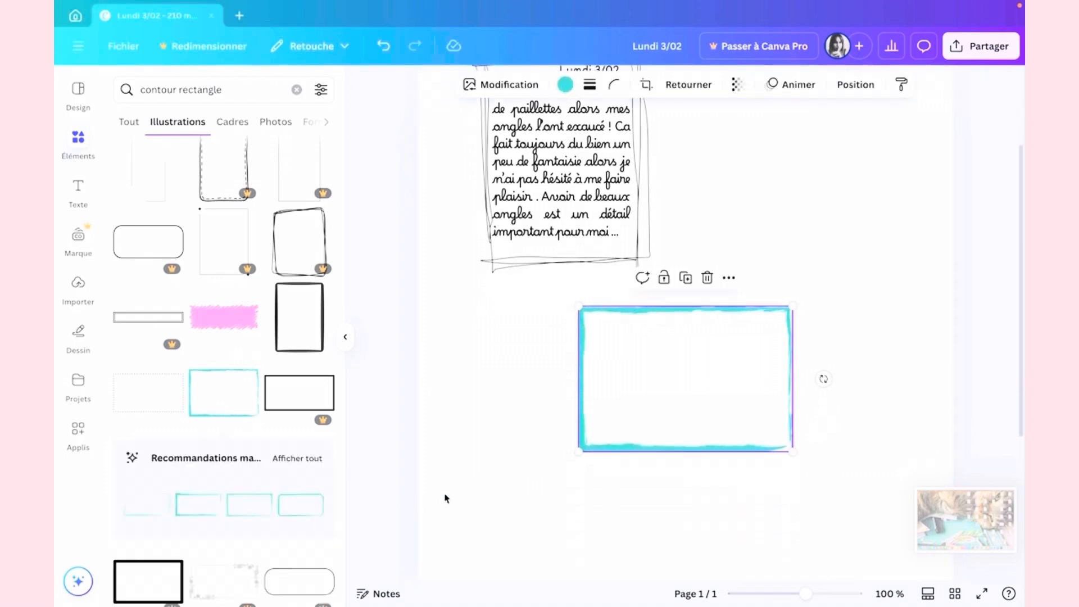
# Rotate the turquoise brush-stroke outline to portrait orientation and place it on the page beside the first label.
pyautogui.moveTo(824, 379); pyautogui.dragTo(679, 500)
pyautogui.moveTo(680, 371); pyautogui.dragTo(782, 238)
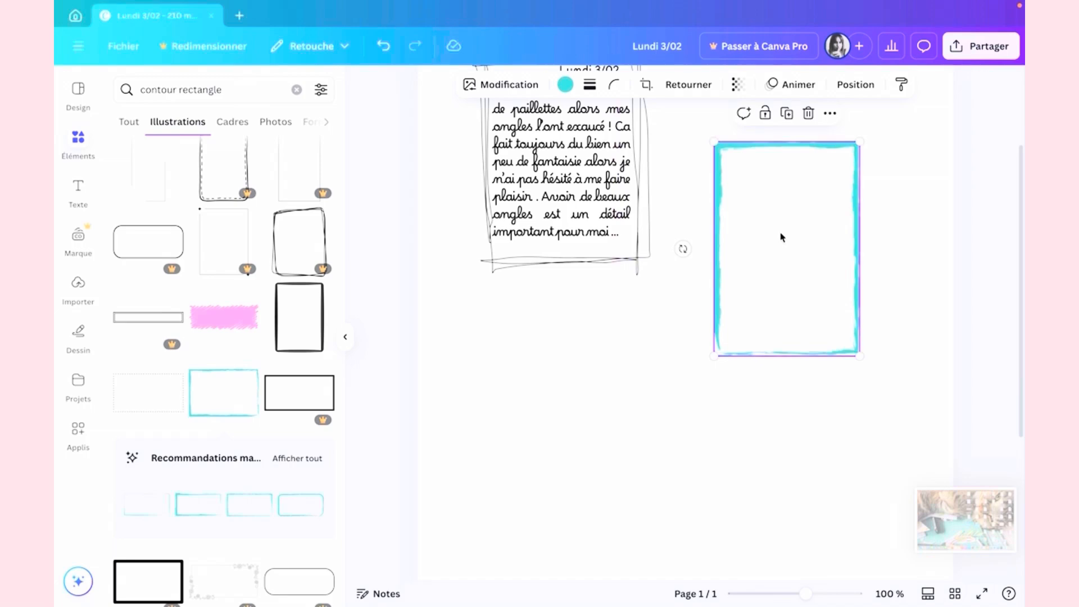
pyautogui.scroll(3, 782, 237)
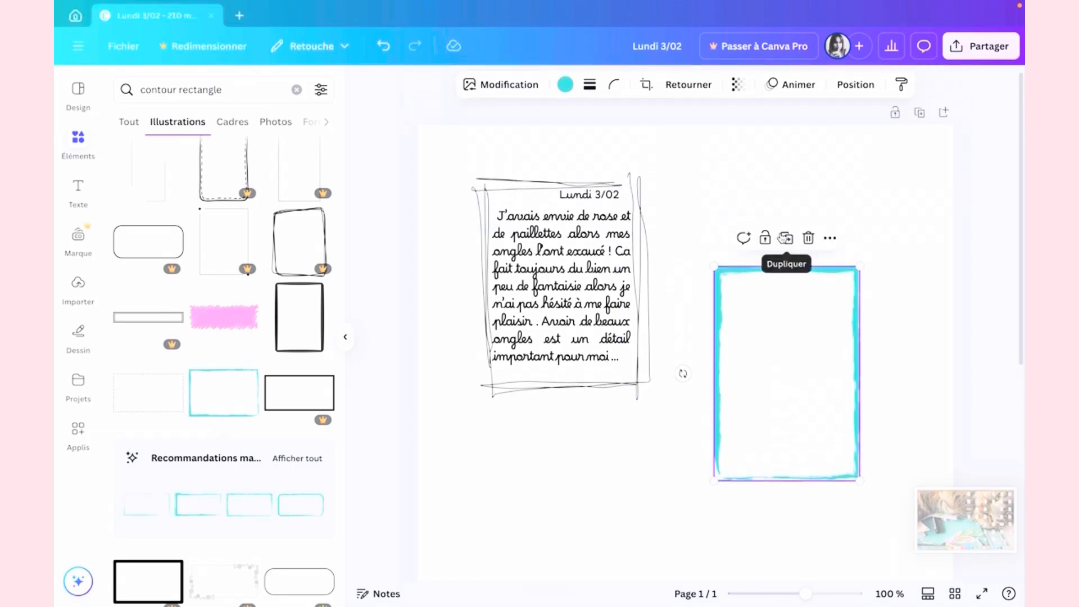
pyautogui.moveTo(774, 357); pyautogui.dragTo(804, 257)
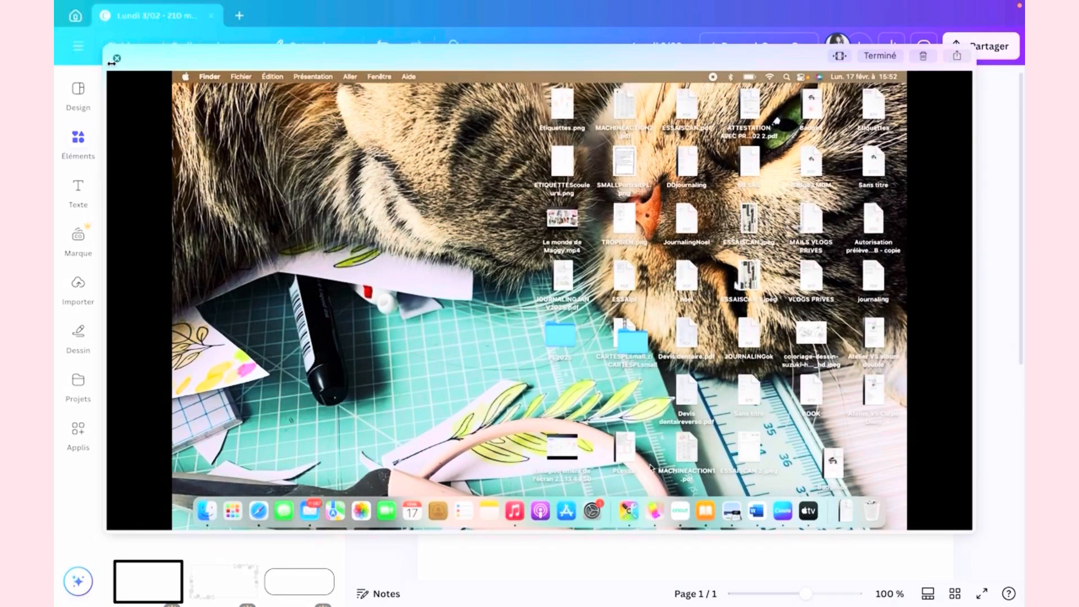
pyautogui.click(117, 59)
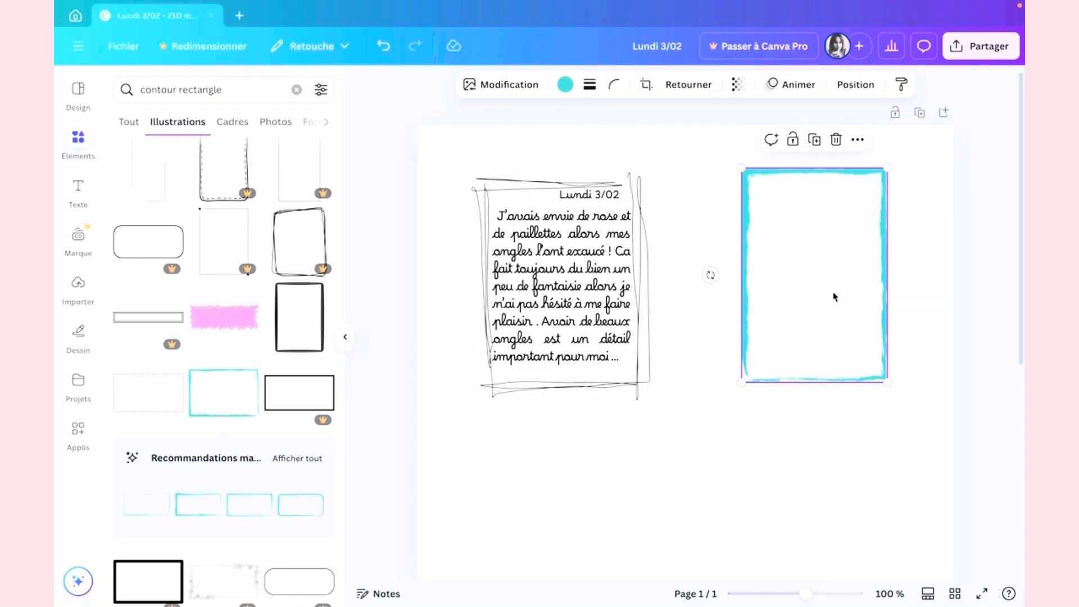
# Recolour the brush-stroke outline black and enlarge it proportionally until it is clearly bigger than the first label.
pyautogui.click(566, 85)
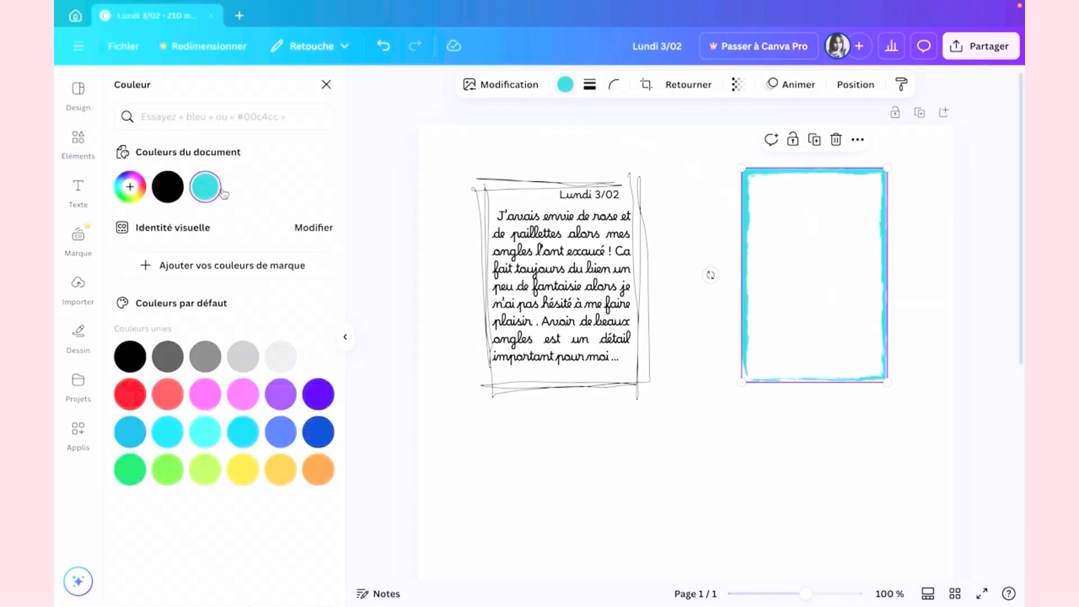
pyautogui.click(169, 189)
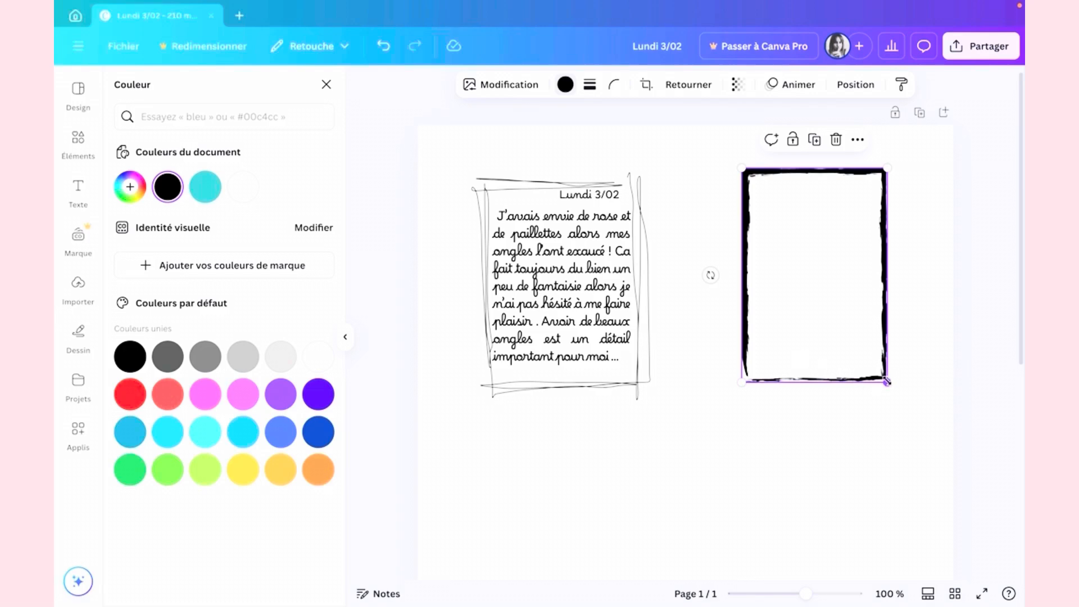
pyautogui.moveTo(887, 382); pyautogui.dragTo(899, 400)
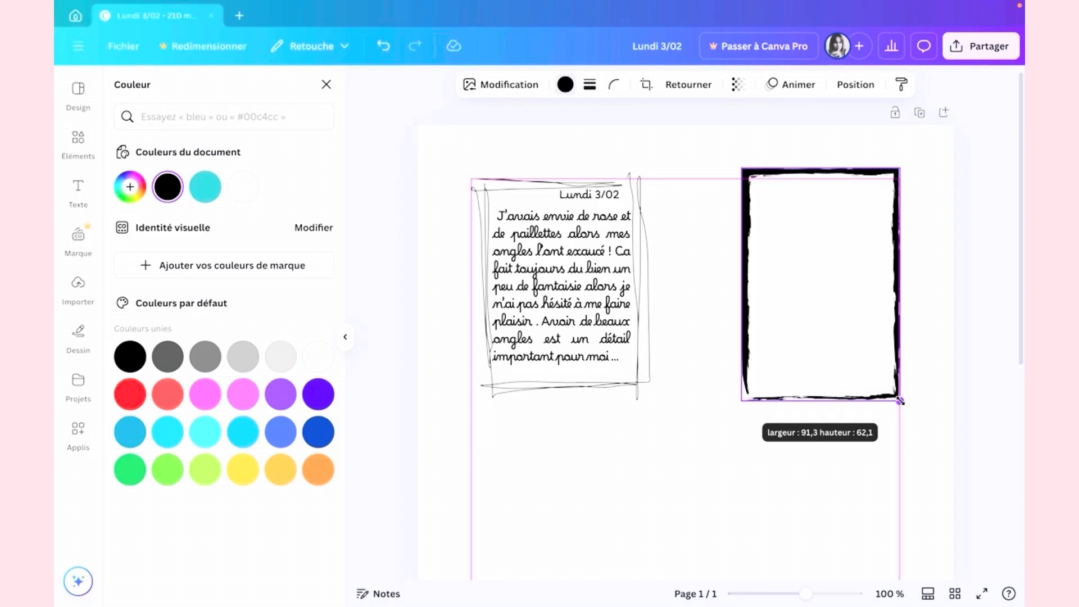
pyautogui.moveTo(899, 400); pyautogui.dragTo(924, 449)
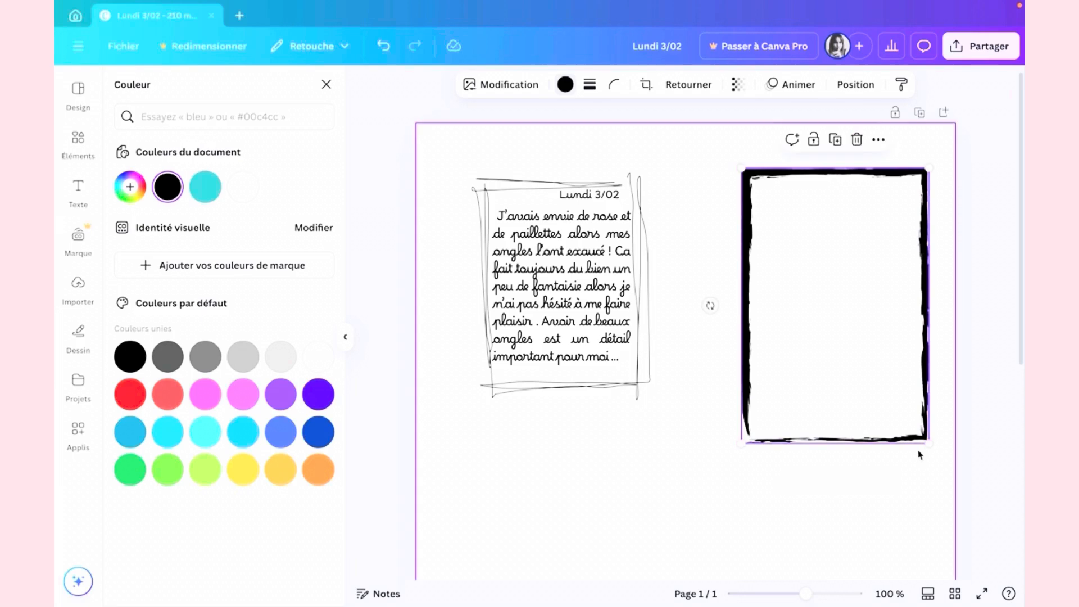
# Move the black brush-stroke outline into the empty space below the first label, roughly aligned with its left side.
pyautogui.moveTo(885, 374); pyautogui.dragTo(841, 373)
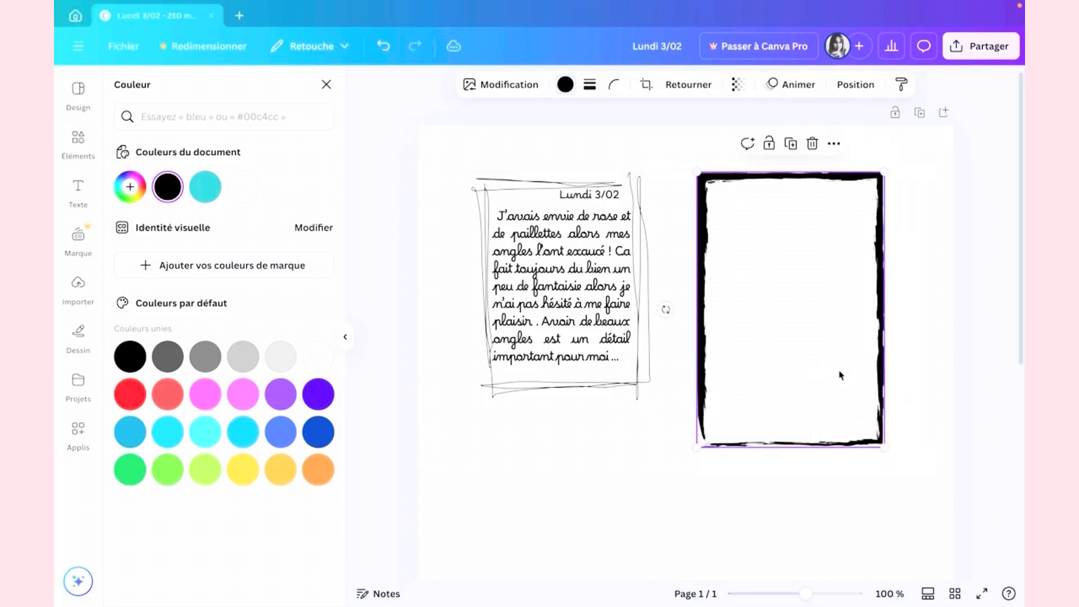
pyautogui.scroll(-1, 841, 375)
pyautogui.scroll(-2, 840, 373)
pyautogui.moveTo(807, 142); pyautogui.dragTo(750, 448)
pyautogui.scroll(-3, 750, 448)
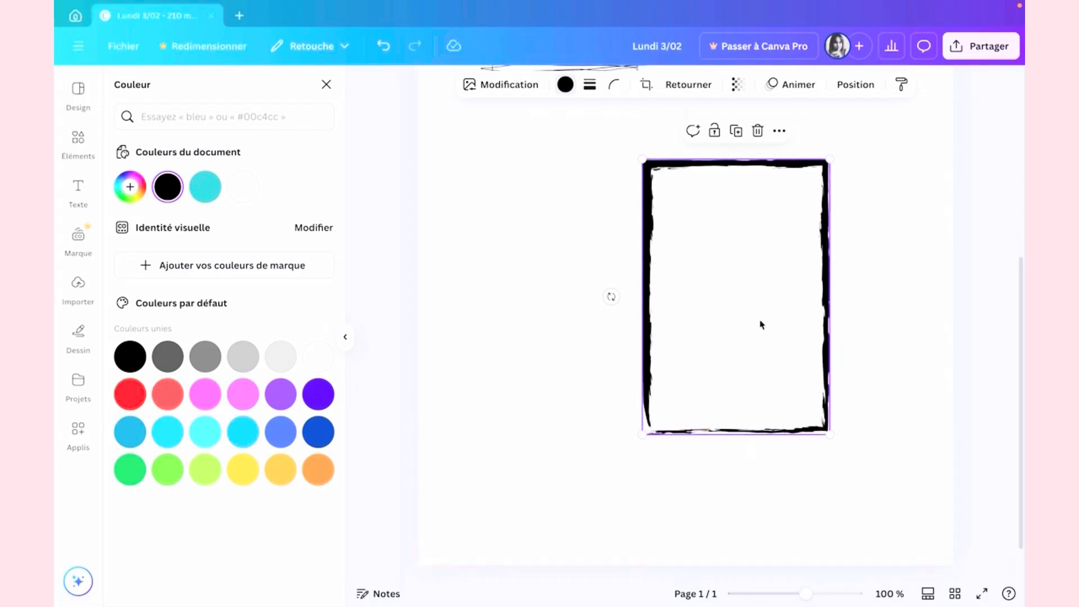
pyautogui.moveTo(761, 323); pyautogui.dragTo(597, 328)
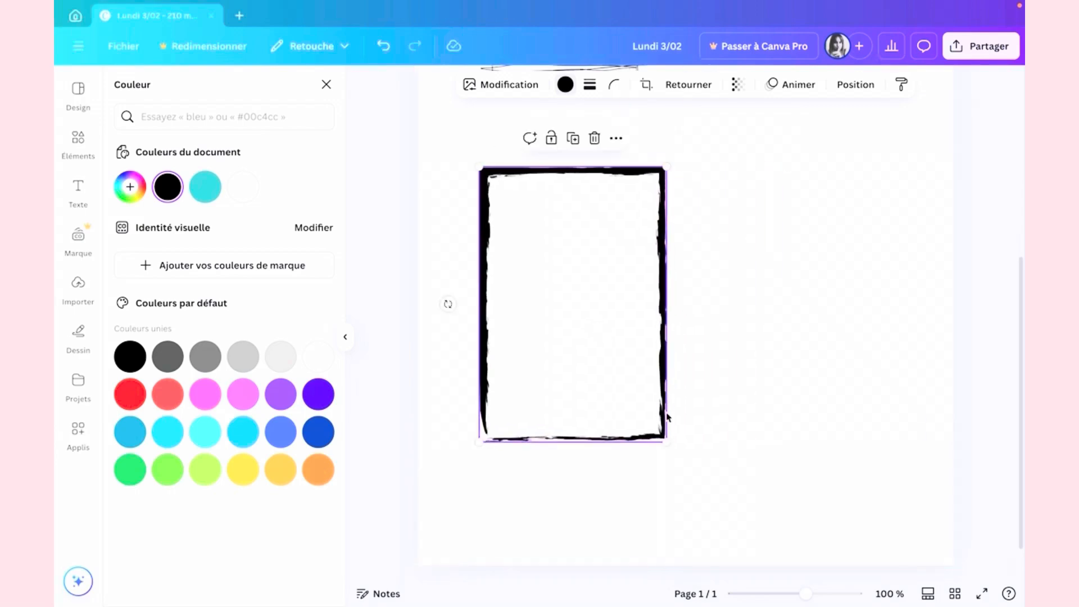
# Enlarge the black brush-stroke outline proportionally to about 137 × 93.2 mm.
pyautogui.moveTo(664, 439); pyautogui.dragTo(671, 447)
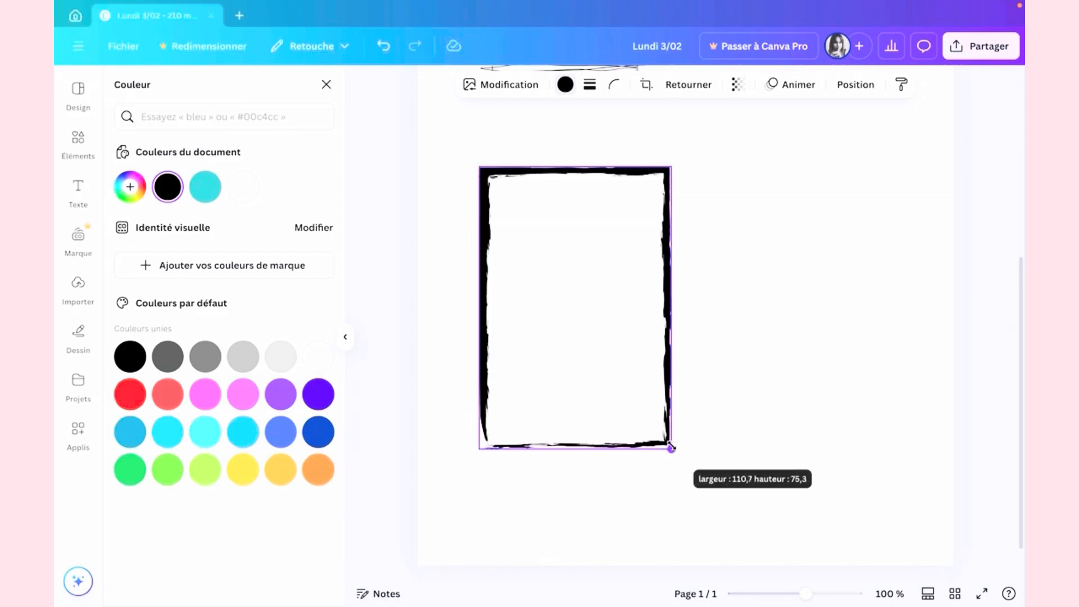
pyautogui.moveTo(671, 447); pyautogui.dragTo(686, 454)
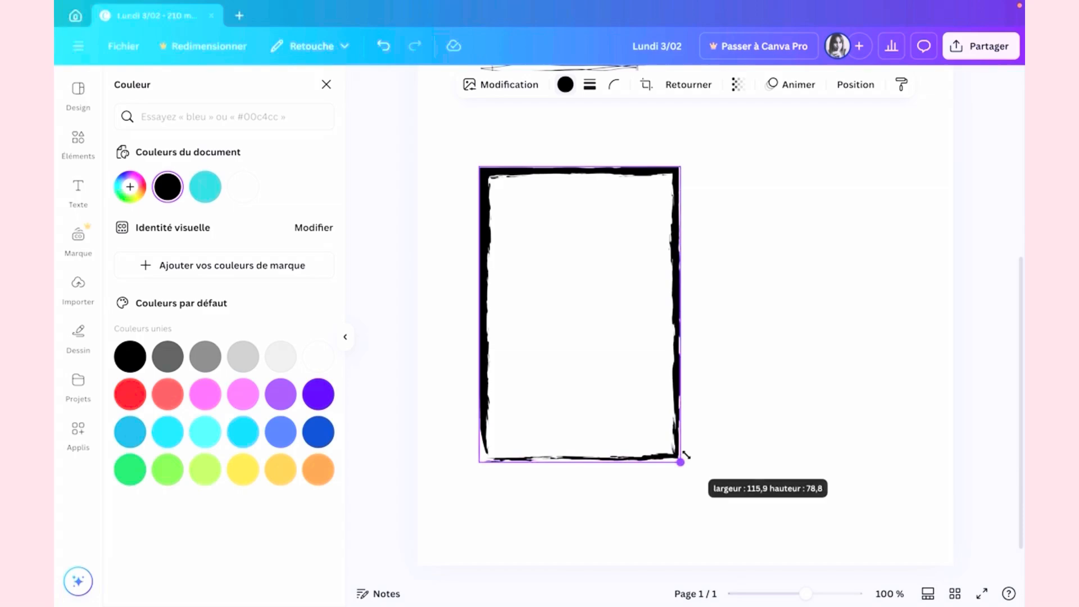
pyautogui.moveTo(686, 454); pyautogui.dragTo(698, 468)
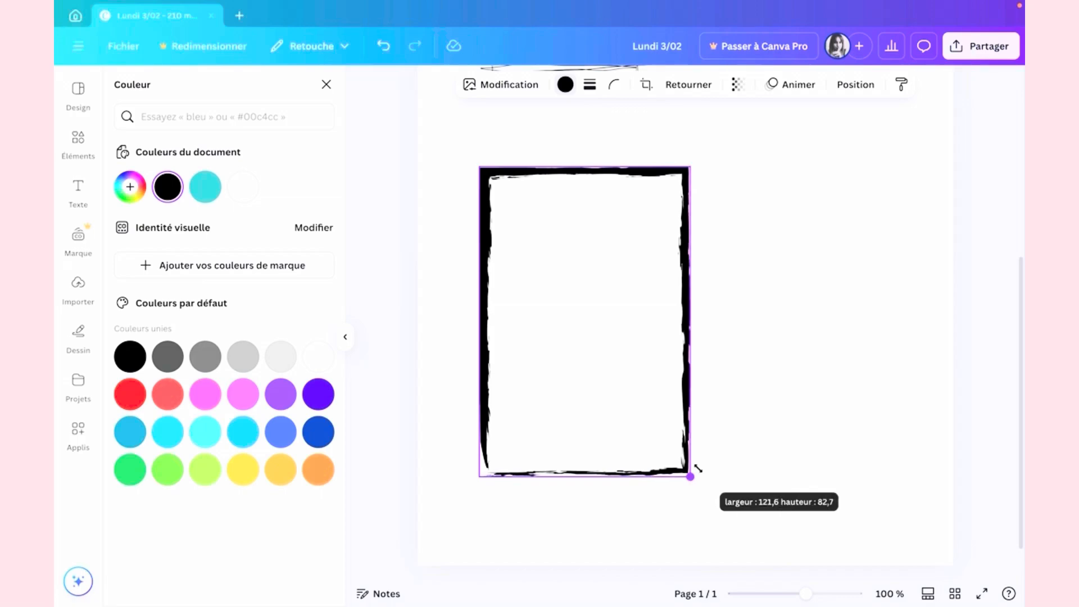
pyautogui.moveTo(698, 468); pyautogui.dragTo(726, 506)
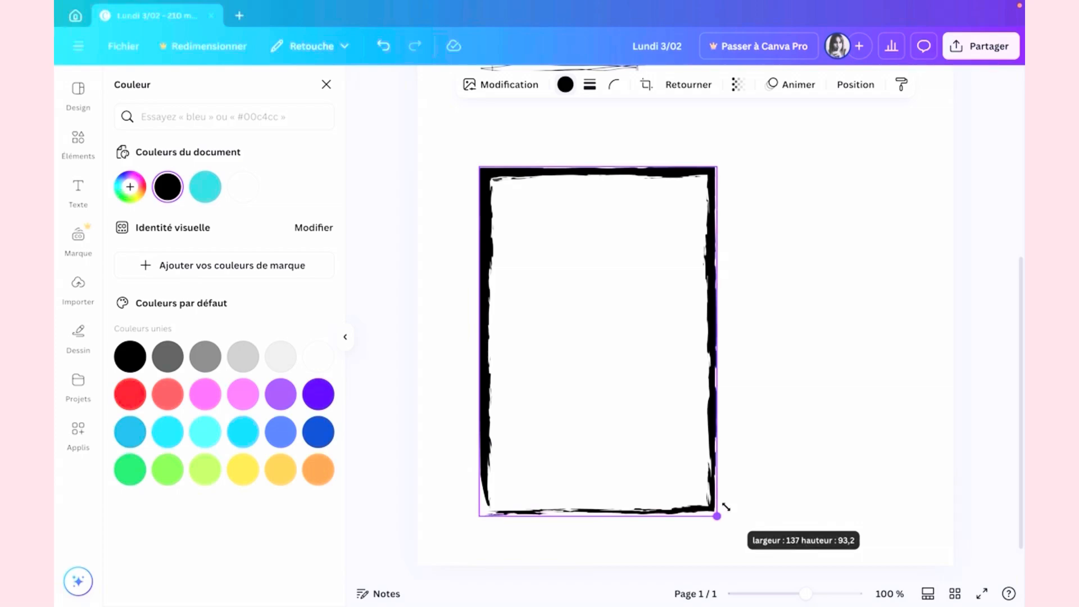
pyautogui.moveTo(726, 507); pyautogui.dragTo(726, 508)
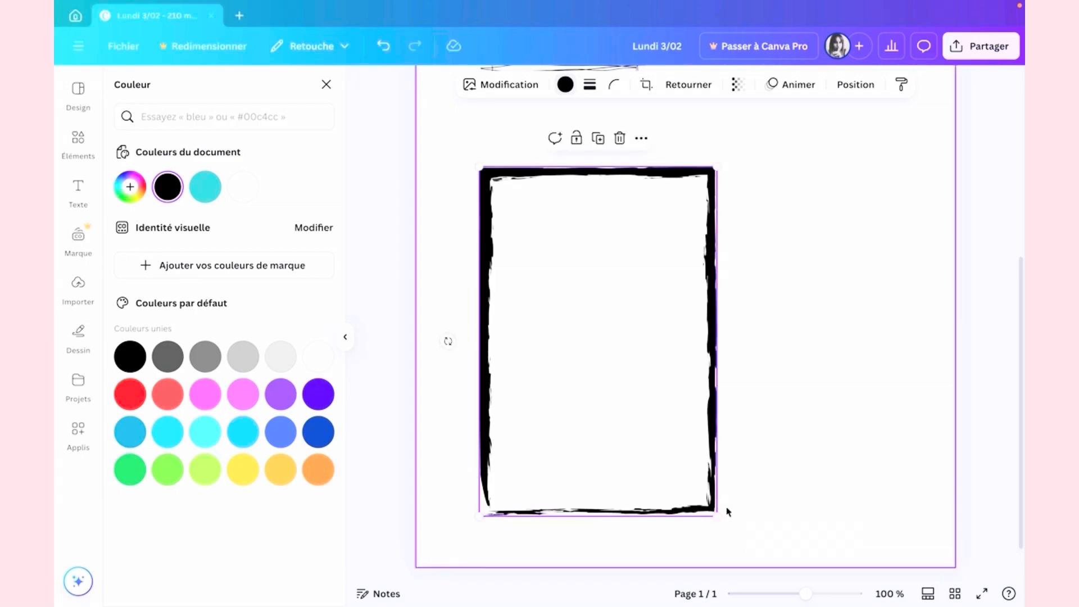
# Add the thin Rectangle frame from the recently used elements to the page as a size reference.
pyautogui.click(822, 360)
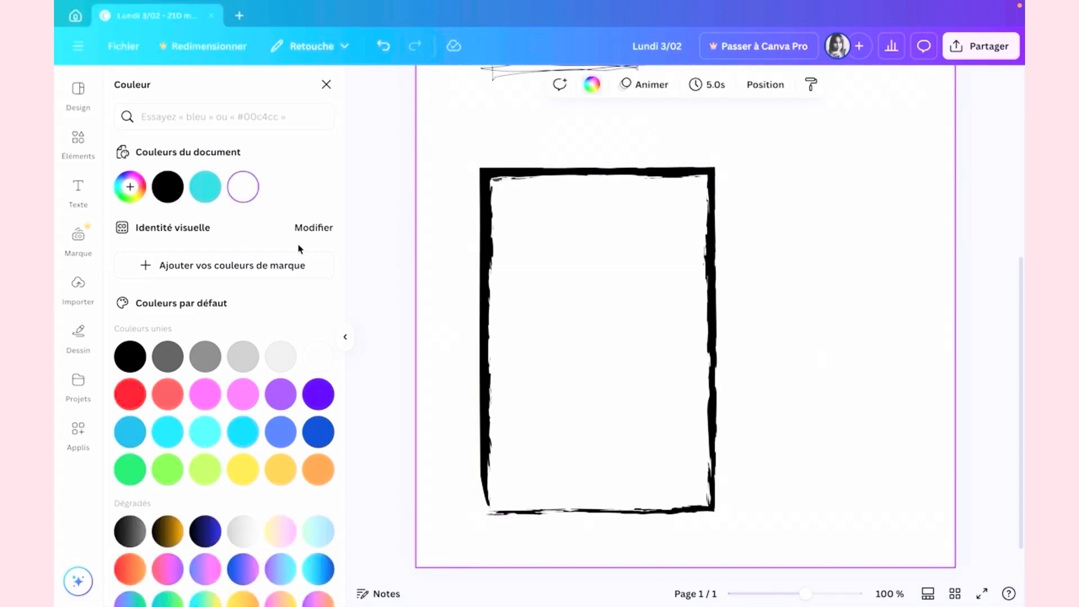
pyautogui.click(82, 143)
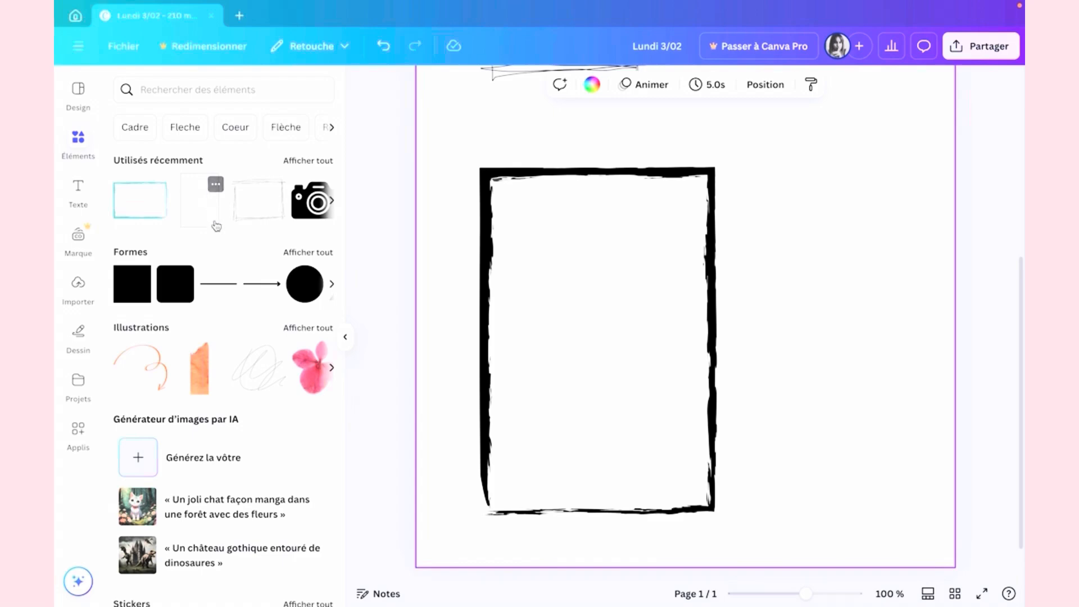
pyautogui.scroll(5, 433, 256)
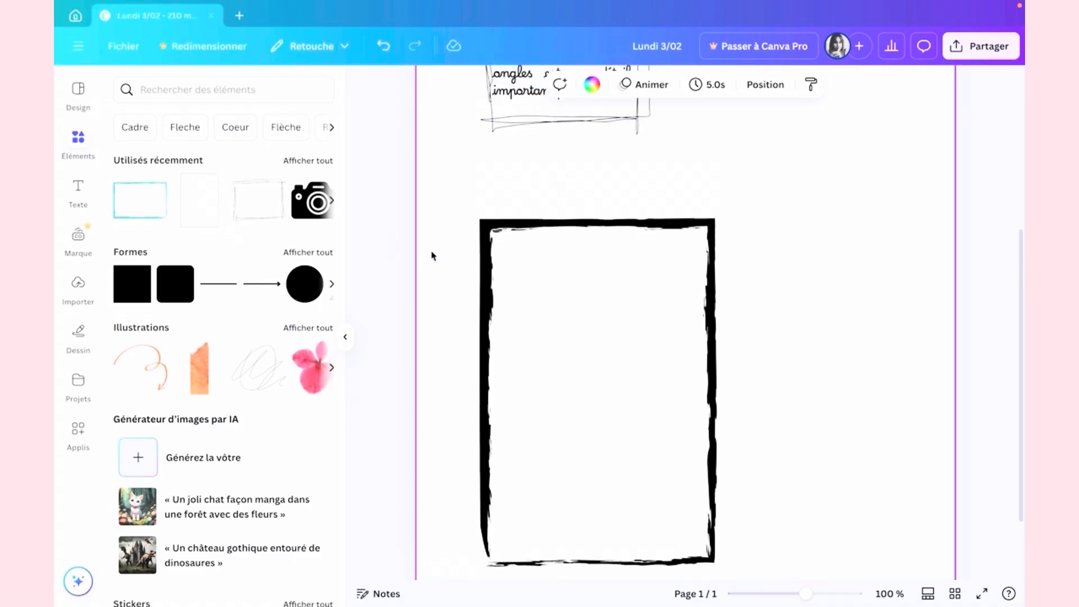
pyautogui.scroll(-5, 438, 267)
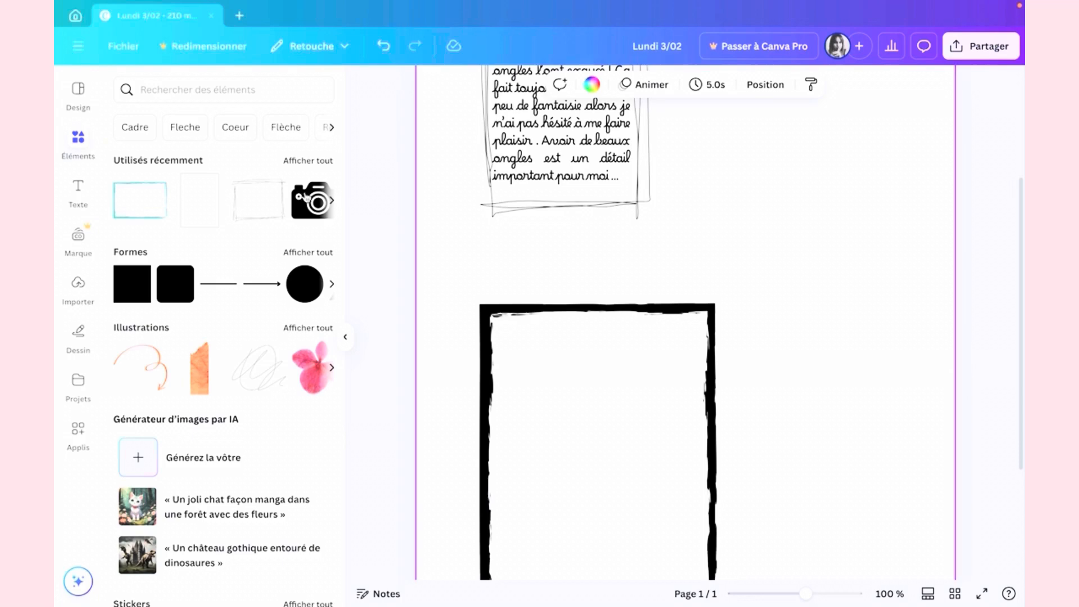
pyautogui.click(212, 188)
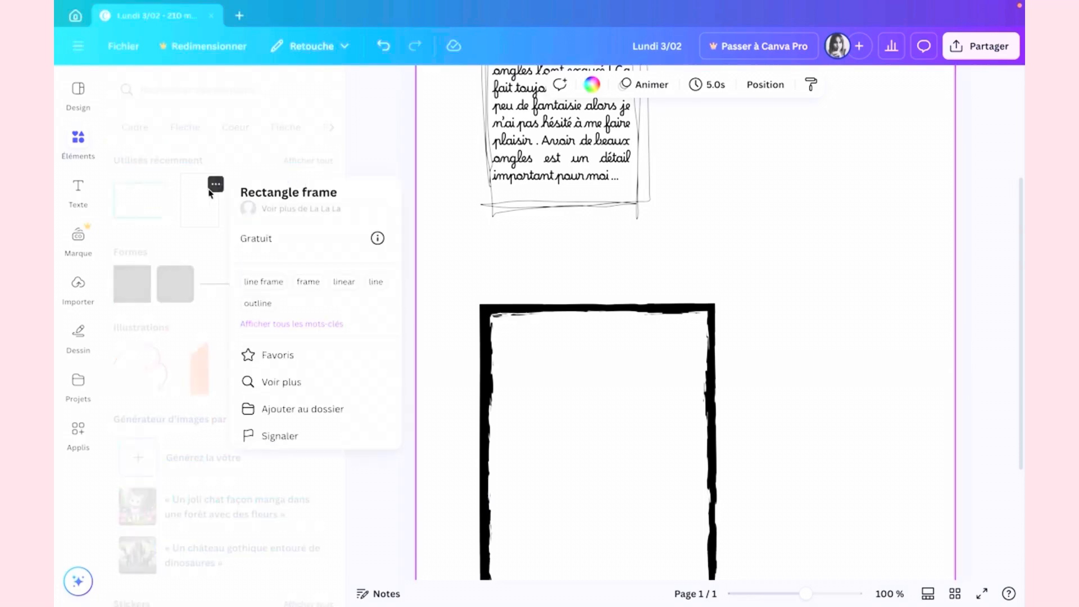
pyautogui.click(378, 165)
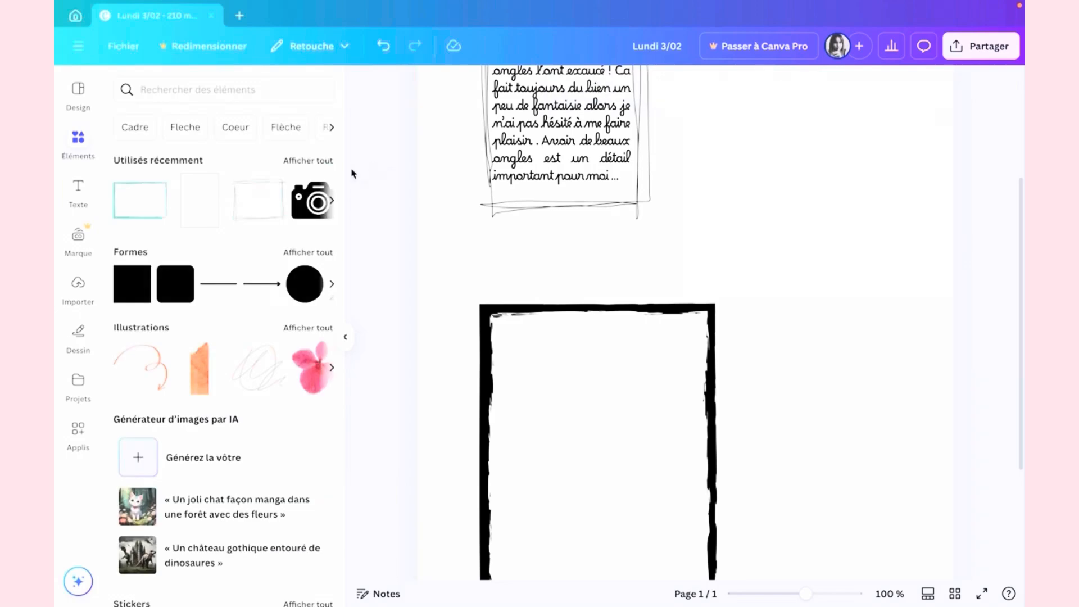
pyautogui.moveTo(219, 218)
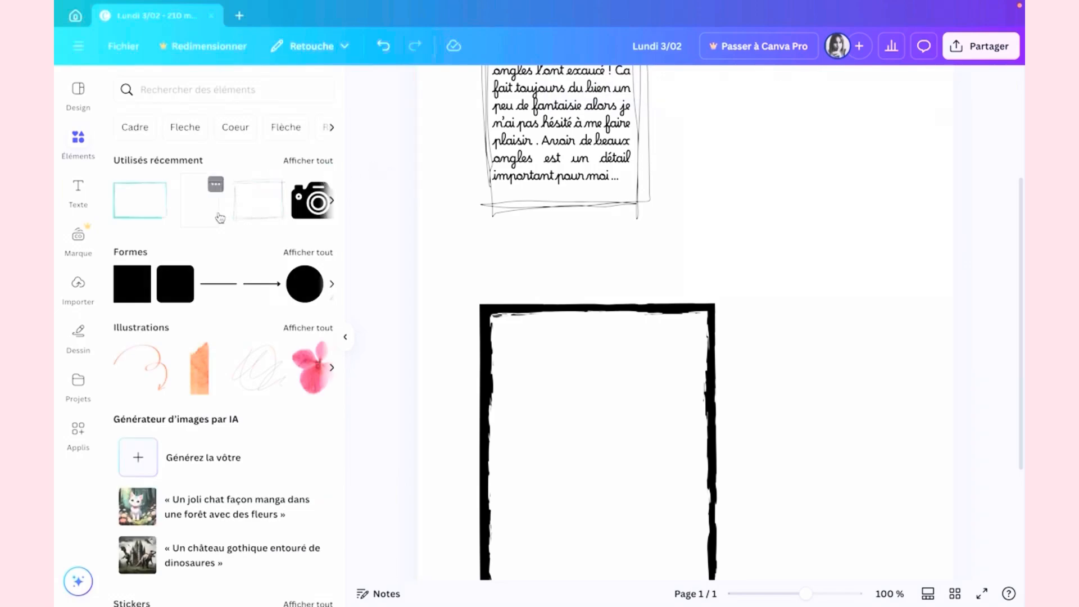
pyautogui.click(298, 161)
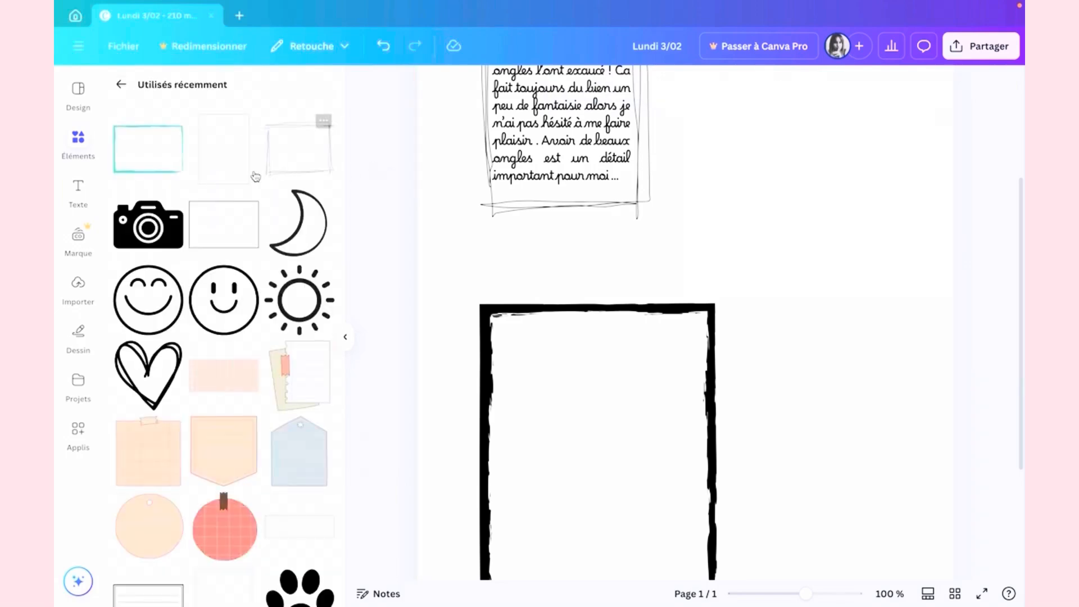
pyautogui.click(246, 177)
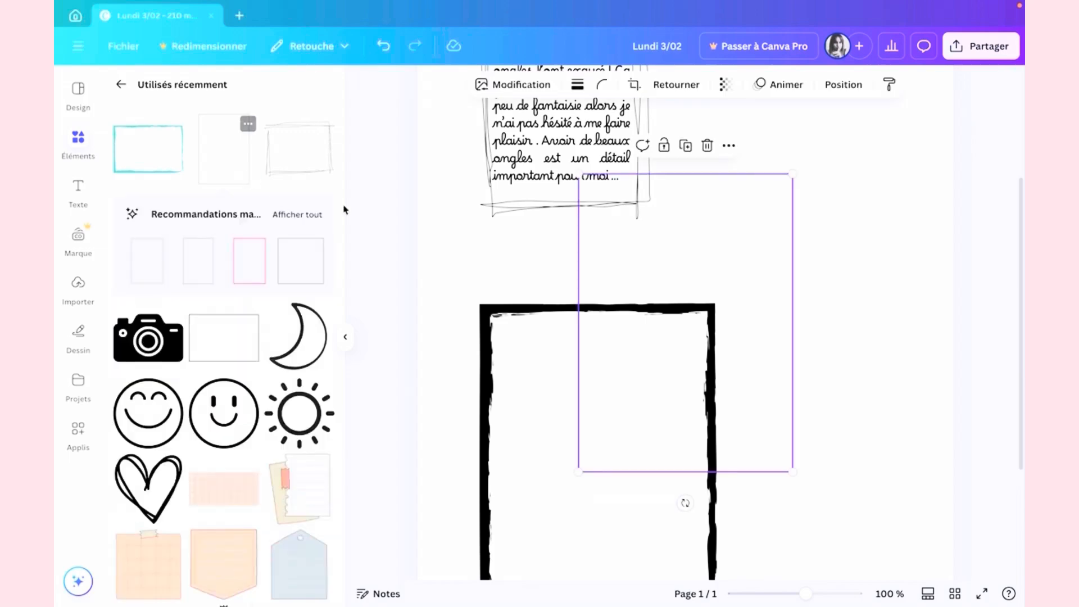
# Set the thin rectangle frame's width to 102 mm and centre it around the black brush-stroke outline.
pyautogui.click(845, 87)
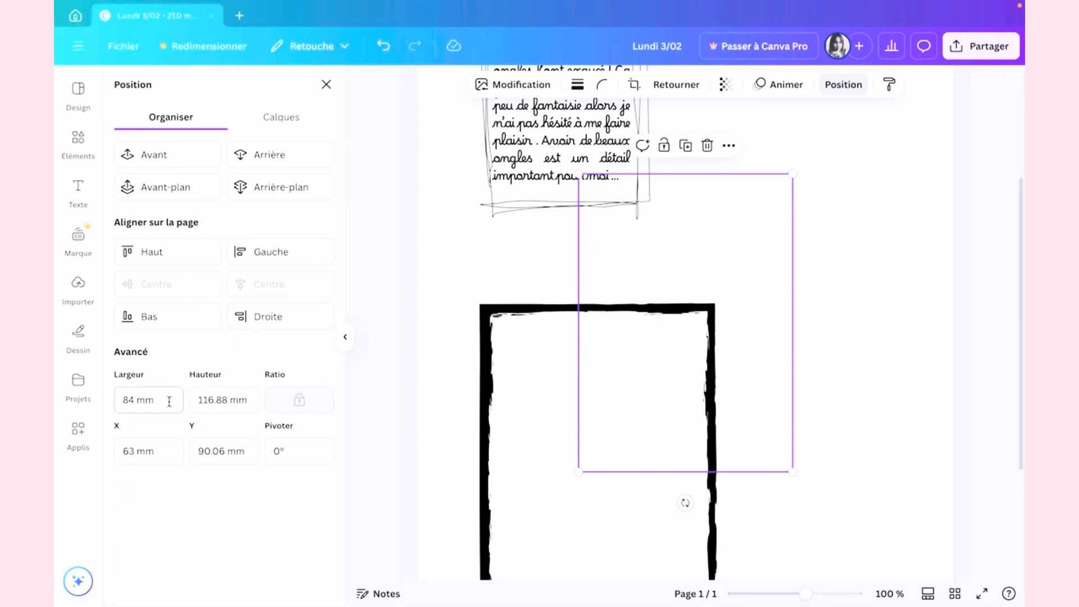
pyautogui.click(135, 400)
pyautogui.write('102')
pyautogui.click(170, 517)
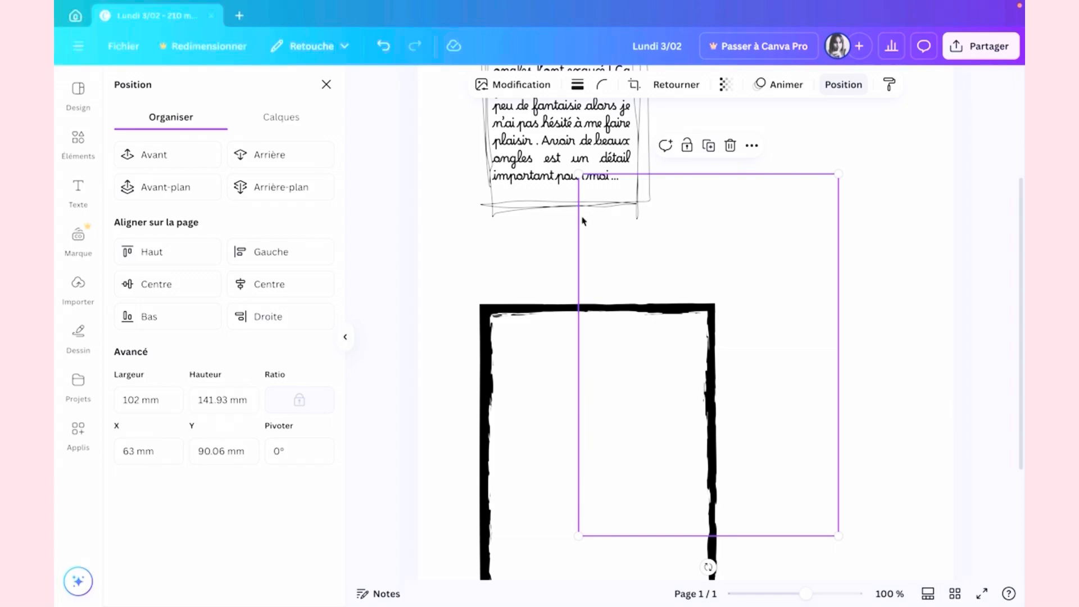
pyautogui.moveTo(727, 240); pyautogui.dragTo(616, 361)
pyautogui.scroll(-3, 597, 313)
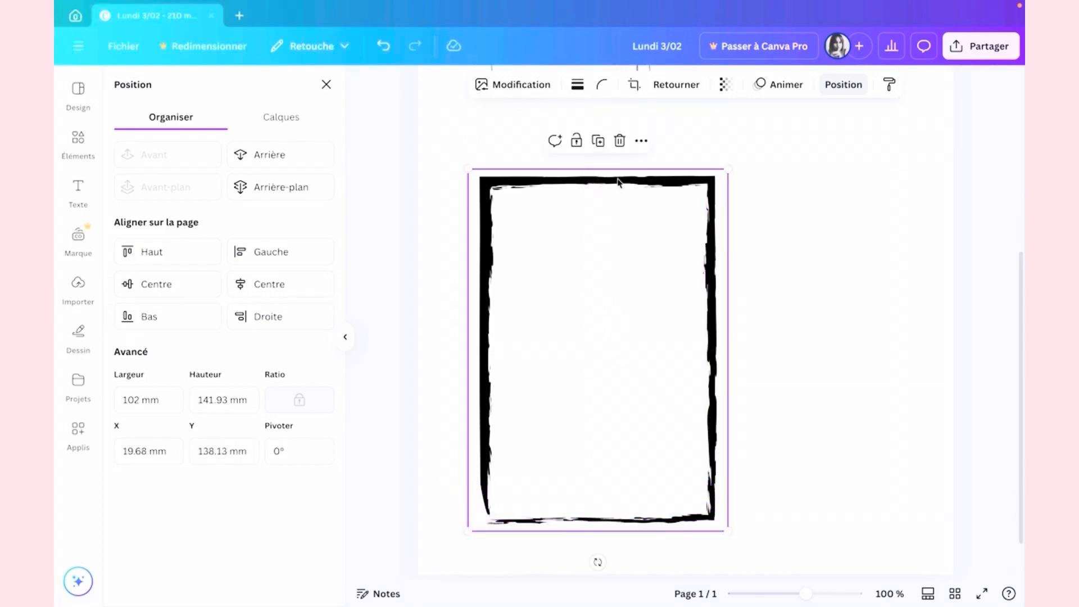
# Delete the thin reference frame around the black outline and close the position settings.
pyautogui.click(618, 141)
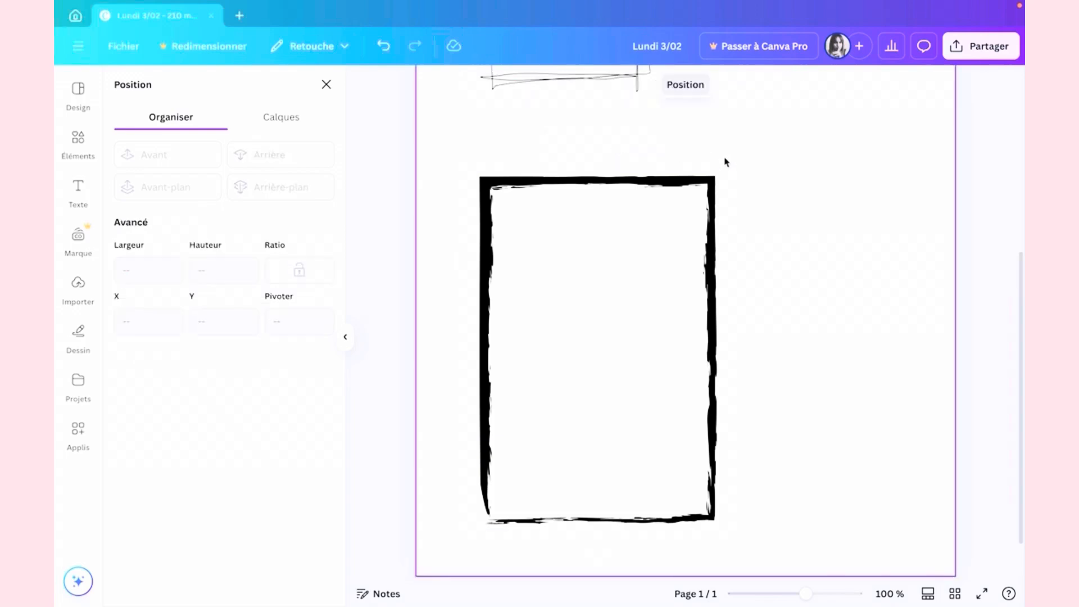
pyautogui.scroll(-2, 724, 162)
pyautogui.scroll(-1, 725, 162)
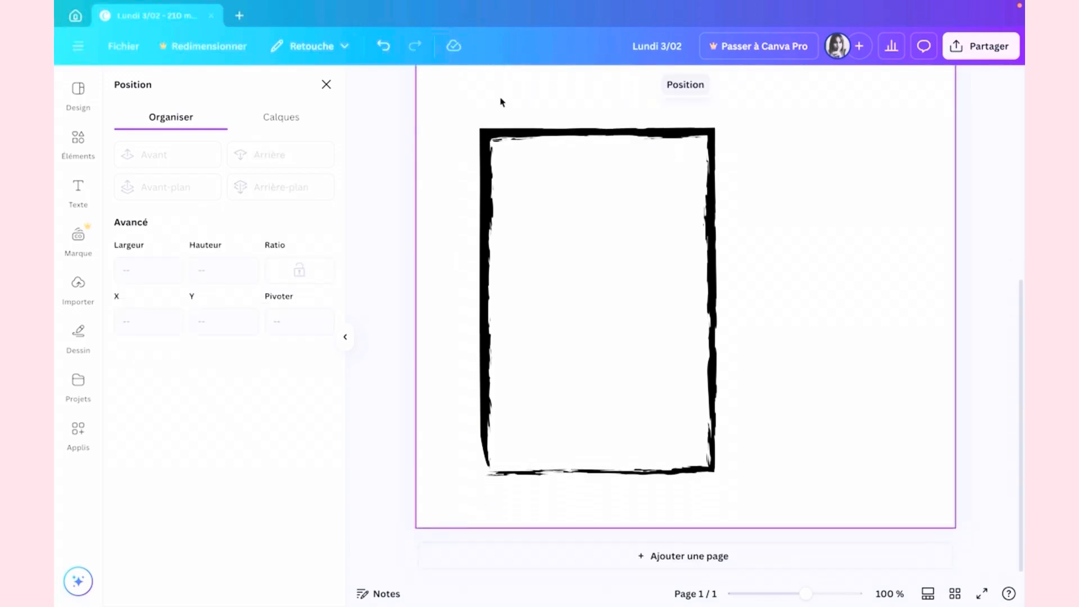
pyautogui.scroll(5, 491, 116)
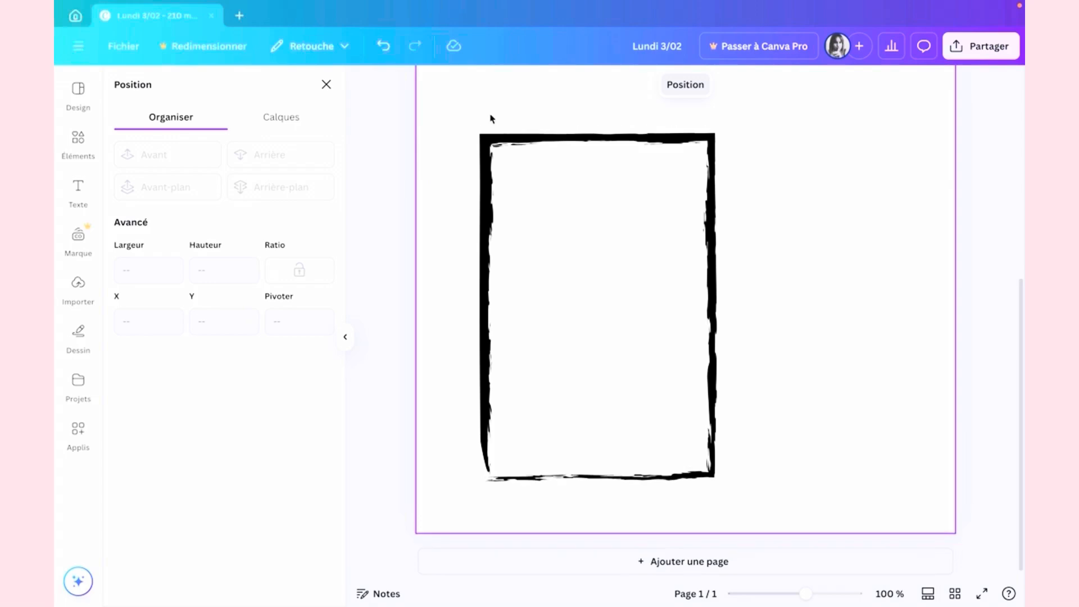
pyautogui.click(327, 85)
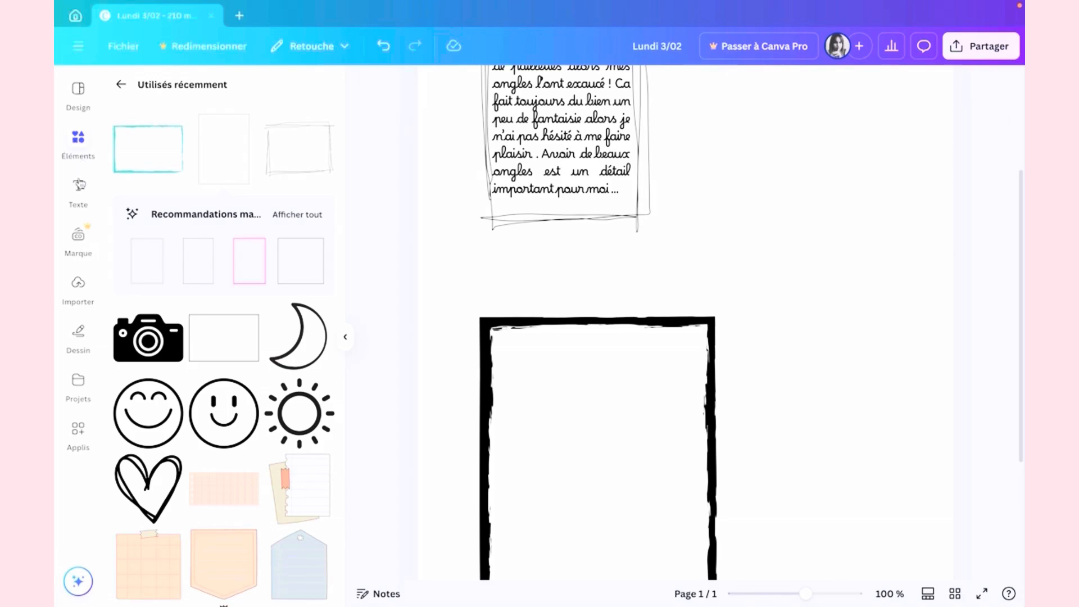
# Add a text box reading "Mercredi 5/02" and place it in the upper-right corner inside the black brush-stroke outline.
pyautogui.click(78, 194)
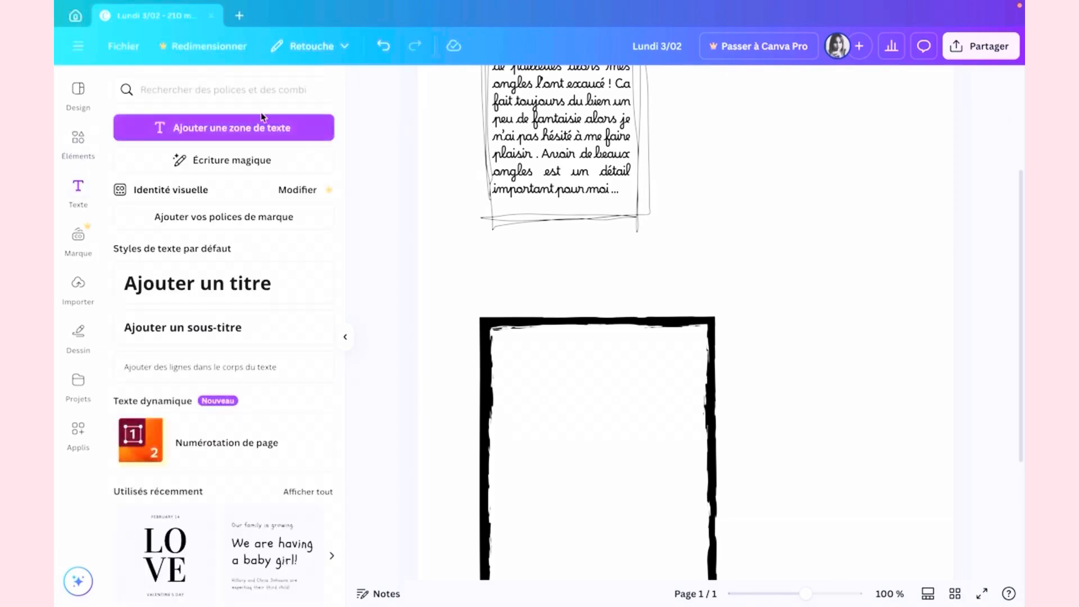
pyautogui.click(260, 129)
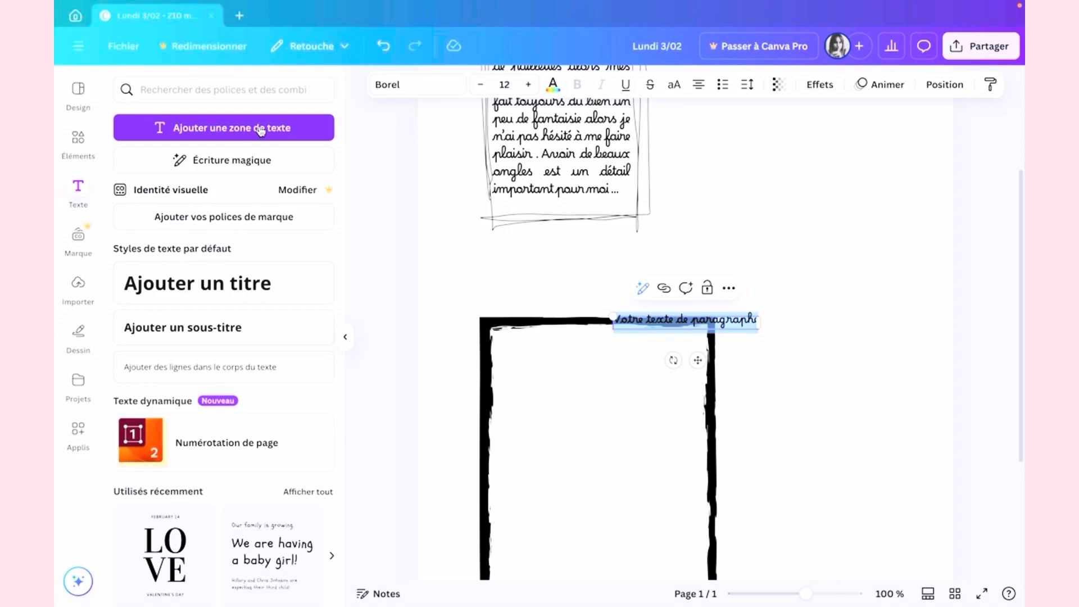
pyautogui.write("Aujourd'")
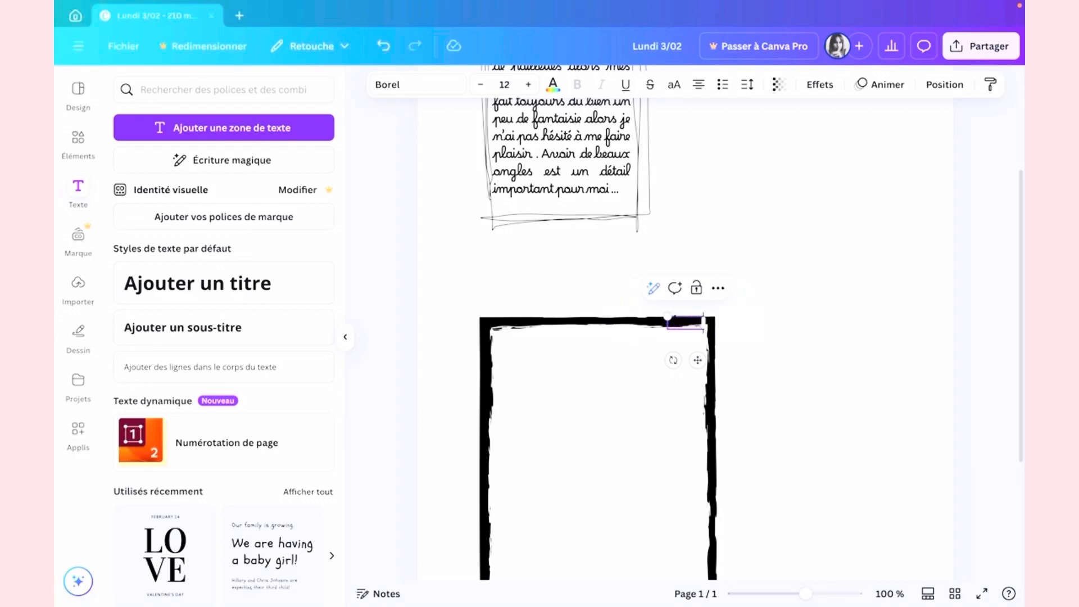
pyautogui.write('hui es')
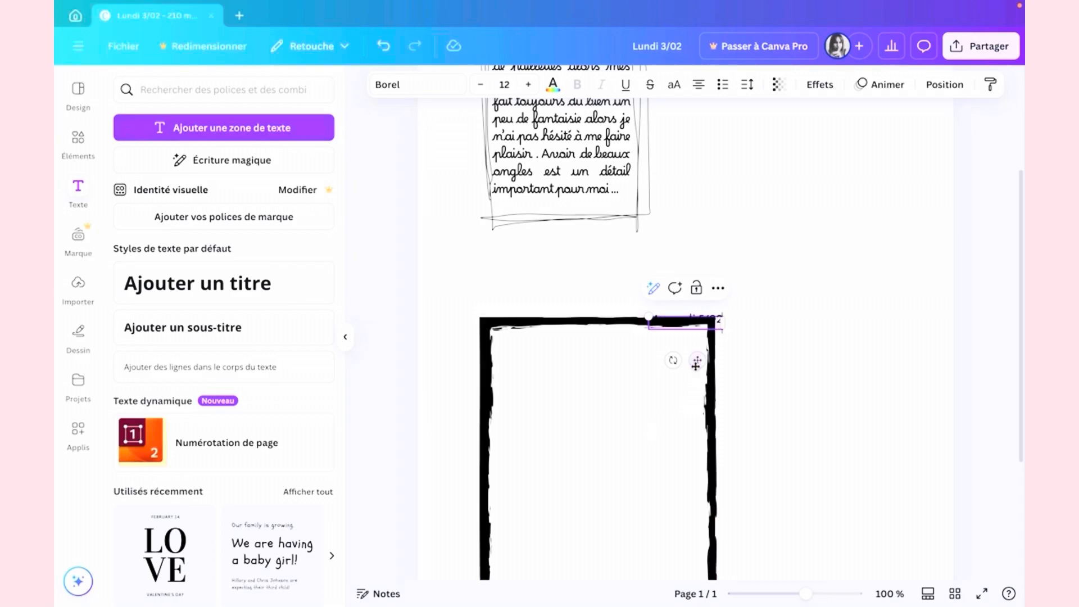
pyautogui.moveTo(697, 360); pyautogui.dragTo(674, 382)
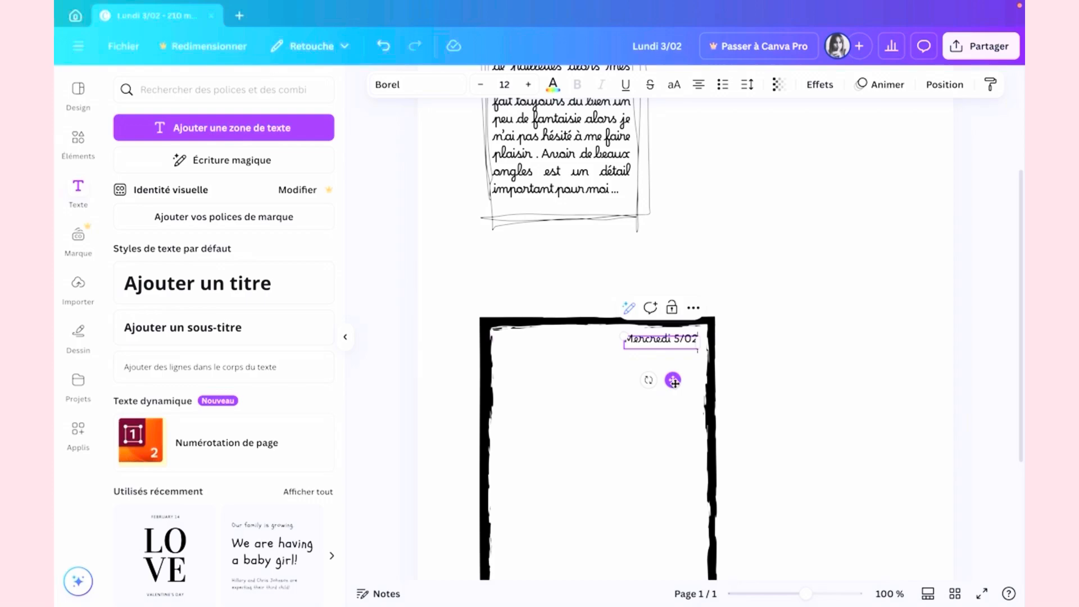
# Add a justified paragraph text box below the date and widen it to span the inside of the black outline.
pyautogui.scroll(-2, 843, 378)
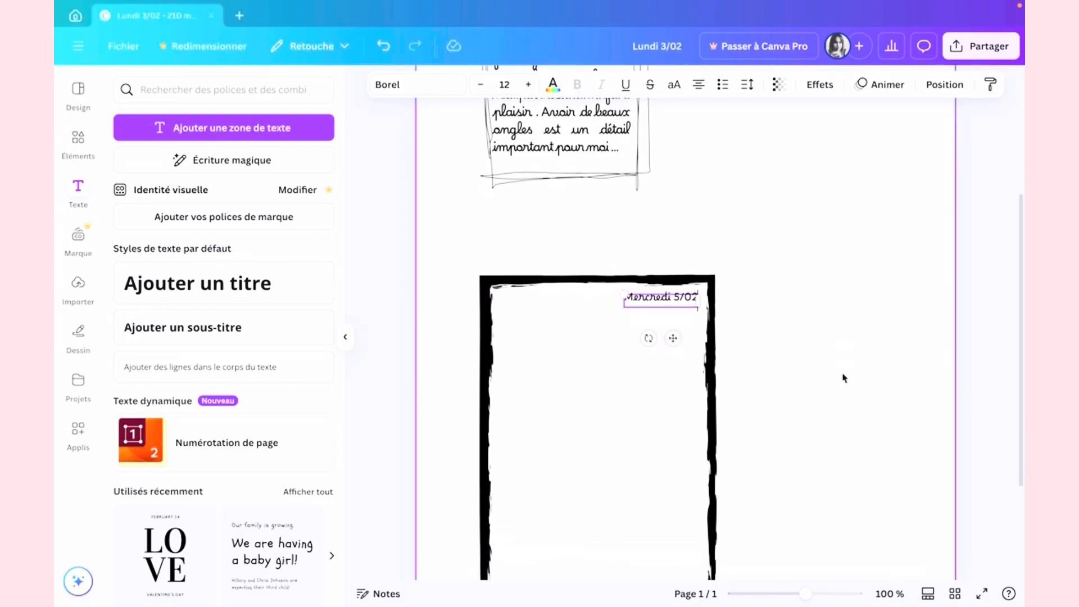
pyautogui.click(628, 385)
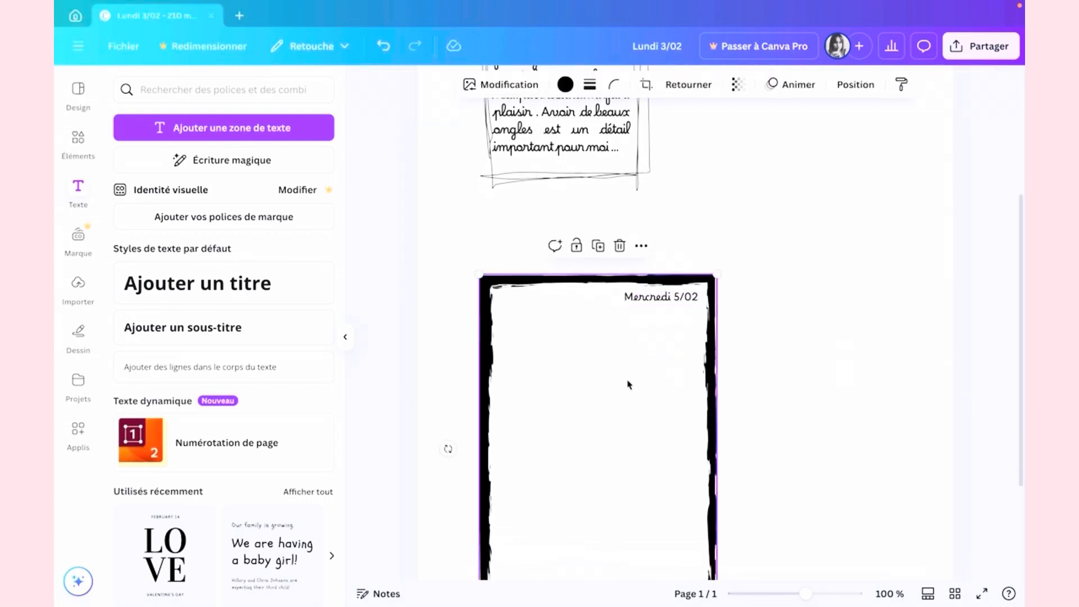
pyautogui.click(280, 129)
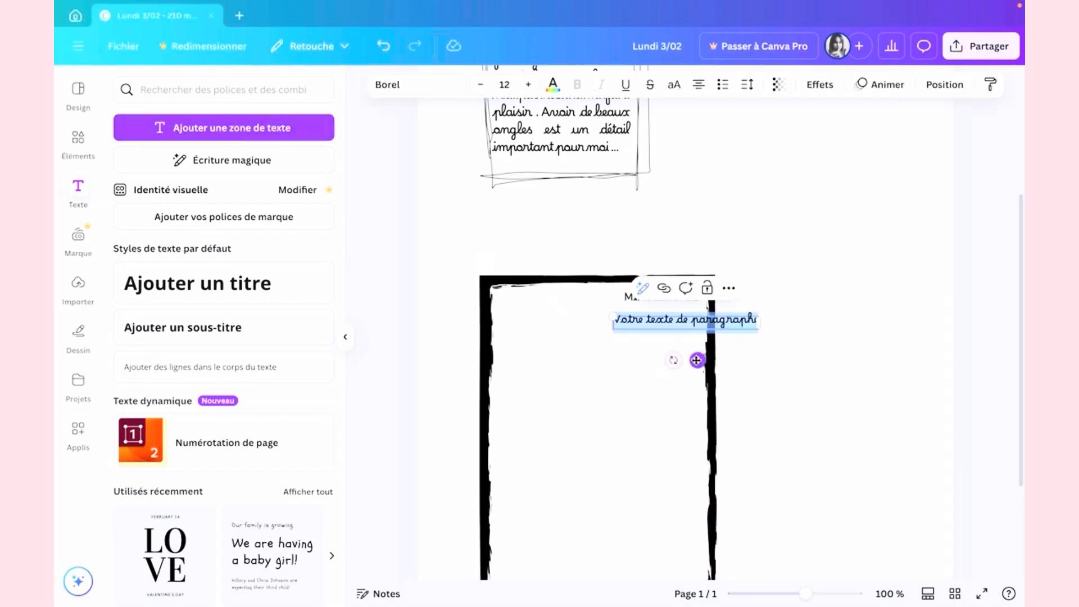
pyautogui.moveTo(697, 360); pyautogui.dragTo(632, 368)
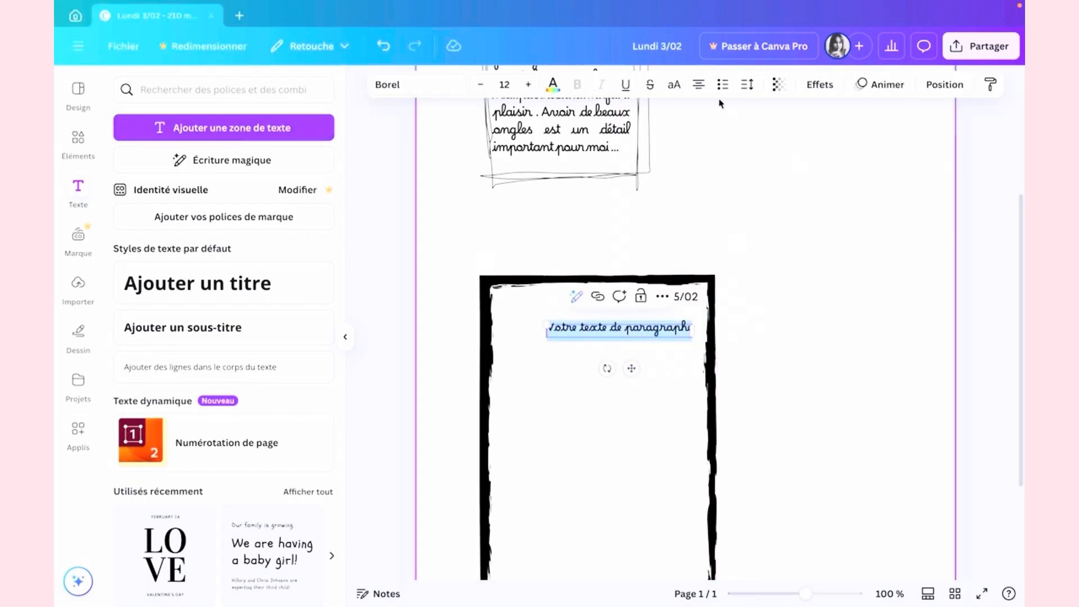
pyautogui.click(699, 85)
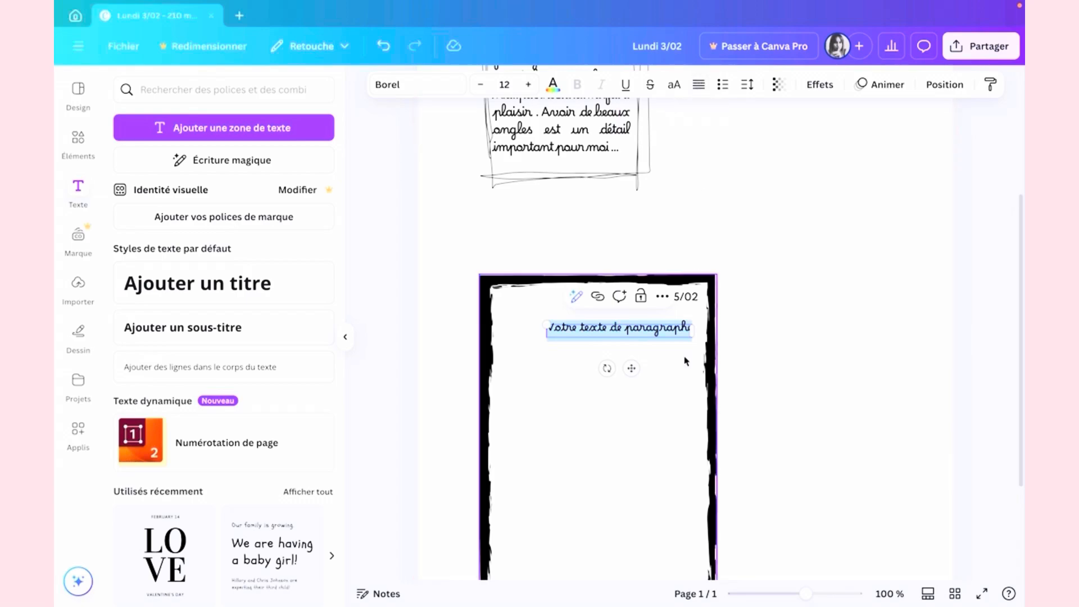
pyautogui.moveTo(631, 368); pyautogui.dragTo(619, 371)
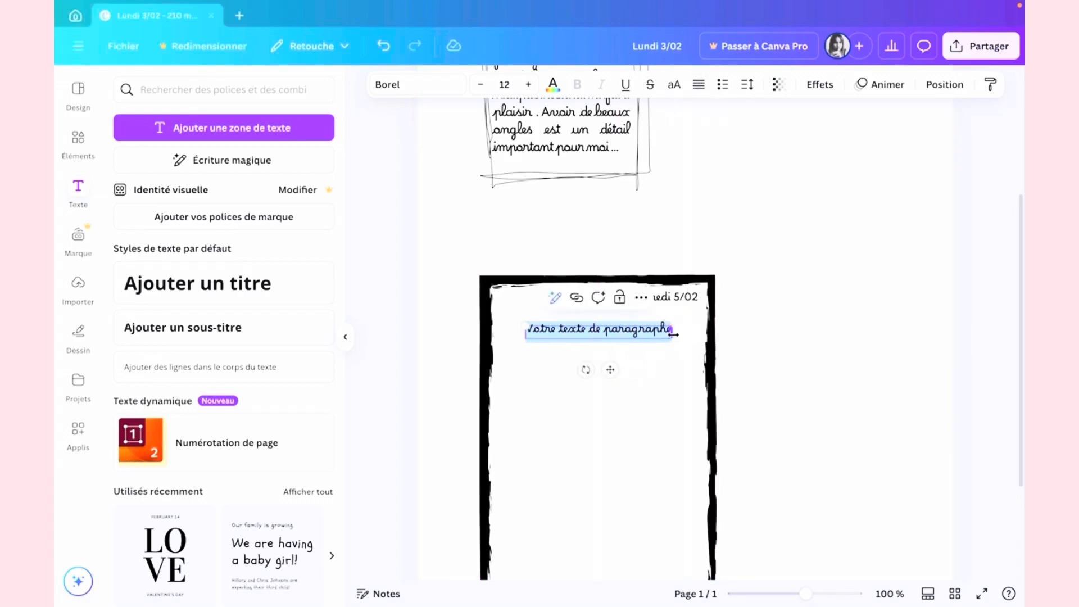
pyautogui.moveTo(677, 334); pyautogui.dragTo(700, 332)
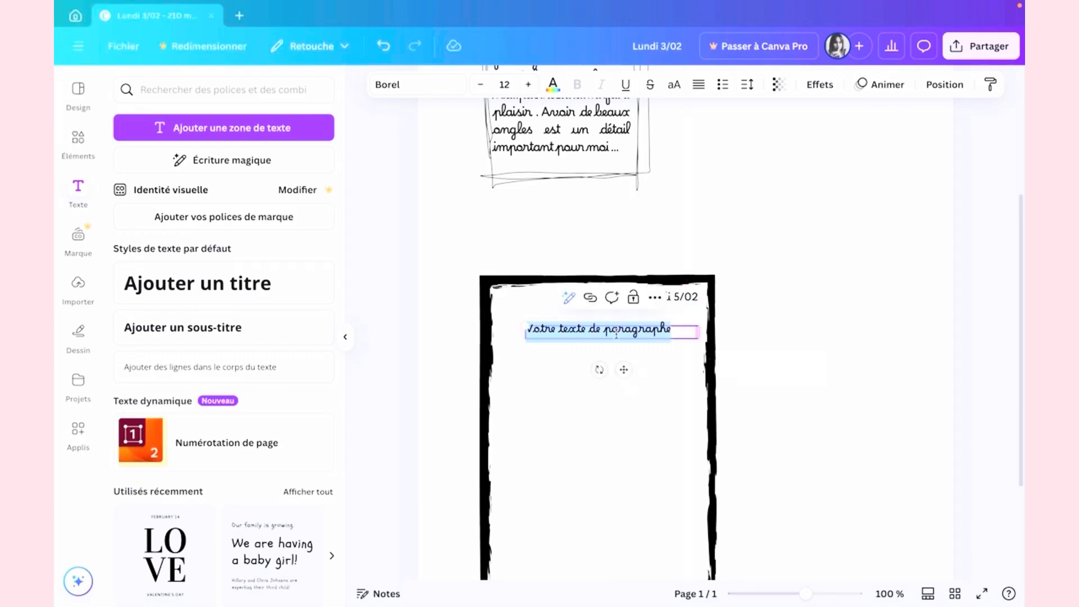
pyautogui.moveTo(526, 332); pyautogui.dragTo(499, 342)
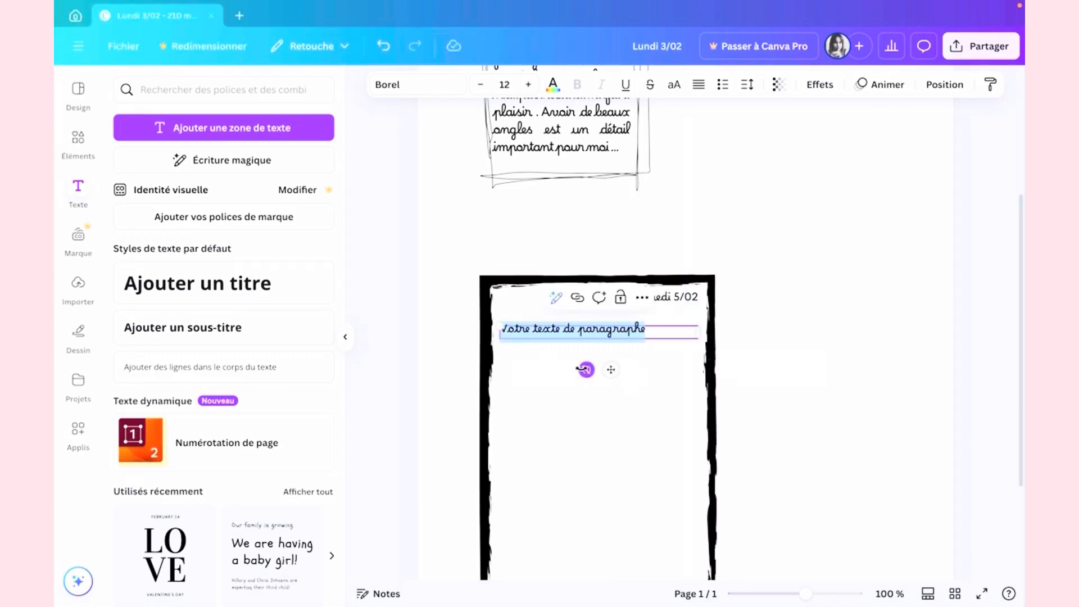
# Replace the paragraph's placeholder text with "A chaque fois que je pars travailler".
pyautogui.click(661, 332)
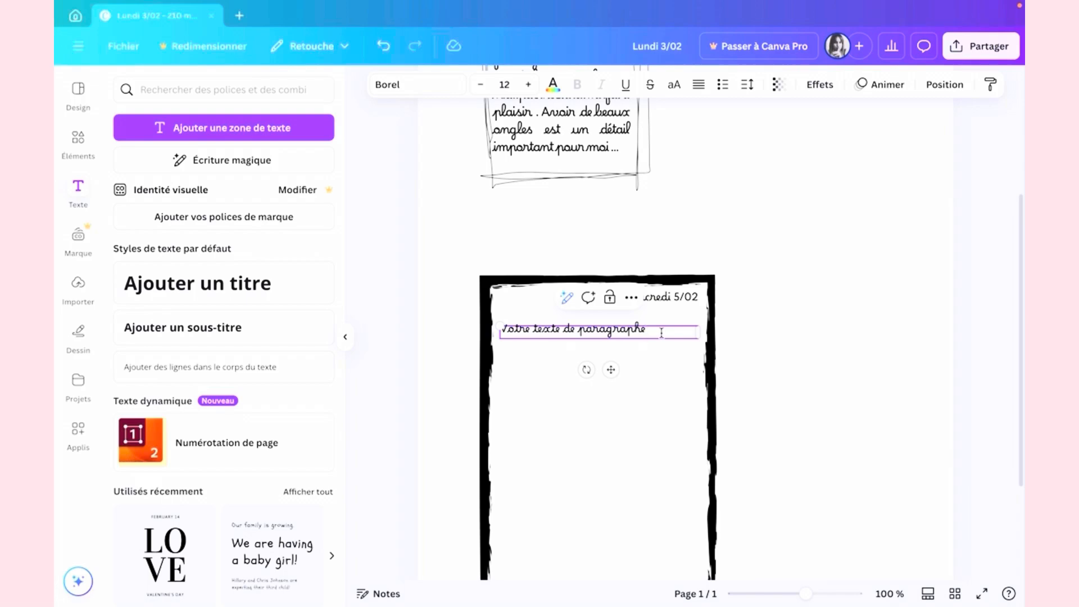
pyautogui.press('BackSpace')
pyautogui.press('BackSpace')
pyautogui.press('BackSpace')
pyautogui.press('BackSpace')
pyautogui.press('BackSpace')
pyautogui.press('BackSpace')
pyautogui.press('BackSpace')
pyautogui.press('BackSpace')
pyautogui.press('BackSpace')
pyautogui.press('BackSpace')
pyautogui.press('BackSpace')
pyautogui.press('BackSpace')
pyautogui.press('BackSpace')
pyautogui.press('BackSpace')
pyautogui.press('BackSpace')
pyautogui.press('BackSpace')
pyautogui.press('BackSpace')
pyautogui.press('BackSpace')
pyautogui.press('BackSpace')
pyautogui.press('BackSpace')
pyautogui.press('BackSpace')
pyautogui.press('BackSpace')
pyautogui.press('BackSpace')
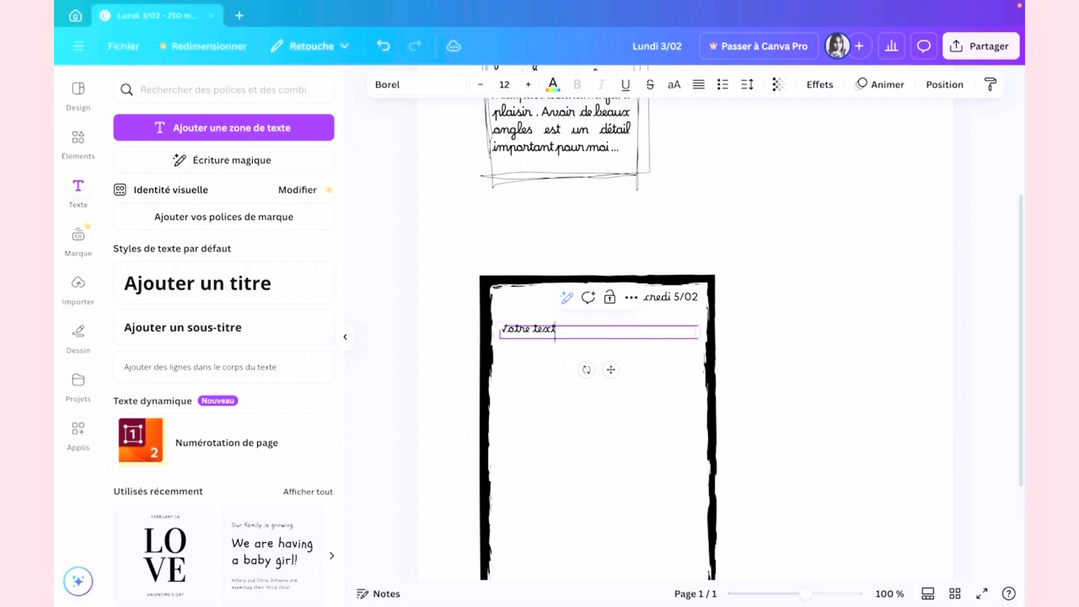
pyautogui.press('BackSpace')
pyautogui.press('BackSpace')
pyautogui.write('Acha')
pyautogui.press('BackSpace')
pyautogui.press('BackSpace')
pyautogui.press('BackSpace')
pyautogui.write('chaque fois ')
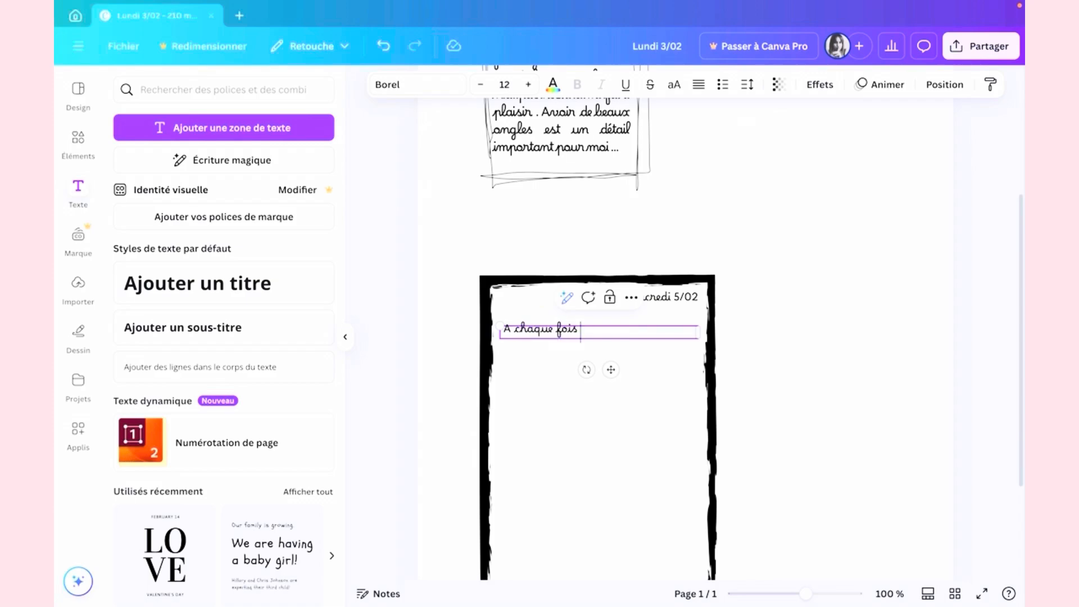
pyautogui.write('que je pars travailler')
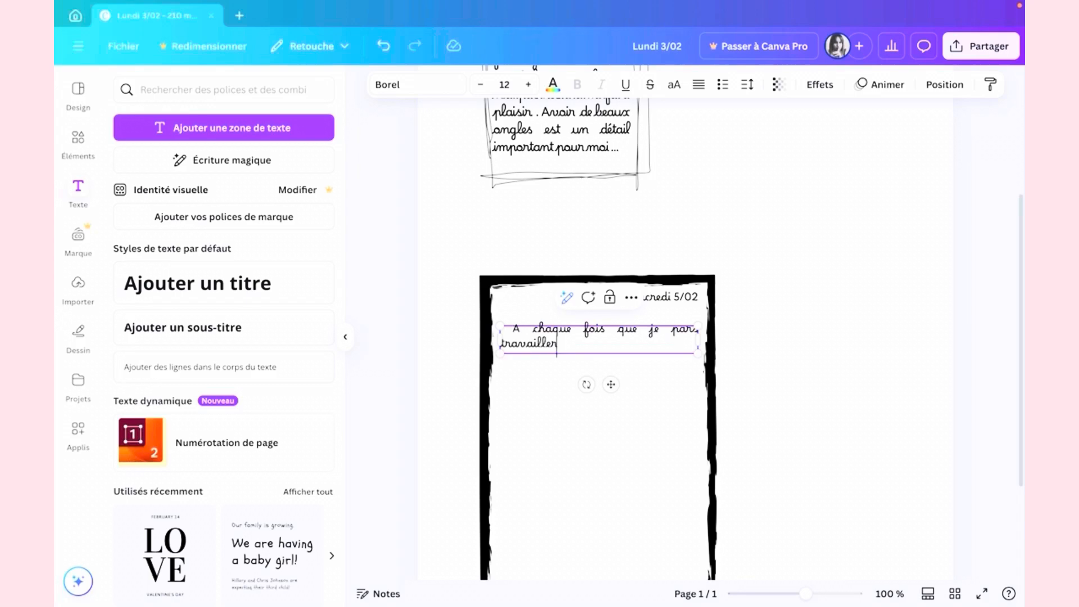
# Tighten the paragraph's letter spacing to -38 so its text fits on one line.
pyautogui.click(748, 86)
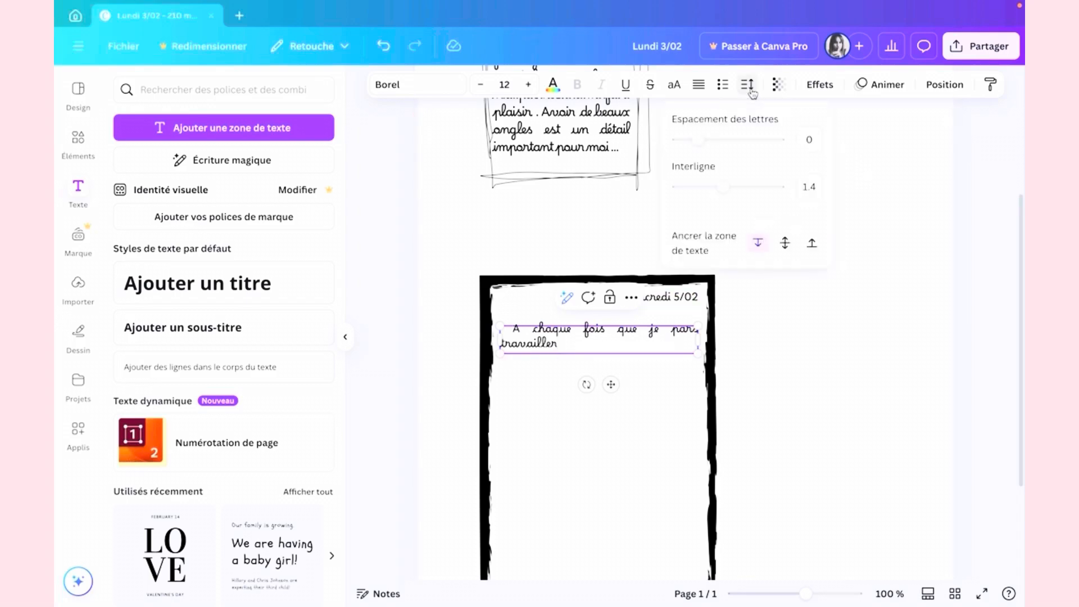
pyautogui.moveTo(698, 145); pyautogui.dragTo(693, 149)
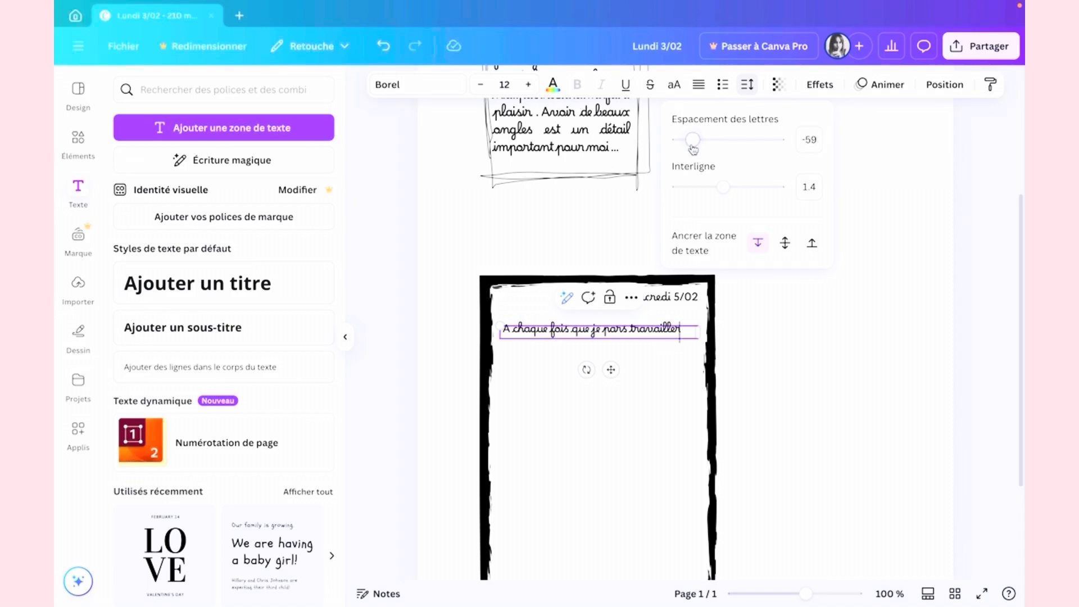
pyautogui.moveTo(693, 149); pyautogui.dragTo(697, 149)
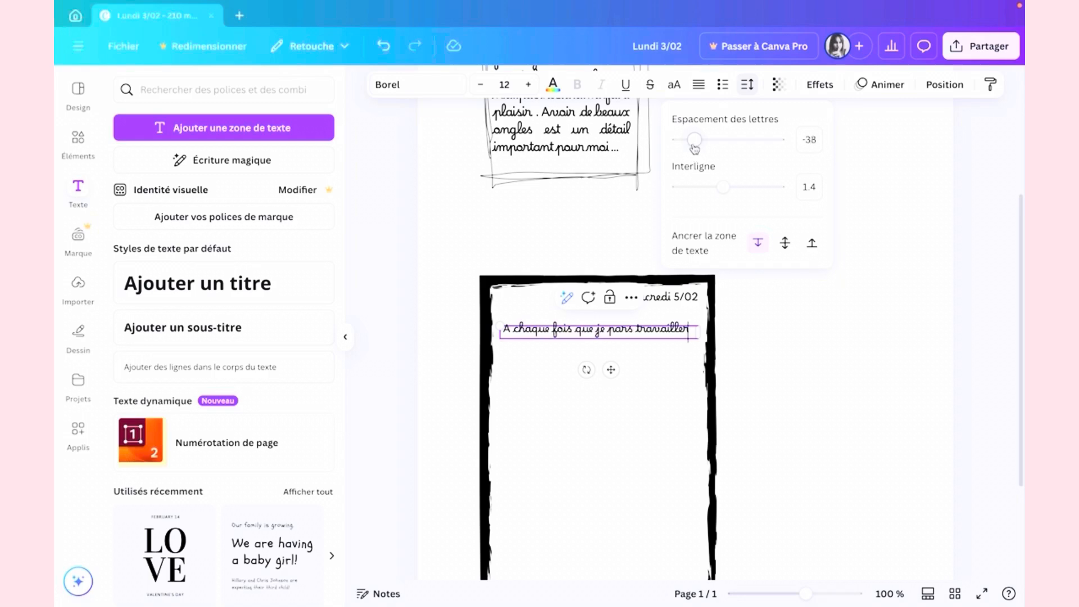
pyautogui.click(693, 336)
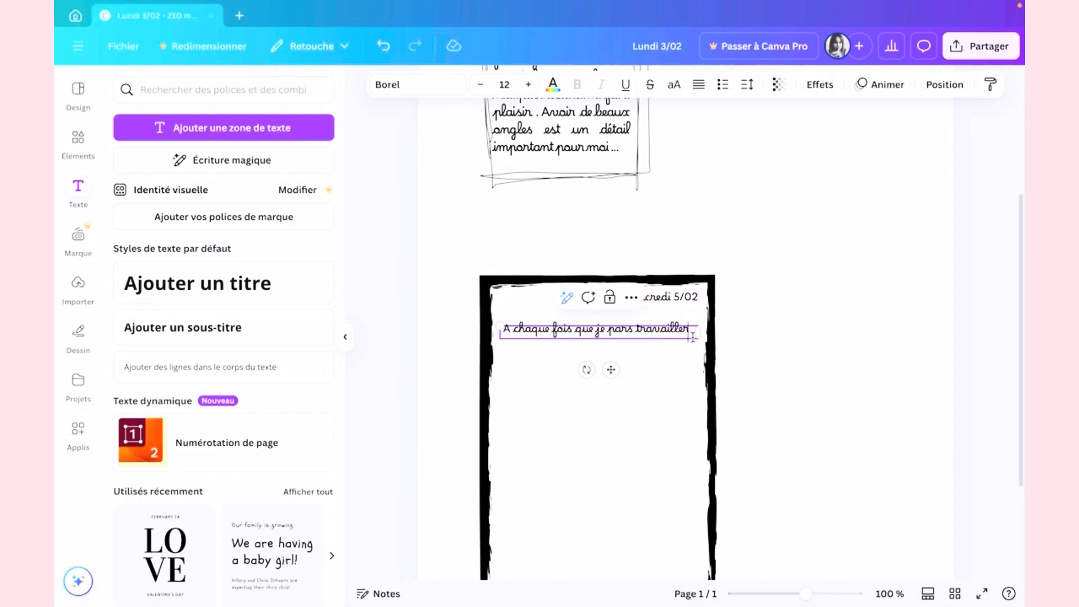
# Add a comma after "travailler" and continue the paragraph with "Nouky me regarde partir".
pyautogui.write('?')
pyautogui.press('BackSpace')
pyautogui.write(',')
pyautogui.press('Return')
pyautogui.write('Nou')
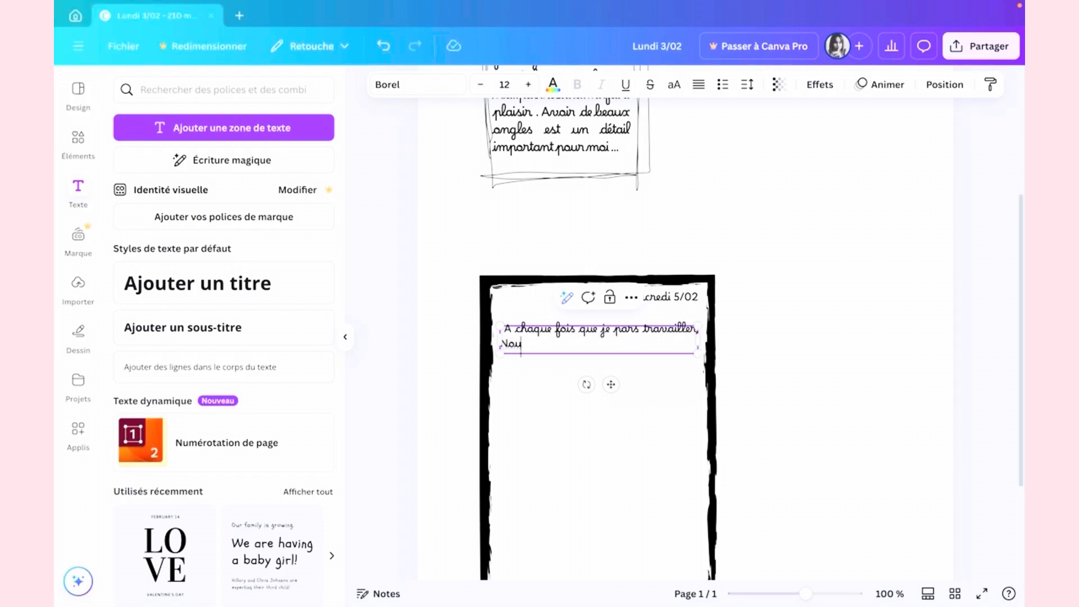
pyautogui.write('s')
pyautogui.write('y')
pyautogui.write(' me regar')
pyautogui.write('de partir')
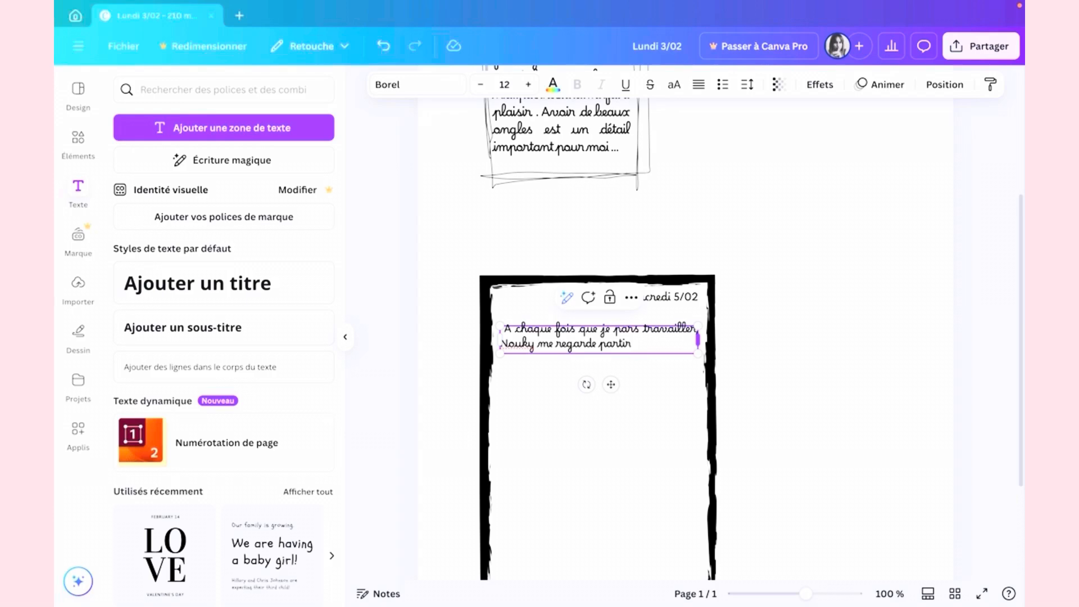
# Continue the paragraph with "avec ses petits yeux langoureux ! Je ne sais pas si".
pyautogui.write('avec ses peui')
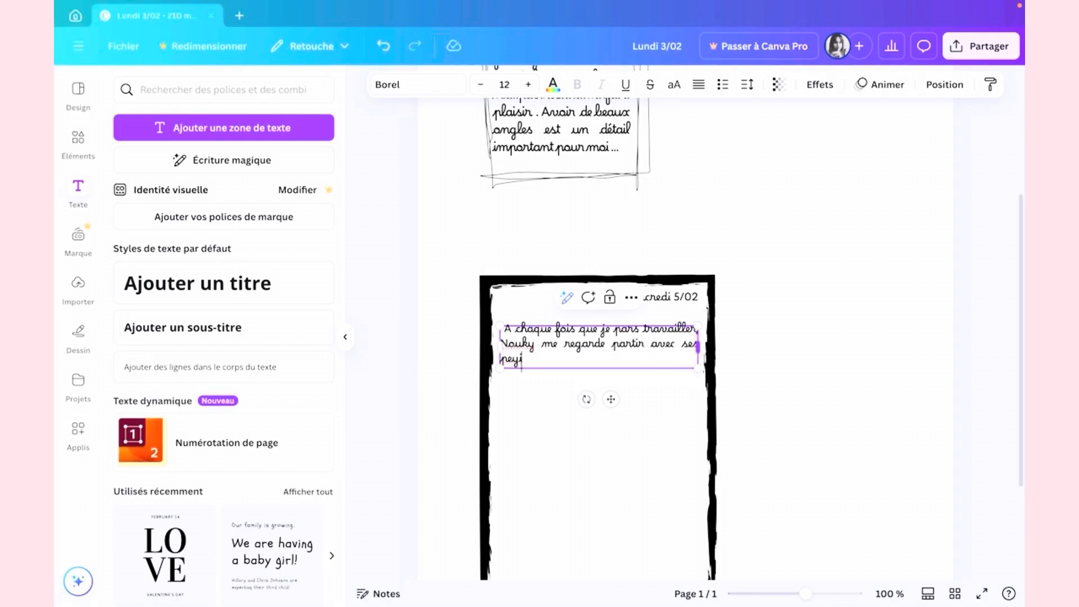
pyautogui.press('BackSpace')
pyautogui.press('BackSpace')
pyautogui.write('tites')
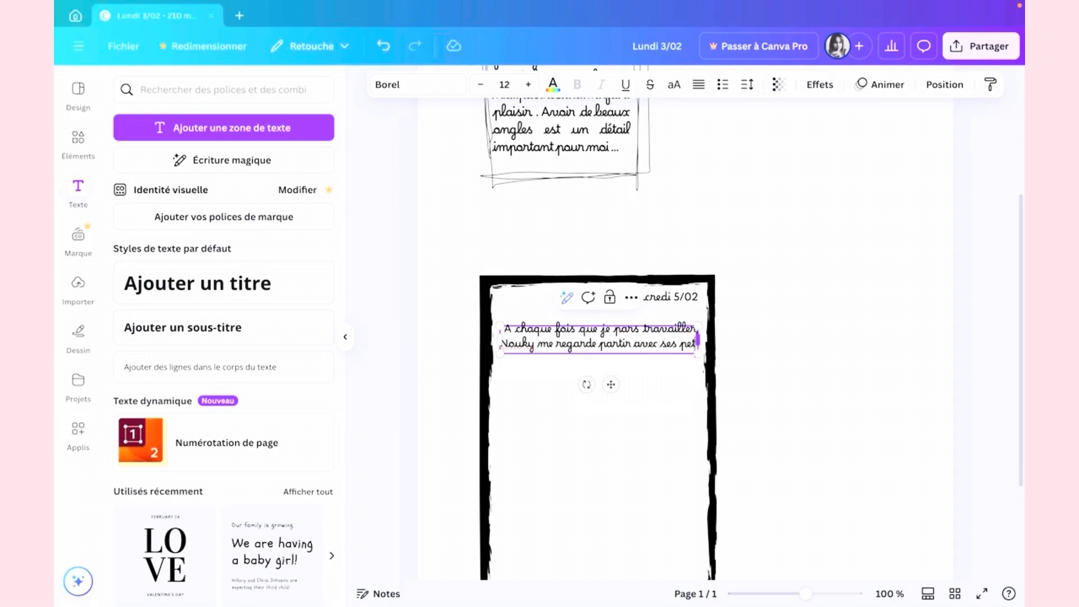
pyautogui.press('BackSpace')
pyautogui.press('BackSpace')
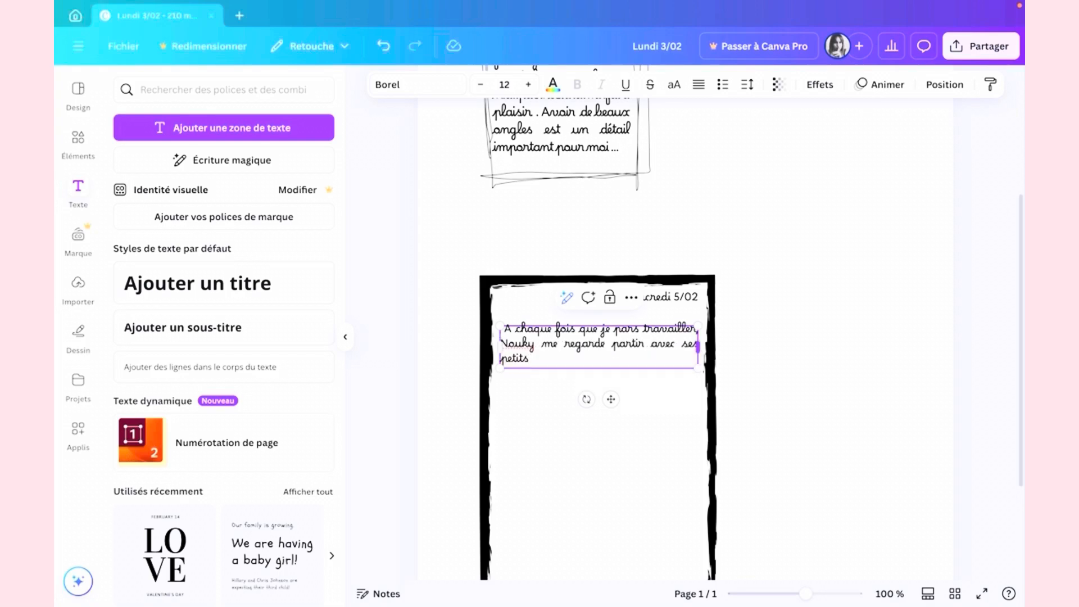
pyautogui.write('yeux langoureux')
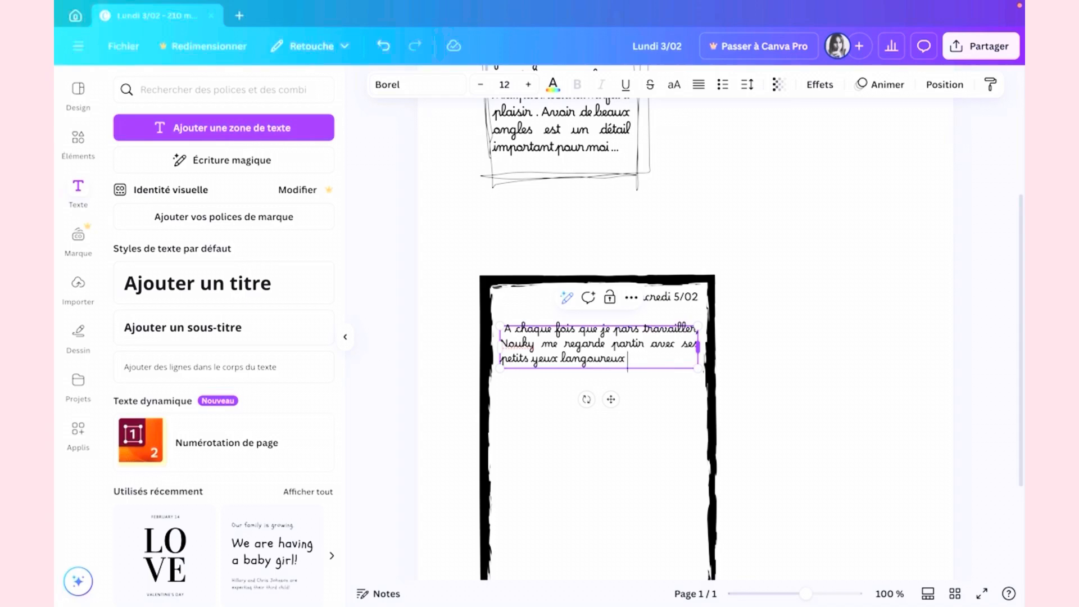
pyautogui.write(' ! Je ne sais pas')
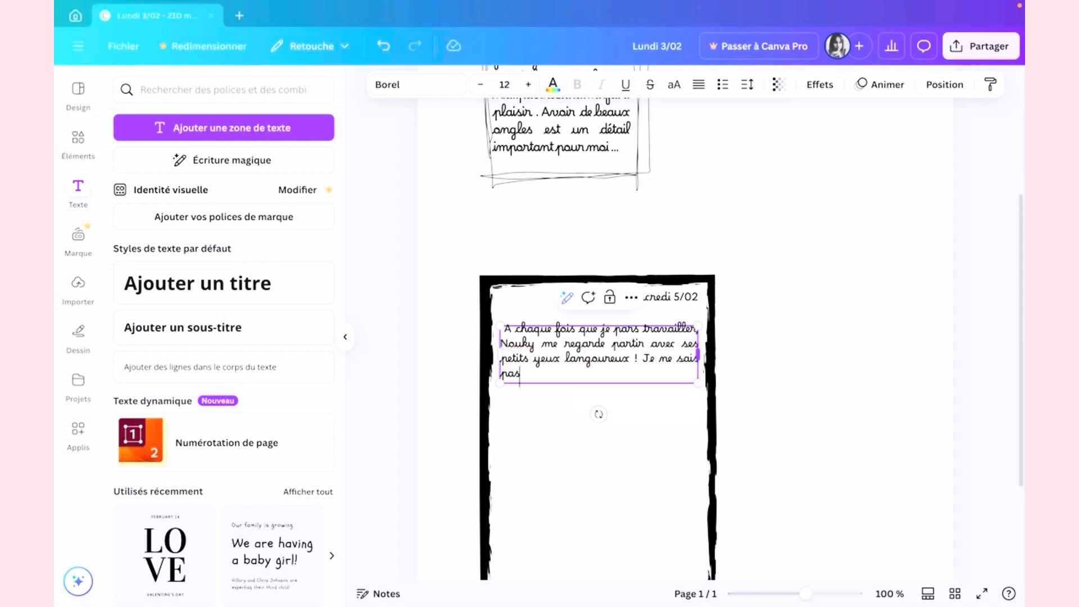
pyautogui.write(' si')
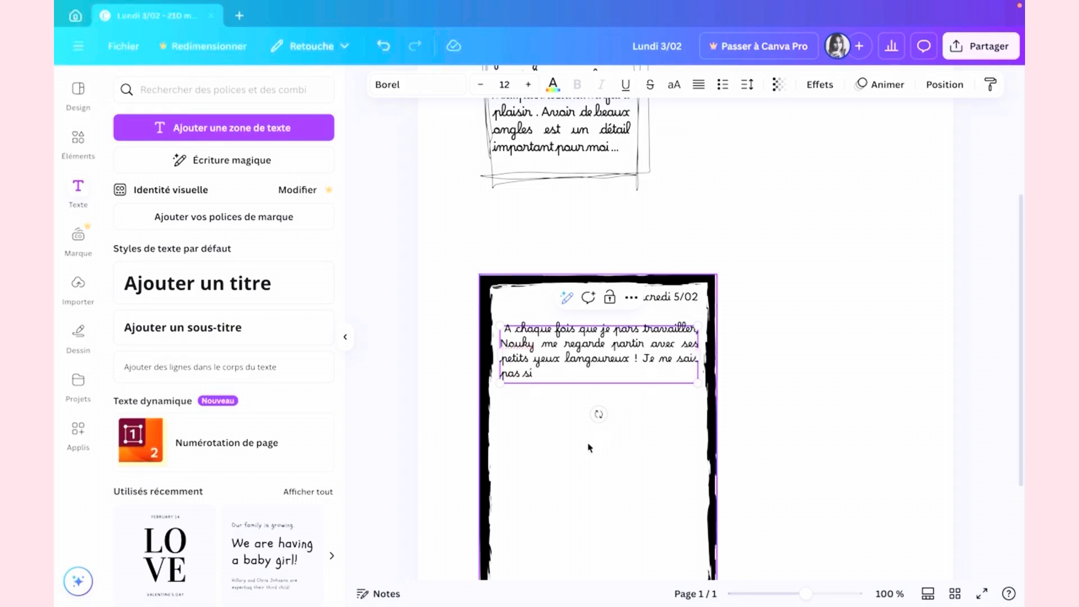
pyautogui.press('super+shift+5')
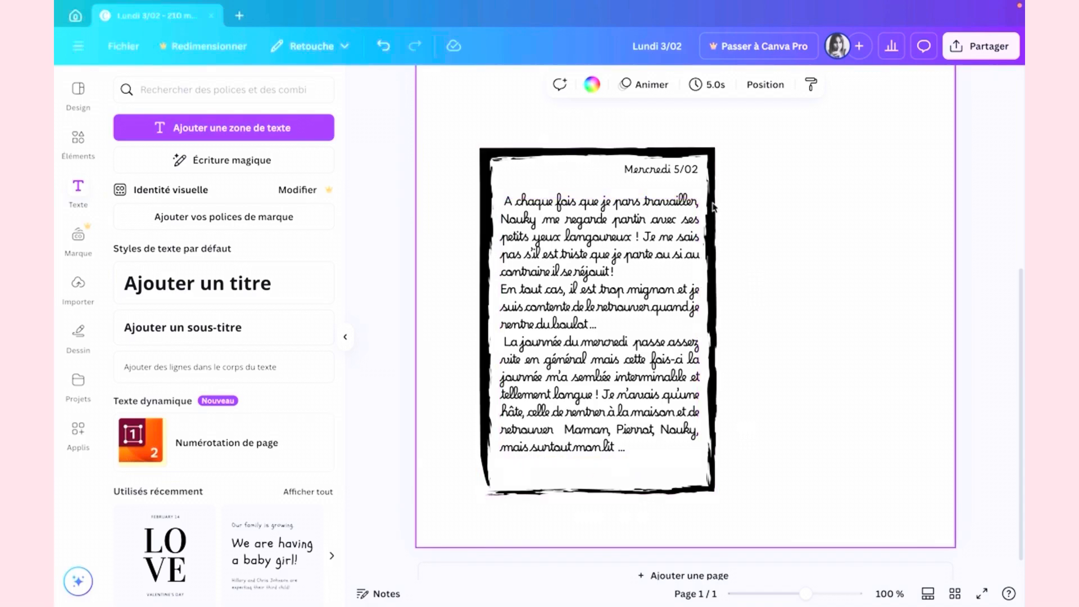
# Group the black brush-stroke outline with its date and paragraph text, then deselect the label.
pyautogui.scroll(6, 827, 296)
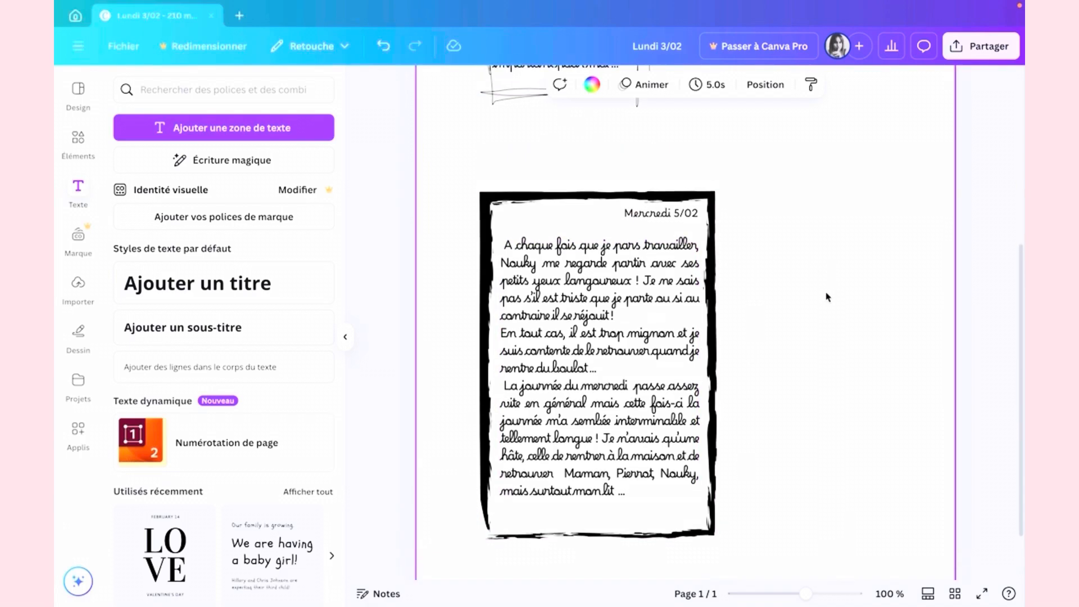
pyautogui.scroll(-4, 827, 289)
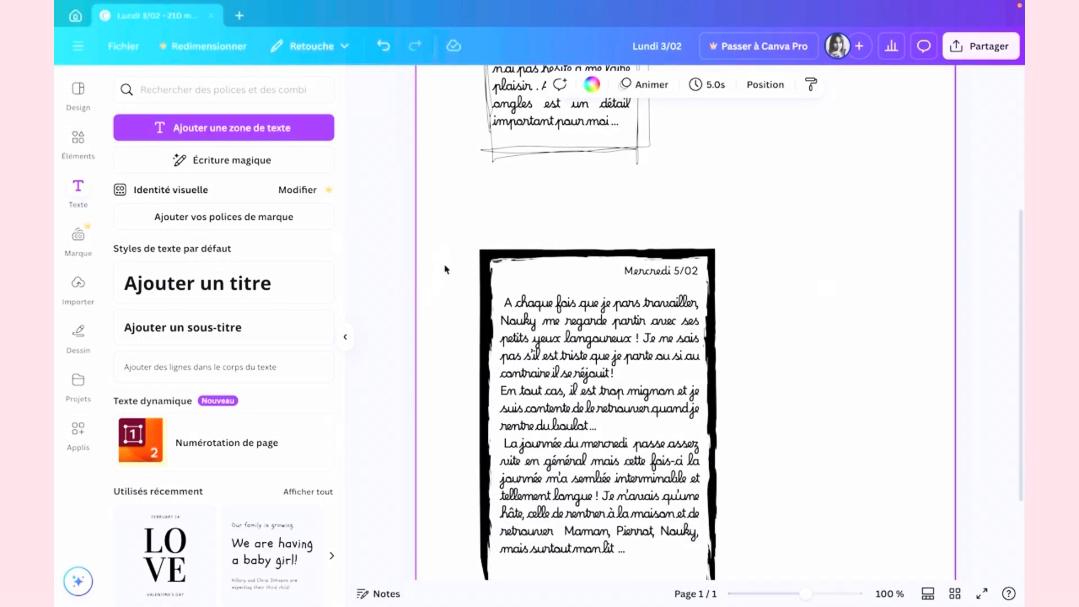
pyautogui.scroll(-1, 458, 523)
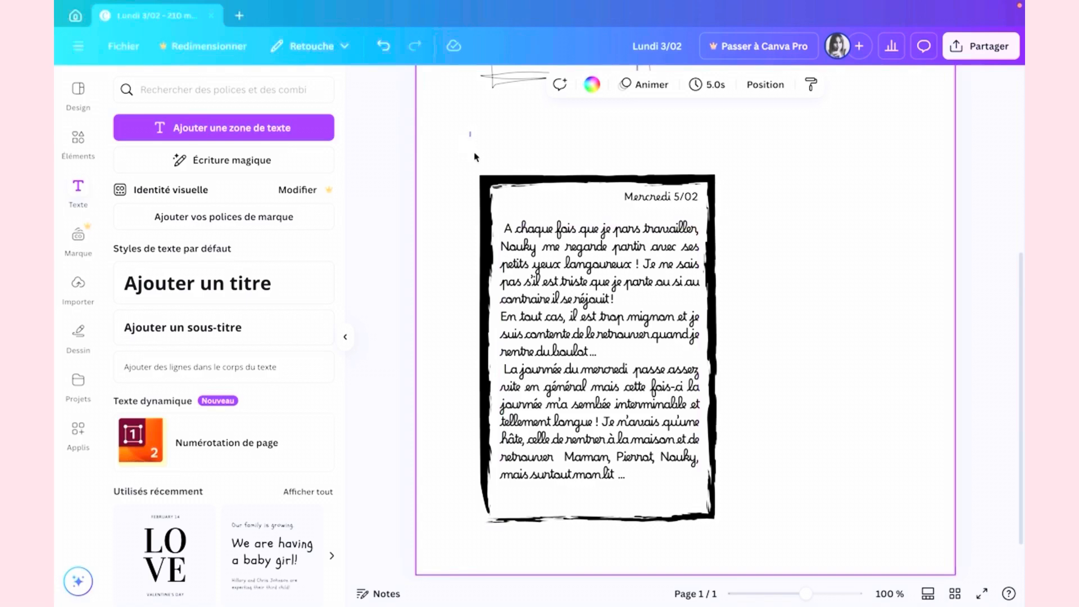
pyautogui.moveTo(470, 133); pyautogui.dragTo(743, 561)
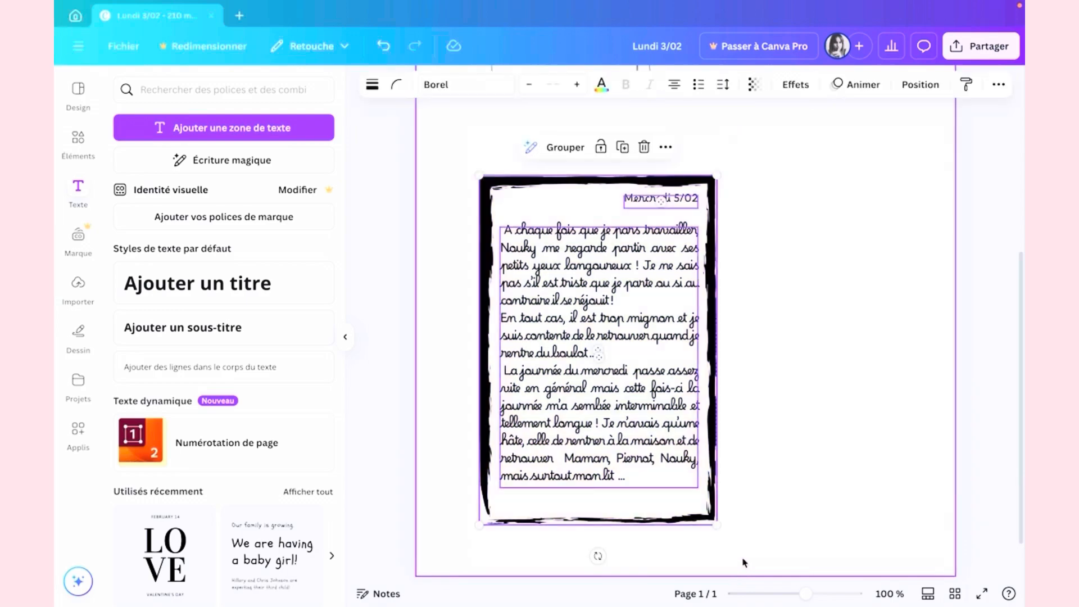
pyautogui.click(559, 149)
pyautogui.click(865, 242)
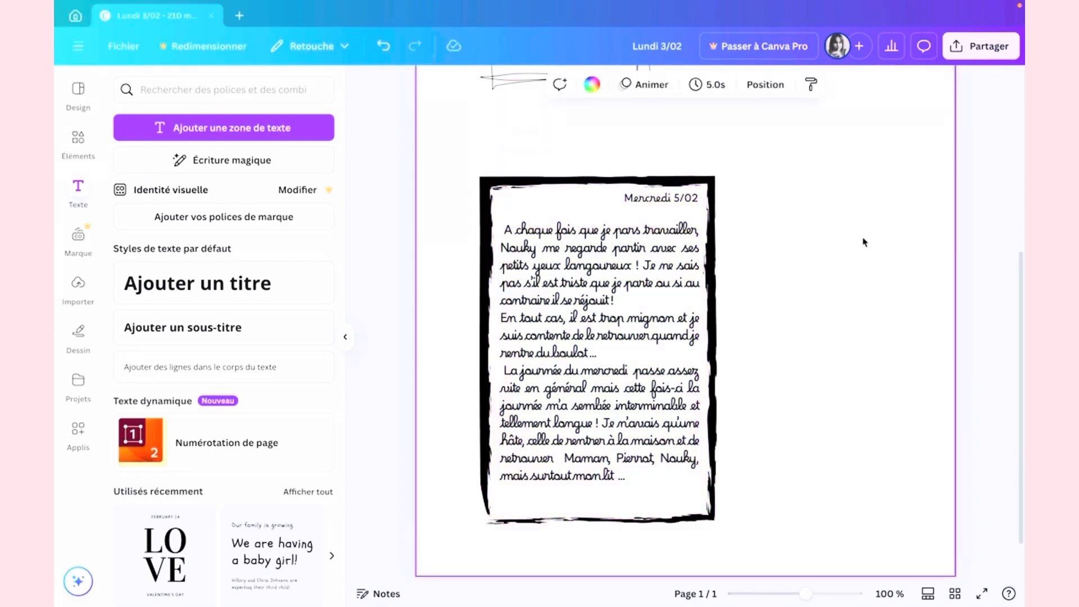
# Move the grouped "Mercredi 5/02" label up and left, close to the page's left edge, and deselect it.
pyautogui.moveTo(695, 291); pyautogui.dragTo(663, 263)
pyautogui.click(777, 284)
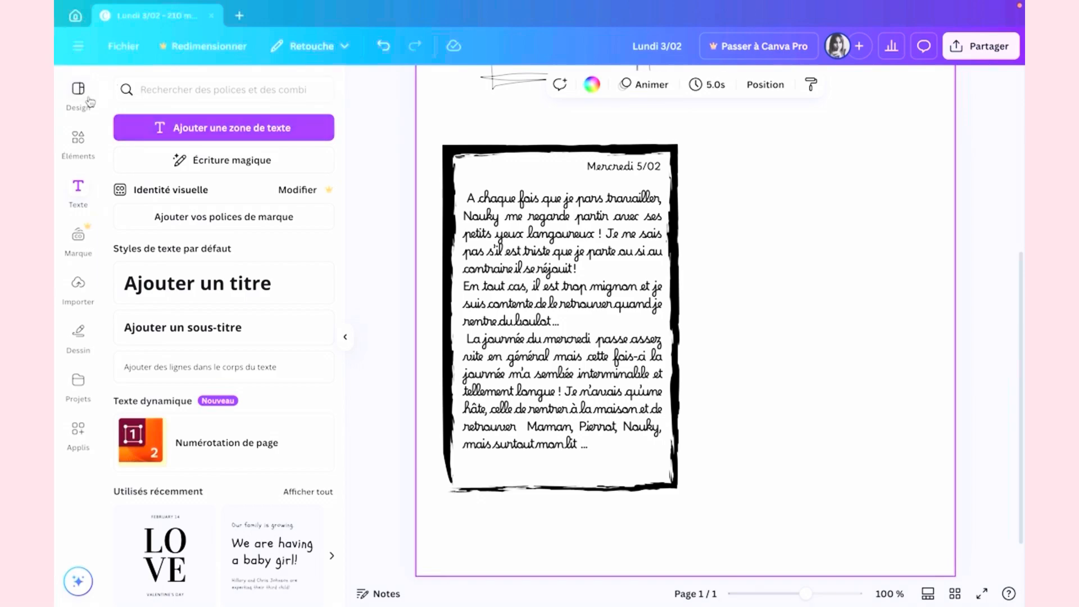
# Browse the recently used elements for a frame or decoration suited to another label.
pyautogui.click(80, 145)
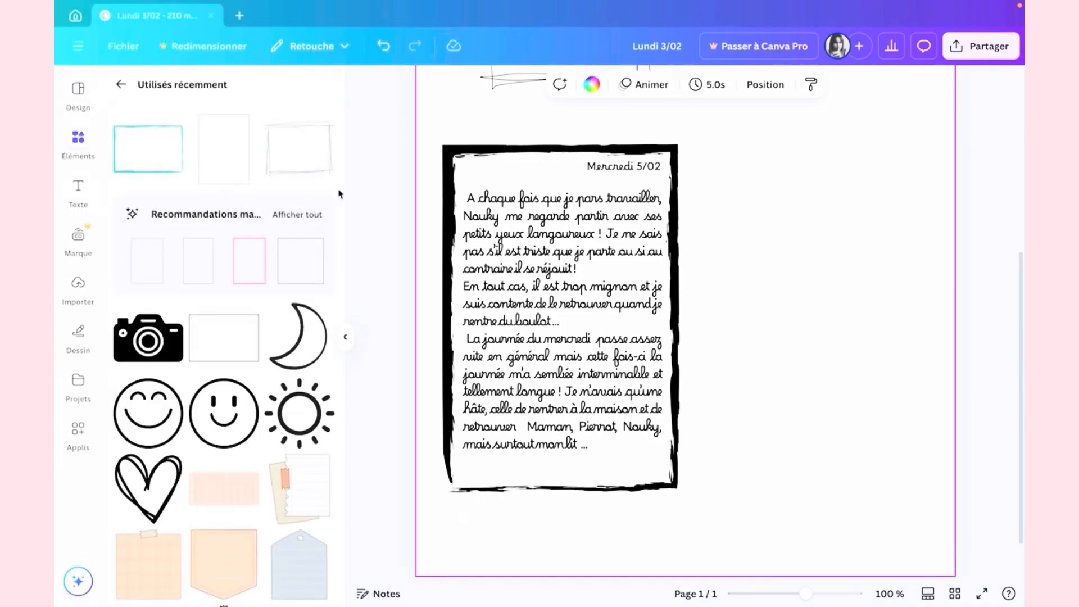
pyautogui.scroll(-5, 339, 190)
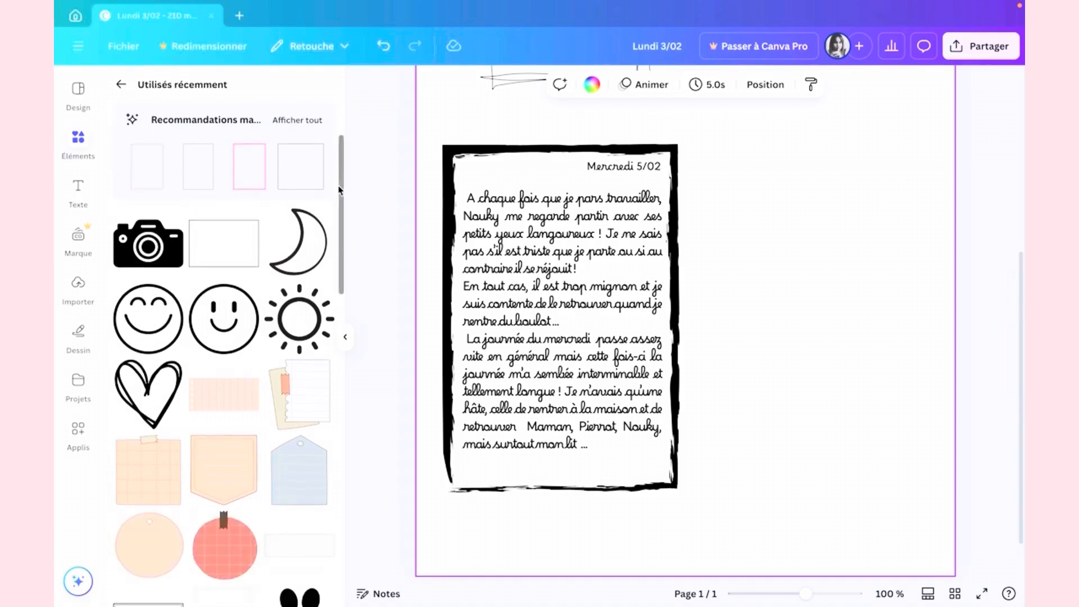
pyautogui.scroll(5, 343, 200)
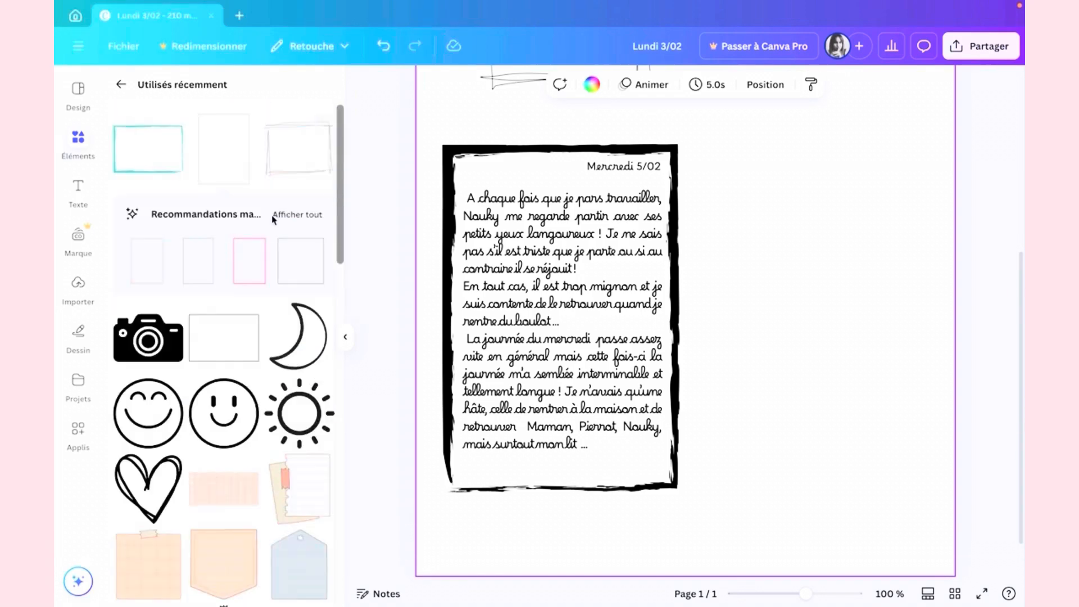
pyautogui.scroll(-5, 273, 219)
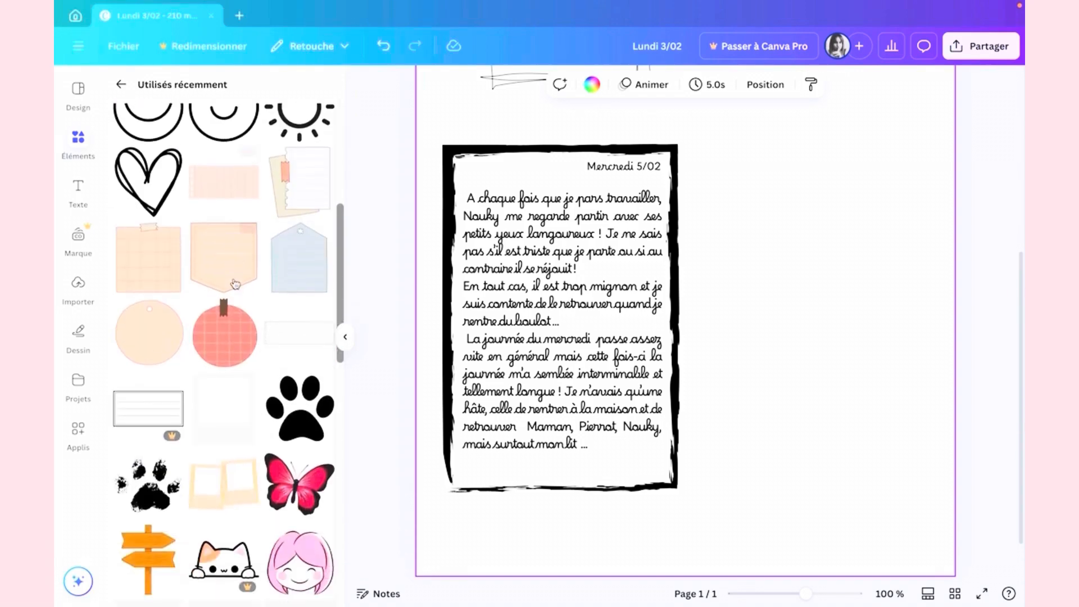
pyautogui.scroll(-2, 235, 284)
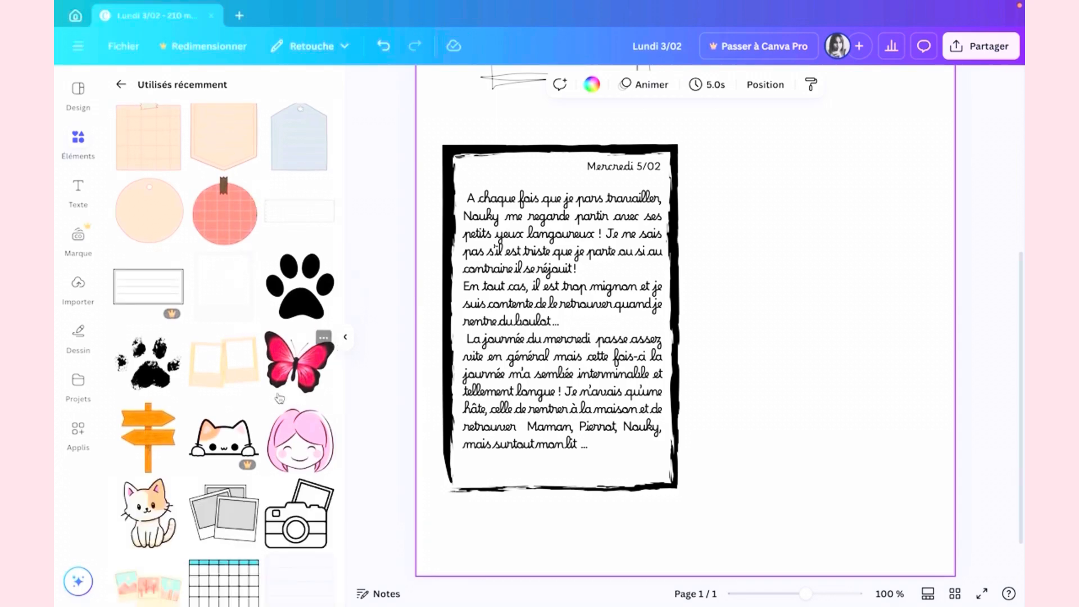
pyautogui.scroll(-4, 279, 398)
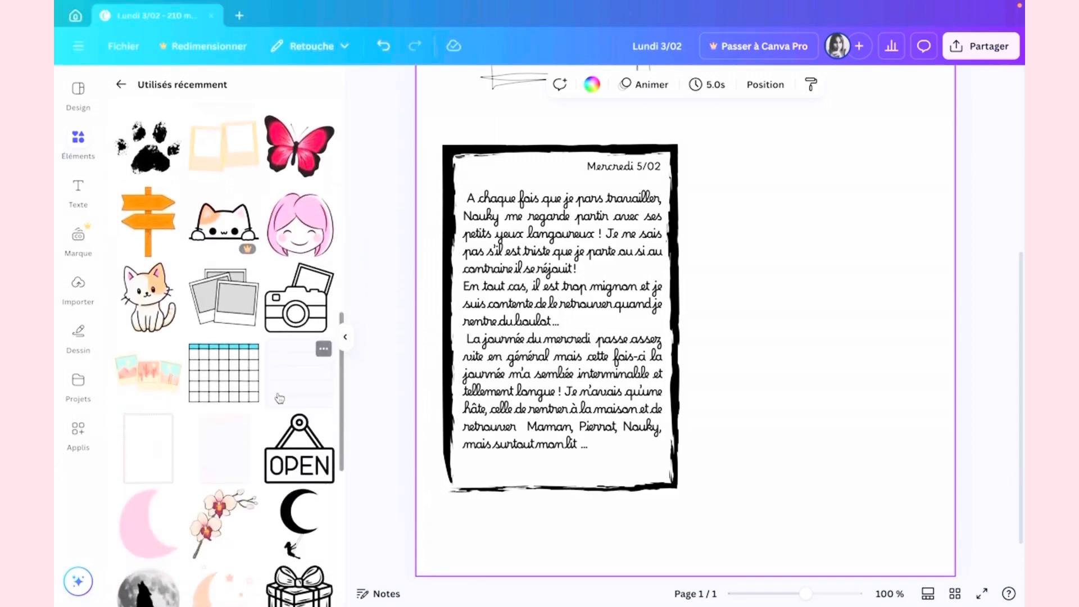
pyautogui.scroll(-3, 279, 399)
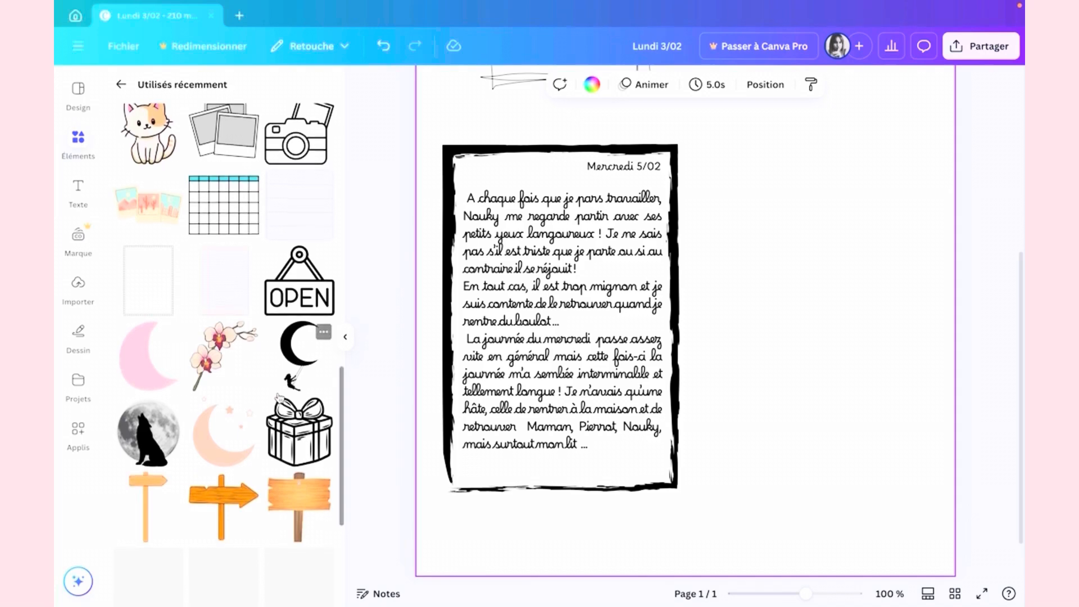
pyautogui.scroll(10, 279, 398)
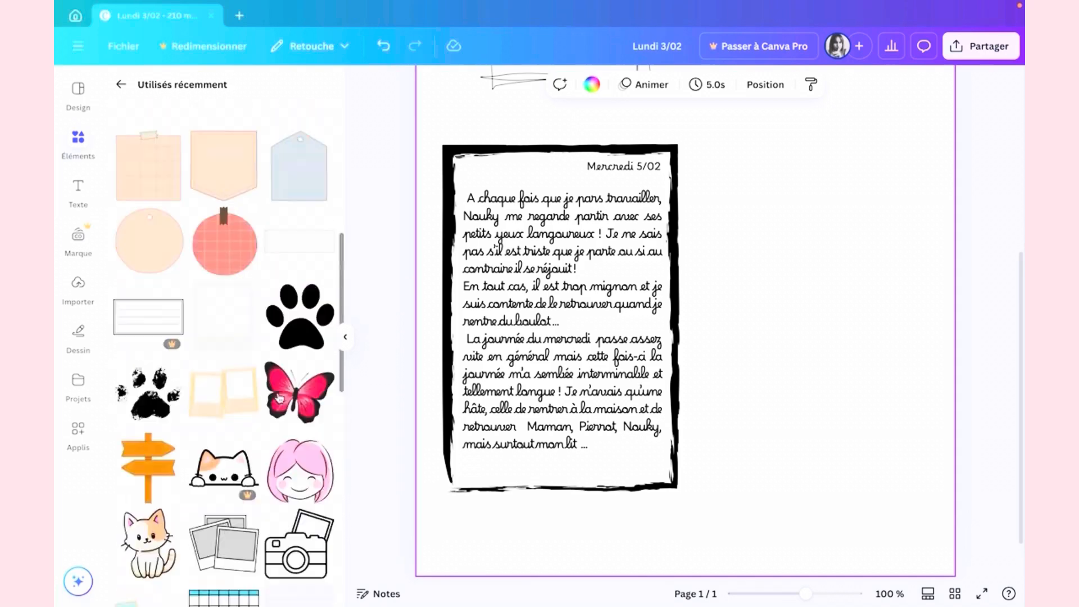
# Search the elements for "contour rectangle" and look through all the matching illustrations for another outline.
pyautogui.click(121, 85)
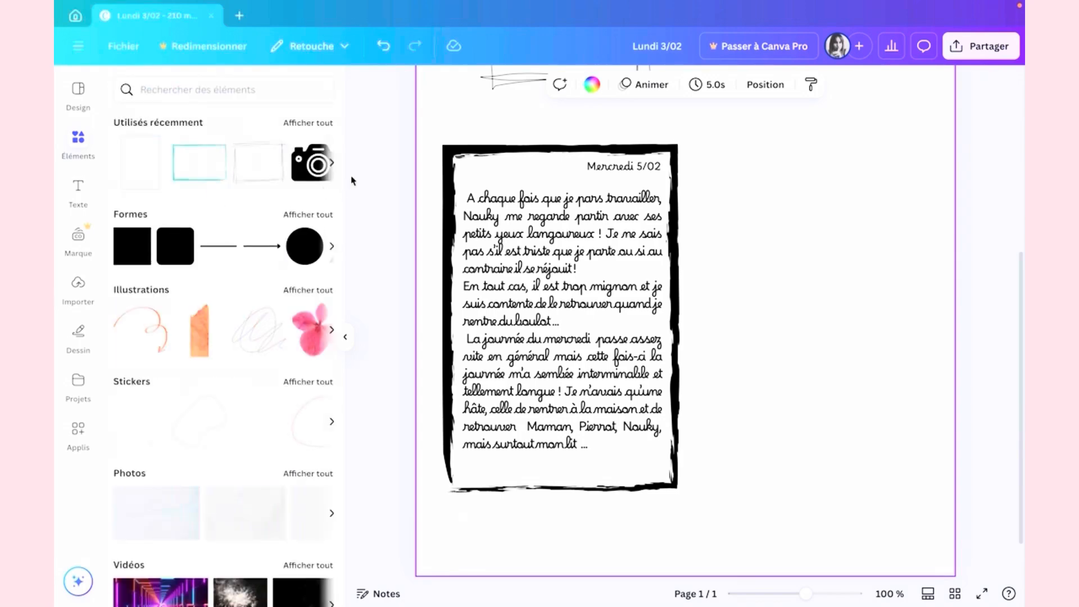
pyautogui.click(231, 87)
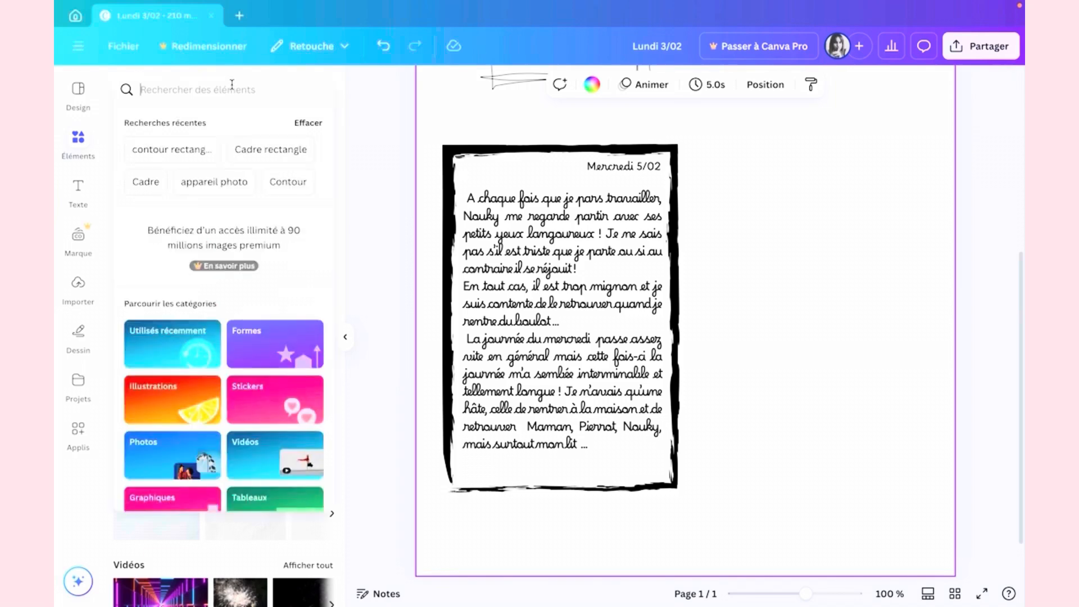
pyautogui.click(172, 151)
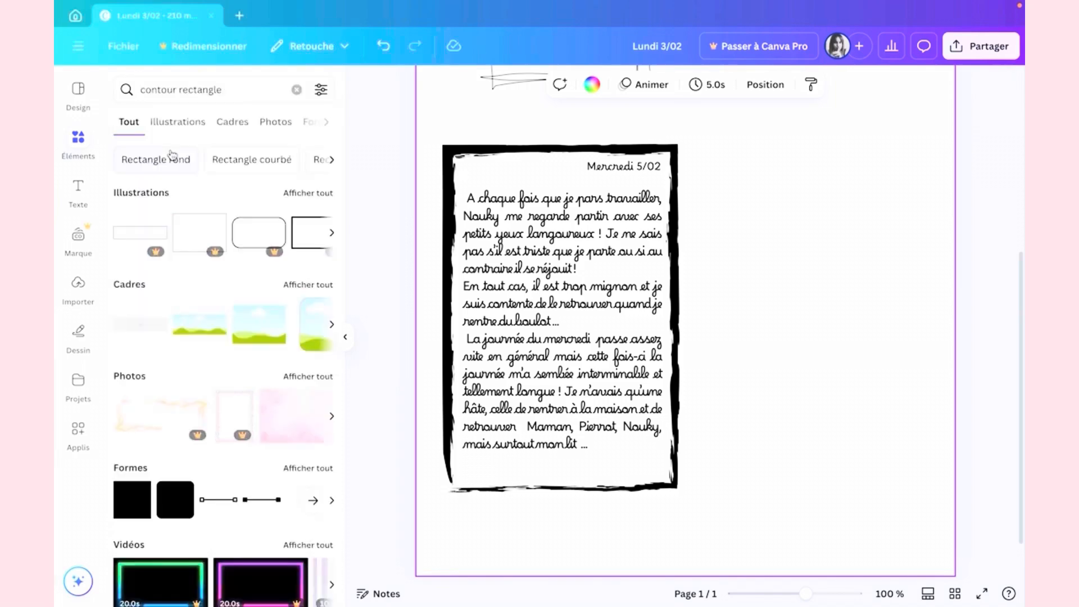
pyautogui.click(323, 194)
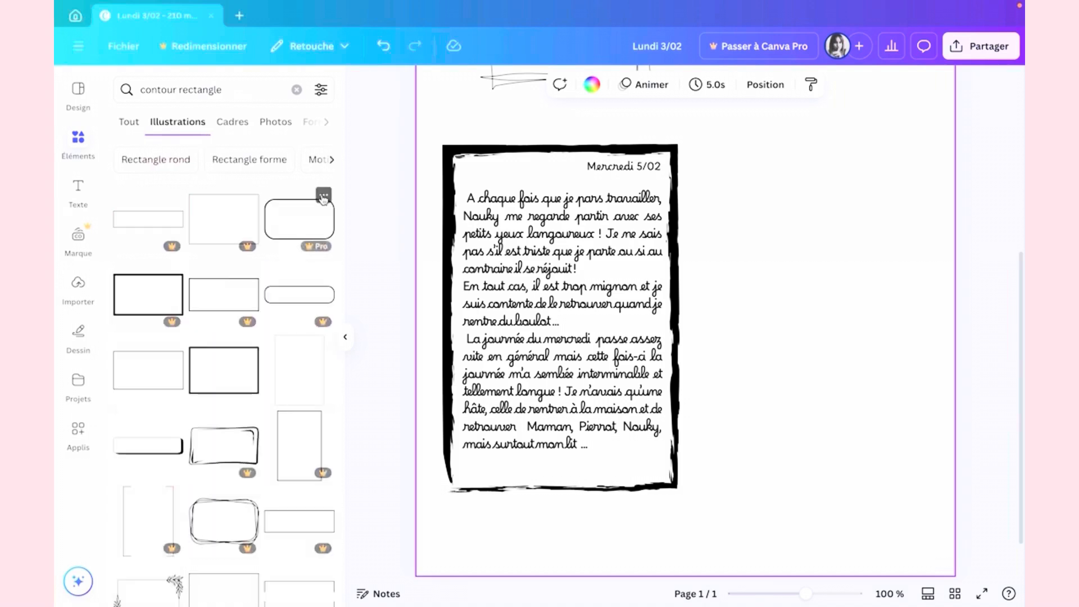
pyautogui.scroll(-2, 282, 273)
pyautogui.scroll(-2, 283, 274)
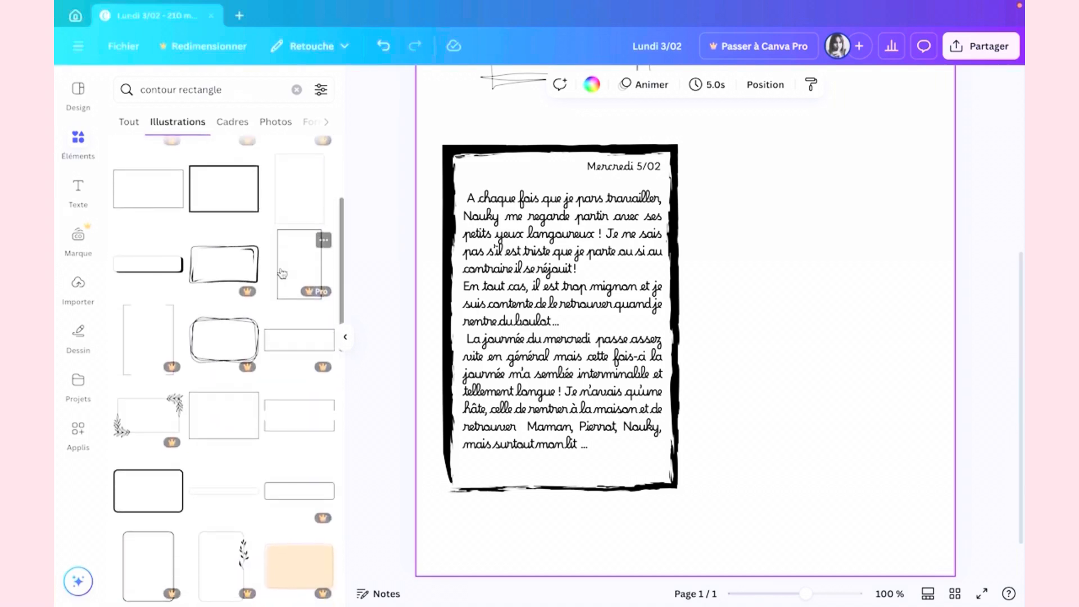
pyautogui.scroll(-1, 282, 274)
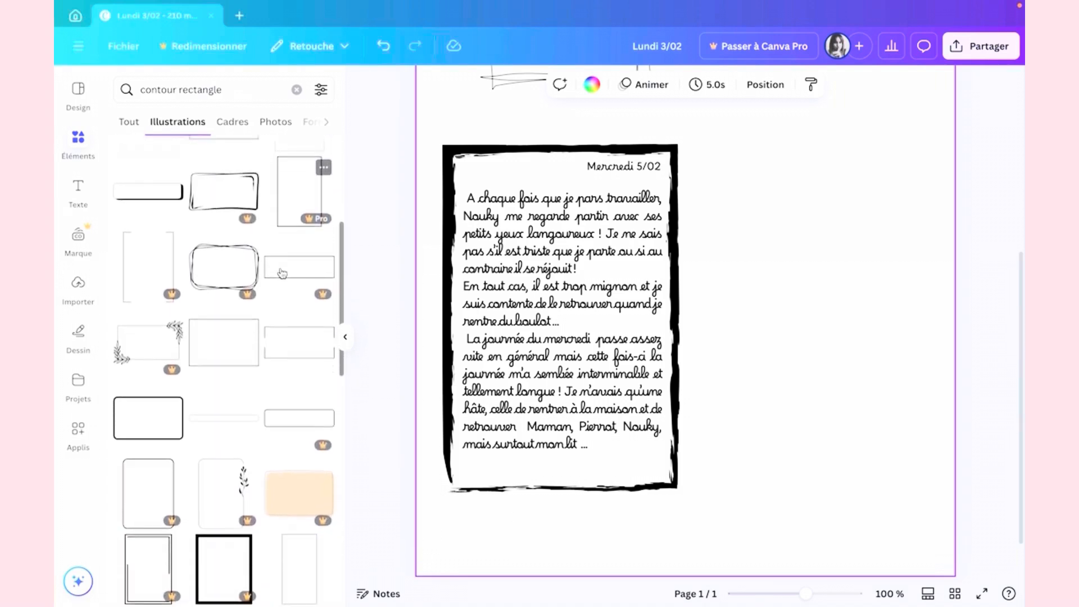
pyautogui.scroll(-4, 282, 273)
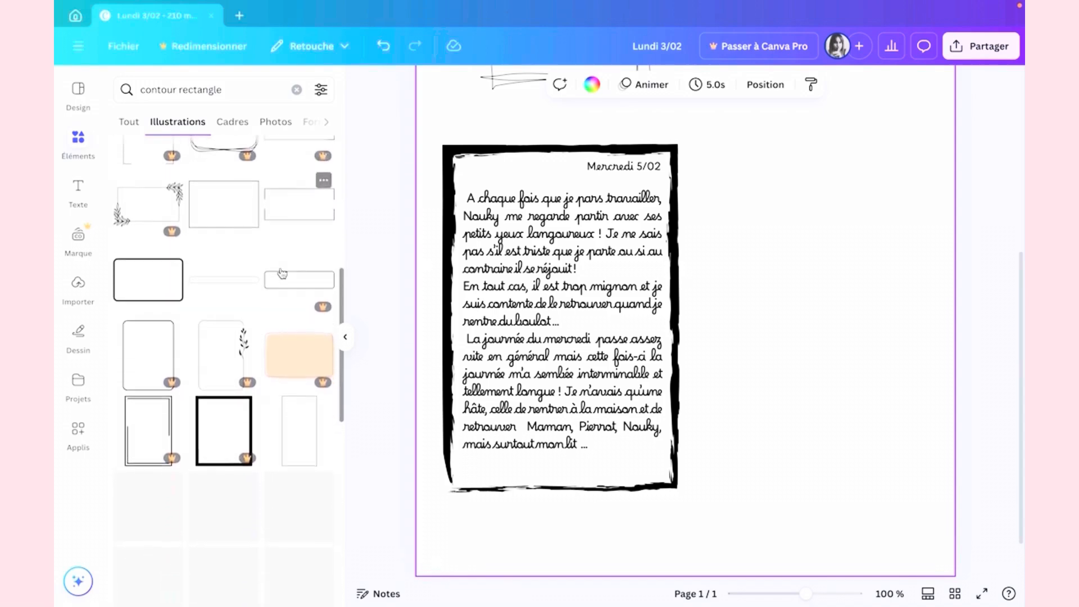
# Browse the "contour rectangle" illustration results for possible frames for the diary page.
pyautogui.scroll(-3, 282, 274)
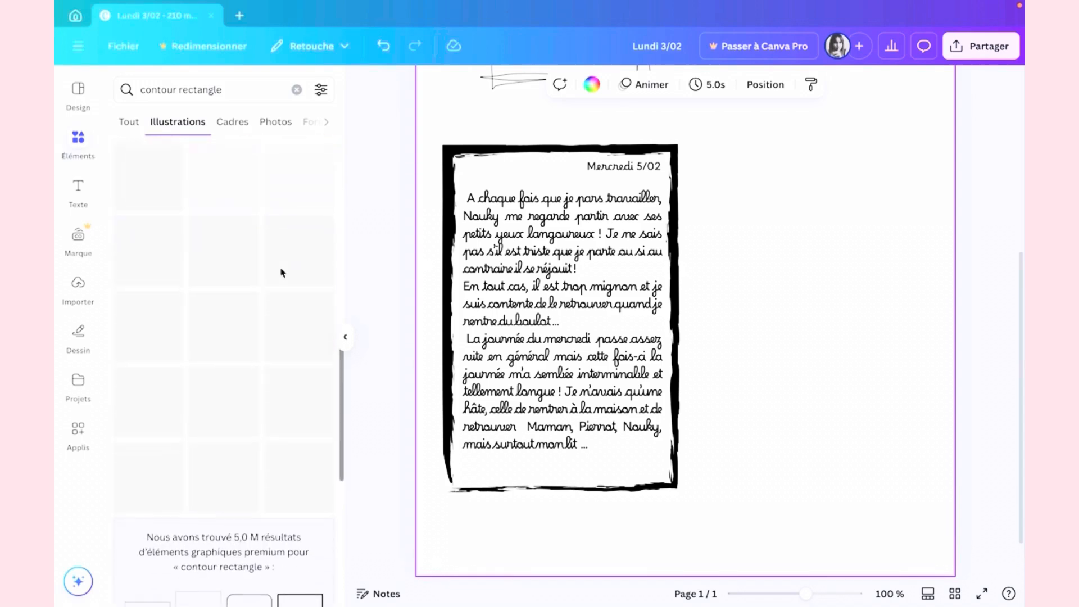
pyautogui.scroll(5, 282, 274)
pyautogui.scroll(6, 283, 274)
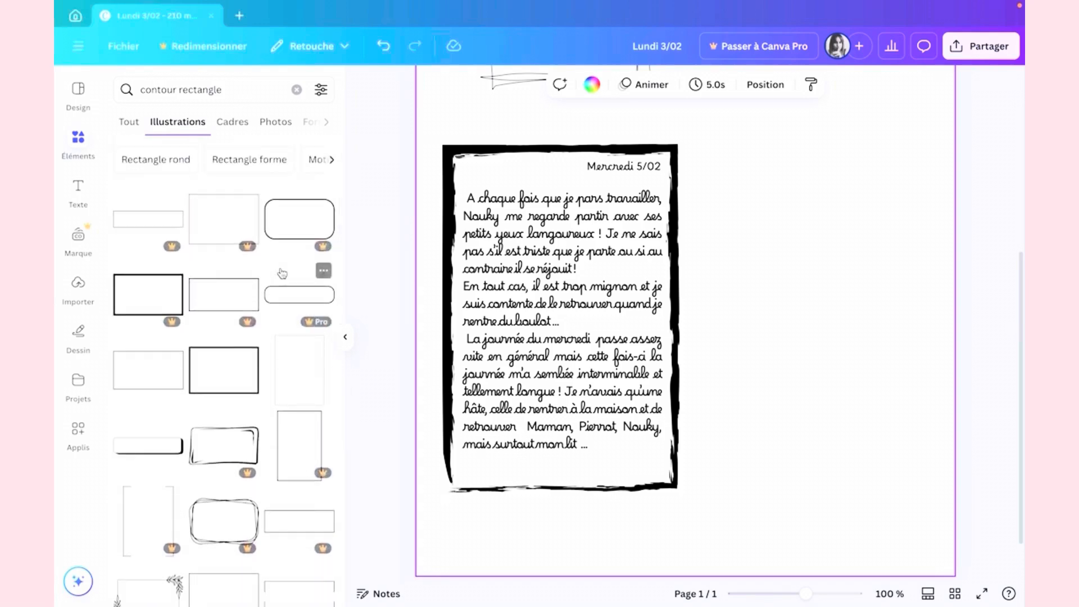
pyautogui.scroll(-3, 282, 274)
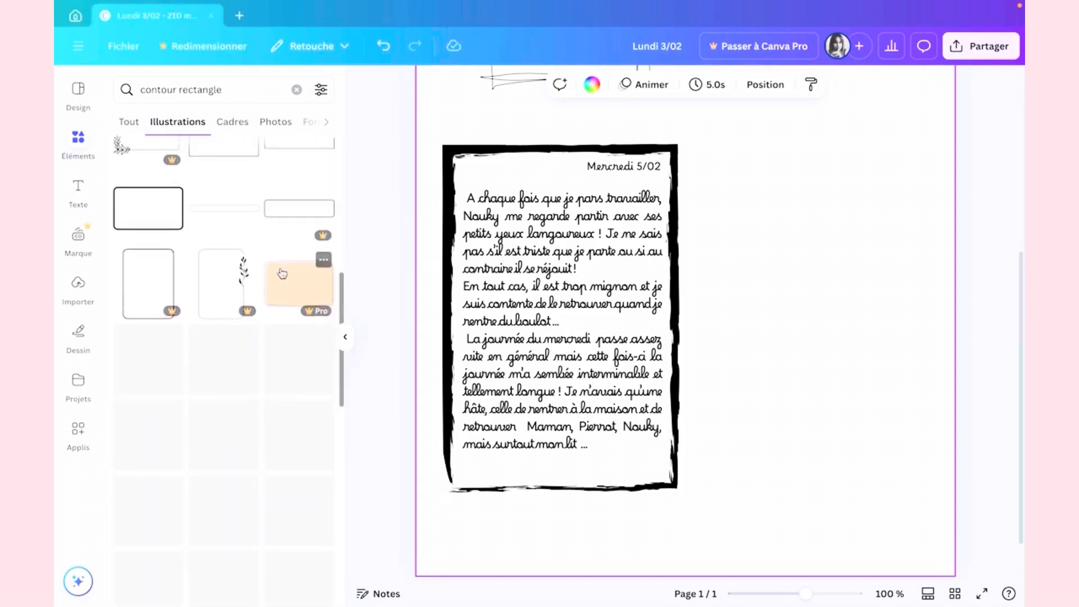
pyautogui.scroll(-5, 282, 273)
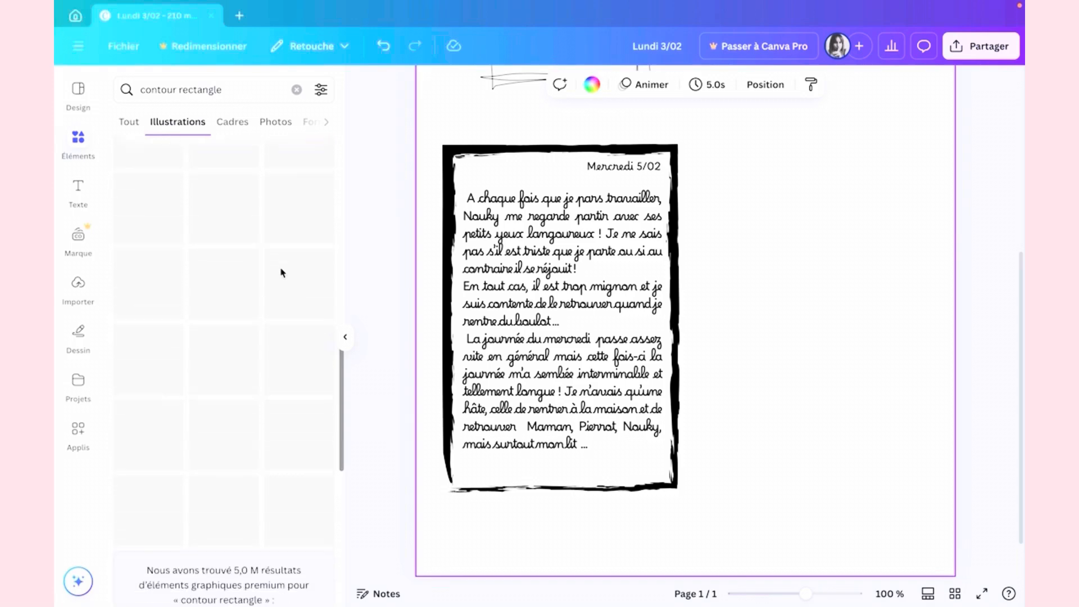
pyautogui.scroll(-5, 282, 273)
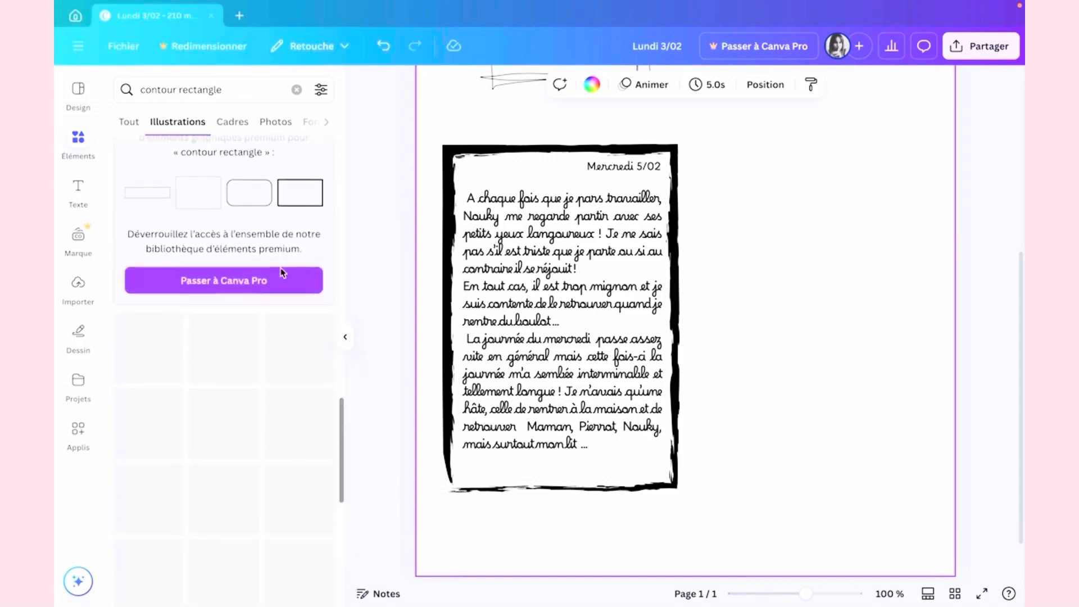
pyautogui.scroll(-2, 282, 273)
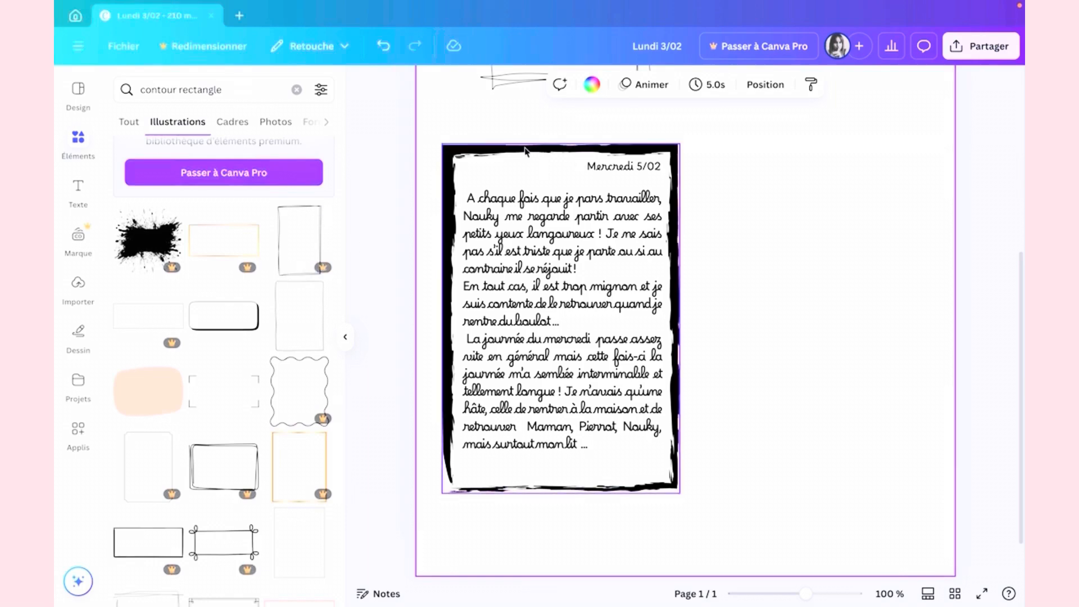
# Ungroup the framed "Mercredi 5/02" entry, duplicate its frame and texts, and place the copy beside the original.
pyautogui.click(467, 153)
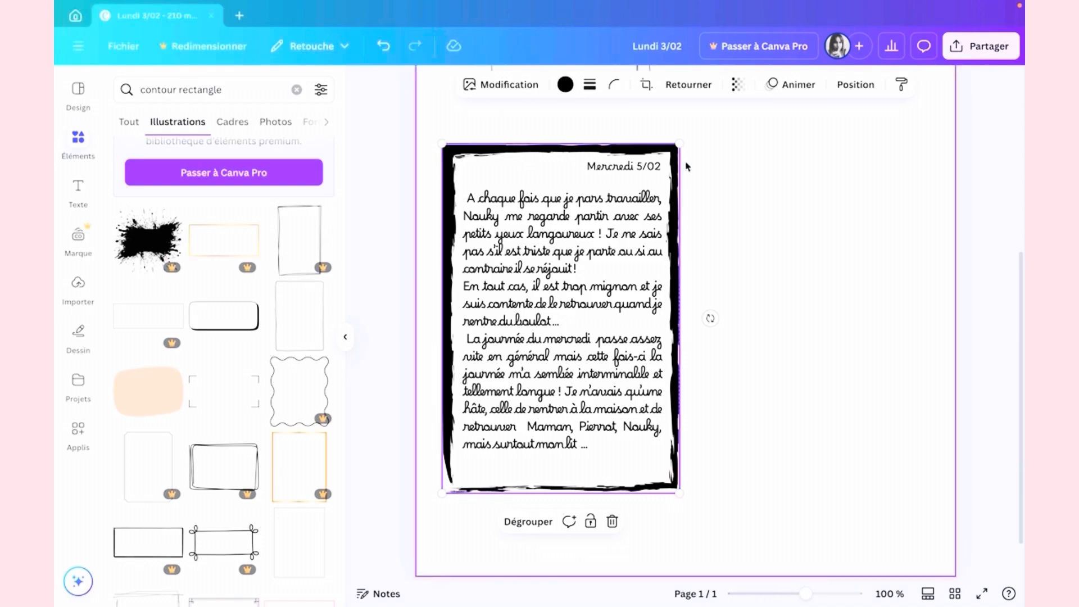
pyautogui.click(739, 185)
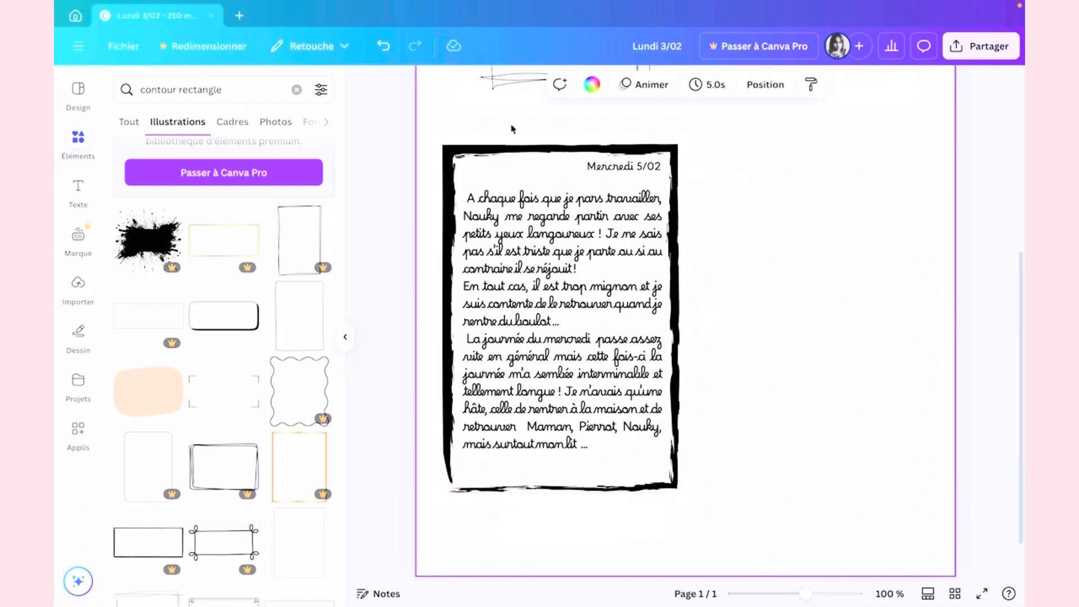
pyautogui.click(455, 155)
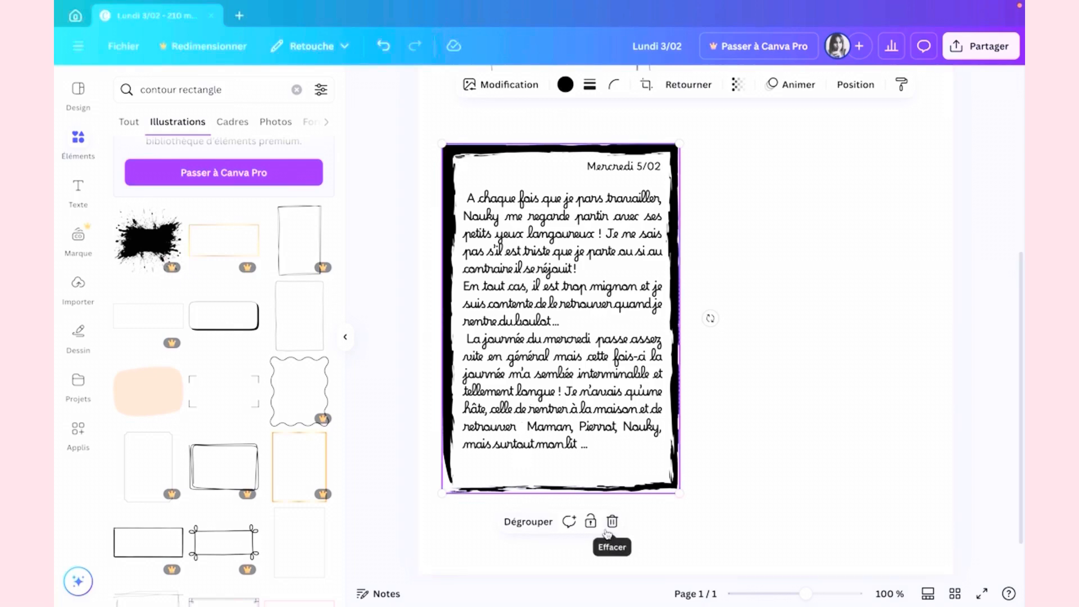
pyautogui.click(528, 521)
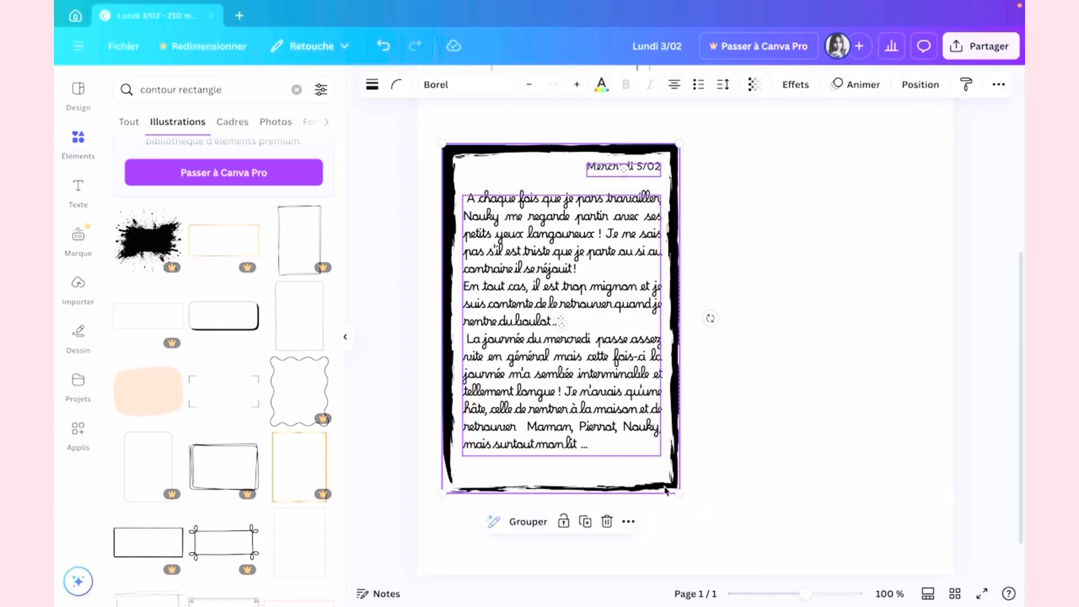
pyautogui.click(585, 522)
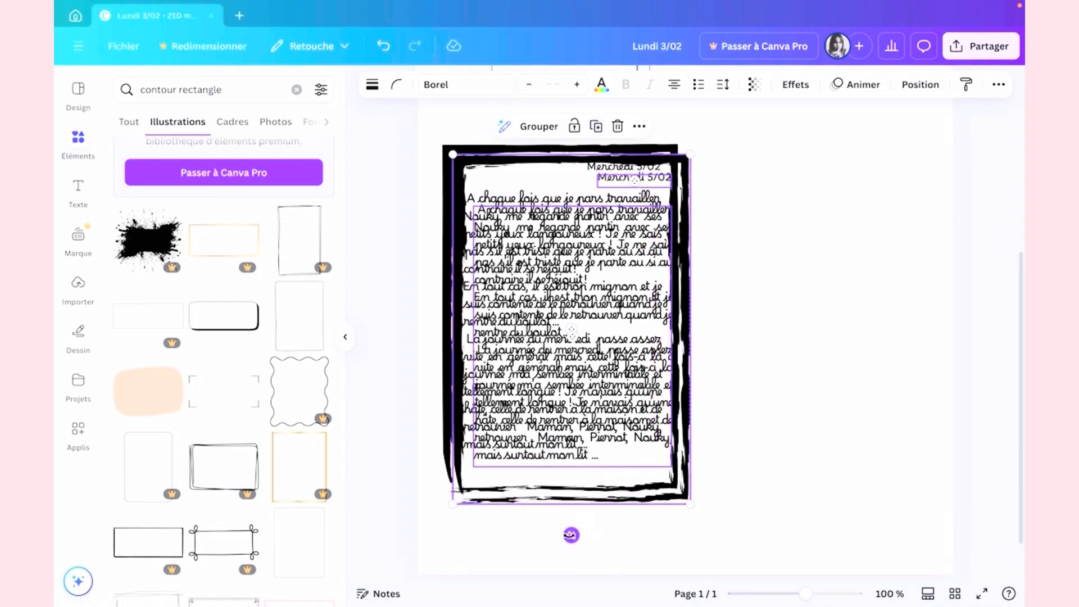
pyautogui.moveTo(550, 508); pyautogui.dragTo(791, 493)
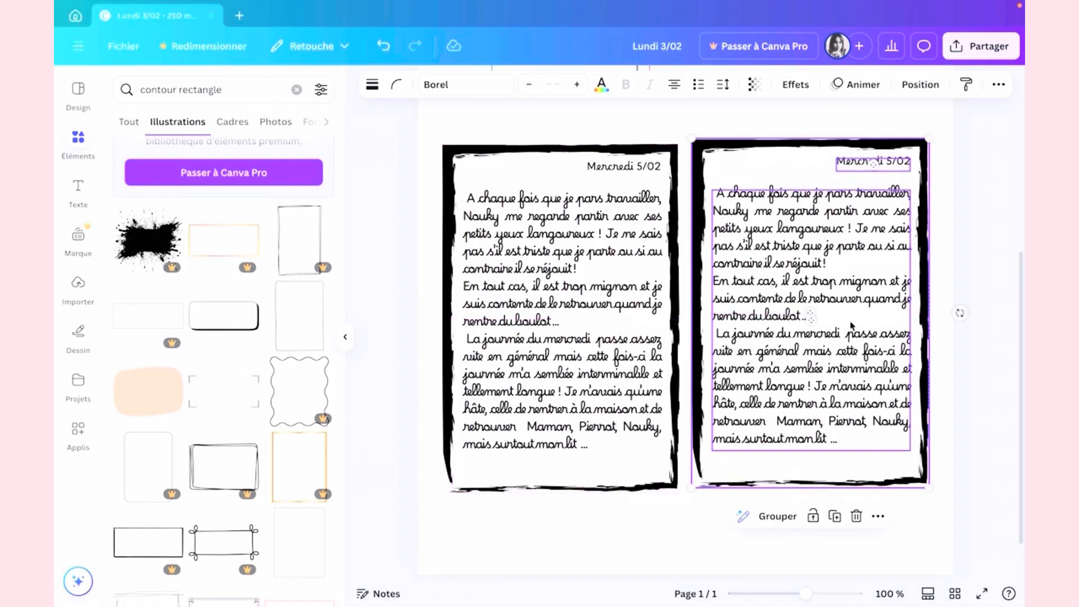
pyautogui.press('Delete')
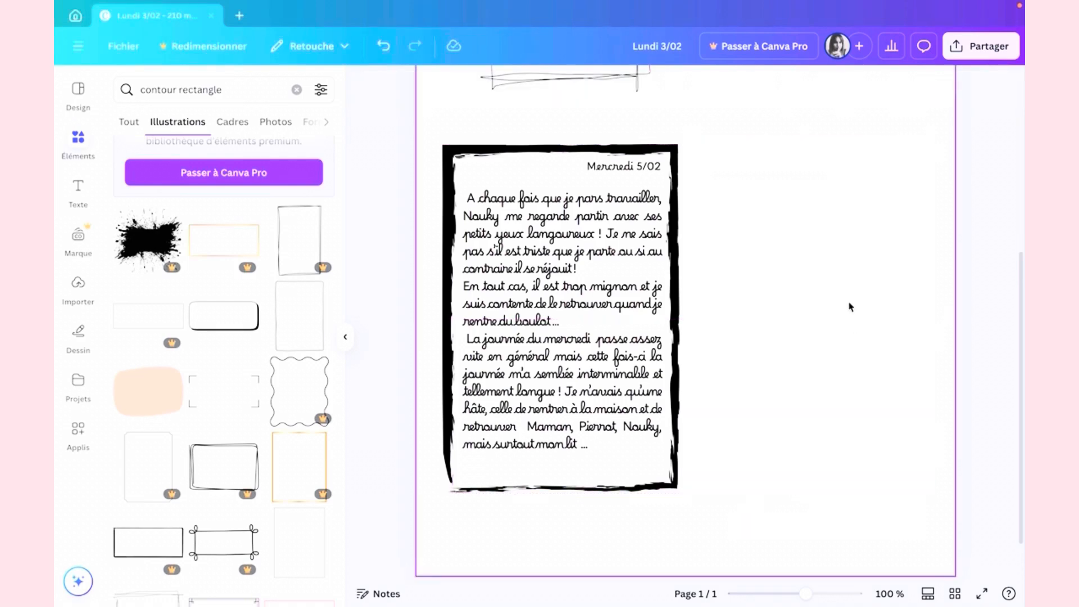
pyautogui.scroll(4, 843, 217)
pyautogui.scroll(-2, 843, 217)
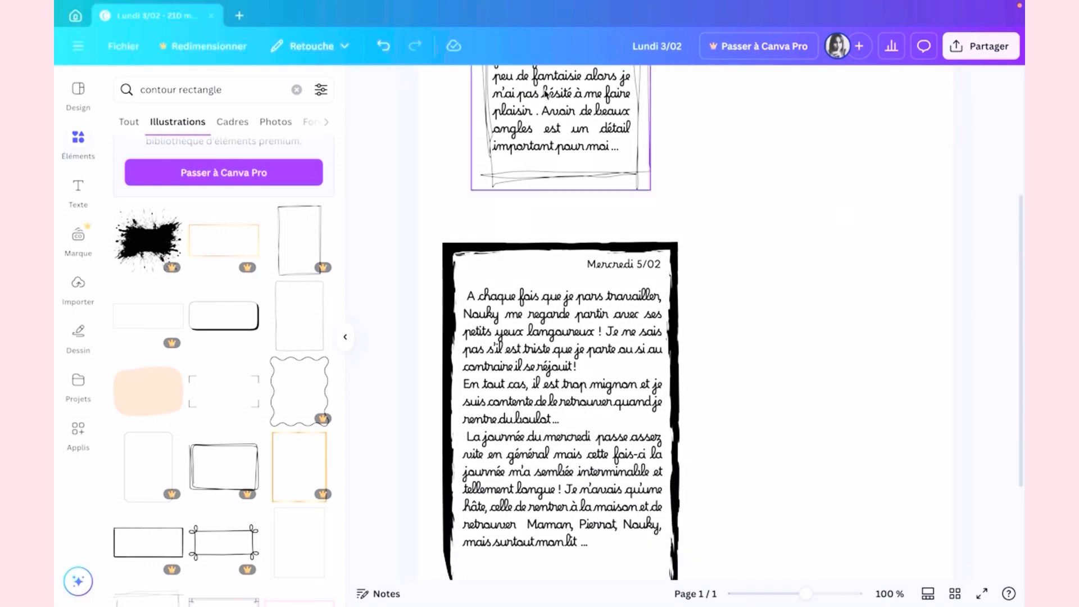
pyautogui.click(384, 46)
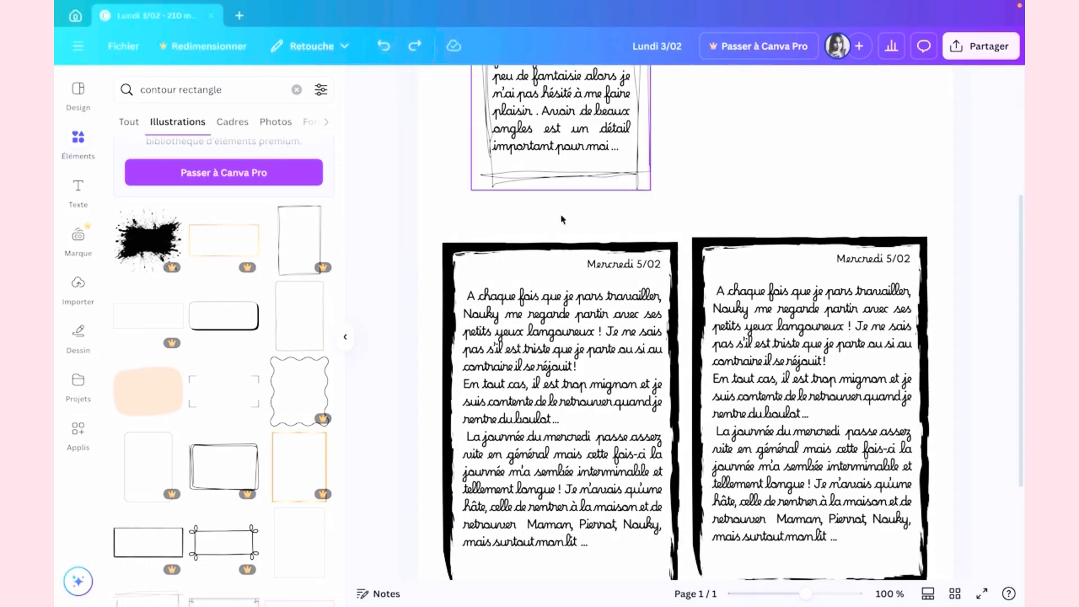
# Remove the body text and the date from the duplicated entry, leaving only its black frame.
pyautogui.scroll(-2, 562, 219)
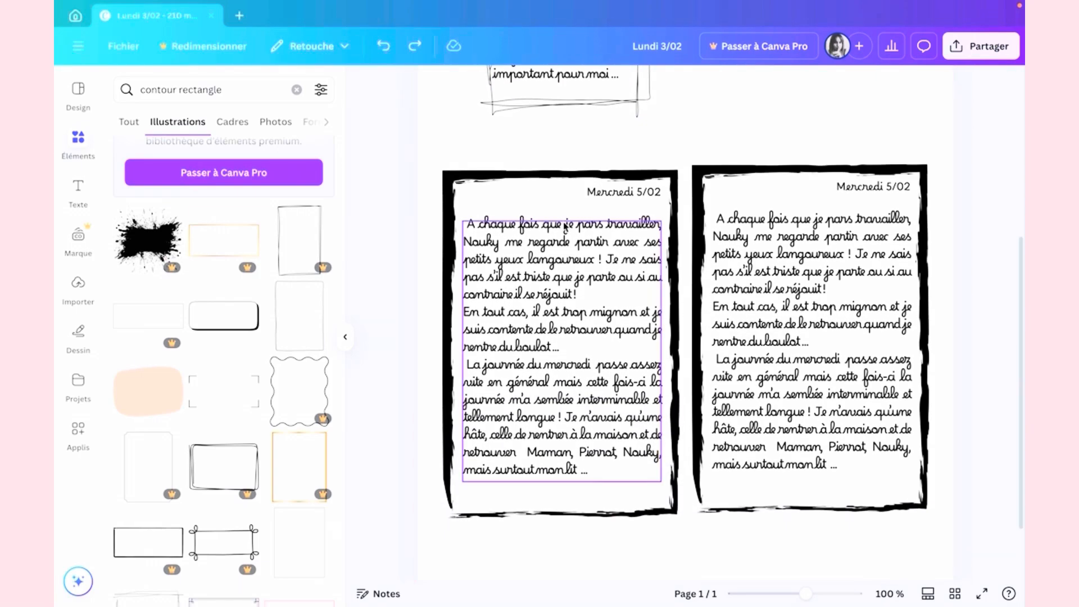
pyautogui.click(845, 339)
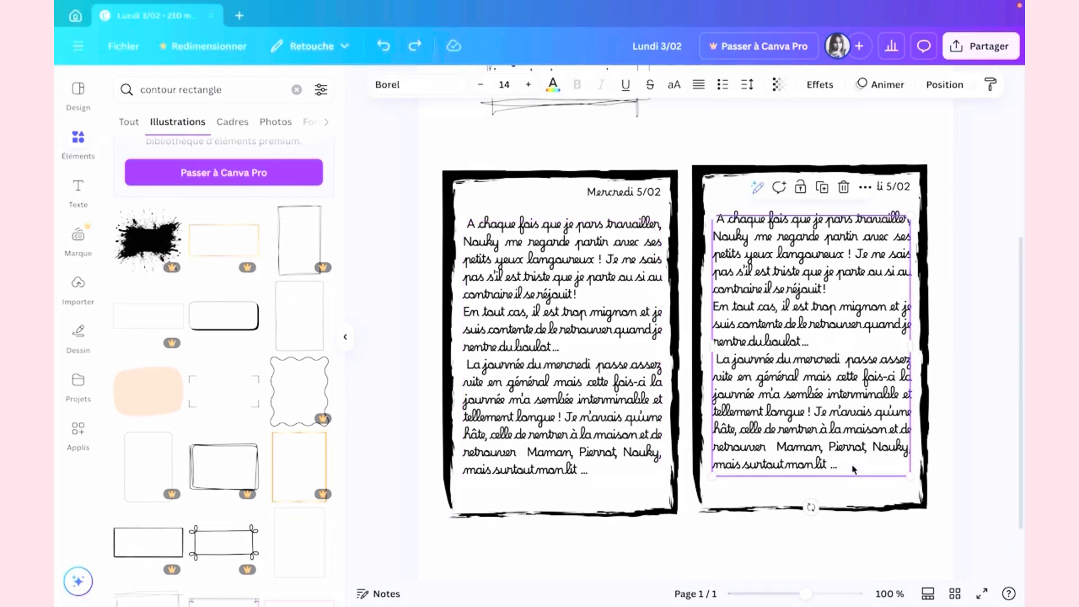
pyautogui.doubleClick(853, 470)
pyautogui.press('BackSpace')
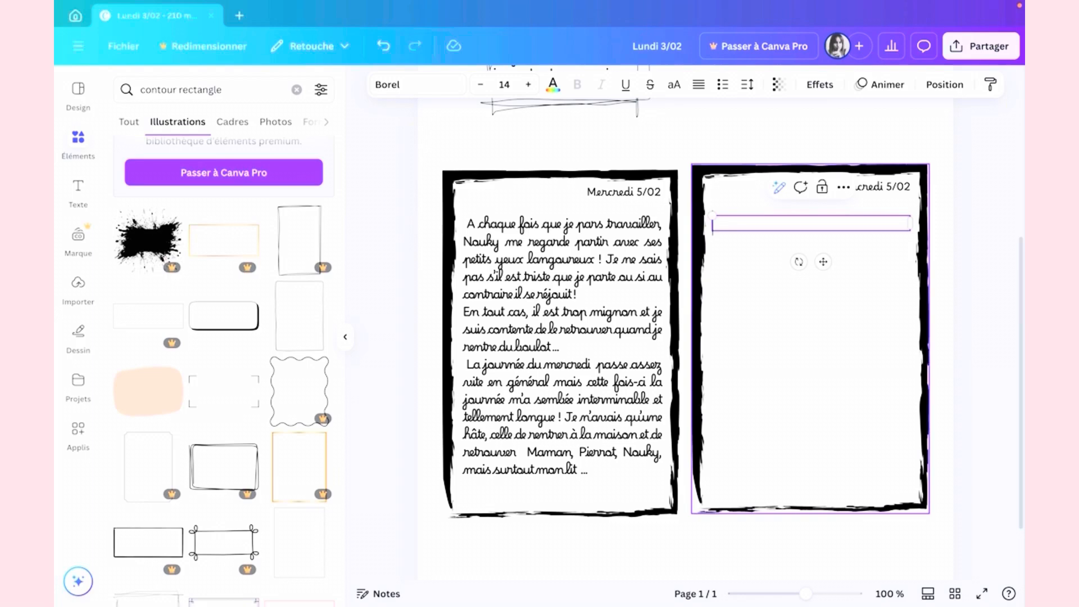
pyautogui.click(909, 190)
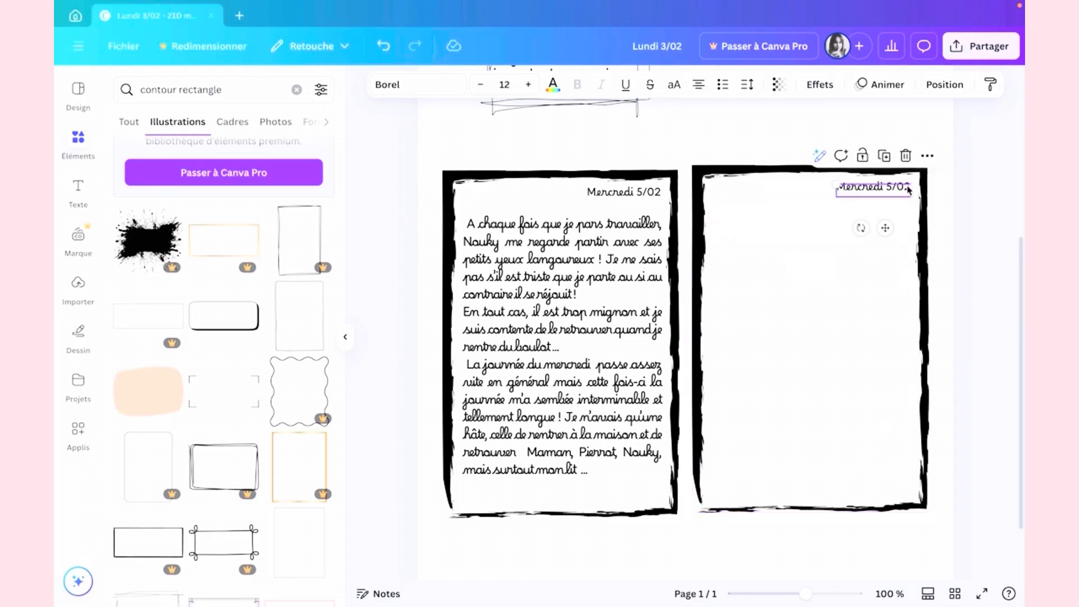
pyautogui.press('Delete')
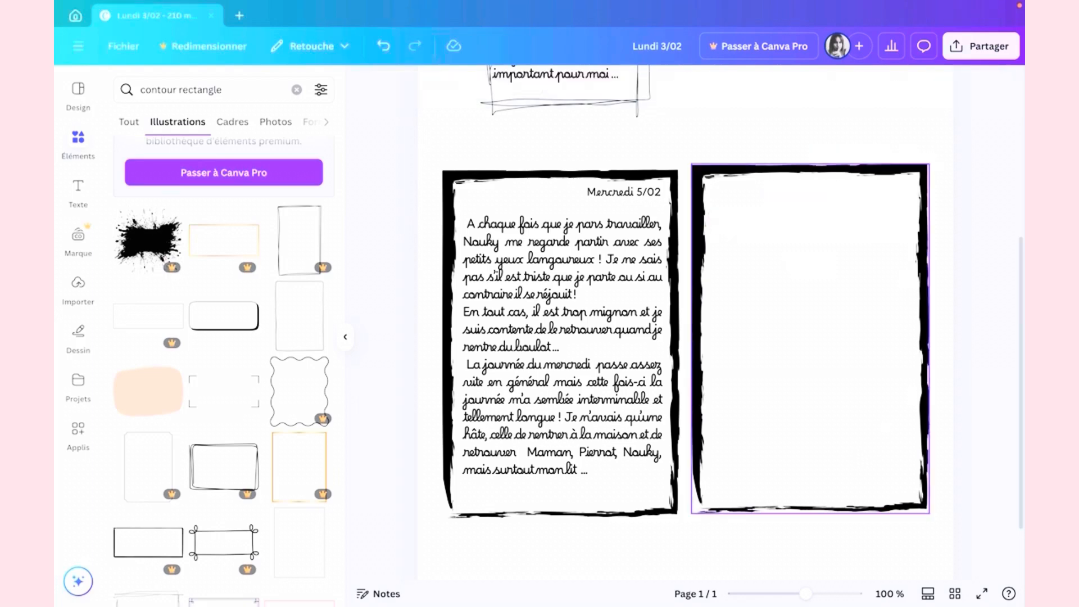
# Group the original entry's frame, "Mercredi 5/02" date and body text together.
pyautogui.click(738, 209)
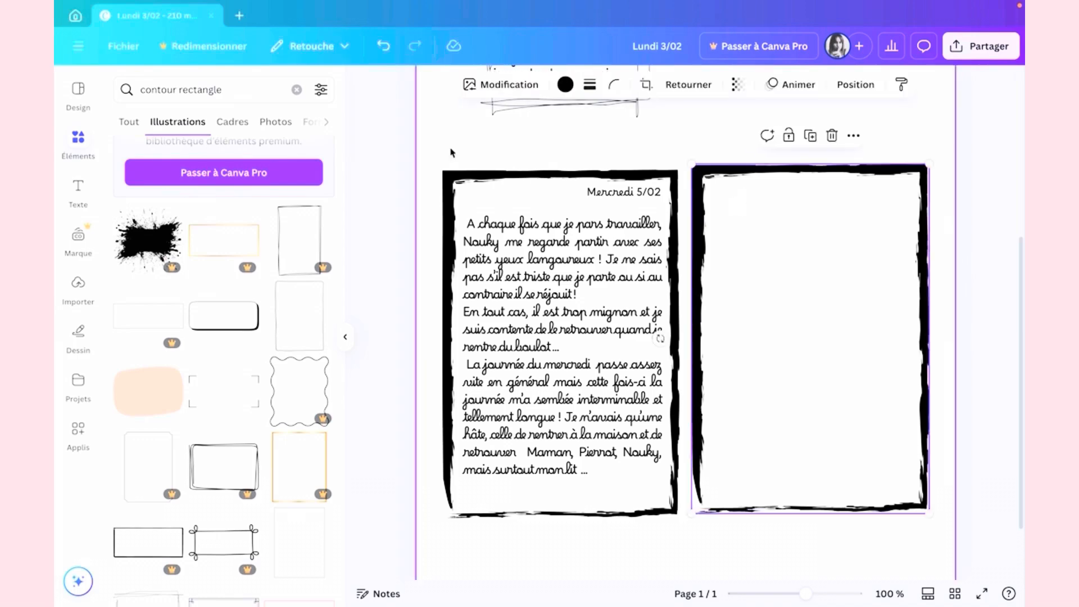
pyautogui.moveTo(436, 142); pyautogui.dragTo(686, 549)
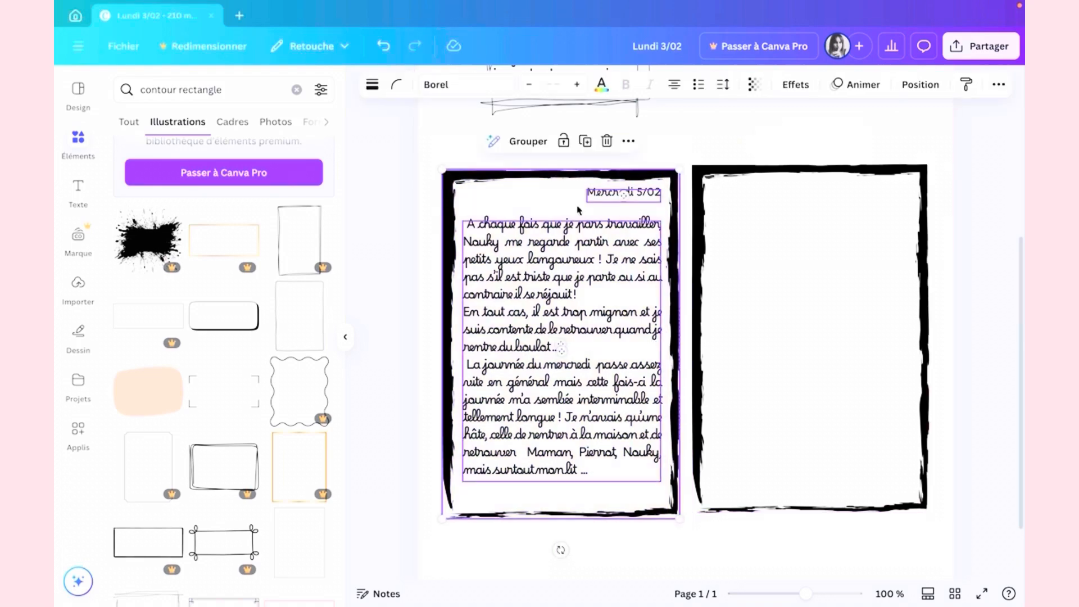
pyautogui.click(529, 141)
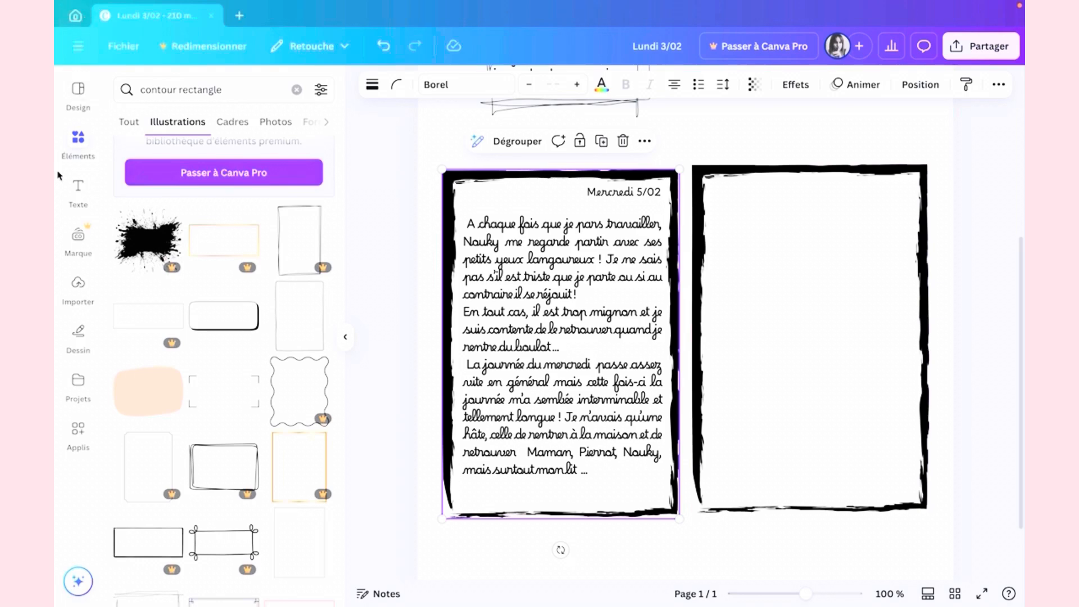
# Add a new text box and place it centred near the upper edge inside the empty frame.
pyautogui.click(78, 191)
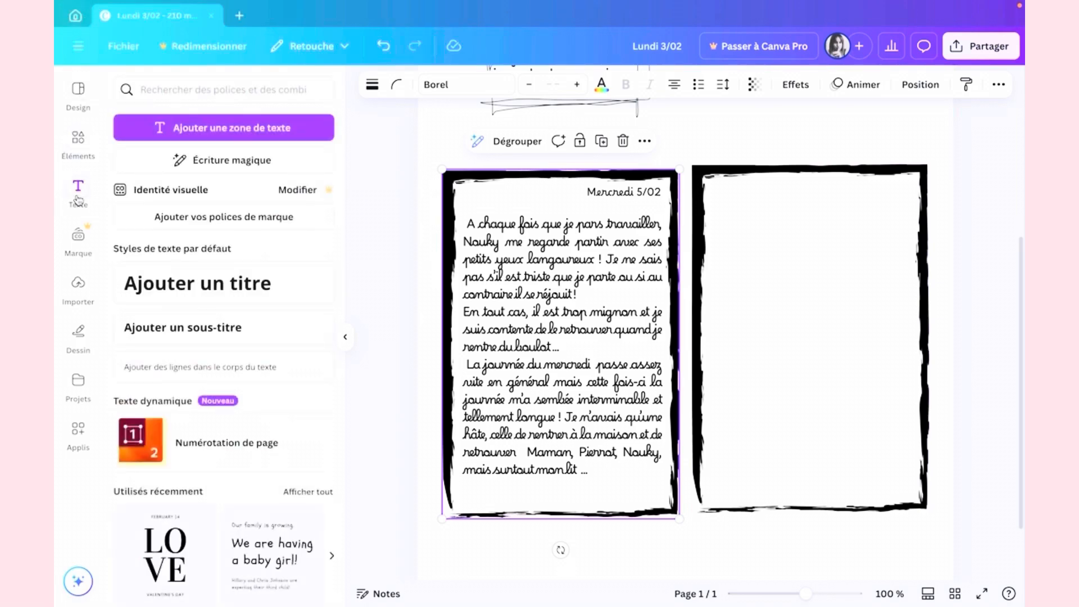
pyautogui.click(258, 137)
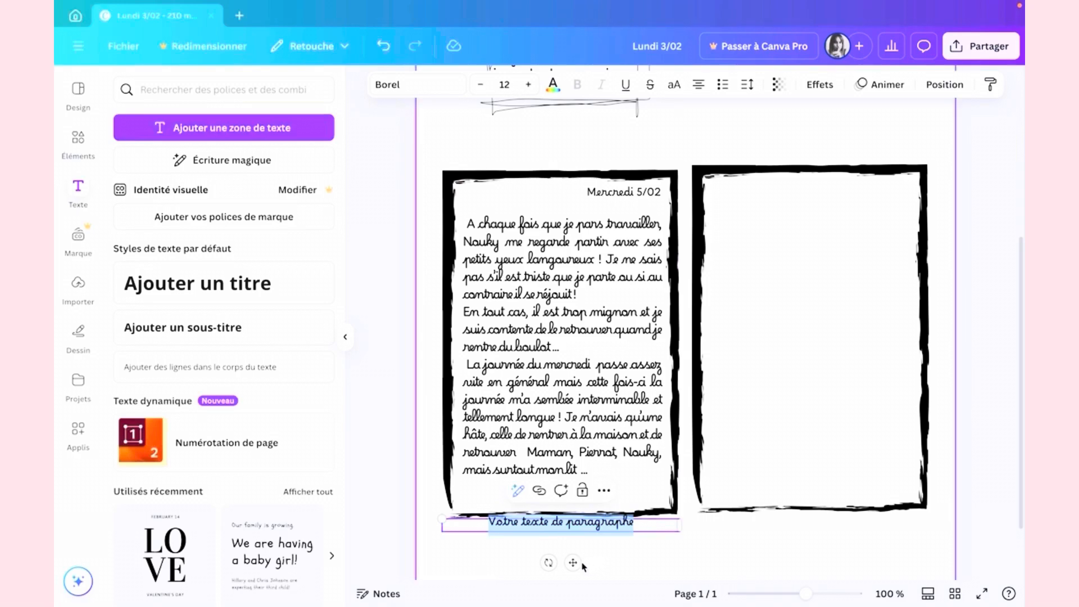
pyautogui.moveTo(573, 559); pyautogui.dragTo(824, 235)
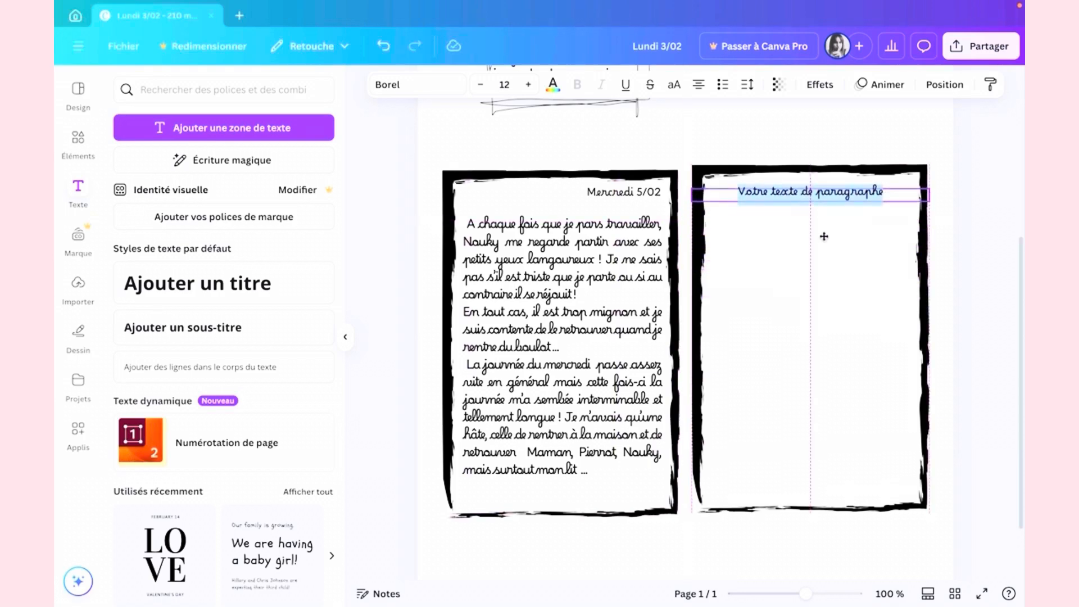
# Set the new text box's font size to 14 and its alignment to justified.
pyautogui.click(532, 89)
pyautogui.click(532, 89)
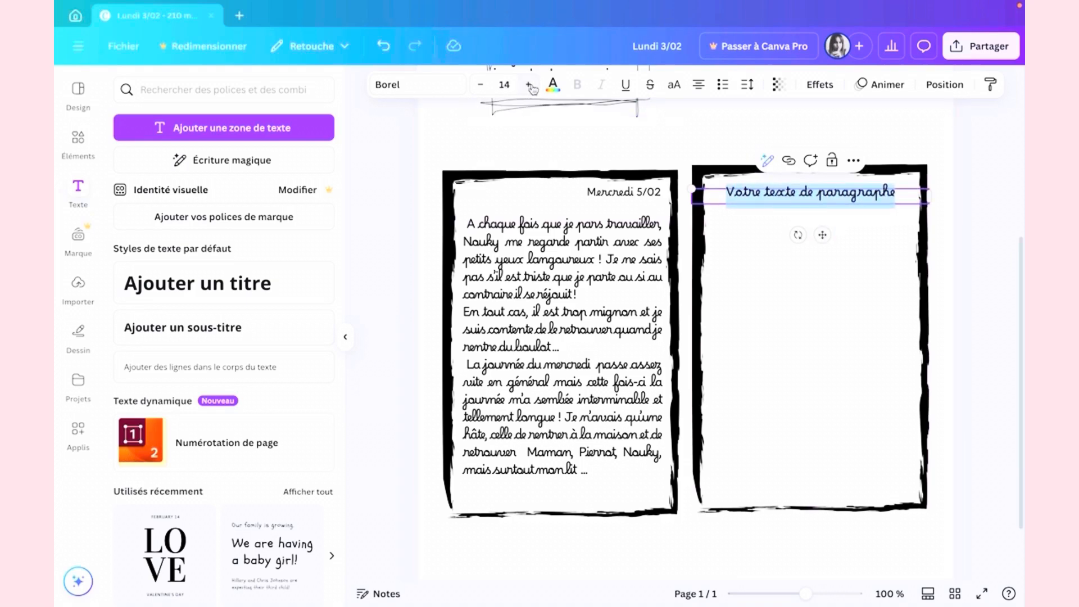
pyautogui.click(699, 87)
pyautogui.click(700, 90)
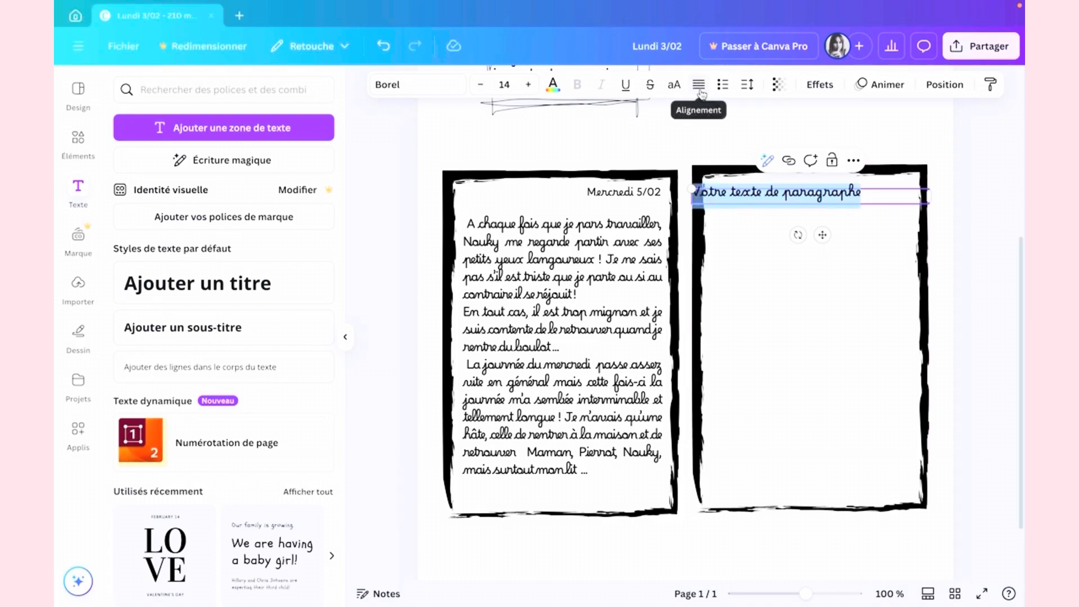
# Clear all the placeholder text from the new text box in the empty frame.
pyautogui.click(880, 198)
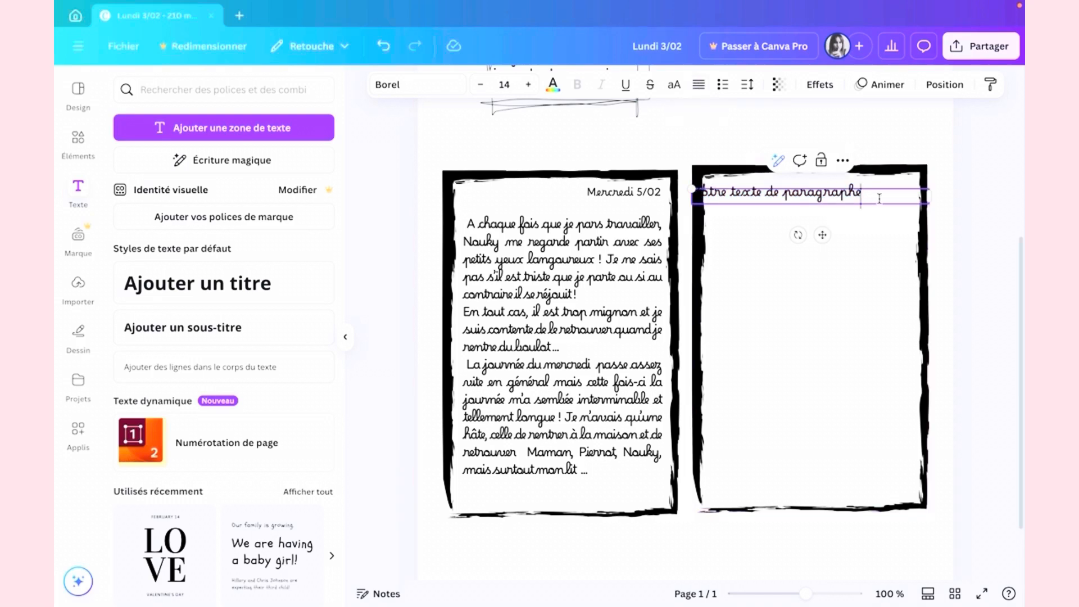
pyautogui.press('BackSpace')
pyautogui.press('BackSpace')
pyautogui.press('BackSpace')
pyautogui.press('BackSpace')
pyautogui.press('BackSpace')
pyautogui.press('BackSpace')
pyautogui.press('BackSpace')
pyautogui.press('BackSpace')
pyautogui.press('BackSpace')
pyautogui.press('BackSpace')
pyautogui.press('BackSpace')
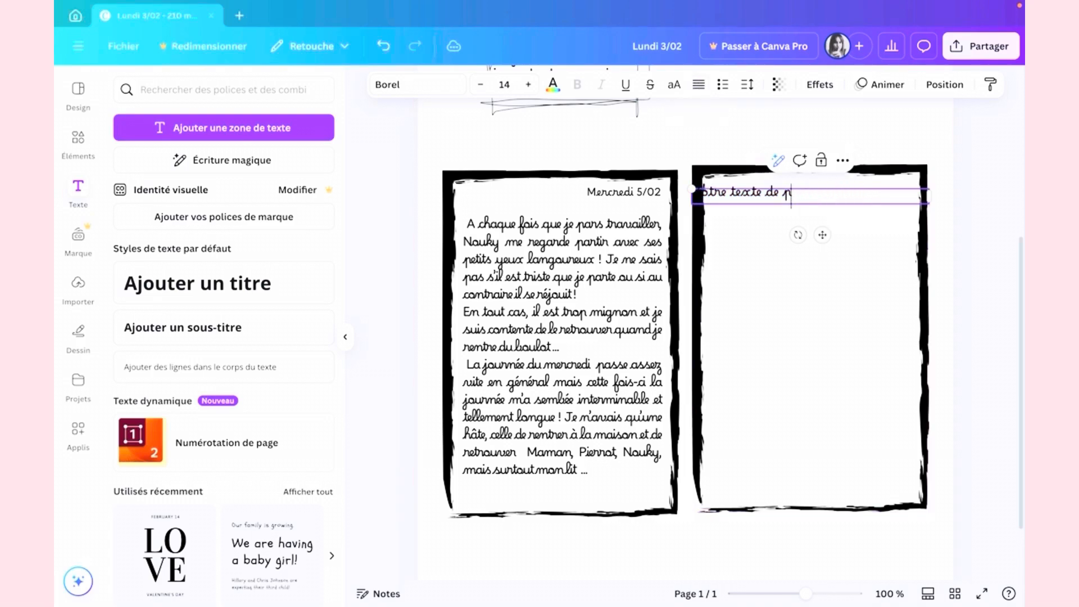
pyautogui.press('BackSpace')
pyautogui.press('BackSpace')
pyautogui.press('BackSpace')
pyautogui.press('BackSpace')
pyautogui.press('BackSpace')
pyautogui.press('BackSpace')
pyautogui.press('BackSpace')
pyautogui.press('BackSpace')
pyautogui.press('BackSpace')
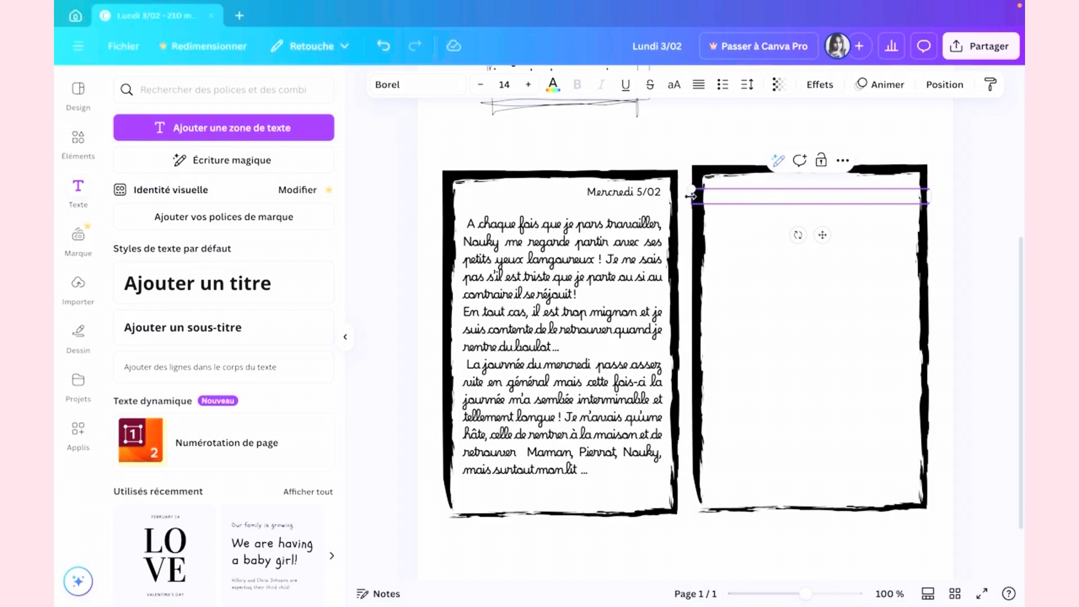
# Narrow the new text box to fit inside the second frame's borders and start its text with "...".
pyautogui.moveTo(690, 196); pyautogui.dragTo(707, 197)
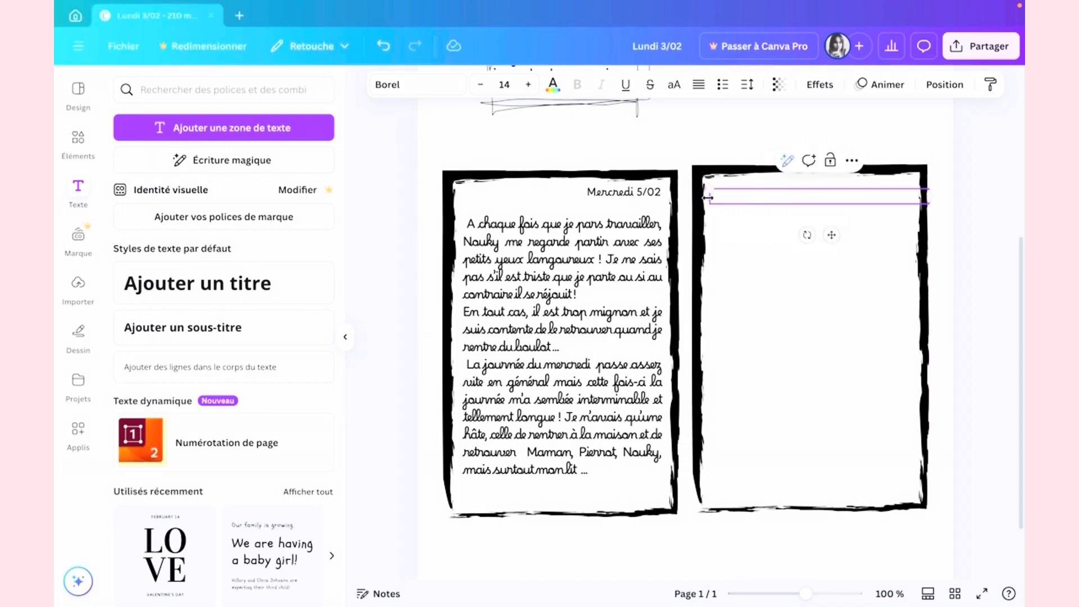
pyautogui.moveTo(927, 197); pyautogui.dragTo(919, 203)
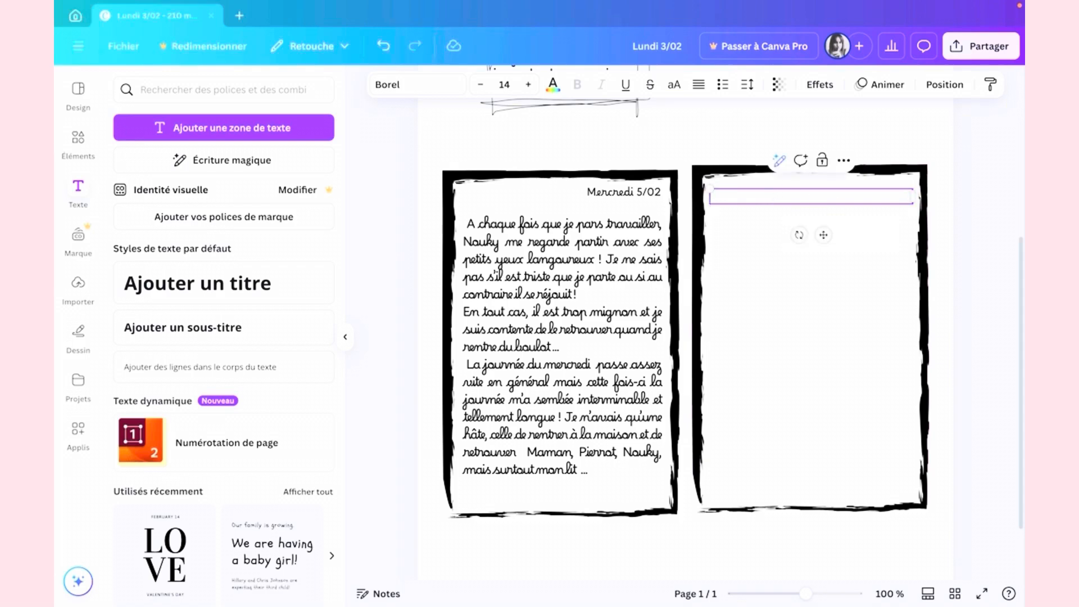
pyautogui.write('...')
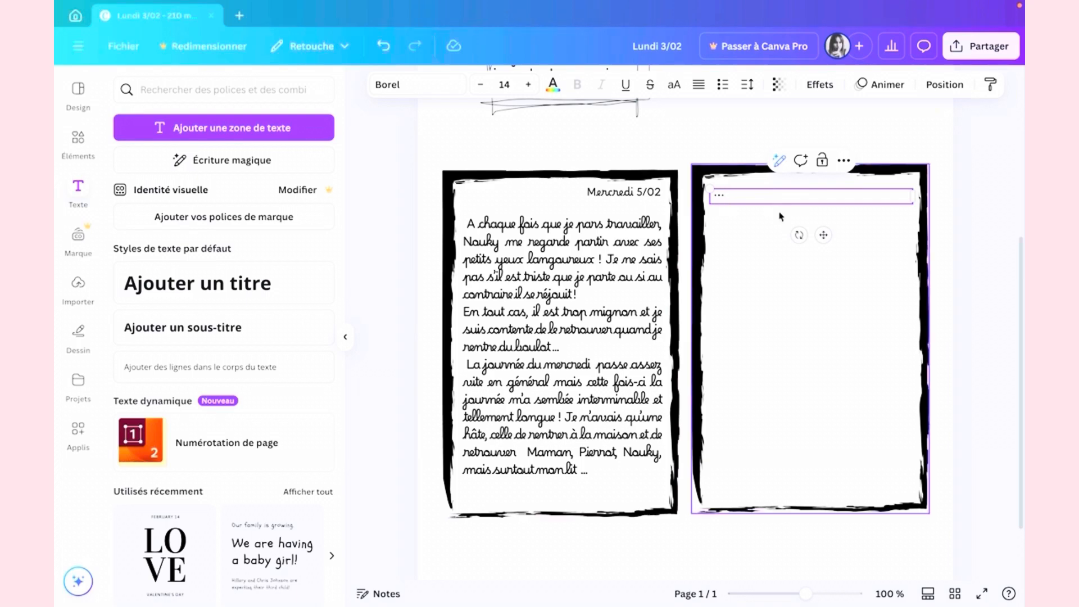
# Continue the second frame's text with "Et puis en rentrant" in sentence case, replacing the all-capitals wording.
pyautogui.write('ET PUIS EN REN')
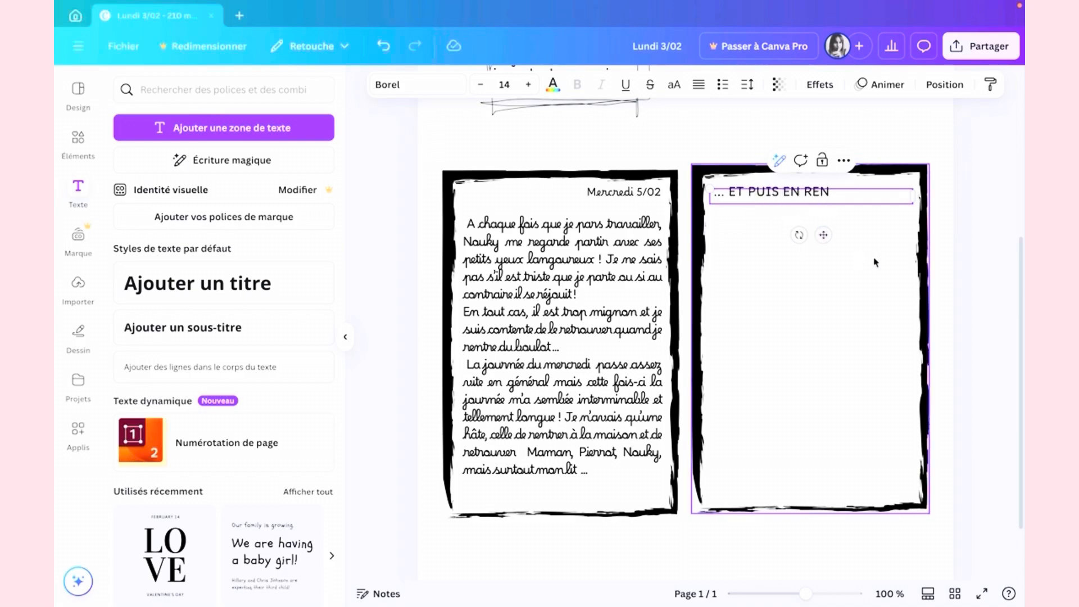
pyautogui.press('BackSpace')
pyautogui.press('BackSpace')
pyautogui.press('BackSpace')
pyautogui.press('BackSpace')
pyautogui.press('BackSpace')
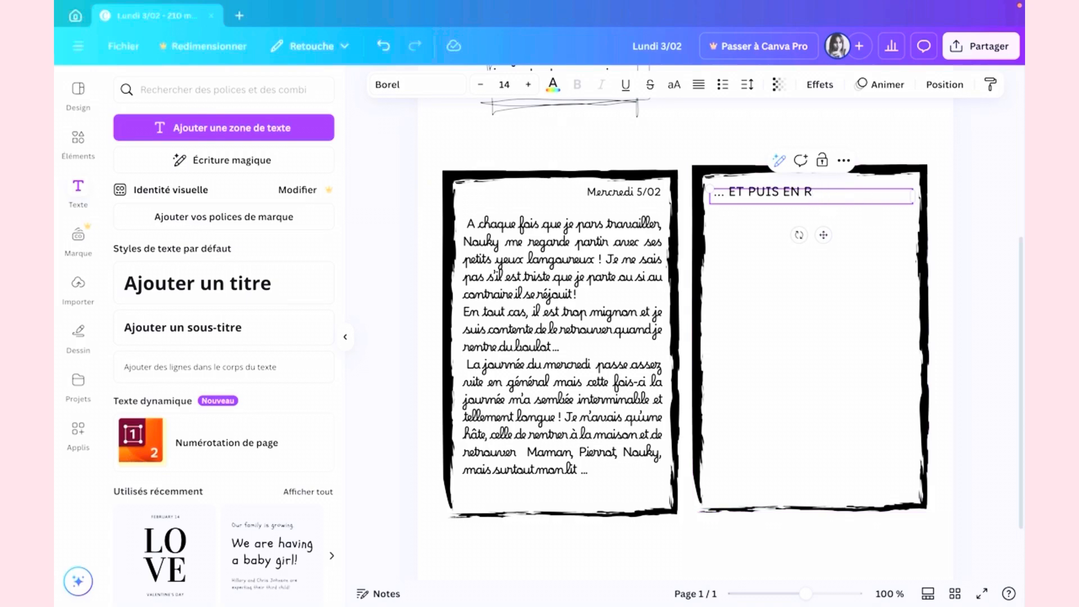
pyautogui.press('BackSpace')
pyautogui.press('BackSpace')
pyautogui.press('BackSpace')
pyautogui.press('BackSpace')
pyautogui.press('BackSpace')
pyautogui.press('BackSpace')
pyautogui.press('BackSpace')
pyautogui.press('BackSpace')
pyautogui.write('t puis en rentra')
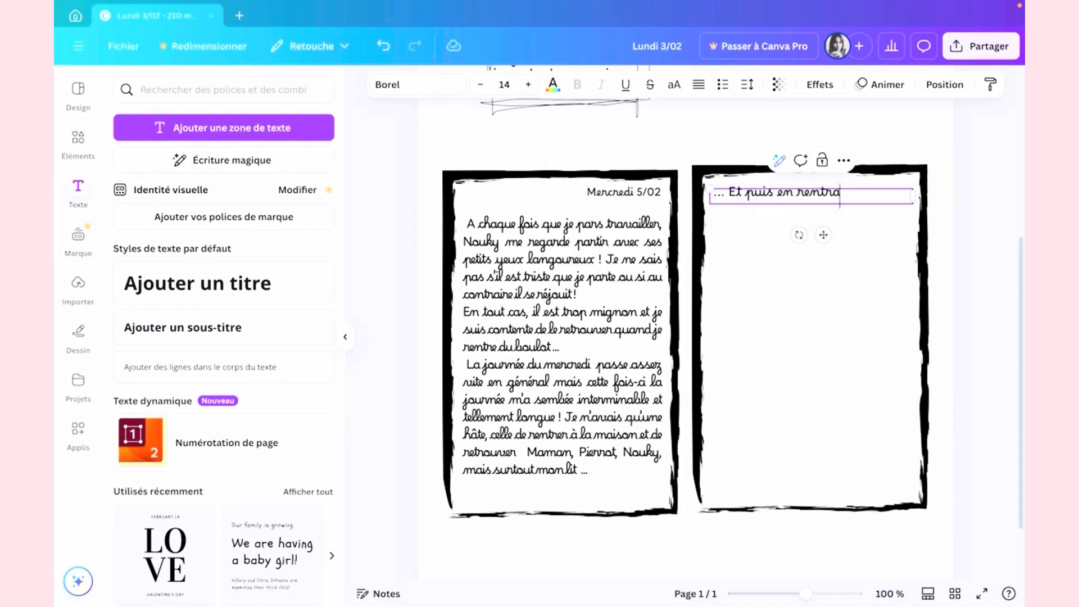
pyautogui.write('nt')
pyautogui.press('super+shift+5')
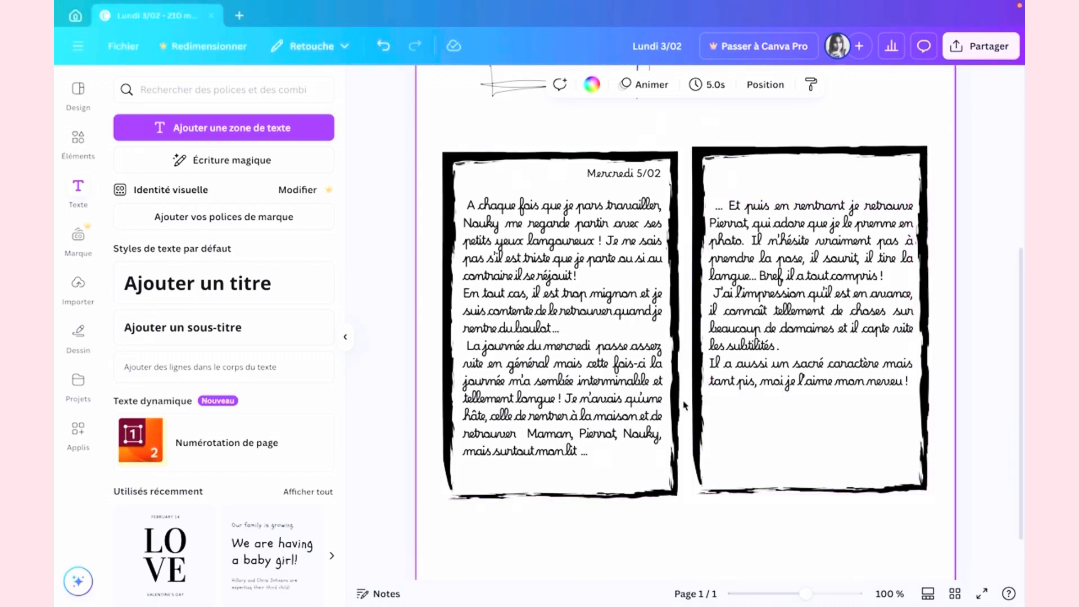
# Group the second frame together with its "... Et puis en rentrant" text.
pyautogui.scroll(2, 692, 406)
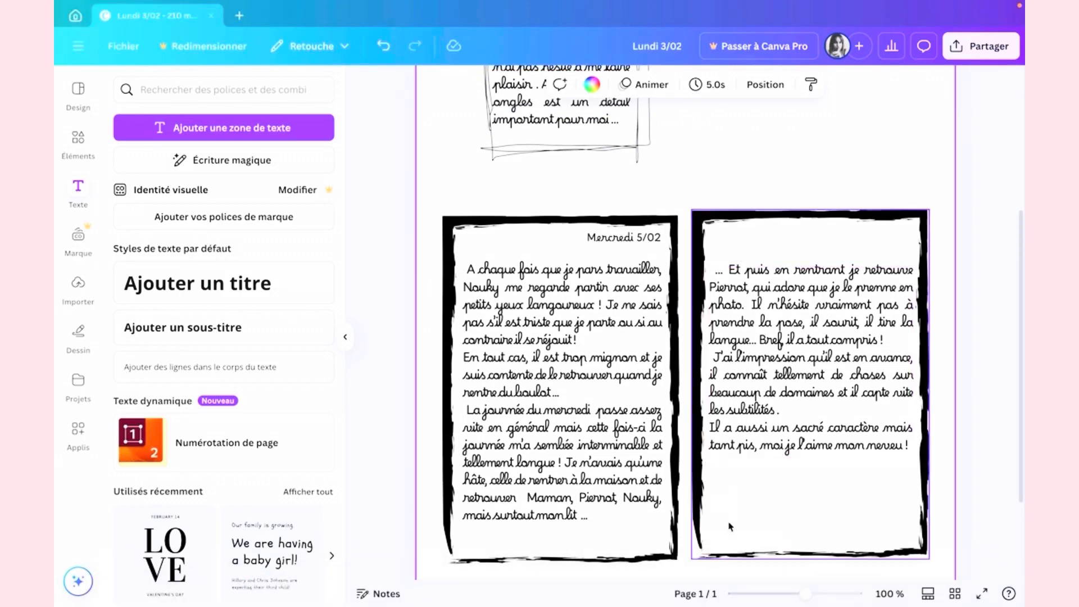
pyautogui.scroll(7, 607, 375)
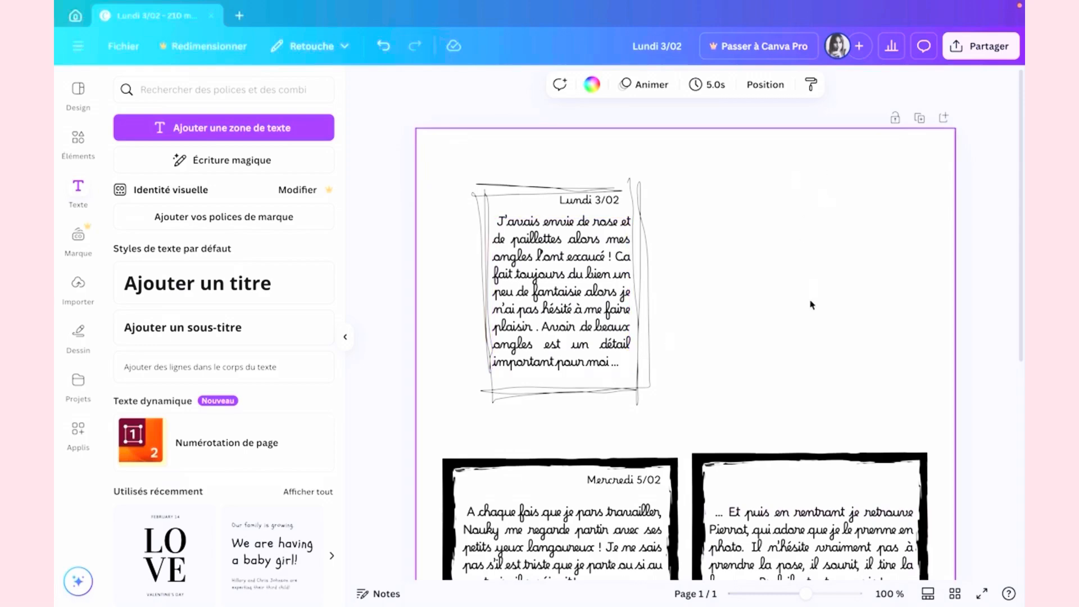
pyautogui.scroll(-4, 812, 304)
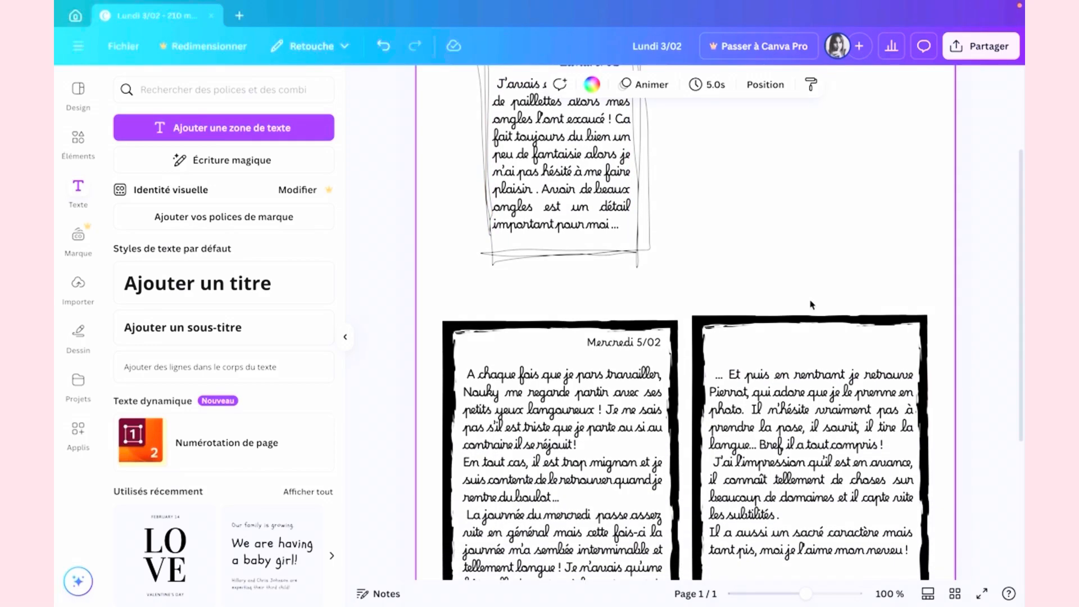
pyautogui.scroll(-2, 803, 234)
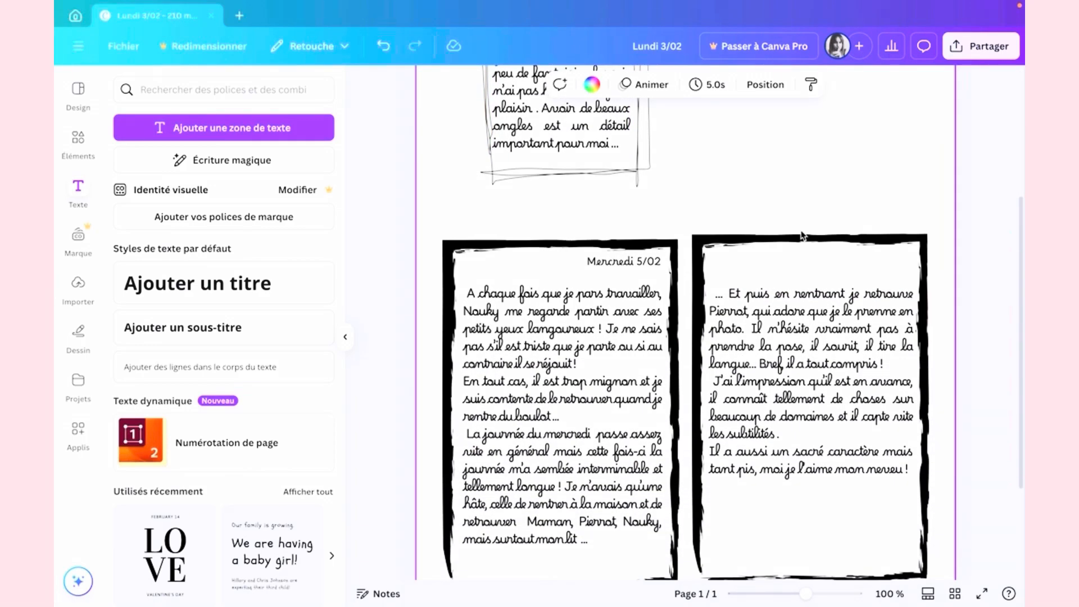
pyautogui.moveTo(680, 206); pyautogui.dragTo(951, 585)
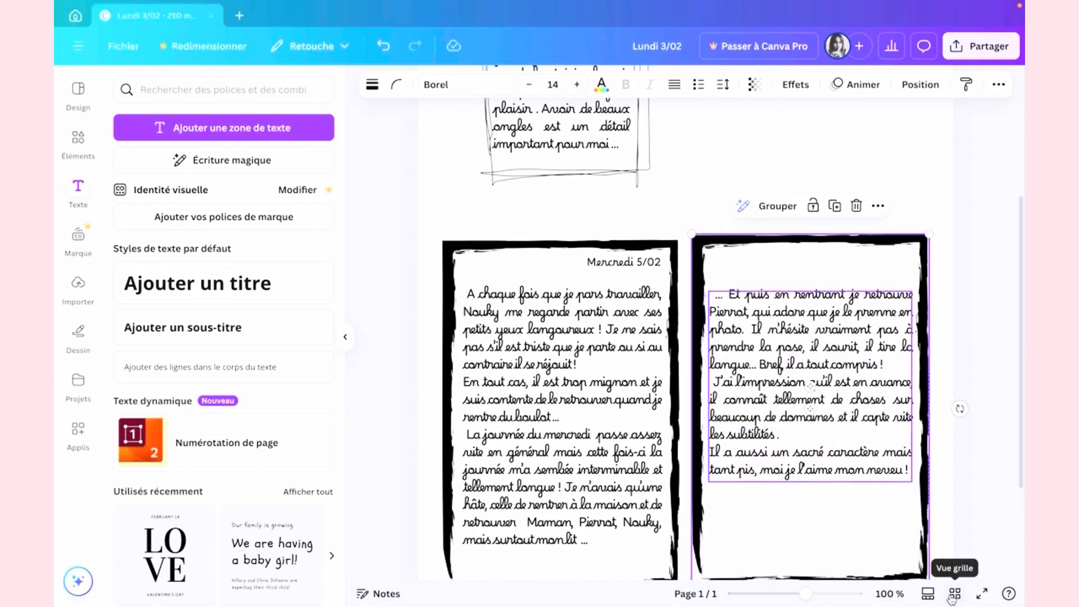
pyautogui.click(777, 206)
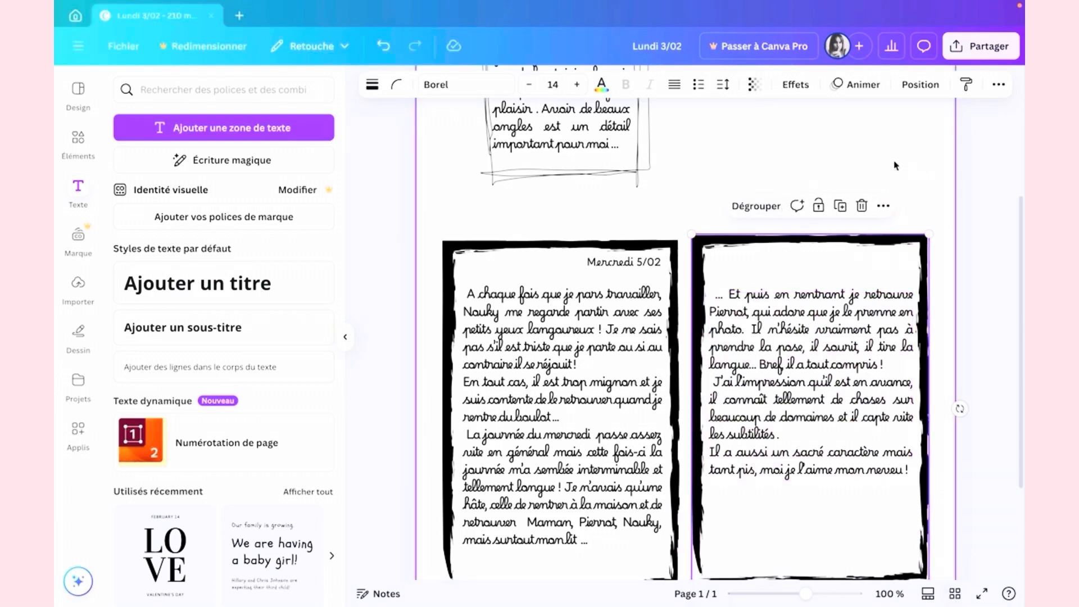
# Move the grouped continuation frame up the page so it sits beside the "Lundi 3/02" entry.
pyautogui.scroll(-2, 895, 165)
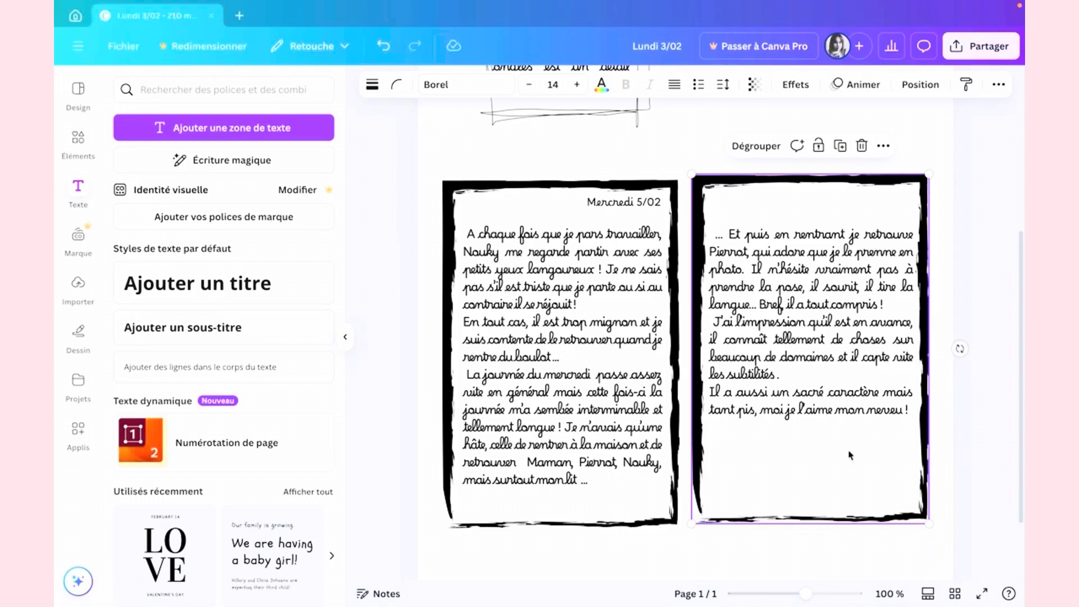
pyautogui.moveTo(850, 455); pyautogui.dragTo(842, 341)
pyautogui.scroll(4, 845, 341)
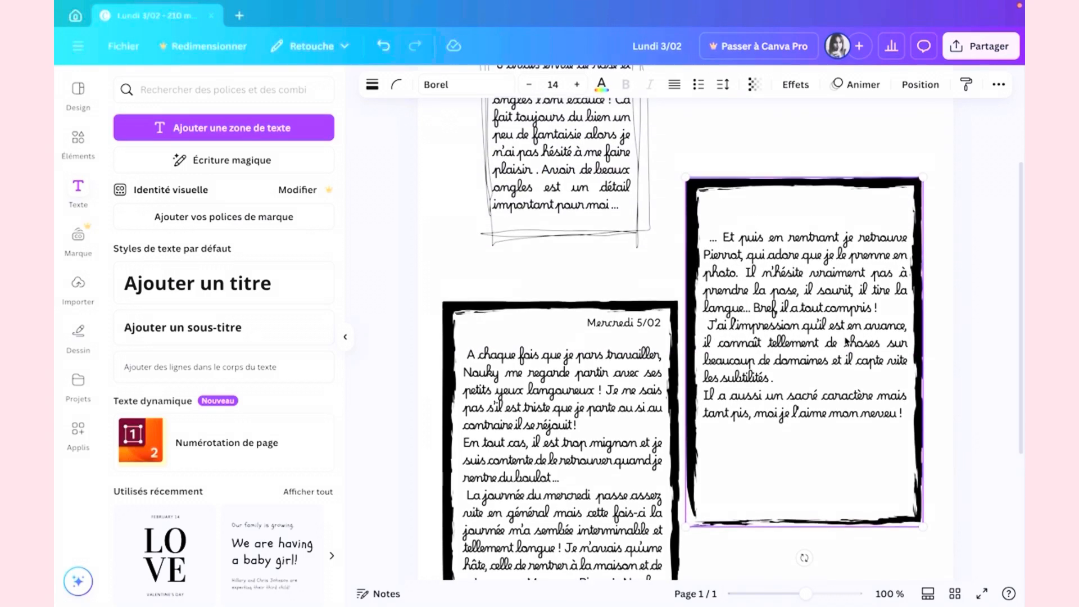
pyautogui.scroll(5, 847, 341)
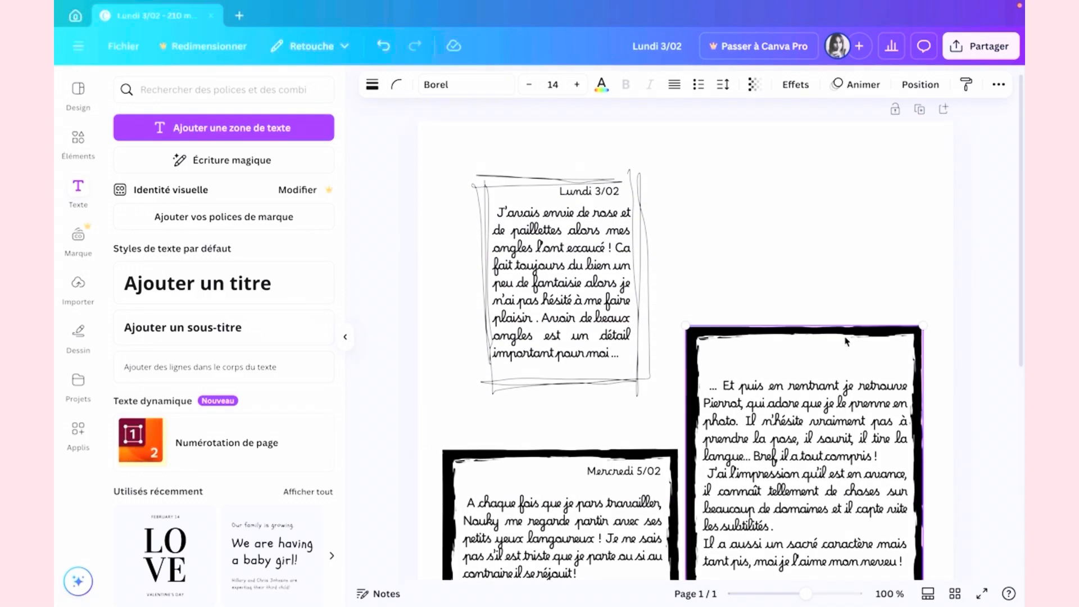
pyautogui.moveTo(837, 444); pyautogui.dragTo(844, 265)
# Rotate the "Mercredi 5/02" group a quarter turn clockwise and place it in the lower middle of the page.
pyautogui.scroll(-6, 844, 266)
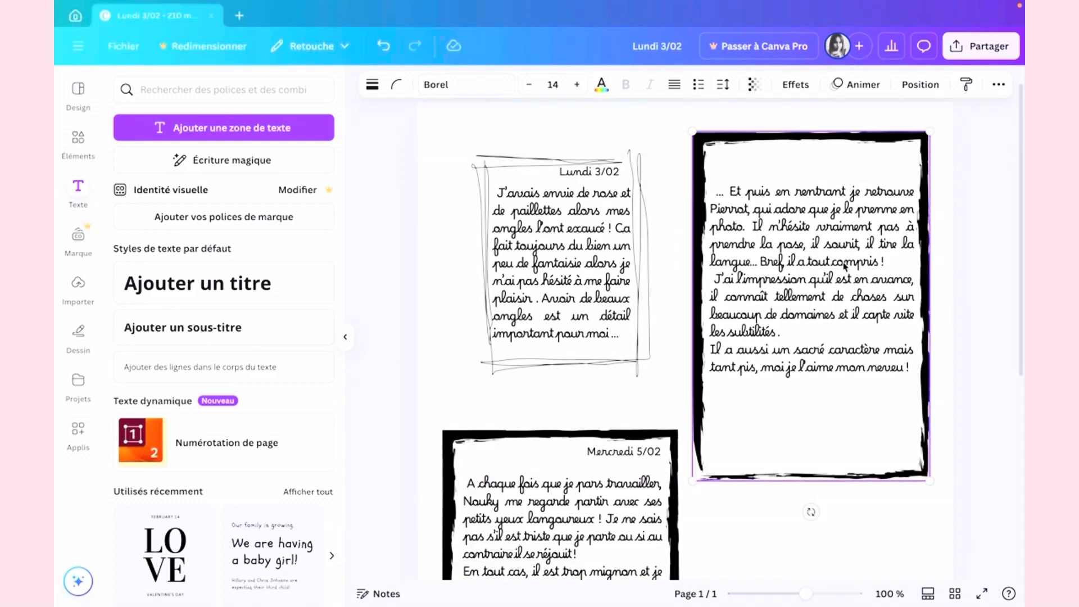
pyautogui.scroll(-5, 844, 267)
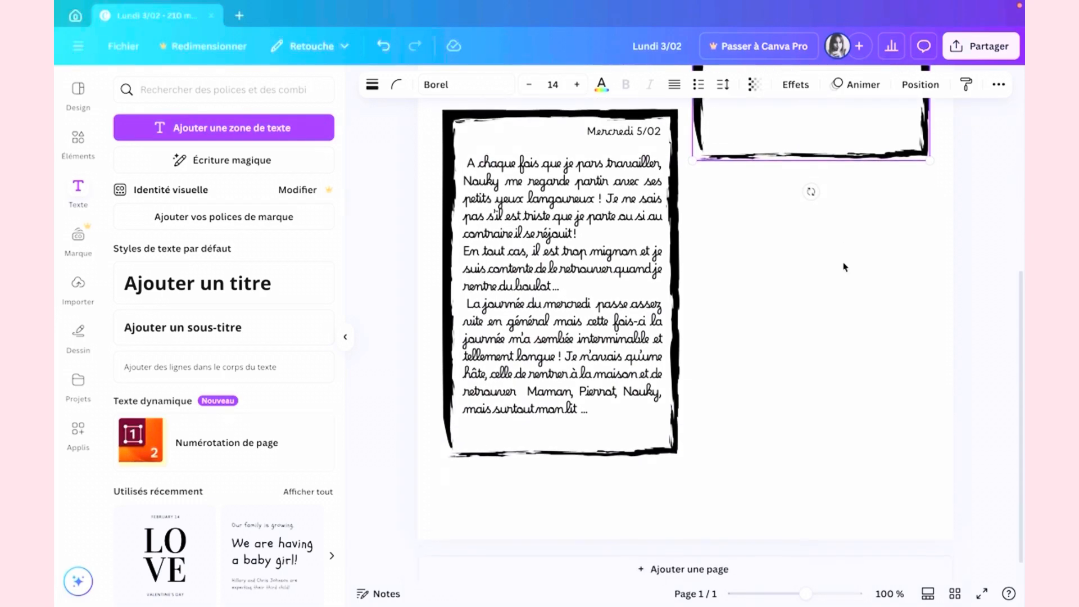
pyautogui.click(606, 216)
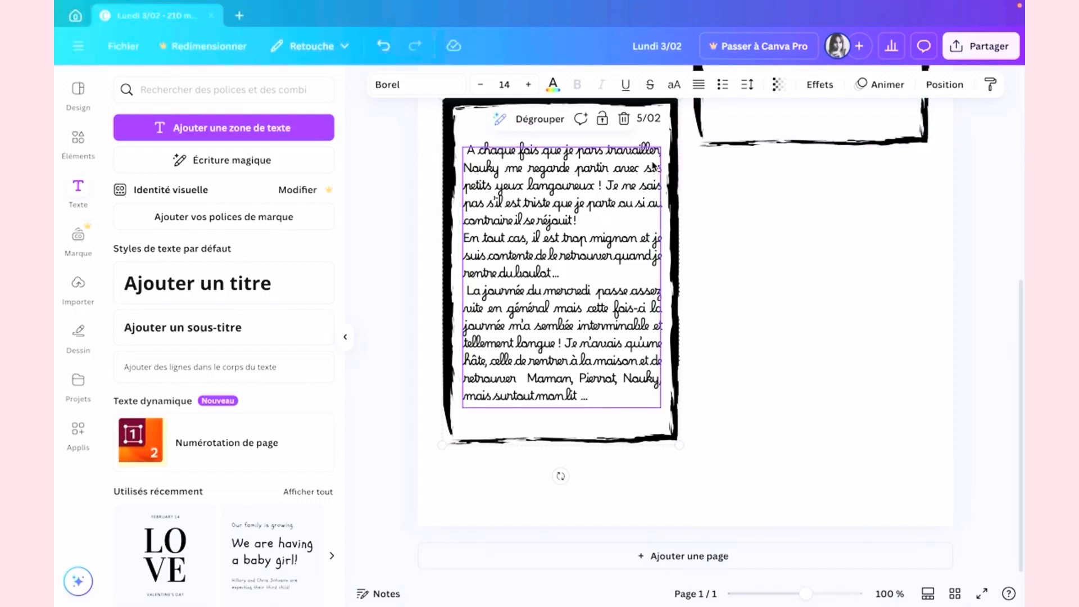
pyautogui.moveTo(560, 476); pyautogui.dragTo(507, 343)
pyautogui.moveTo(438, 366); pyautogui.dragTo(413, 279)
pyautogui.moveTo(585, 275); pyautogui.dragTo(669, 353)
# Group the "Lundi 3/02" entry's sketched frame, date and body text together.
pyautogui.scroll(3, 668, 351)
pyautogui.scroll(3, 668, 352)
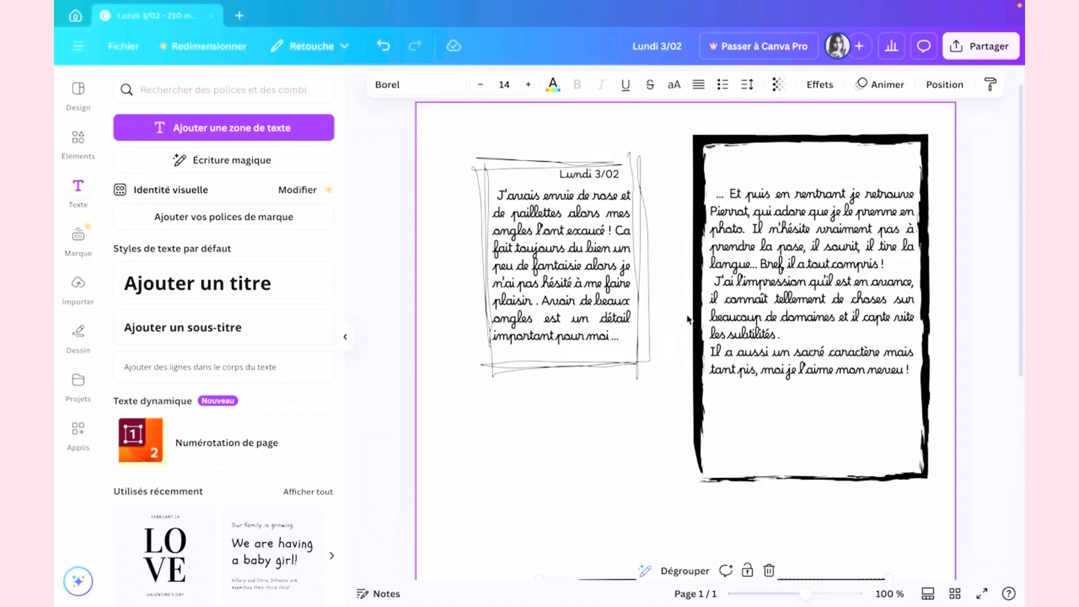
pyautogui.moveTo(454, 126); pyautogui.dragTo(671, 412)
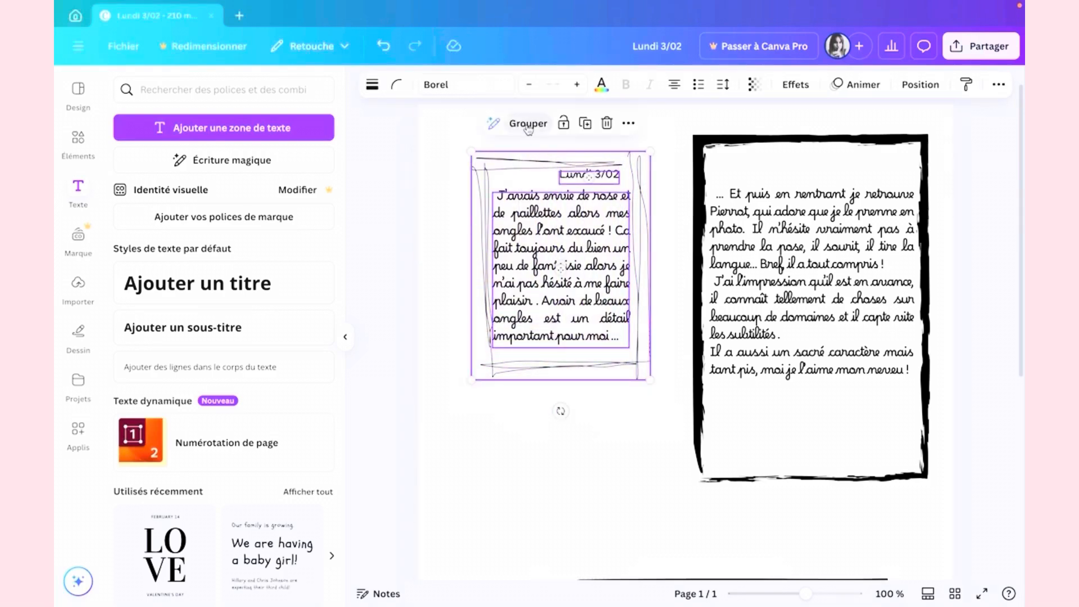
pyautogui.click(527, 124)
# Shift the "Lundi 3/02" group slightly down toward the page's left edge and nudge the continuation frame slightly left.
pyautogui.moveTo(565, 270); pyautogui.dragTo(544, 310)
pyautogui.moveTo(740, 281); pyautogui.dragTo(732, 282)
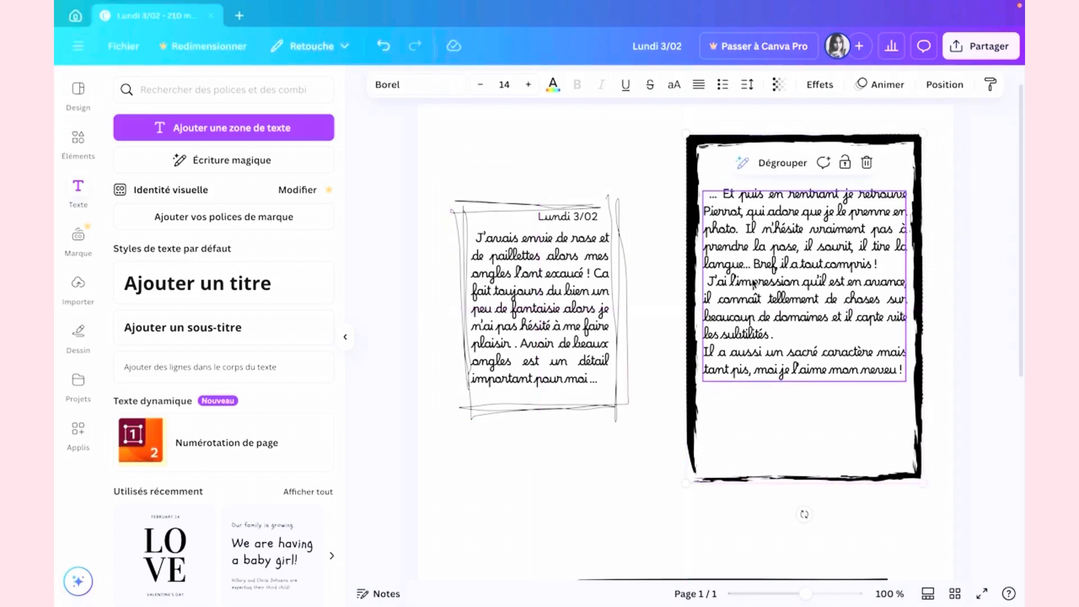
pyautogui.click(638, 361)
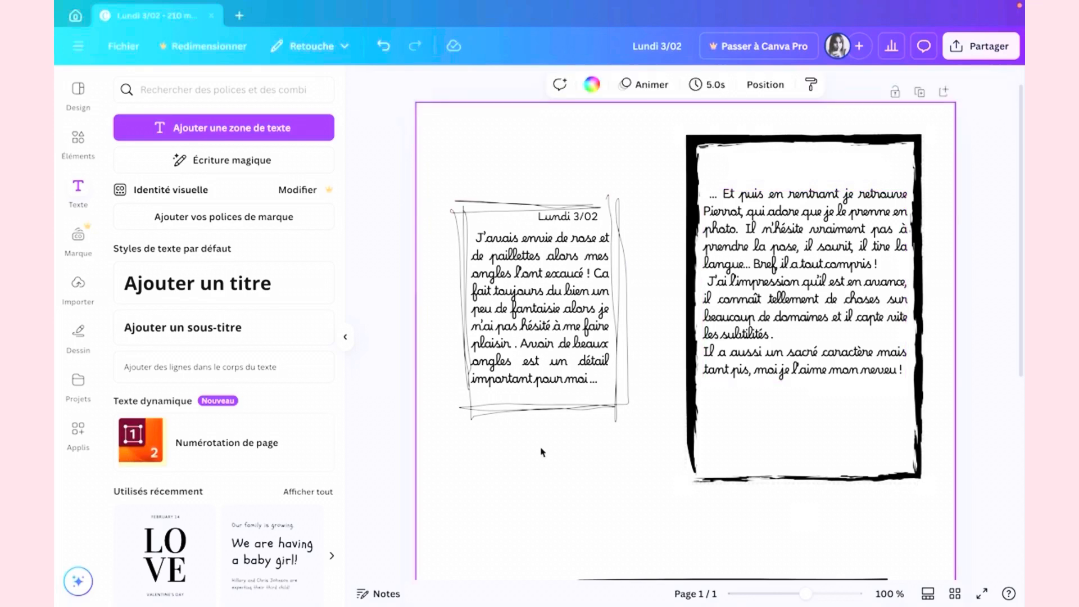
# Review the arrangement of the three framed entries over the whole page.
pyautogui.scroll(-5, 541, 451)
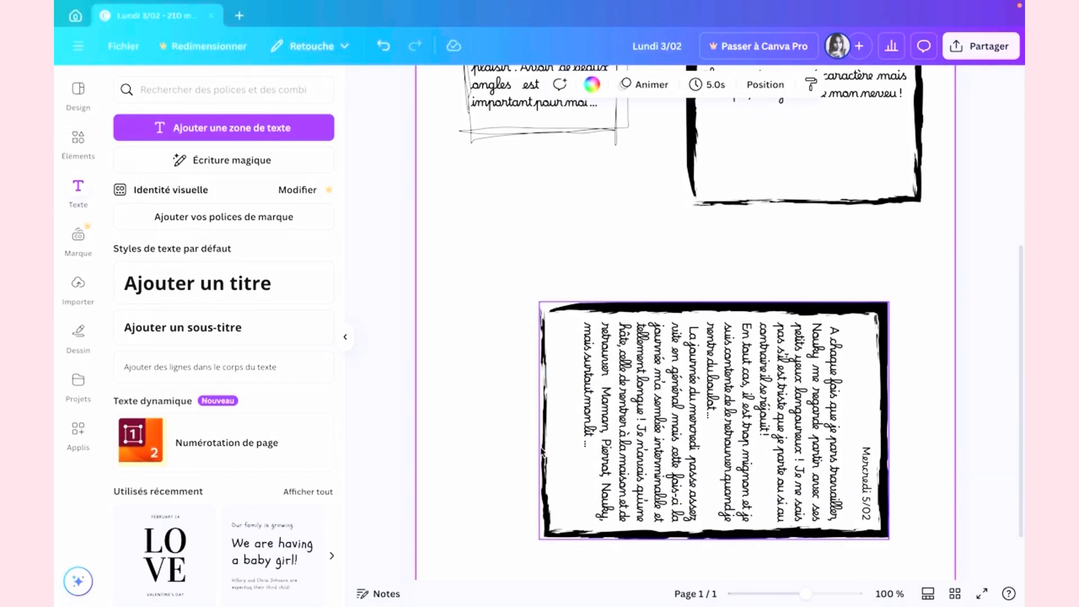
pyautogui.scroll(5, 470, 465)
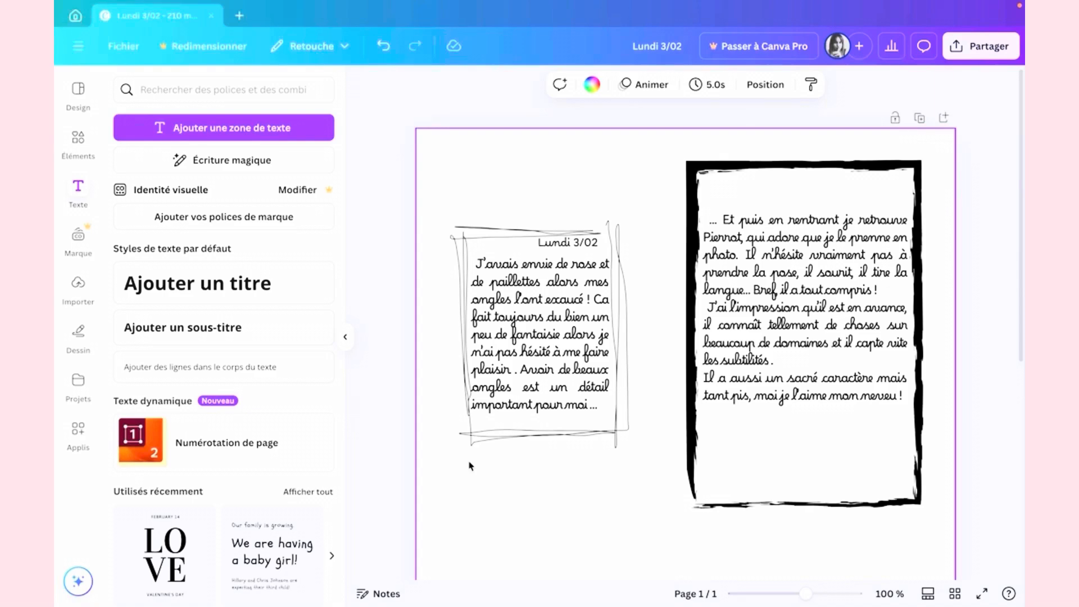
pyautogui.scroll(-5, 517, 468)
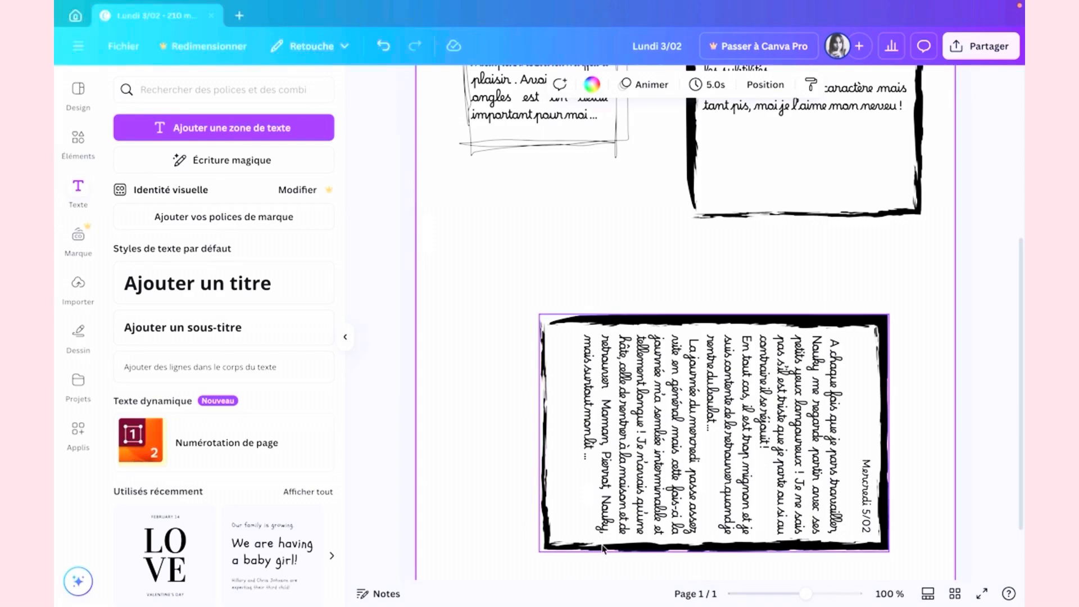
pyautogui.scroll(-2, 460, 416)
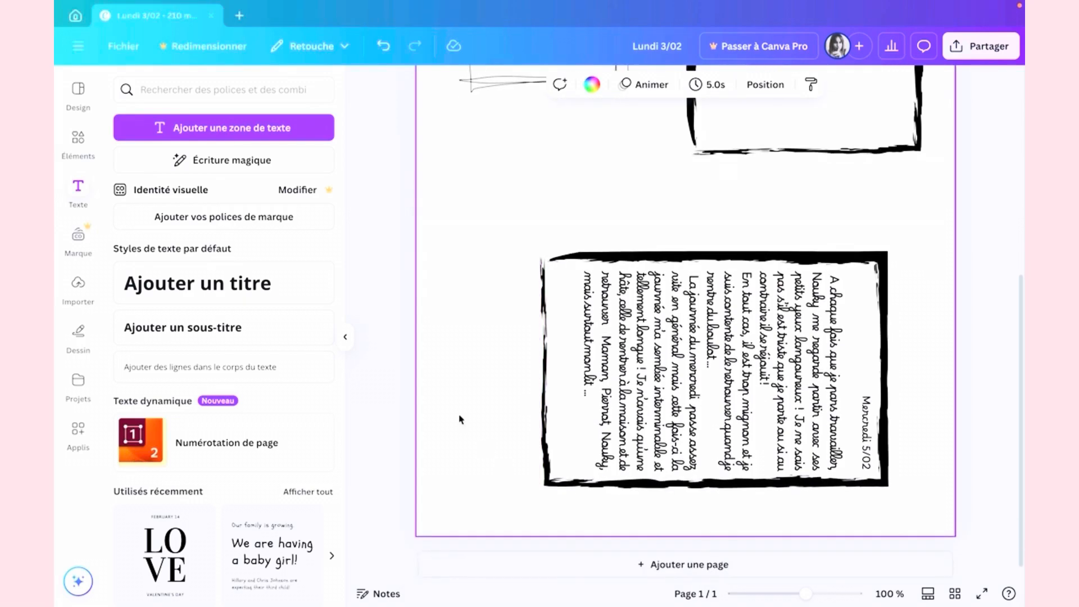
pyautogui.scroll(2, 460, 419)
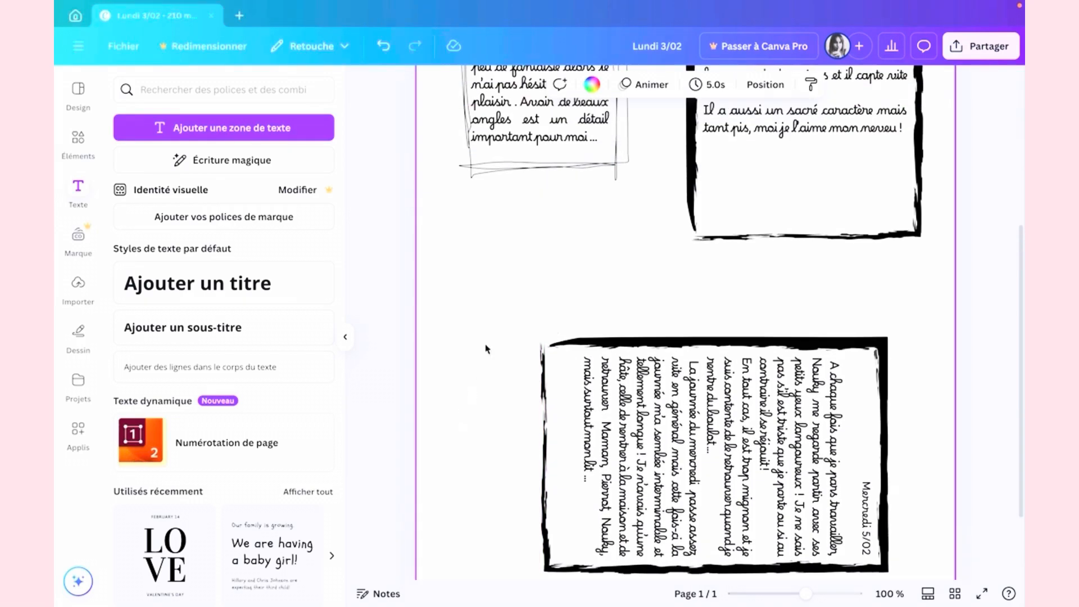
pyautogui.scroll(5, 487, 349)
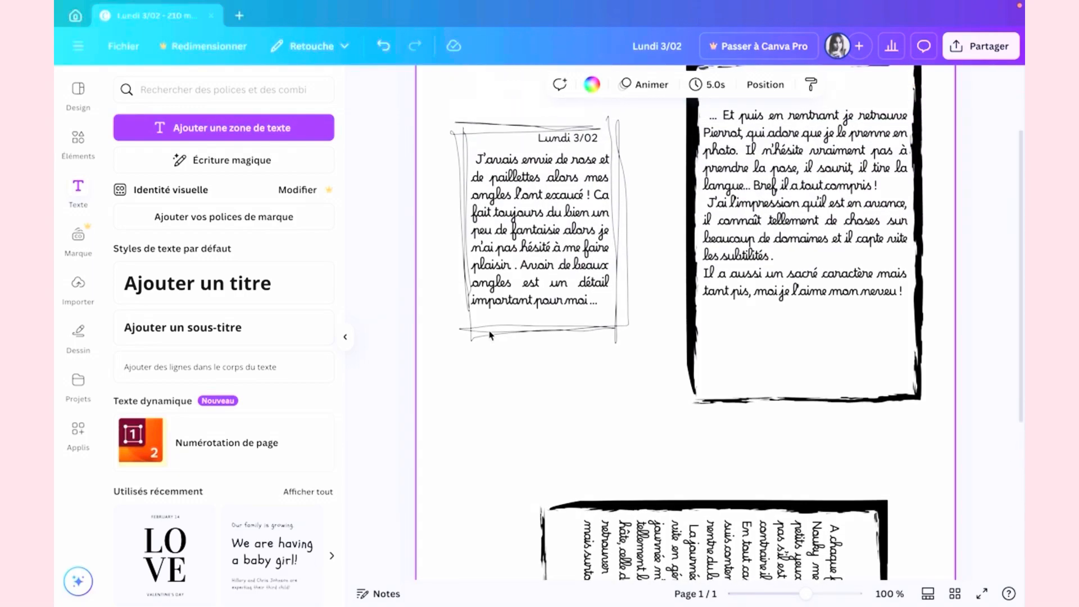
pyautogui.scroll(3, 522, 225)
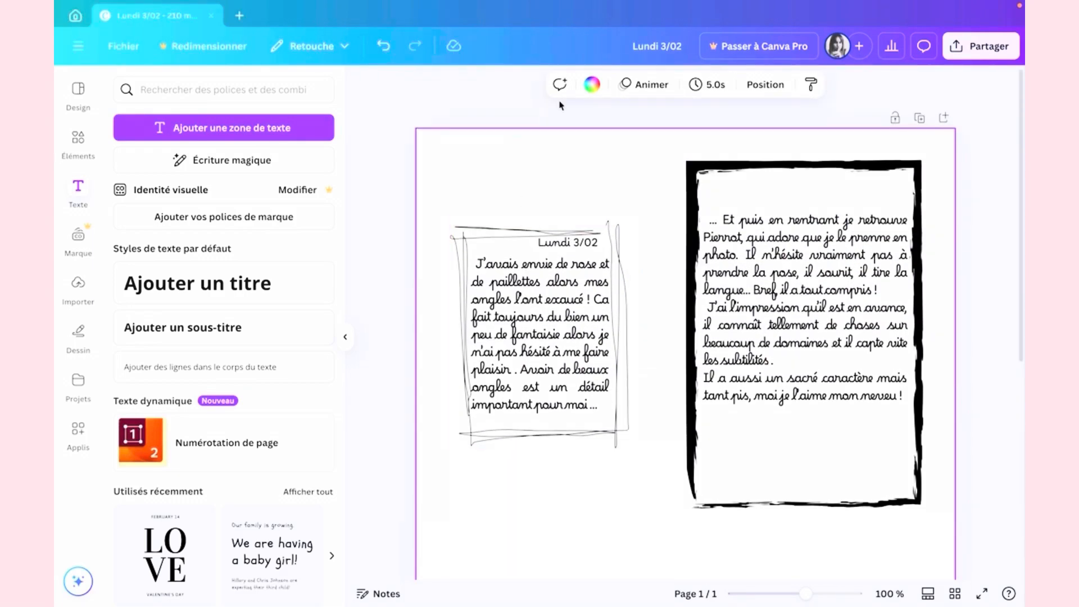
# Set the design's download file type to "PDF pour impression" and enable saving the download settings.
pyautogui.click(971, 54)
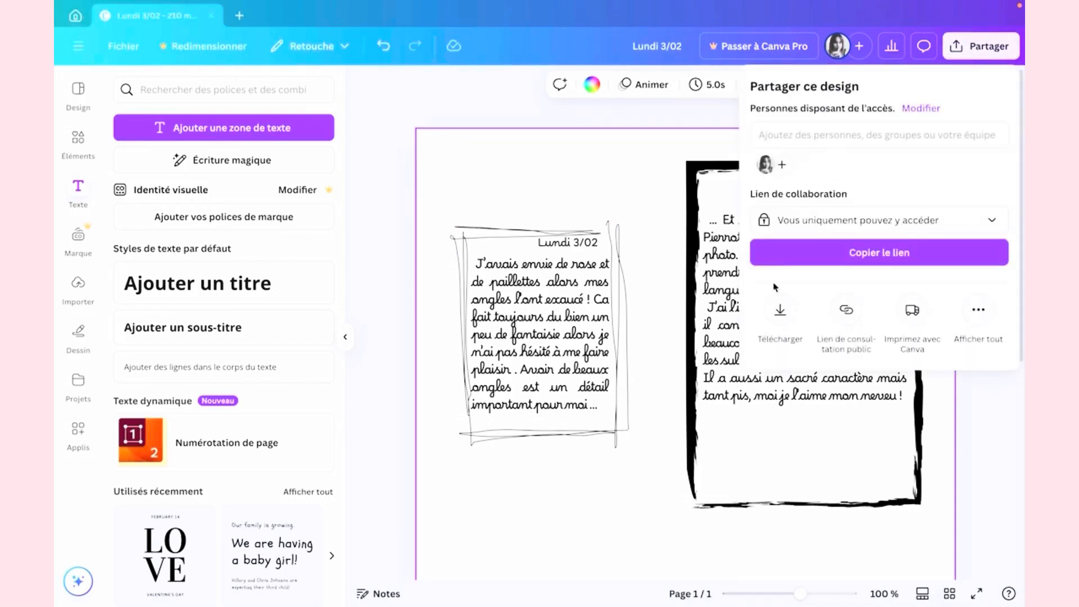
pyautogui.click(780, 312)
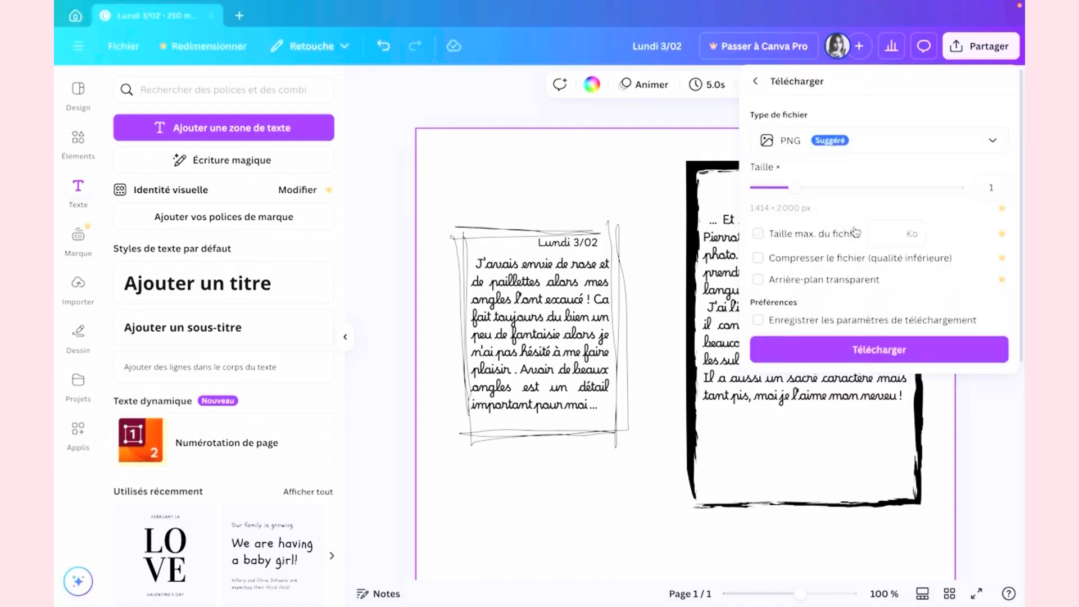
pyautogui.click(854, 144)
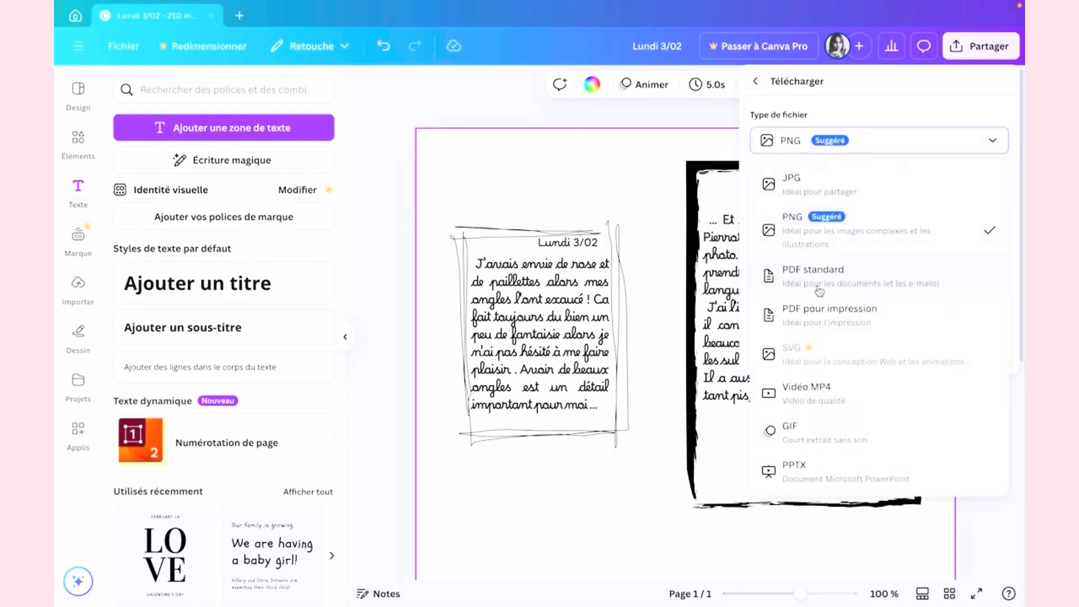
pyautogui.click(850, 321)
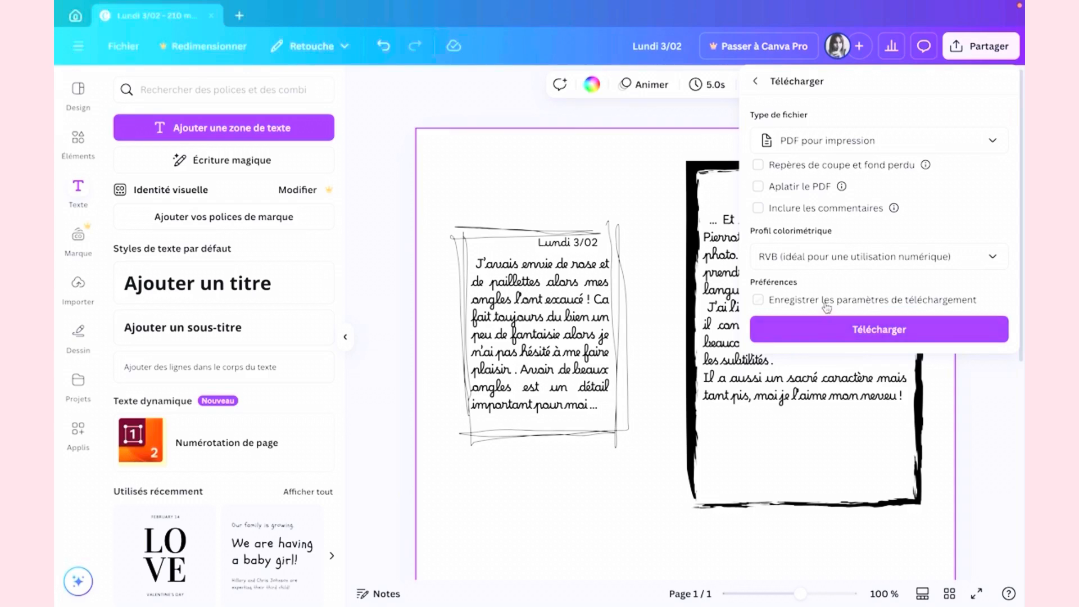
pyautogui.click(759, 300)
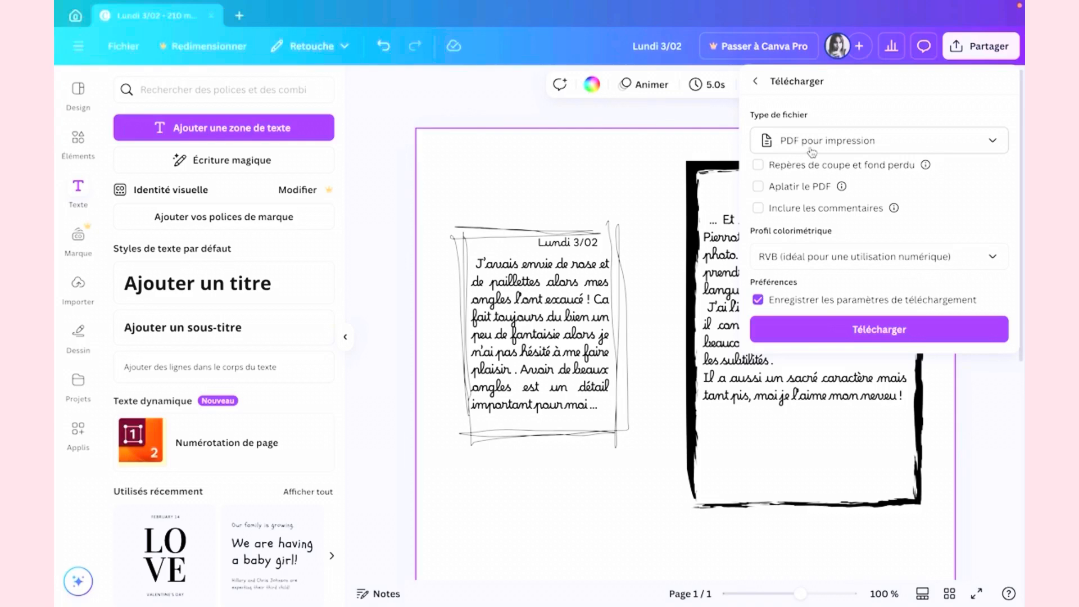
# Download the design and replace the suggested file name with JOURNALINGPL.
pyautogui.click(868, 330)
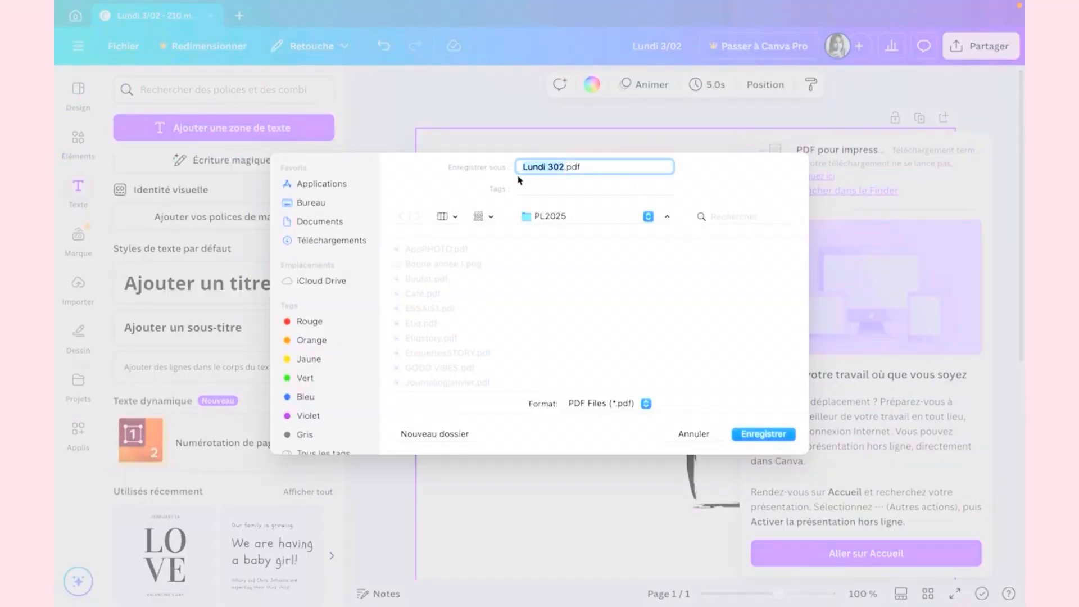
pyautogui.click(591, 166)
pyautogui.press('BackSpace')
pyautogui.press('BackSpace')
pyautogui.press('BackSpace')
pyautogui.press('BackSpace')
pyautogui.press('BackSpace')
pyautogui.press('BackSpace')
pyautogui.press('BackSpace')
pyautogui.press('BackSpace')
pyautogui.press('BackSpace')
pyautogui.press('BackSpace')
pyautogui.write('JOURNALINGPL')
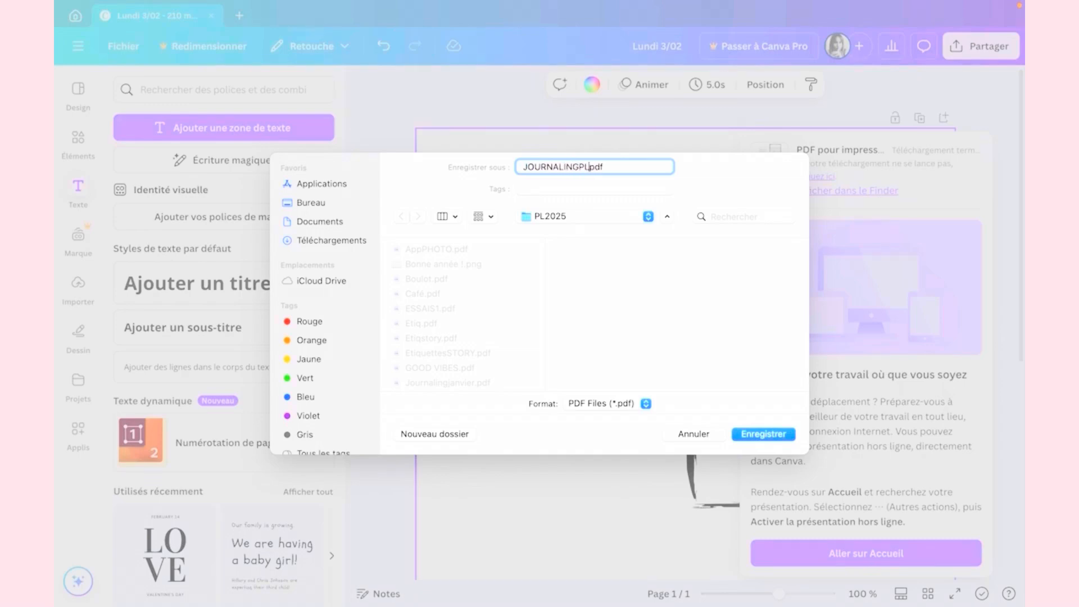
# Save the PDF in the PL2025 folder on the Bureau and dismiss the download confirmation.
pyautogui.click(316, 208)
pyautogui.scroll(-5, 447, 368)
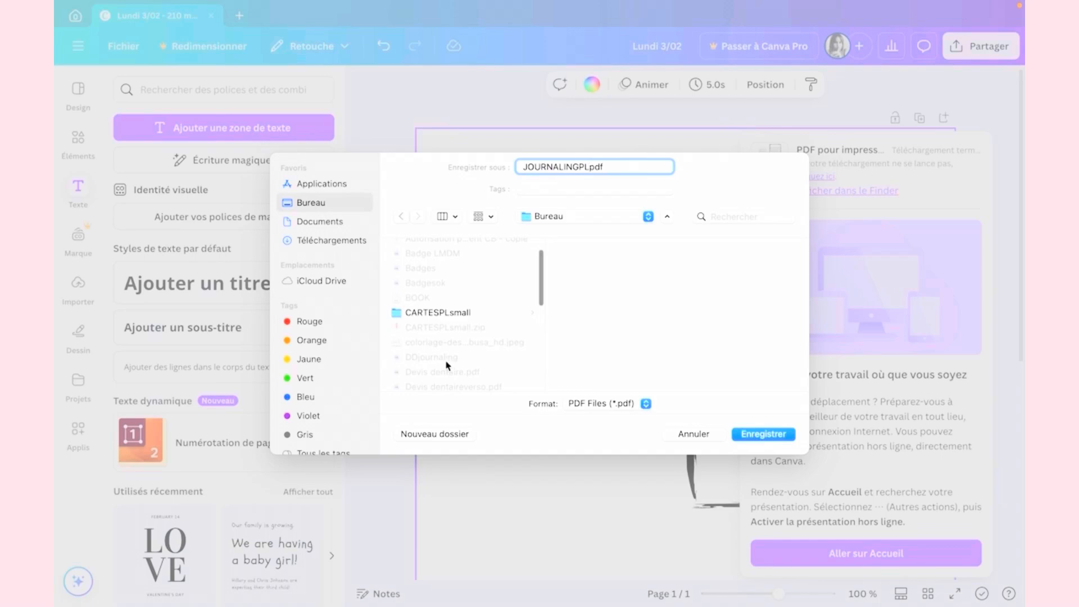
pyautogui.scroll(-5, 446, 366)
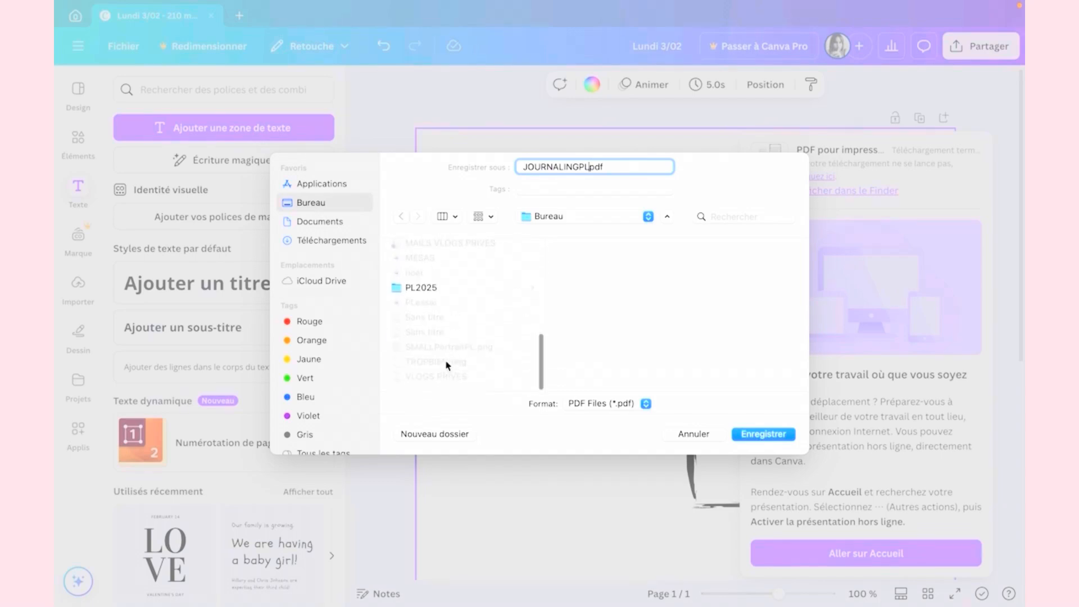
pyautogui.click(430, 291)
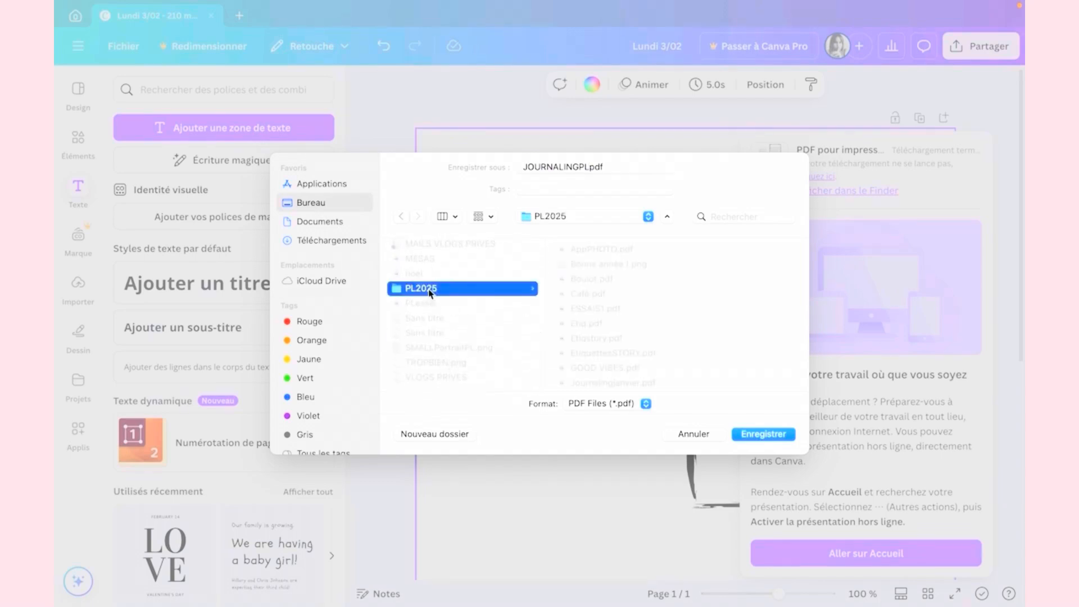
pyautogui.click(763, 434)
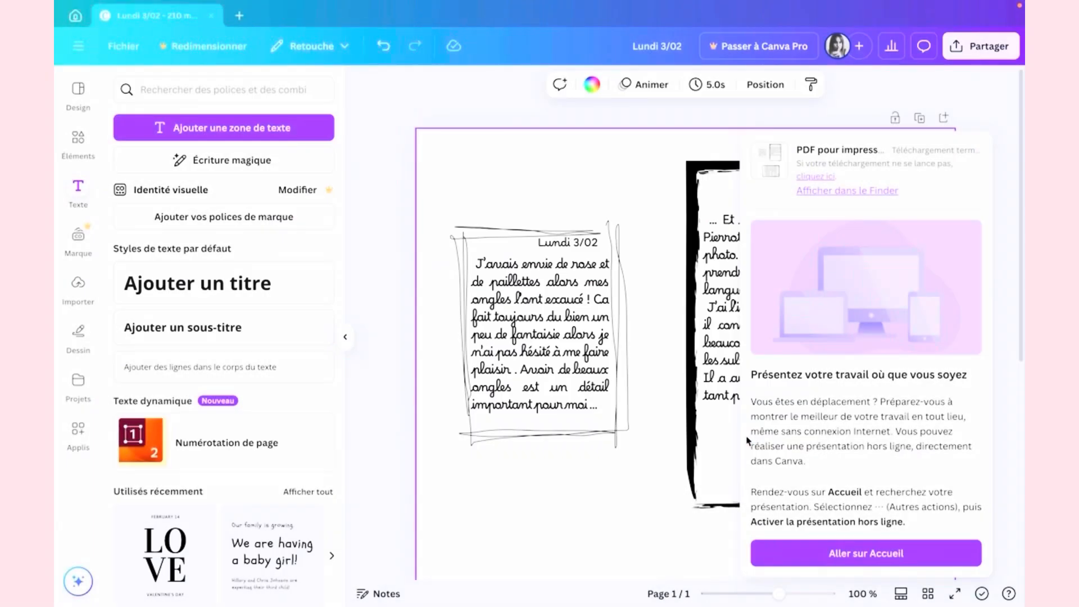
pyautogui.moveTo(101, 3)
pyautogui.click(731, 555)
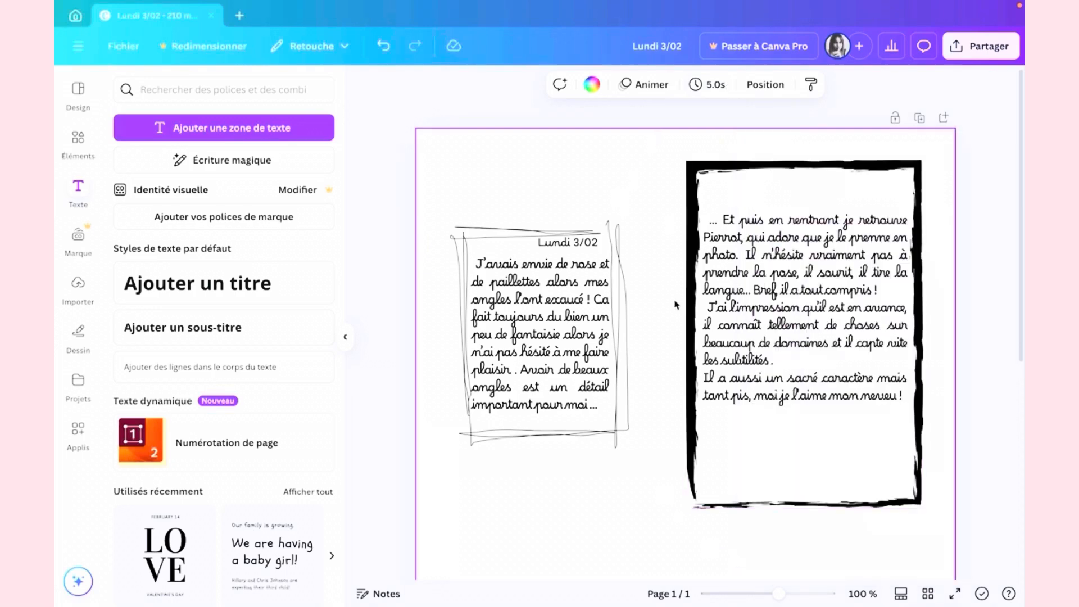
# Replace the old elements search with "coeur" and show all matching illustrations.
pyautogui.scroll(-6, 654, 330)
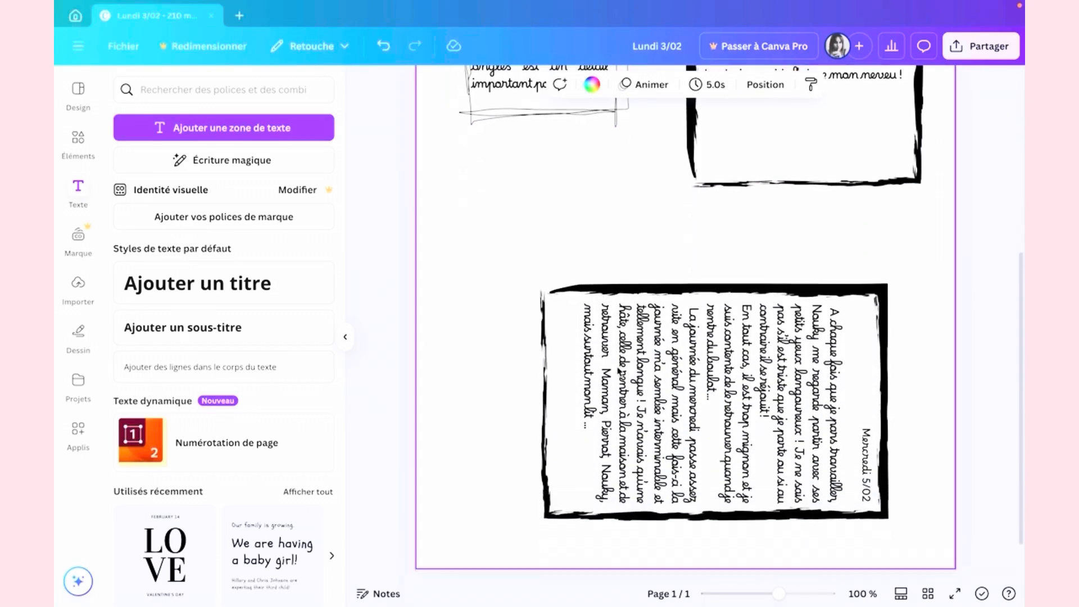
pyautogui.scroll(5, 620, 371)
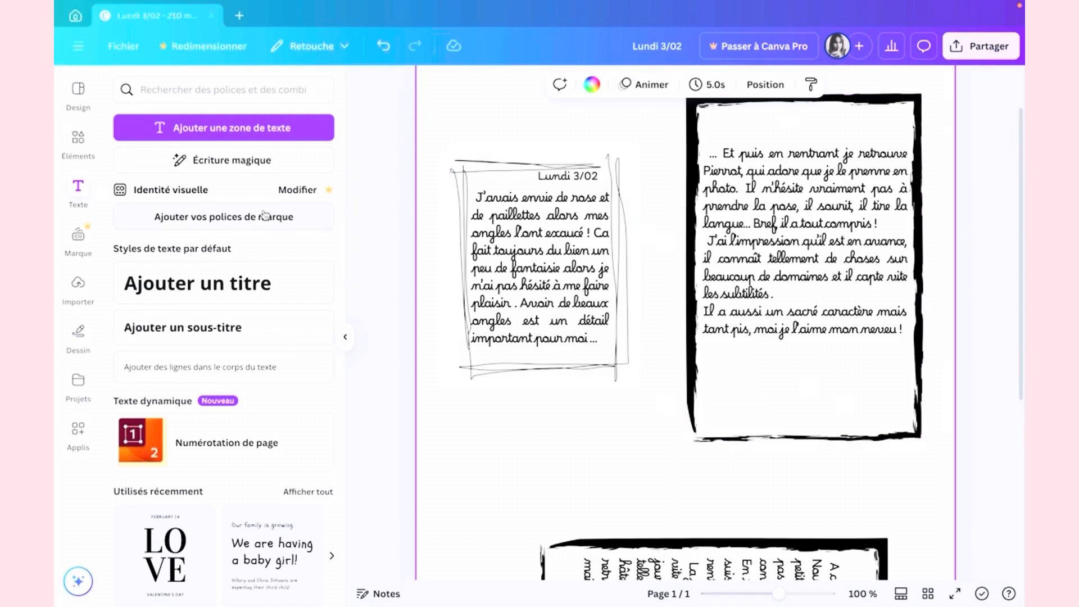
pyautogui.click(86, 144)
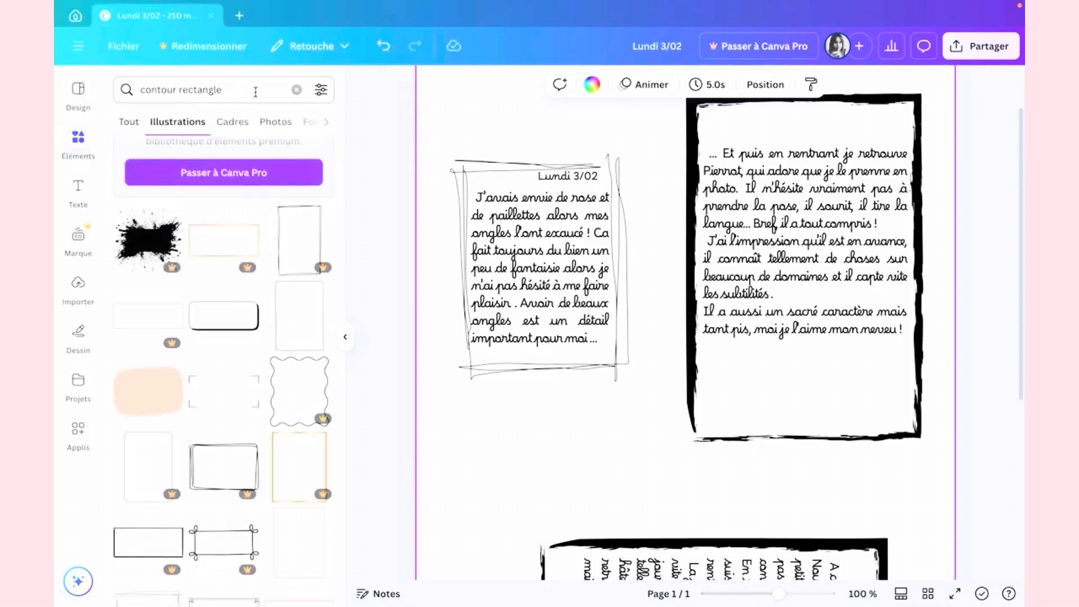
pyautogui.click(296, 90)
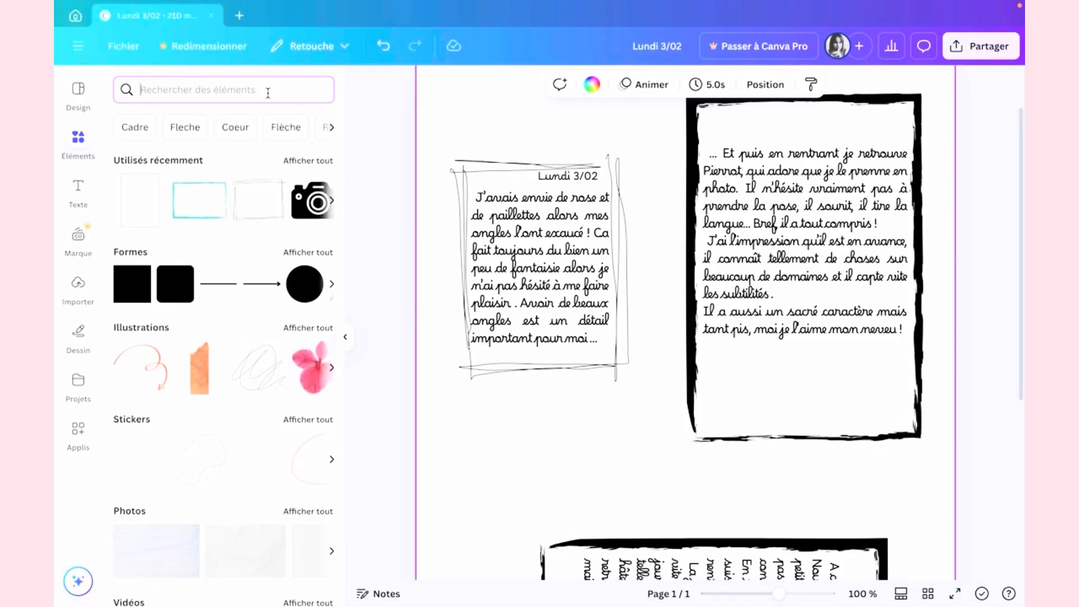
pyautogui.write('coeur')
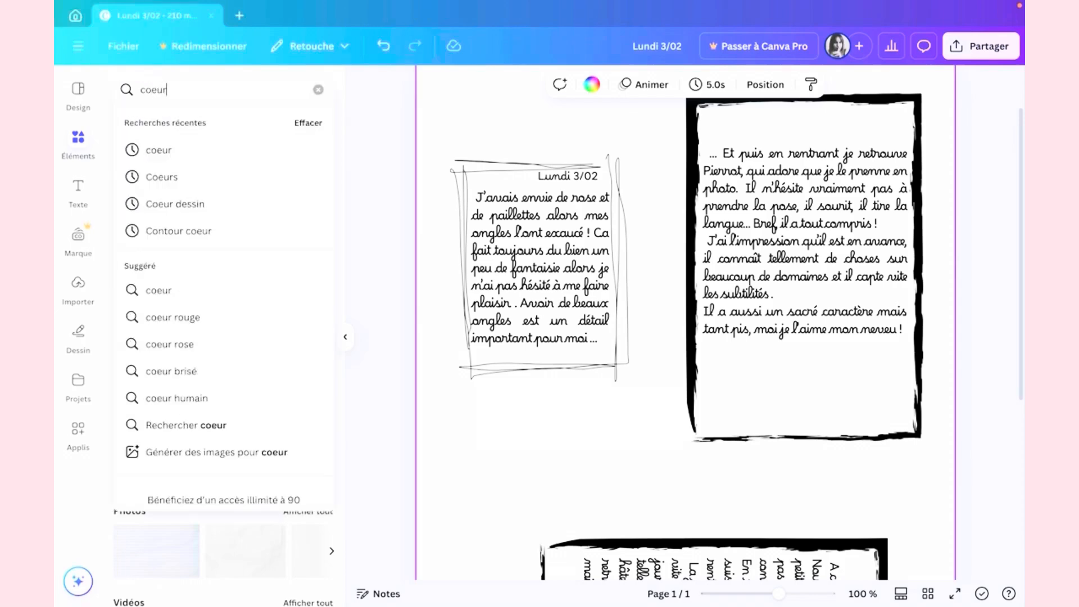
pyautogui.press('Return')
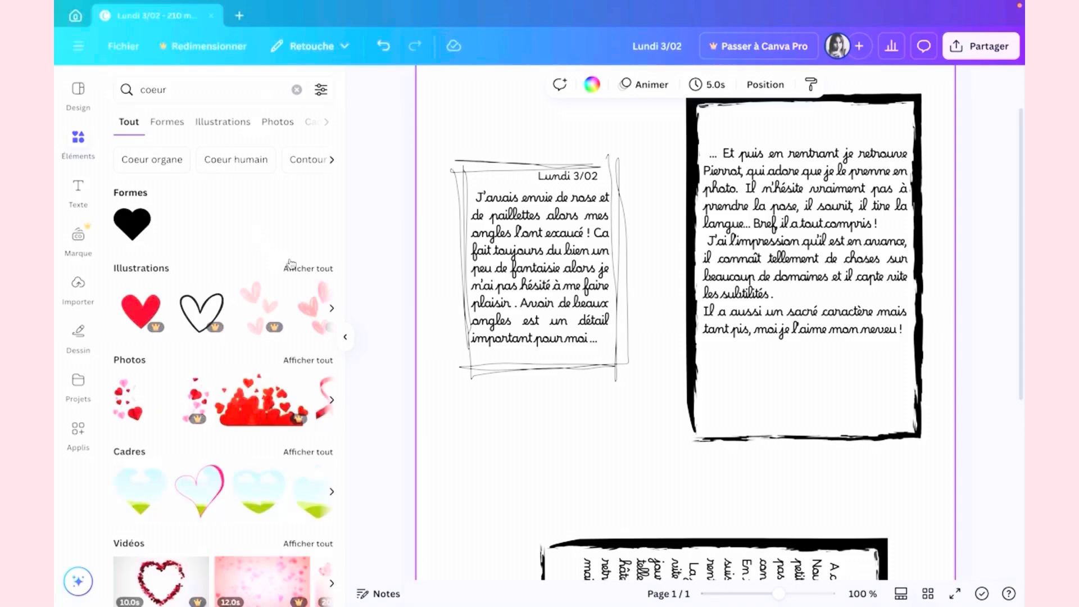
pyautogui.click(322, 269)
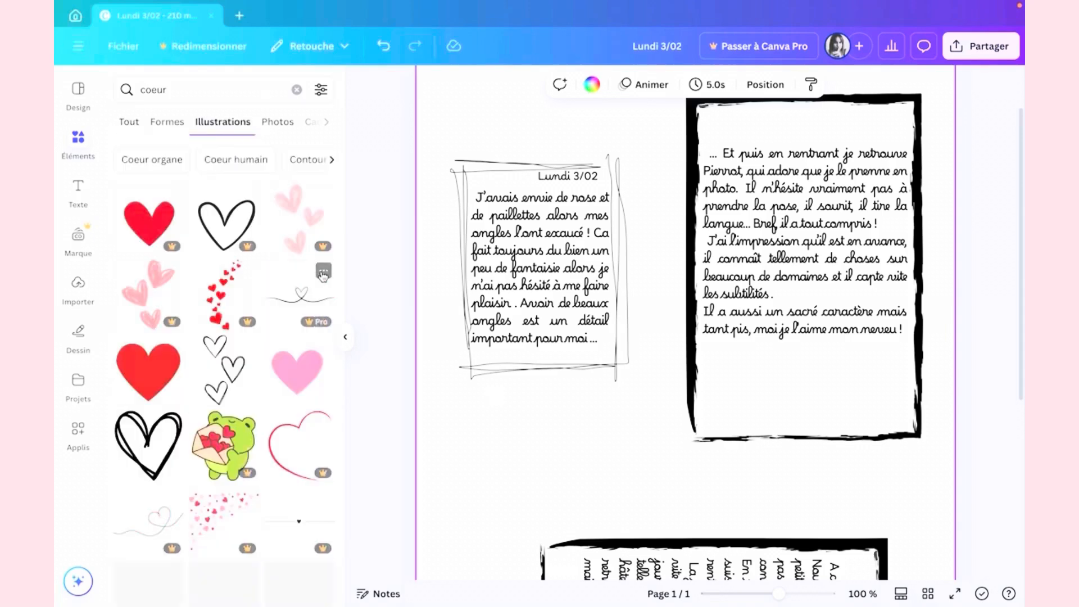
# Browse the heart illustrations and add the free pink scribble-filled heart to the page.
pyautogui.scroll(-1, 320, 279)
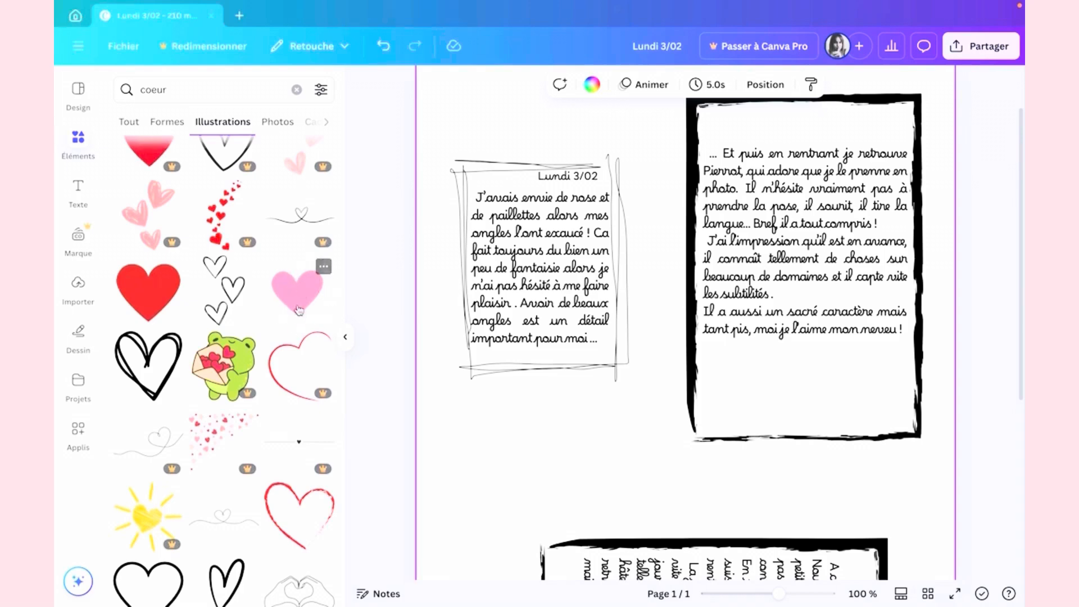
pyautogui.scroll(-1, 315, 299)
pyautogui.scroll(-7, 314, 299)
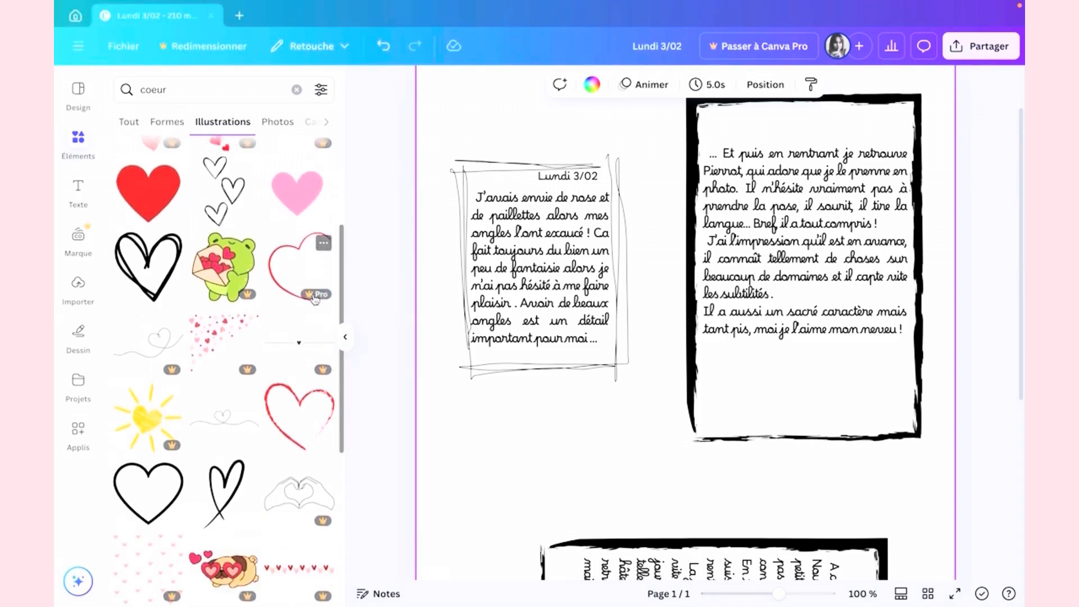
pyautogui.scroll(-3, 315, 299)
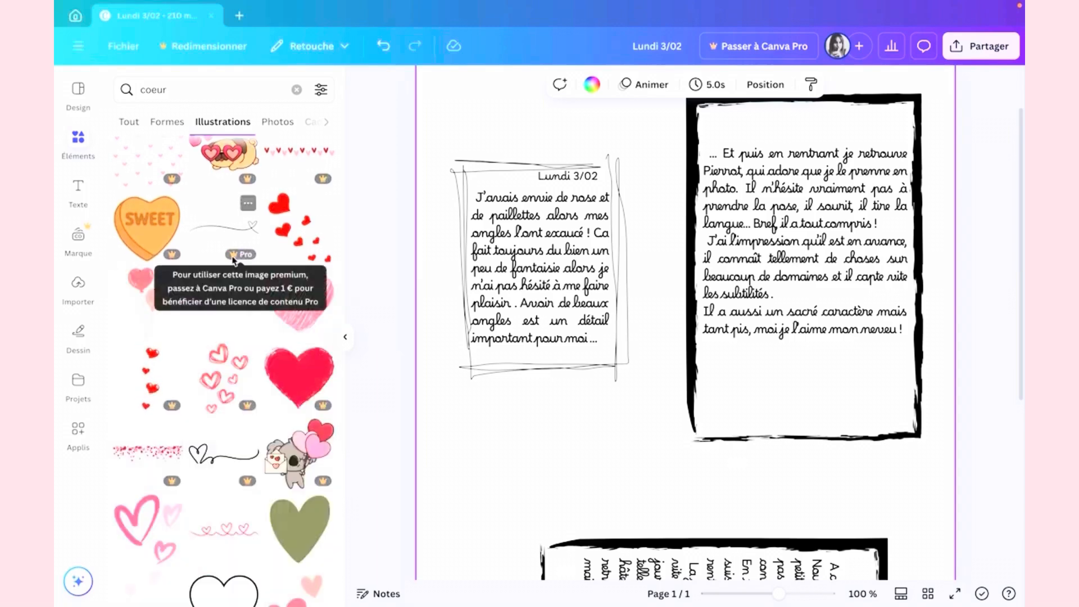
pyautogui.scroll(-2, 248, 253)
pyautogui.scroll(-1, 252, 252)
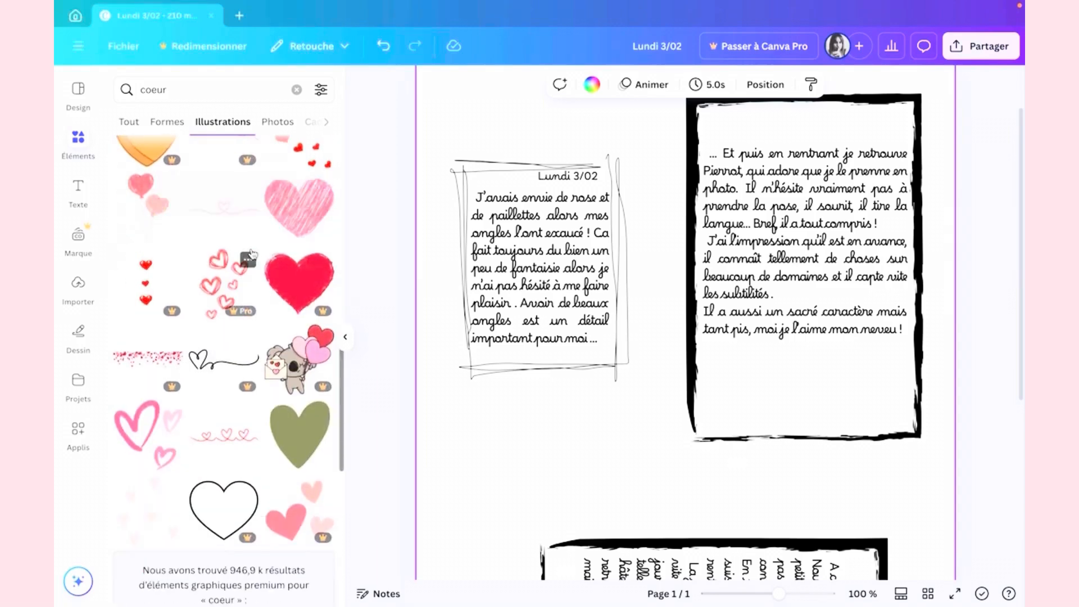
pyautogui.scroll(3, 253, 253)
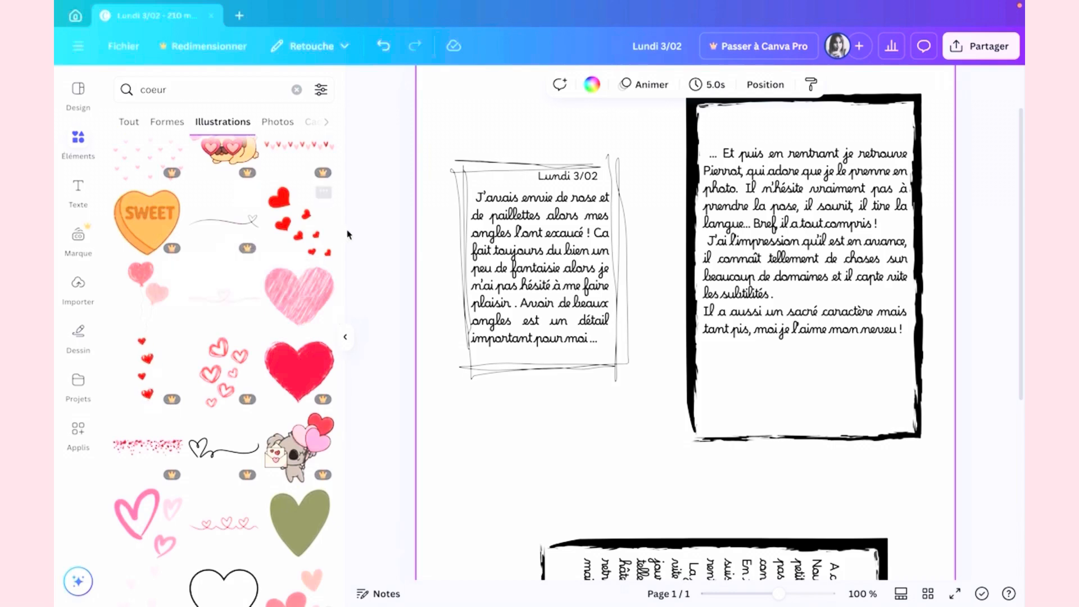
pyautogui.click(298, 308)
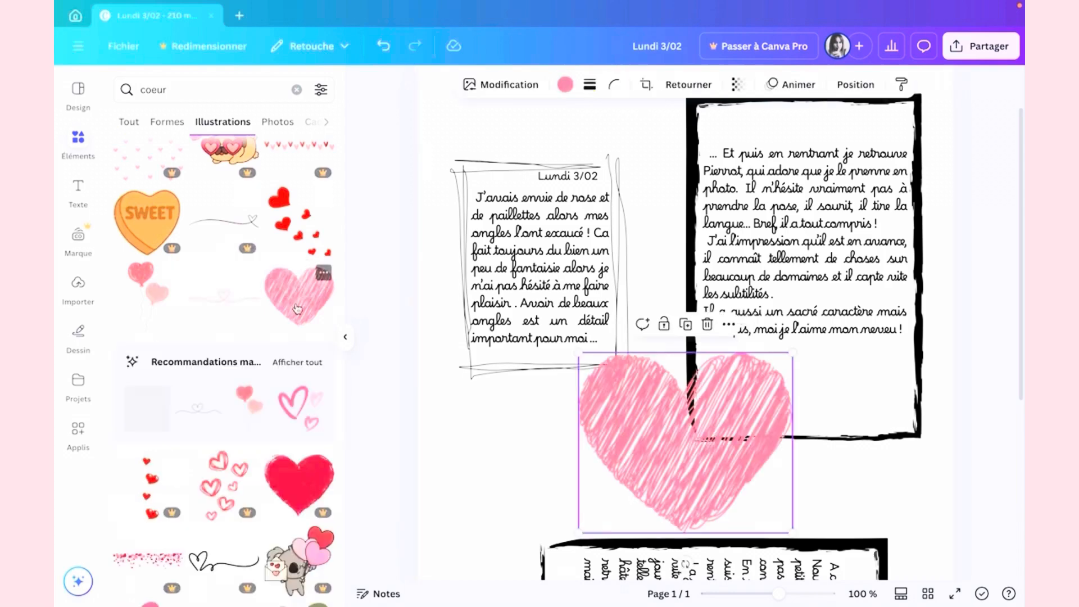
# Shrink the pink scribbled heart and place it over the middle of the "Lundi 3/02" entry's text.
pyautogui.scroll(-2, 481, 426)
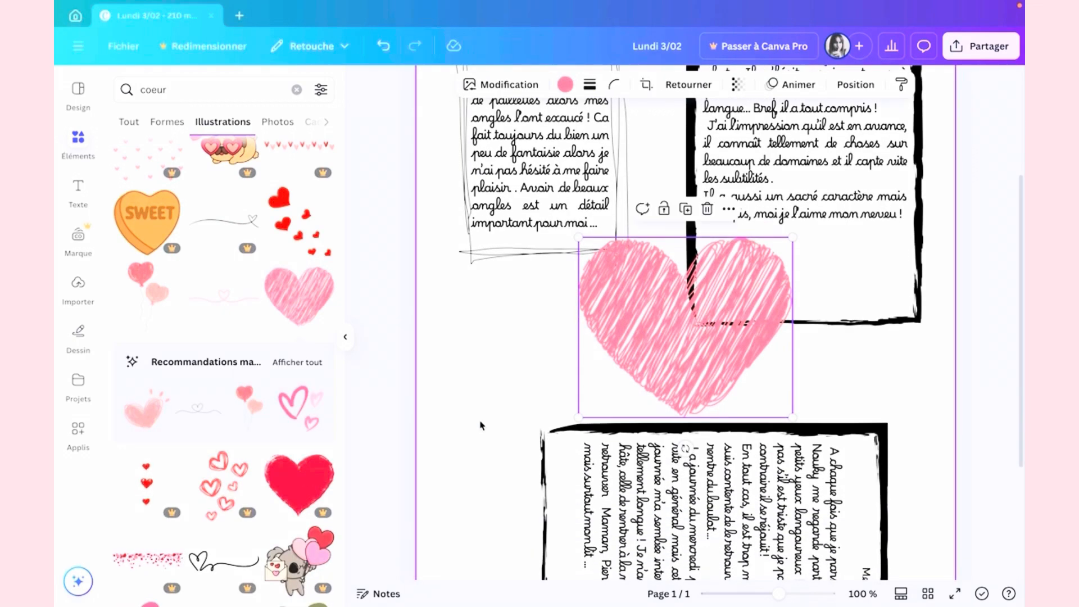
pyautogui.scroll(1, 539, 438)
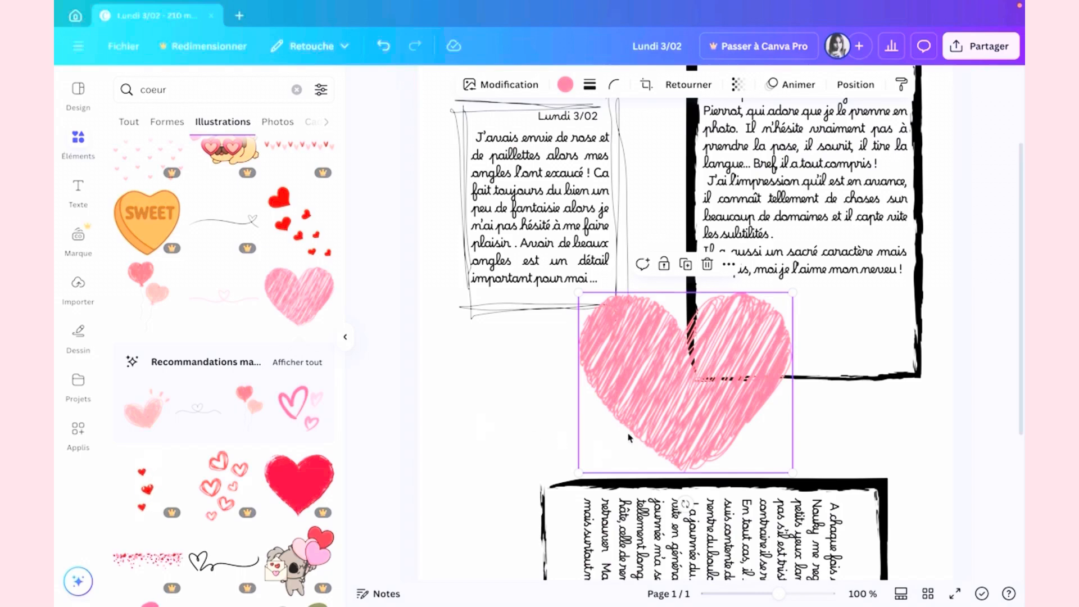
pyautogui.moveTo(692, 416)
pyautogui.mouseDown()
pyautogui.moveTo(626, 353)
pyautogui.moveTo(613, 378)
pyautogui.mouseUp()
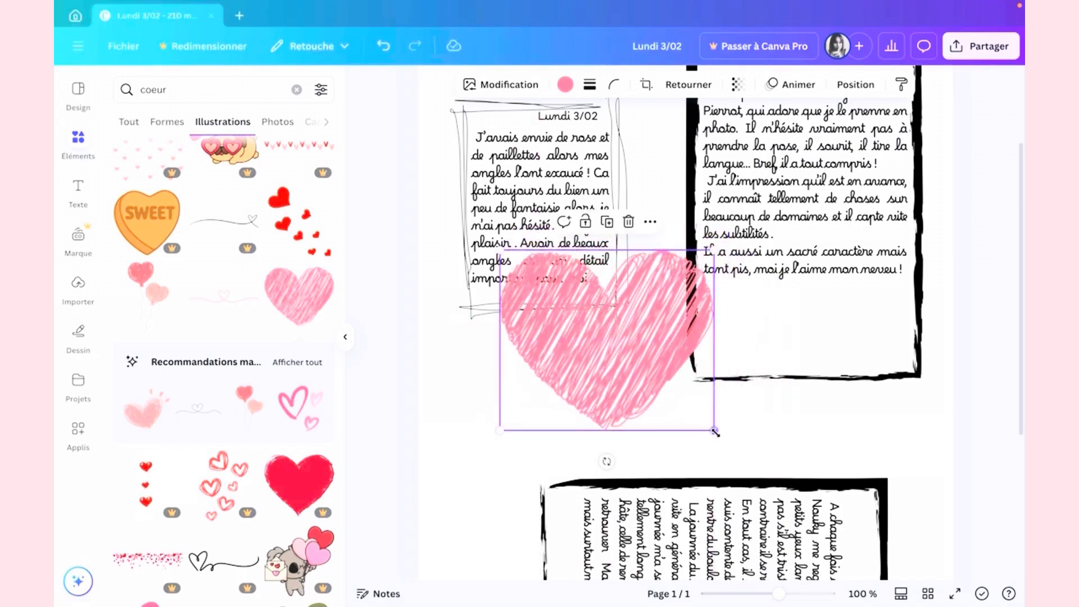
pyautogui.moveTo(714, 430); pyautogui.dragTo(560, 260)
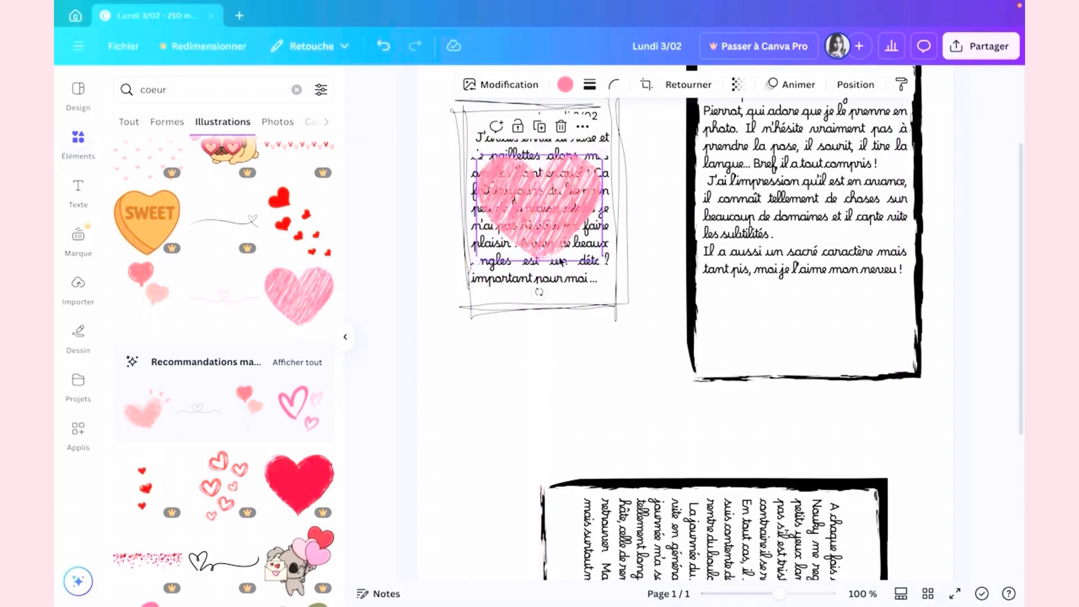
# Set the pink heart's transparency to 44 and deselect it.
pyautogui.scroll(3, 571, 394)
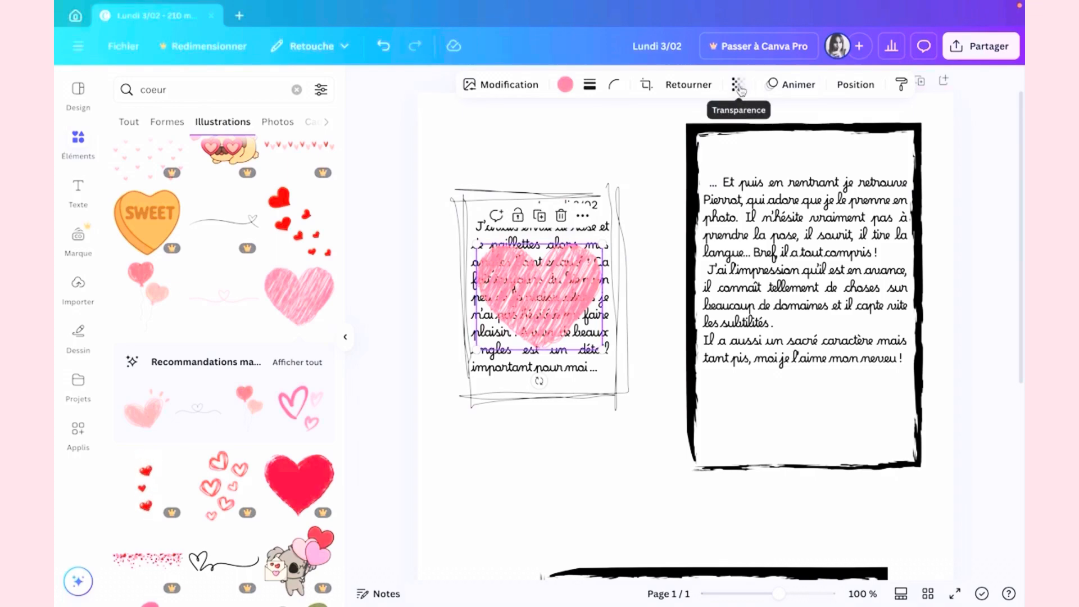
pyautogui.click(739, 87)
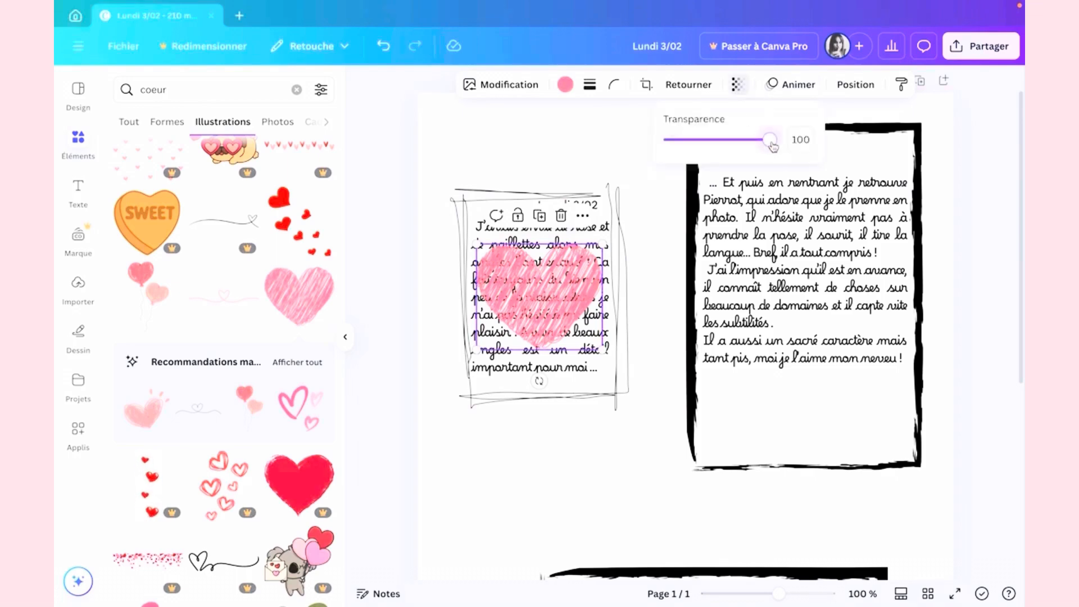
pyautogui.moveTo(768, 139); pyautogui.dragTo(715, 161)
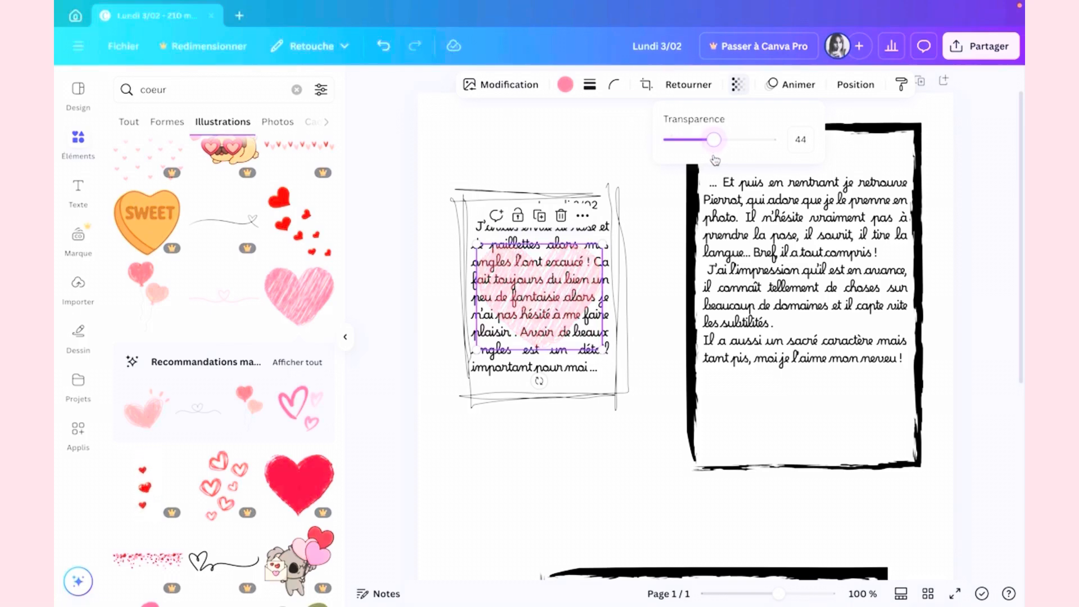
pyautogui.click(560, 469)
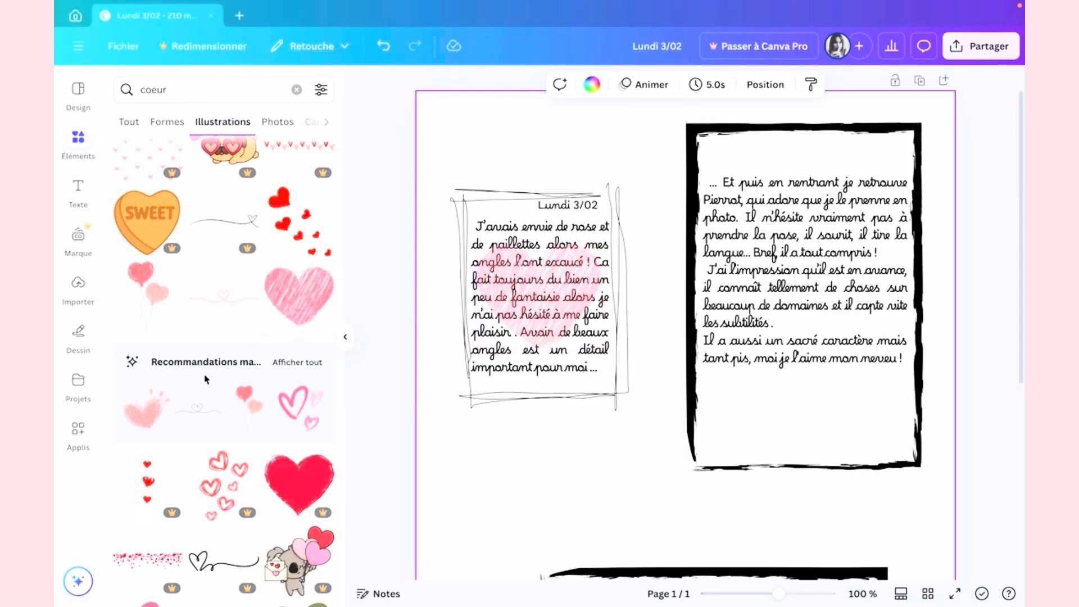
# Add the pink heart with small rays from all magic recommendations and shrink it into the blank space below the continuation text.
pyautogui.click(303, 366)
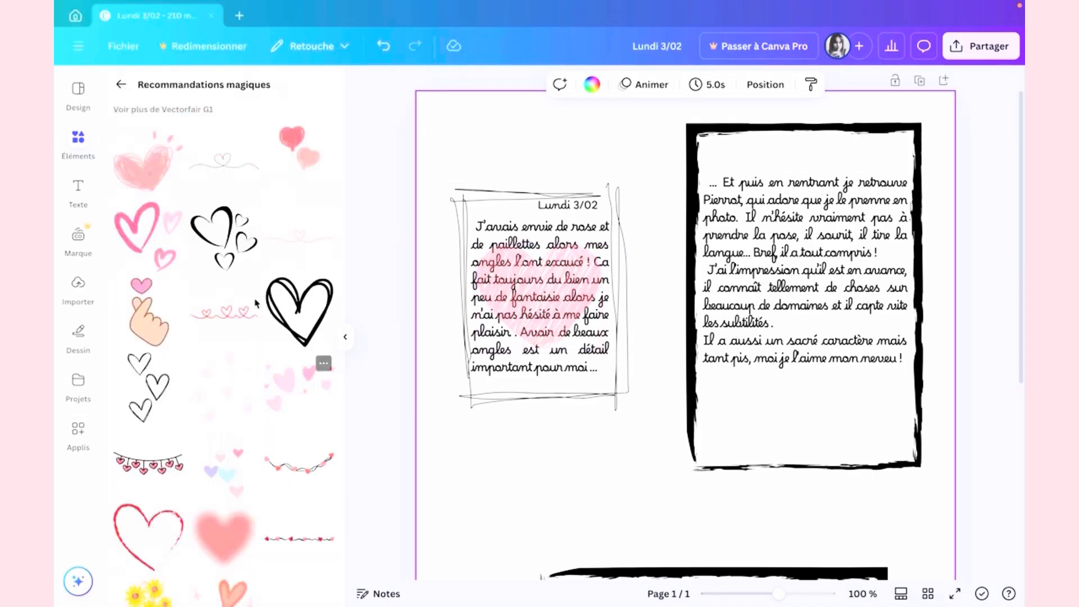
pyautogui.click(159, 162)
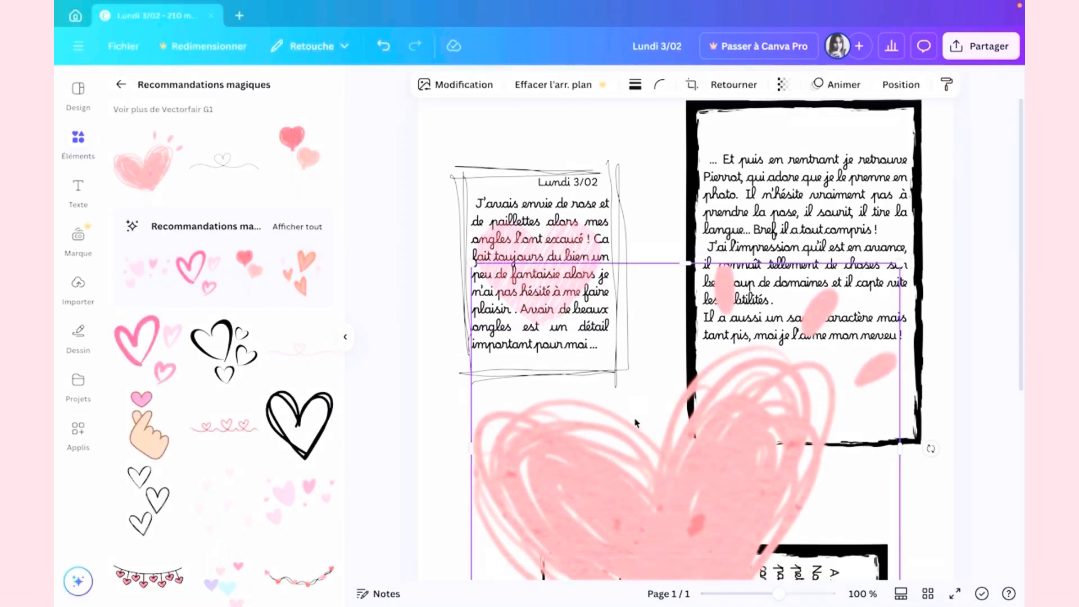
pyautogui.scroll(-3, 636, 421)
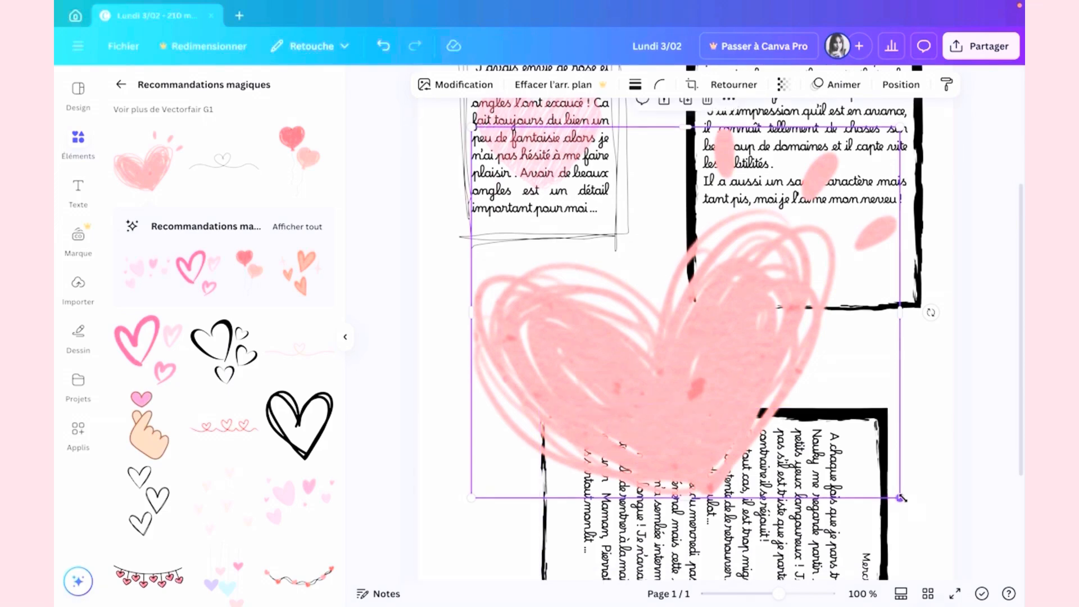
pyautogui.moveTo(901, 498); pyautogui.dragTo(797, 251)
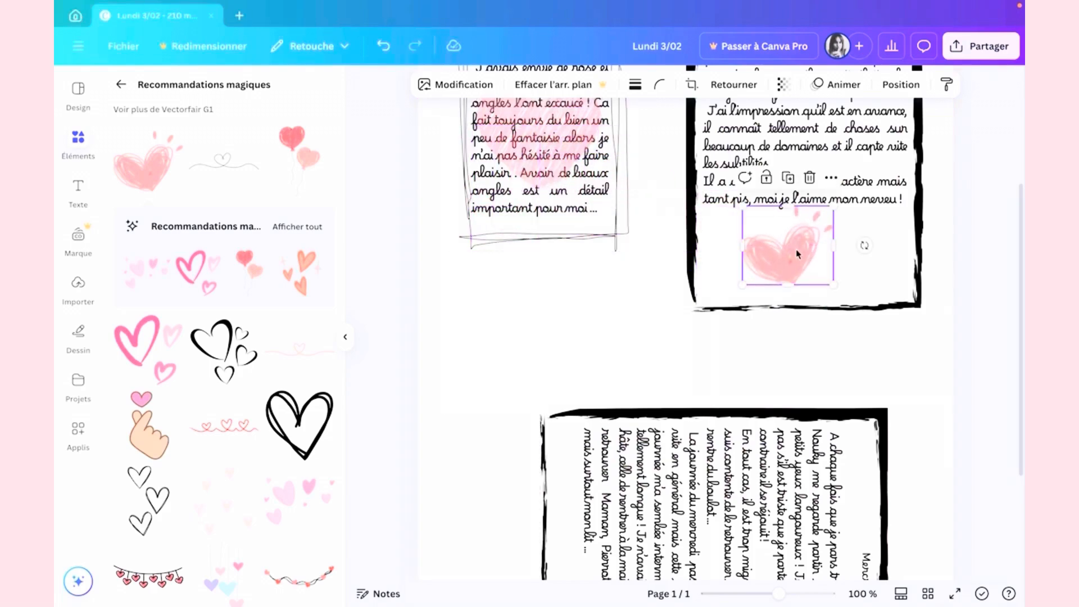
# Reduce the rayed heart to a small accent just beneath the last line of the continuation text.
pyautogui.scroll(3, 797, 254)
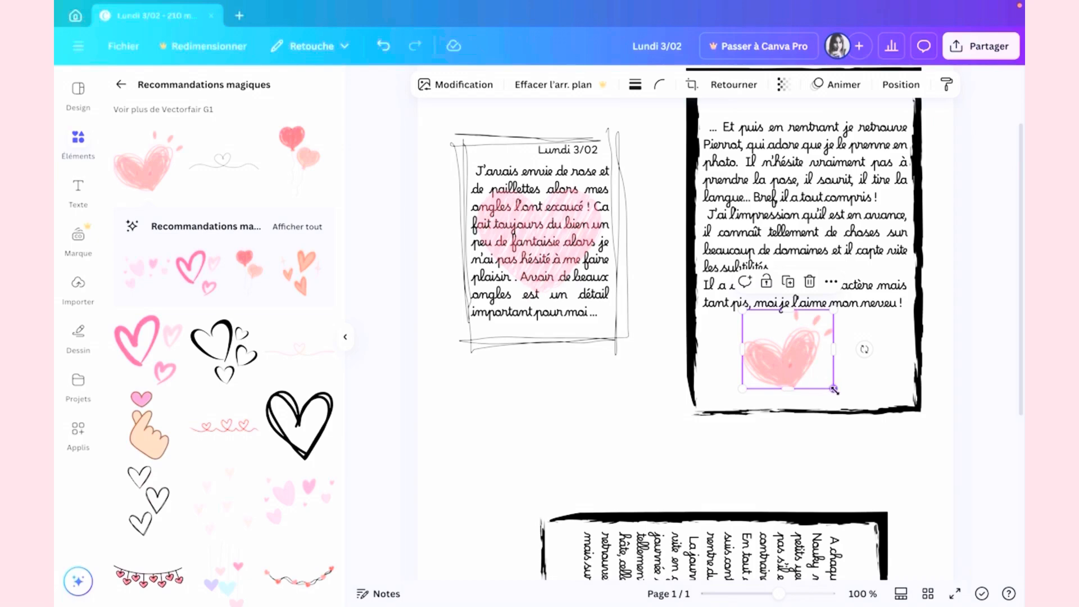
pyautogui.moveTo(834, 389); pyautogui.dragTo(785, 348)
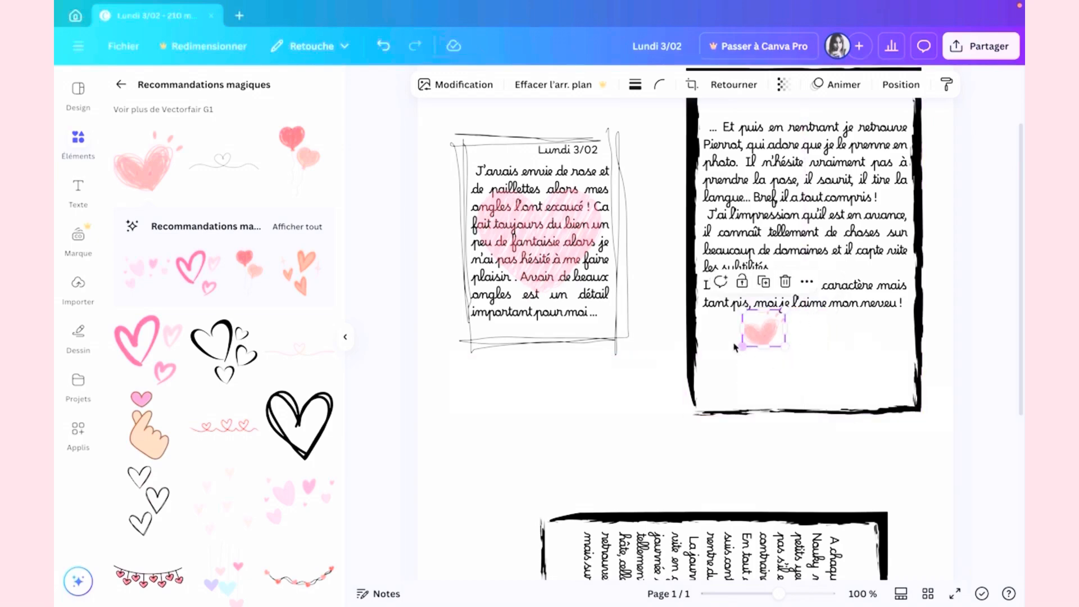
pyautogui.click(758, 338)
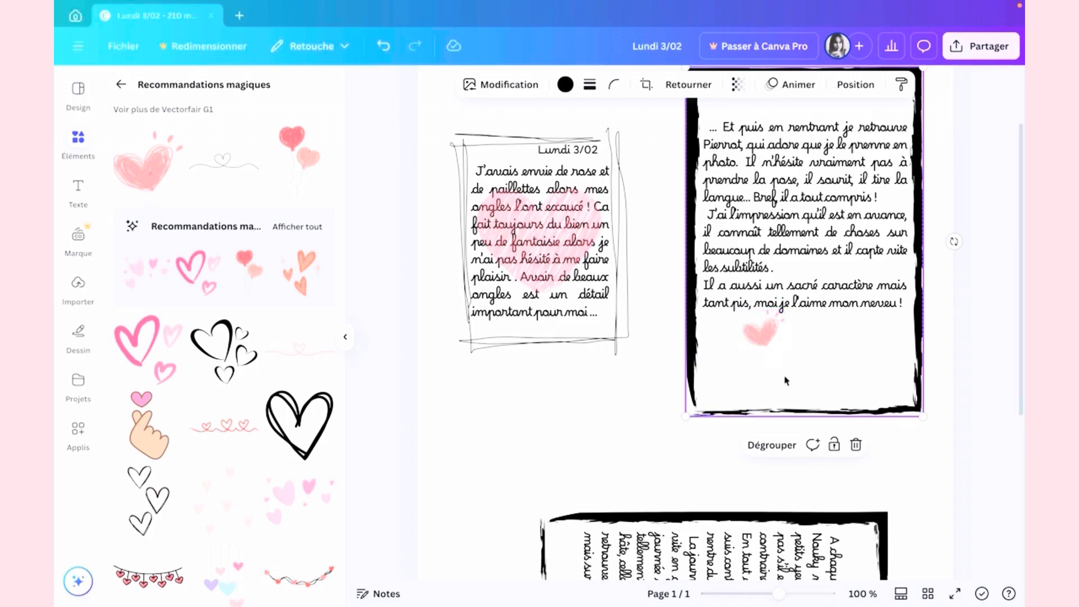
# Tilt the small rayed heart and move it into the upper-right corner inside the continuation entry's frame.
pyautogui.click(774, 342)
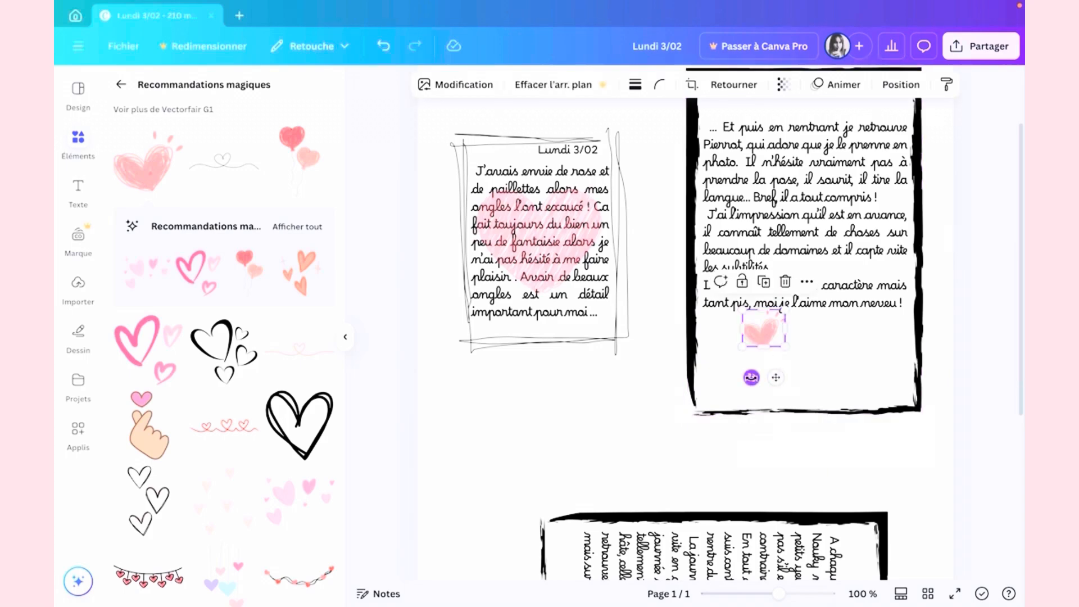
pyautogui.moveTo(751, 378); pyautogui.dragTo(797, 264)
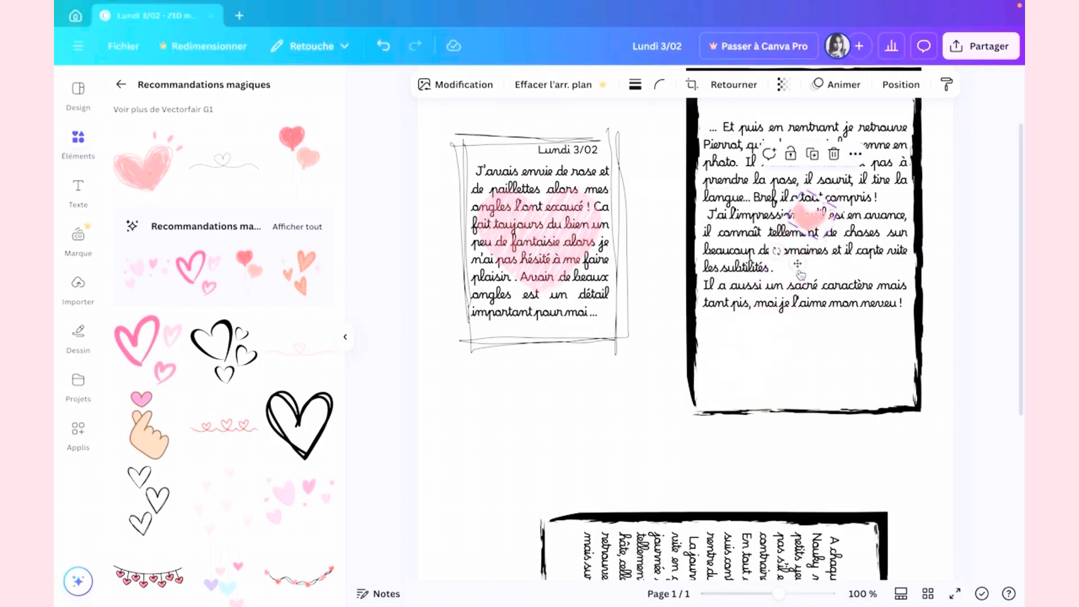
pyautogui.scroll(1, 798, 265)
pyautogui.scroll(2, 799, 301)
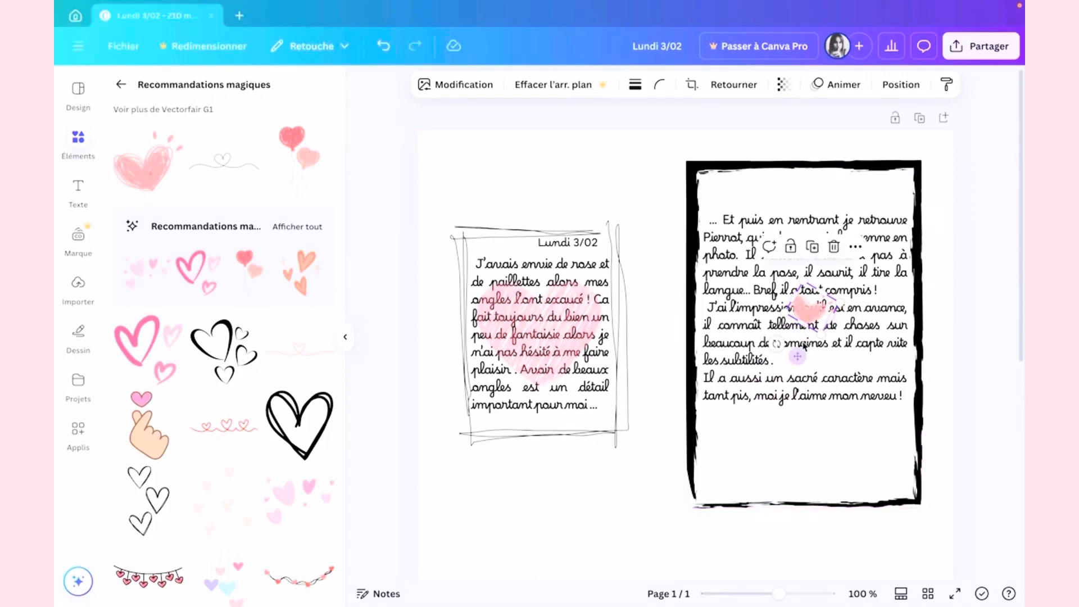
pyautogui.moveTo(798, 356); pyautogui.dragTo(872, 250)
pyautogui.click(804, 464)
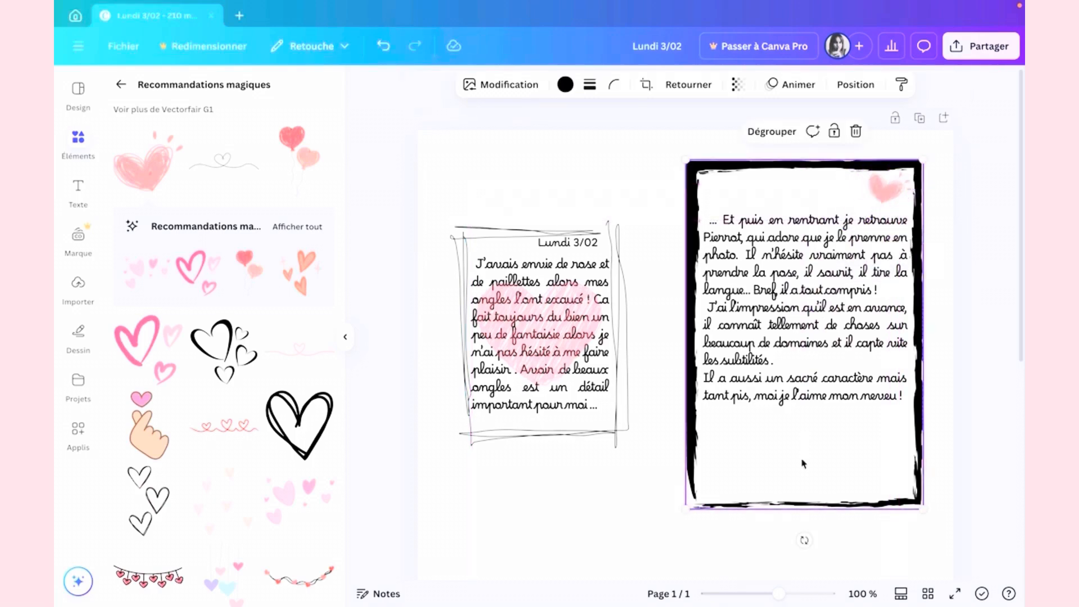
# Rotate the framed "Mercredi 5/02" entry upright, shift it slightly toward the page's left side and deselect it.
pyautogui.scroll(-2, 602, 415)
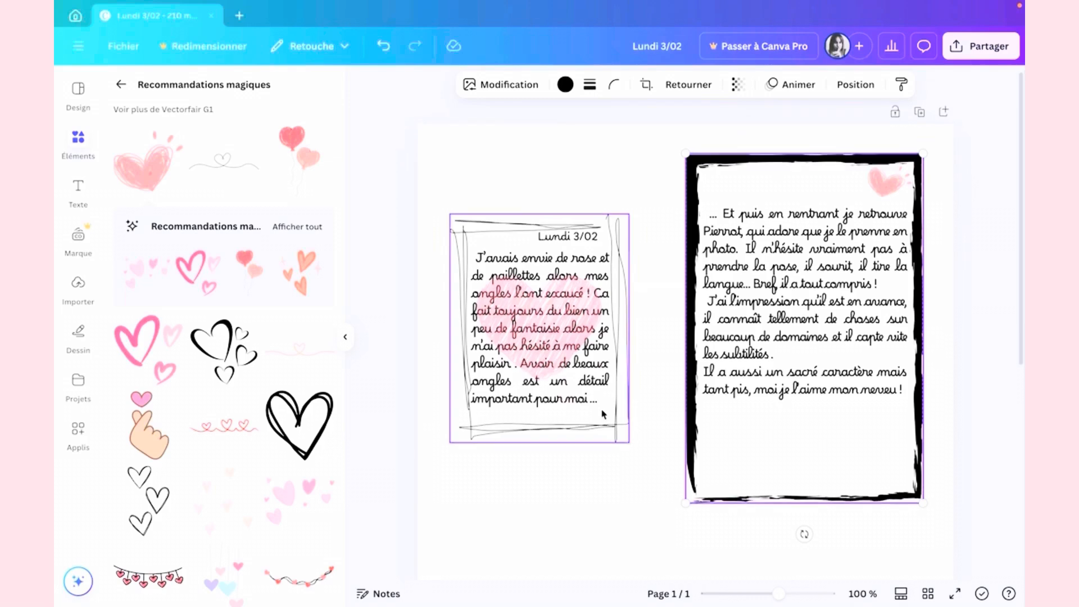
pyautogui.scroll(-6, 603, 414)
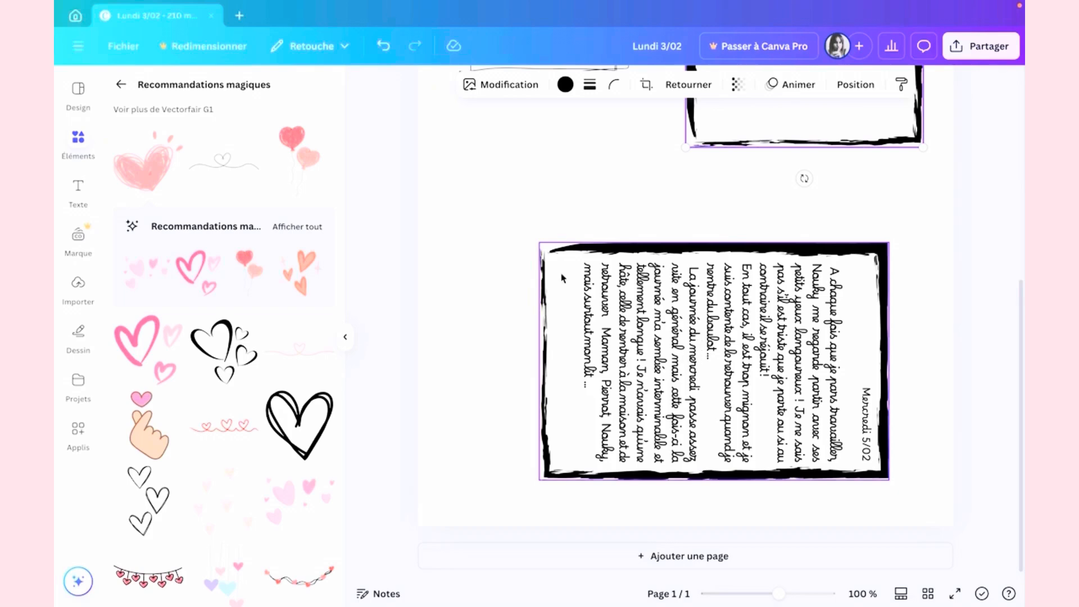
pyautogui.click(742, 325)
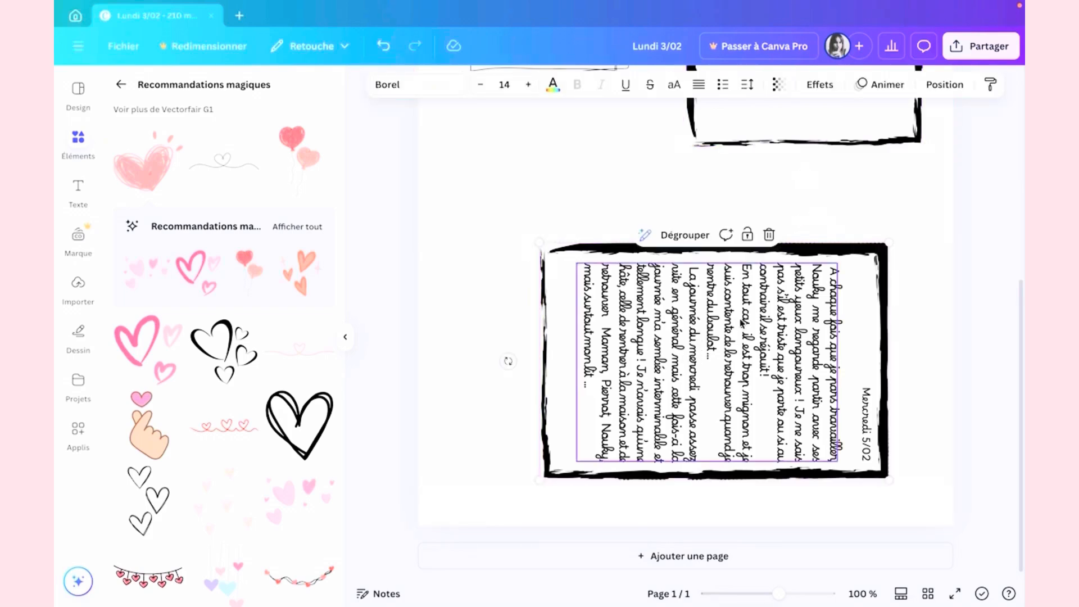
pyautogui.moveTo(544, 377); pyautogui.dragTo(703, 403)
pyautogui.moveTo(728, 440); pyautogui.dragTo(618, 358)
pyautogui.click(442, 353)
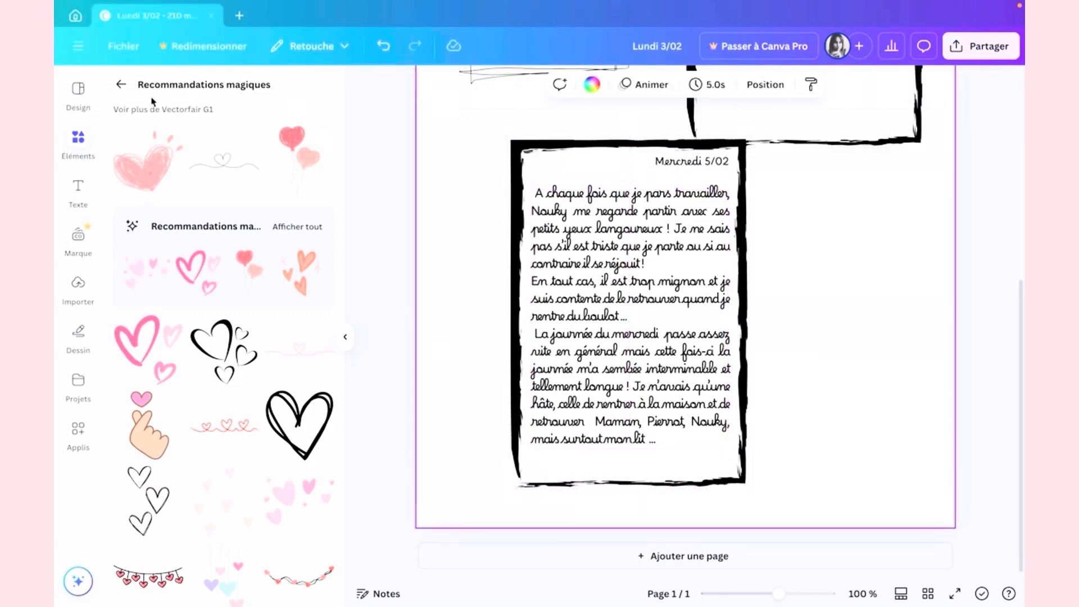
# Leave the magic recommendations and search the illustrations for "chat".
pyautogui.click(122, 85)
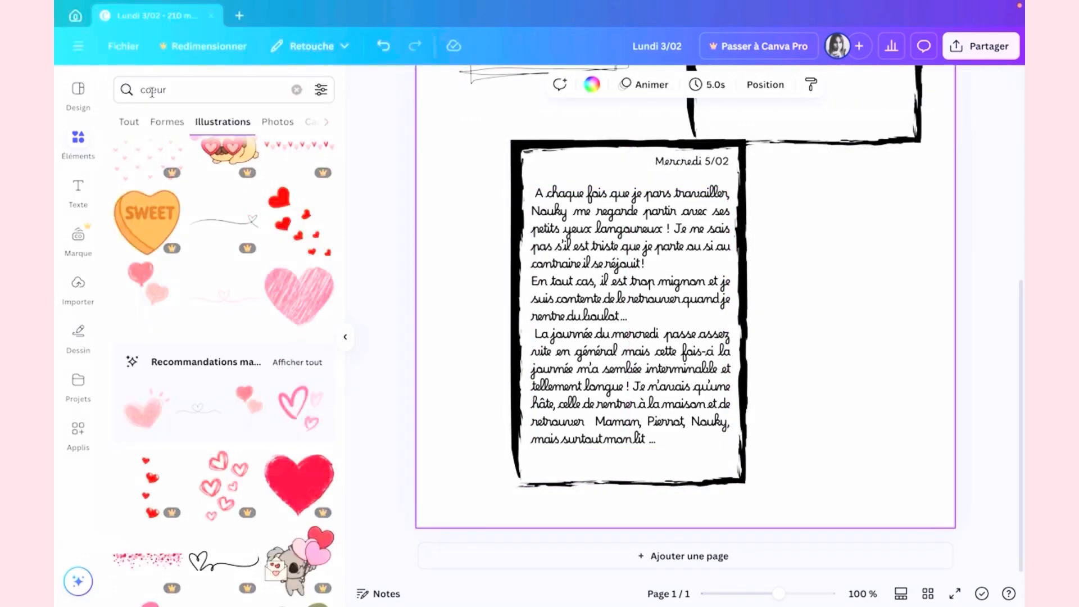
pyautogui.click(173, 98)
pyautogui.press('BackSpace')
pyautogui.press('BackSpace')
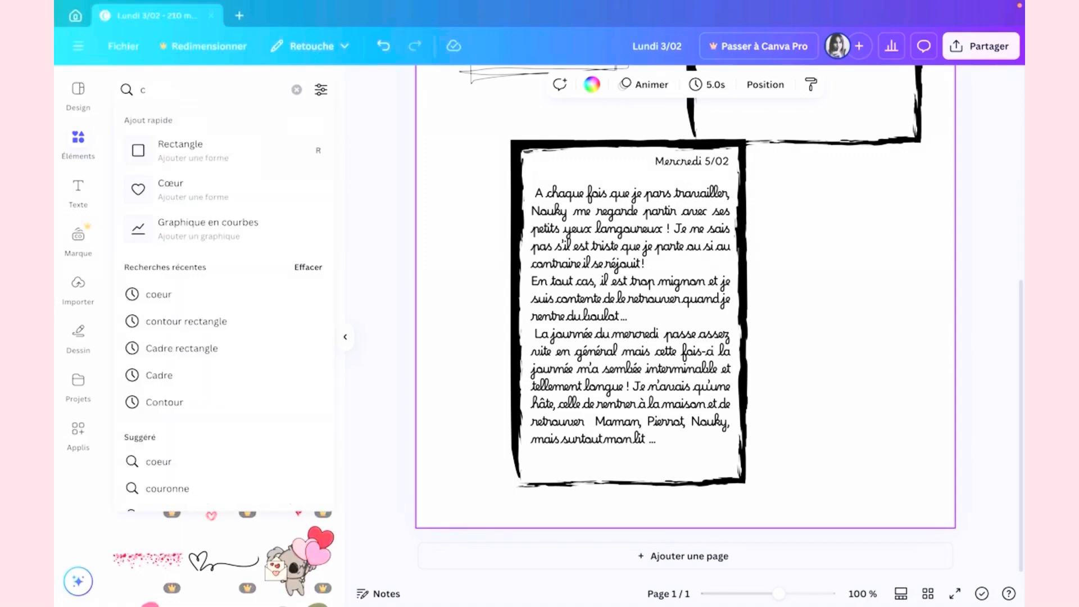
pyautogui.write('hat')
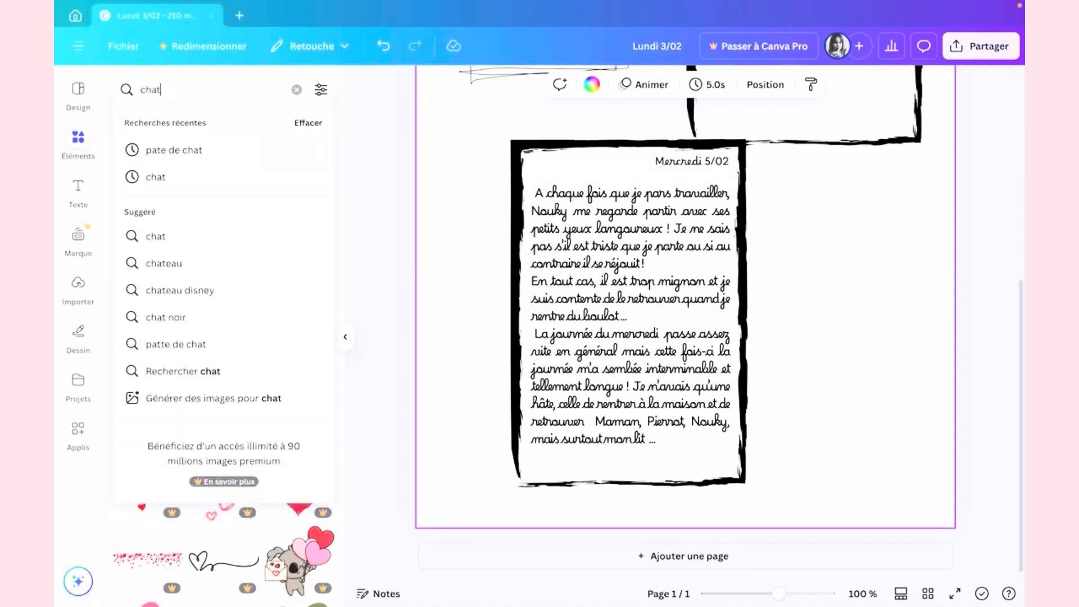
pyautogui.press('Return')
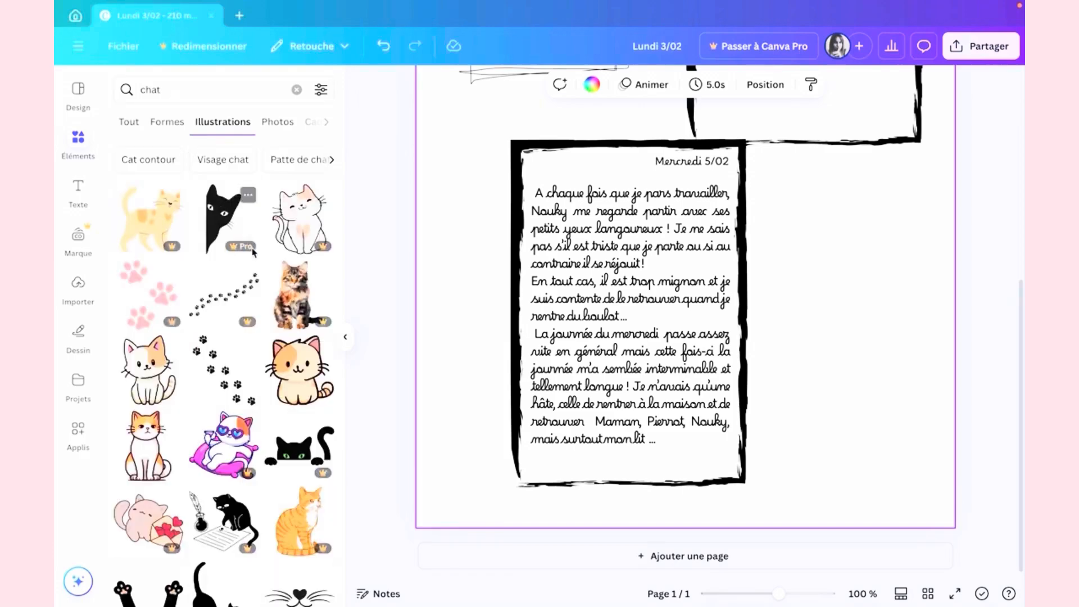
# Browse the cat illustrations for a free drawing that suits the "Mercredi 5/02" entry.
pyautogui.scroll(-2, 243, 312)
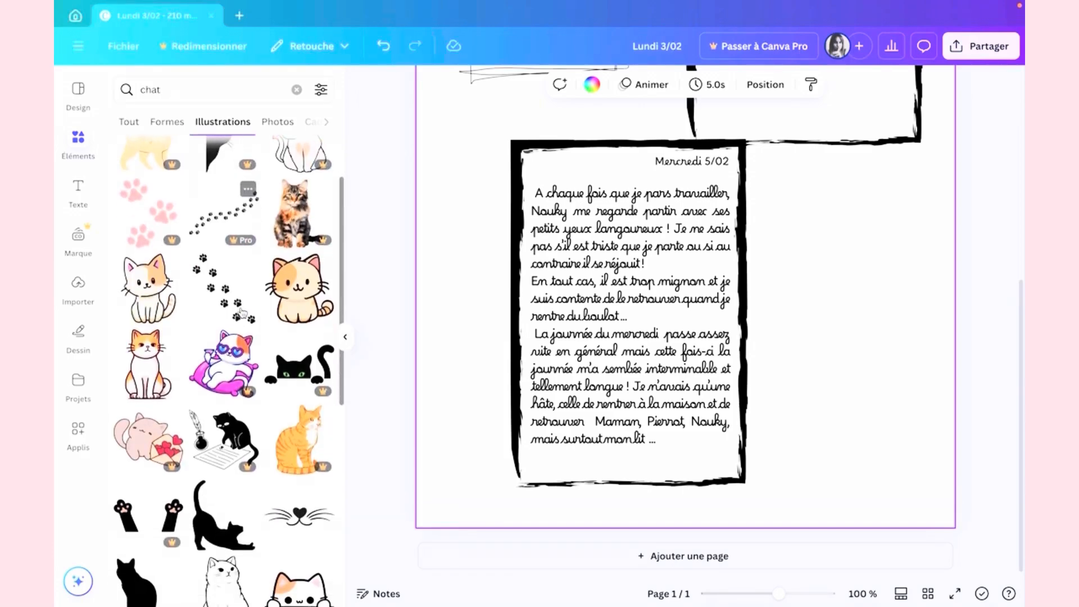
pyautogui.scroll(1, 242, 313)
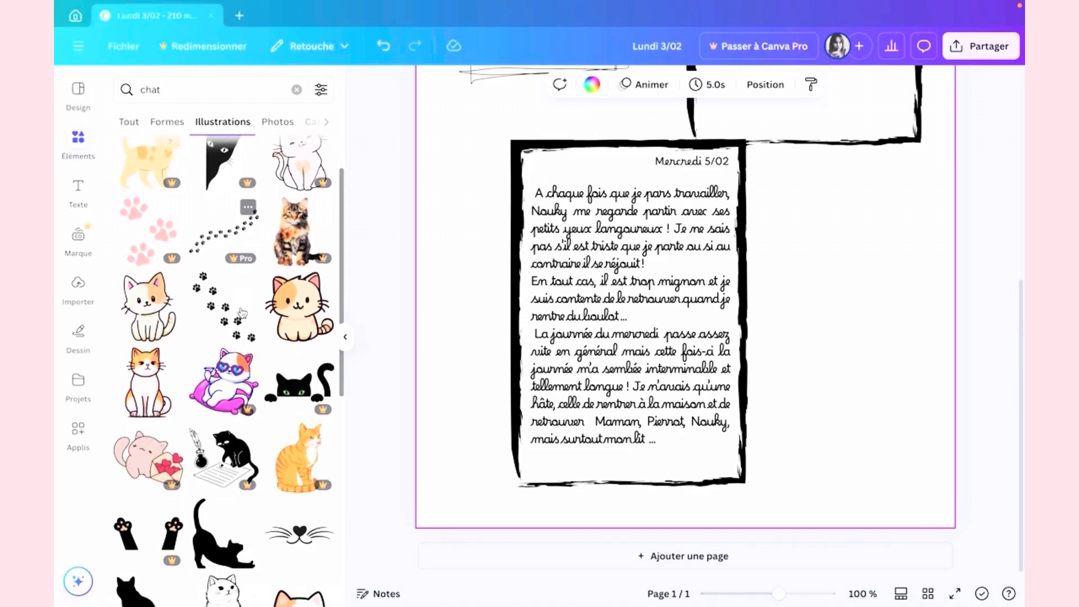
pyautogui.scroll(-4, 242, 312)
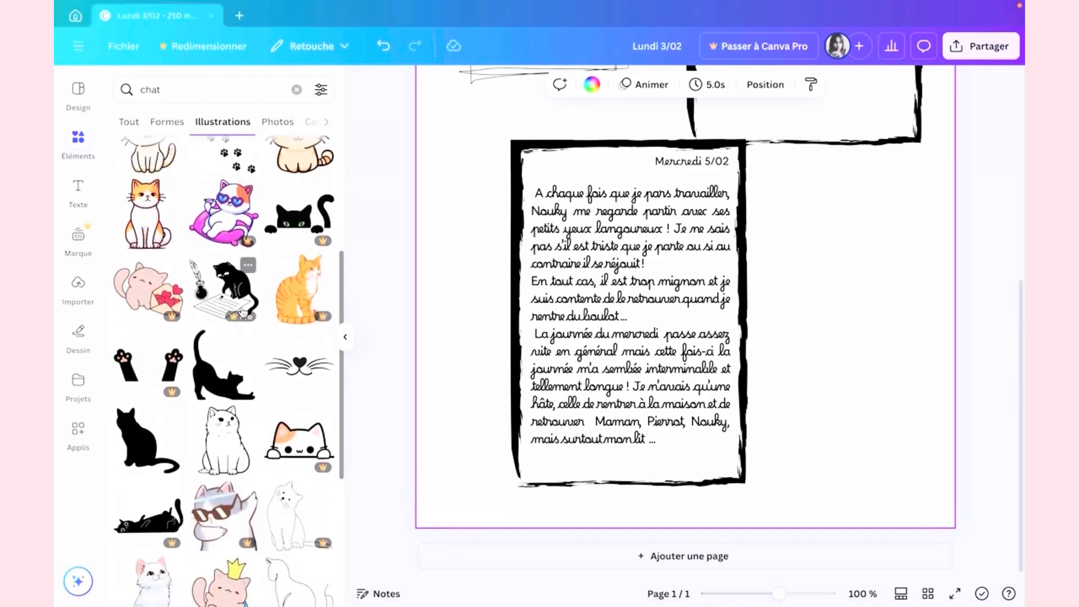
pyautogui.scroll(-2, 242, 313)
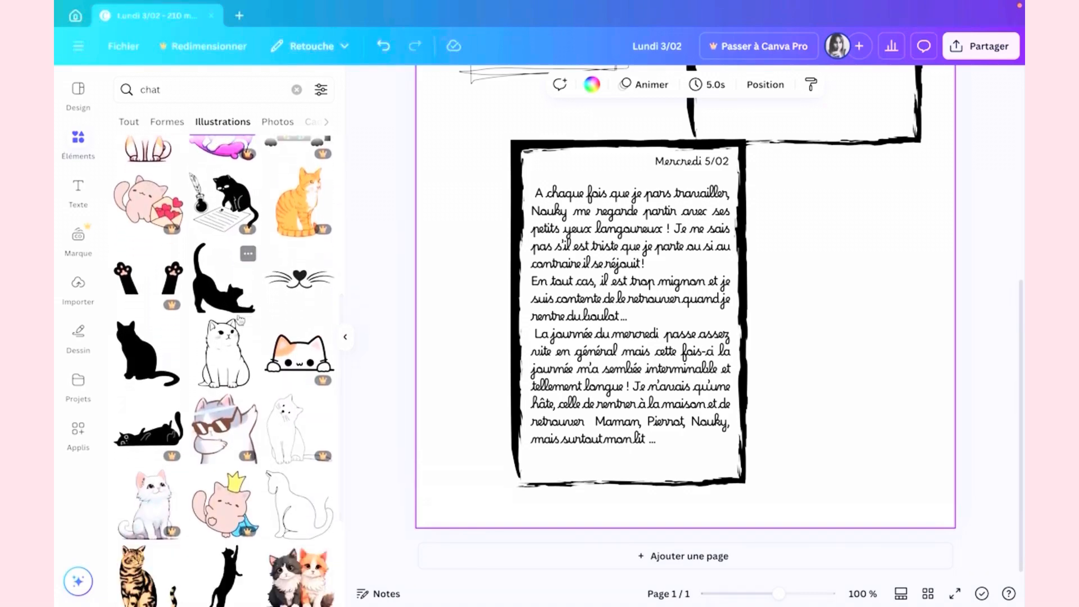
pyautogui.scroll(-4, 257, 357)
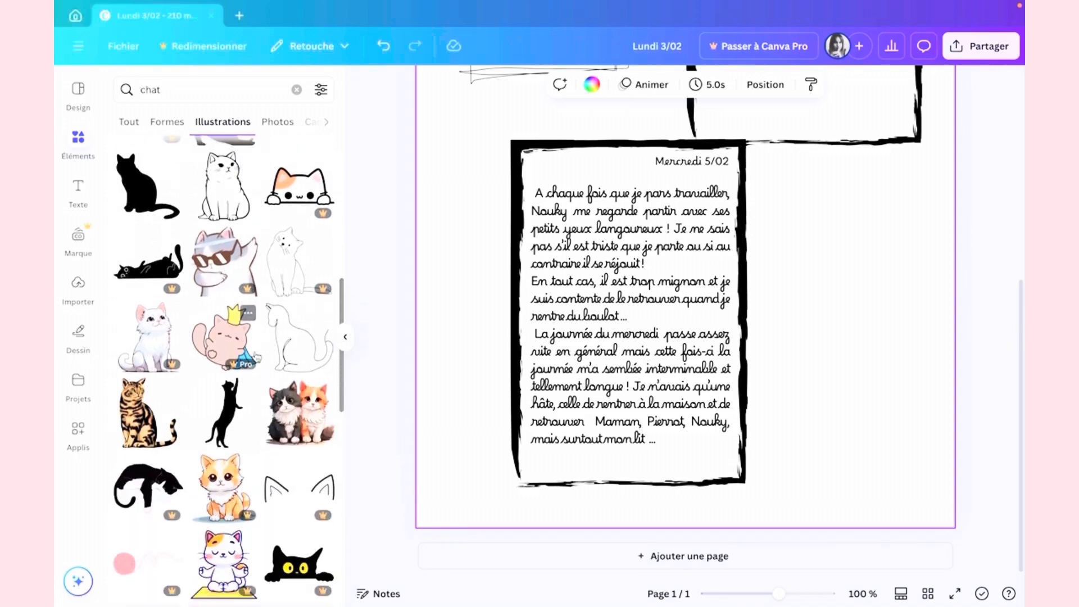
pyautogui.scroll(-7, 293, 334)
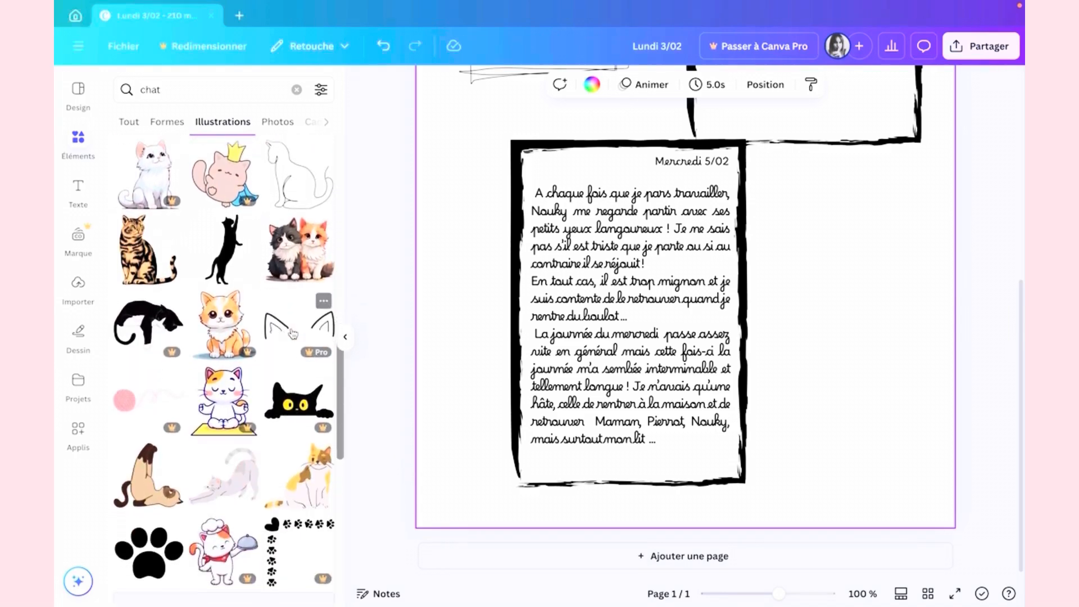
pyautogui.scroll(-10, 293, 334)
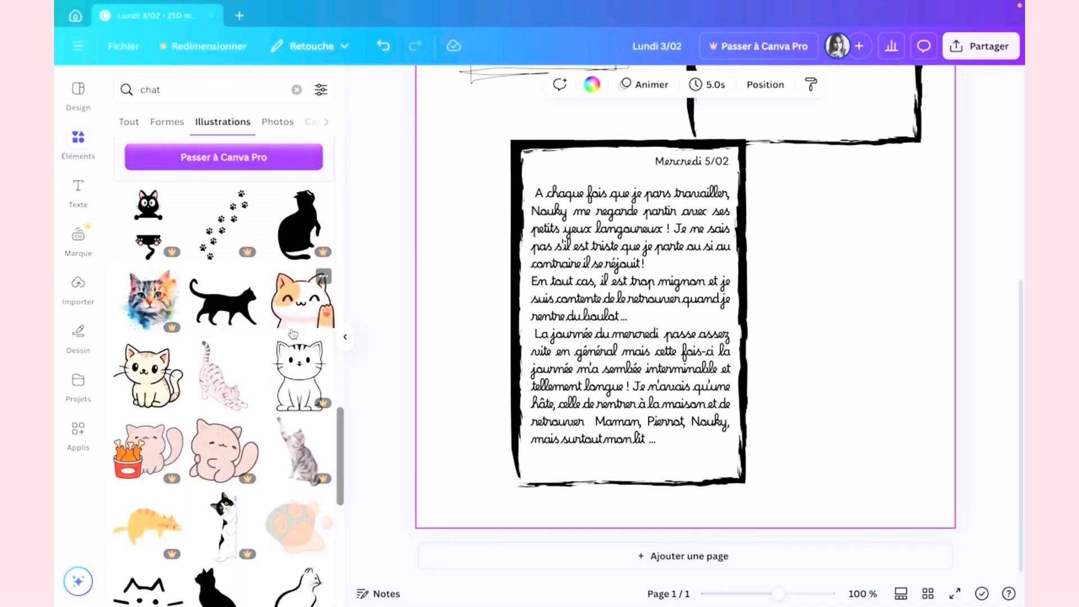
pyautogui.scroll(-1, 293, 334)
pyautogui.scroll(-1, 291, 333)
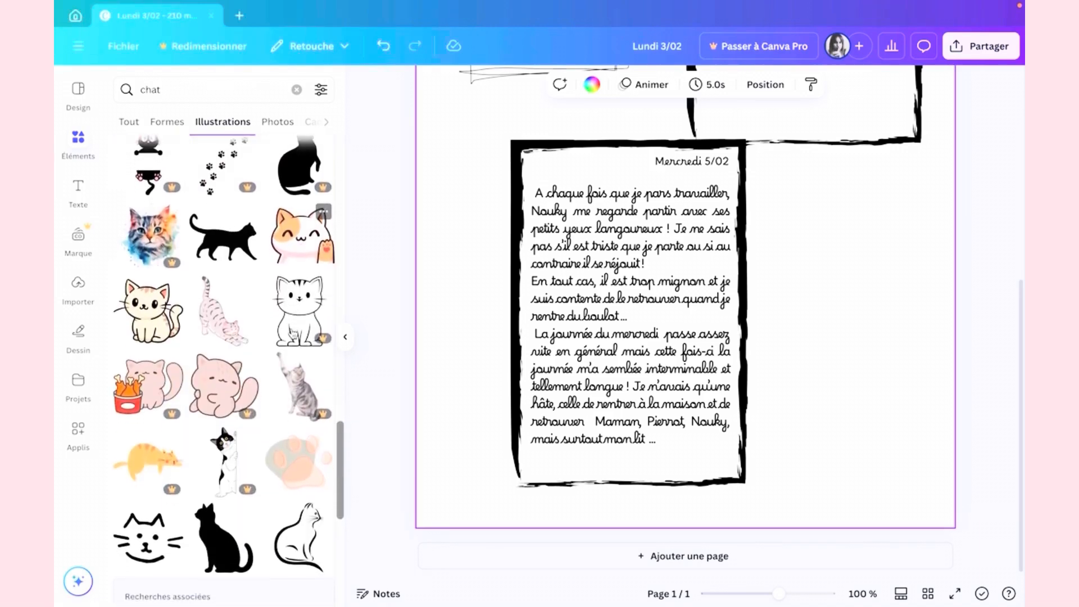
pyautogui.scroll(-1, 293, 333)
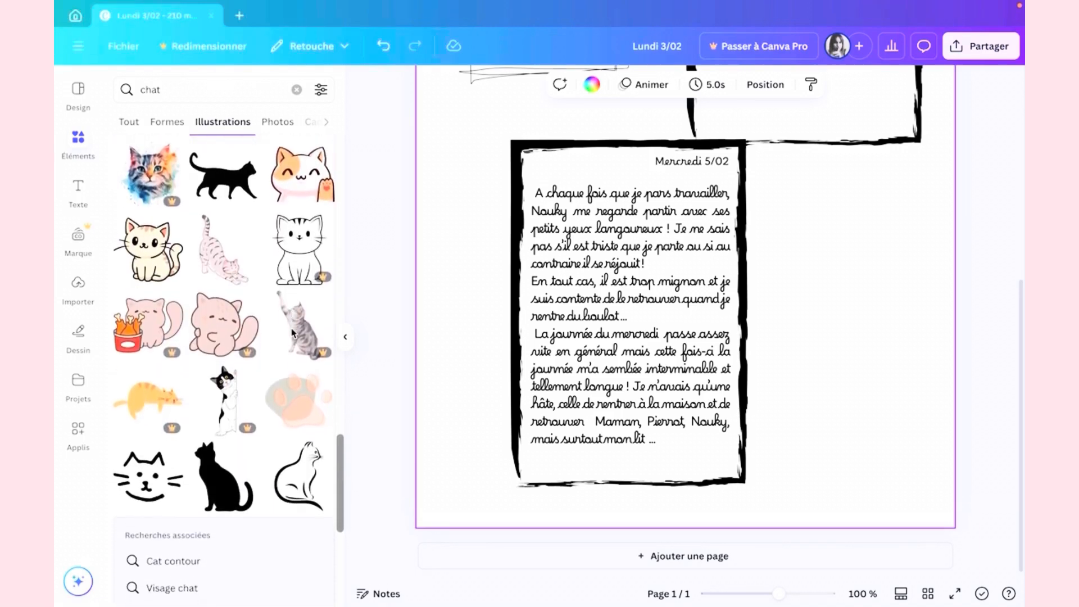
pyautogui.scroll(-5, 293, 334)
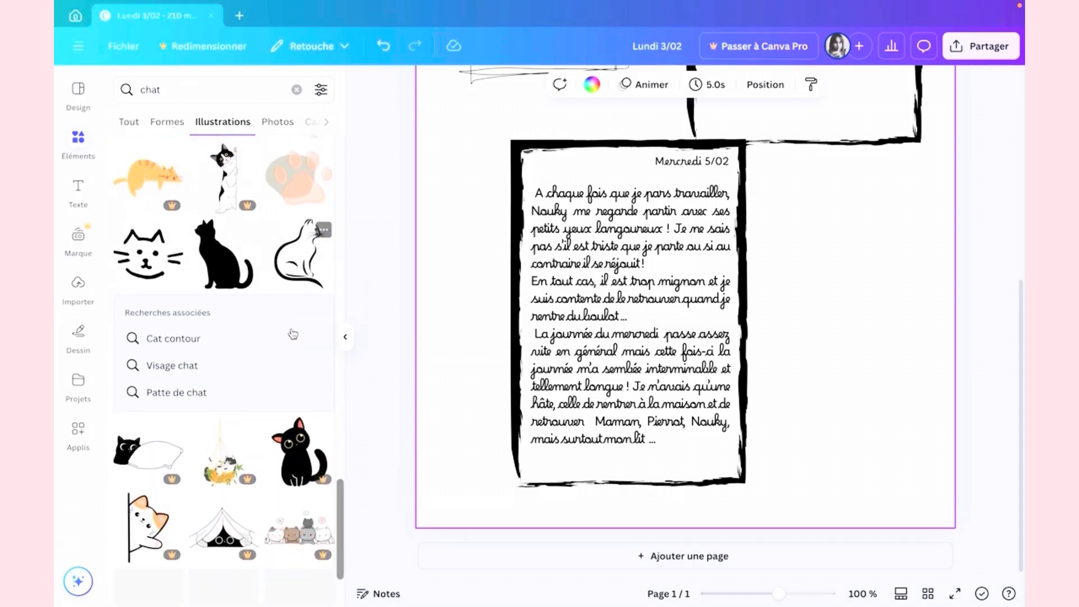
pyautogui.scroll(-3, 292, 334)
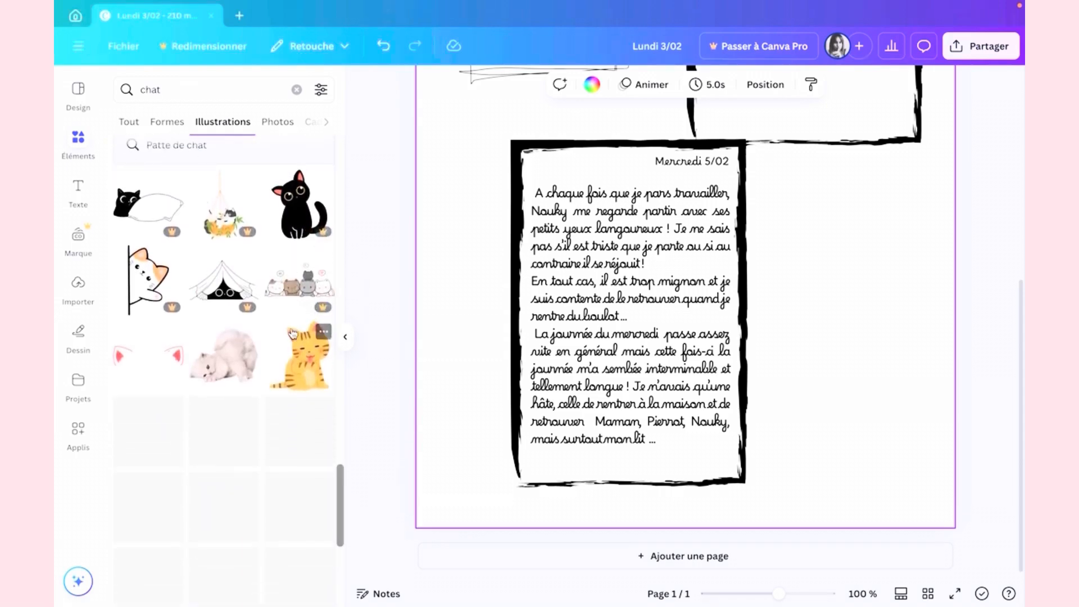
pyautogui.scroll(-1, 289, 254)
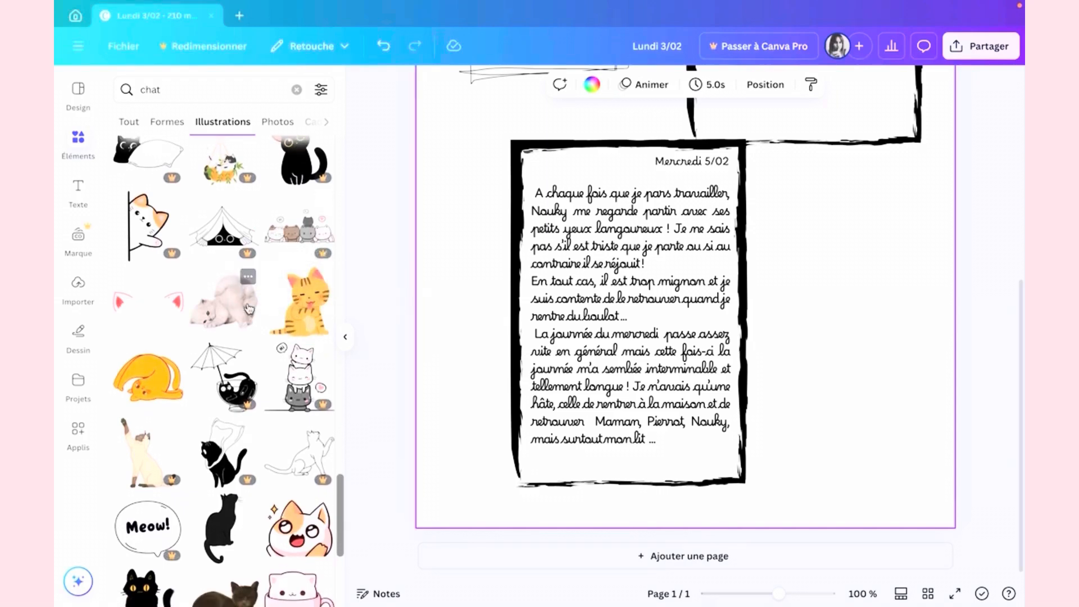
pyautogui.scroll(-1, 247, 280)
pyautogui.scroll(2, 249, 308)
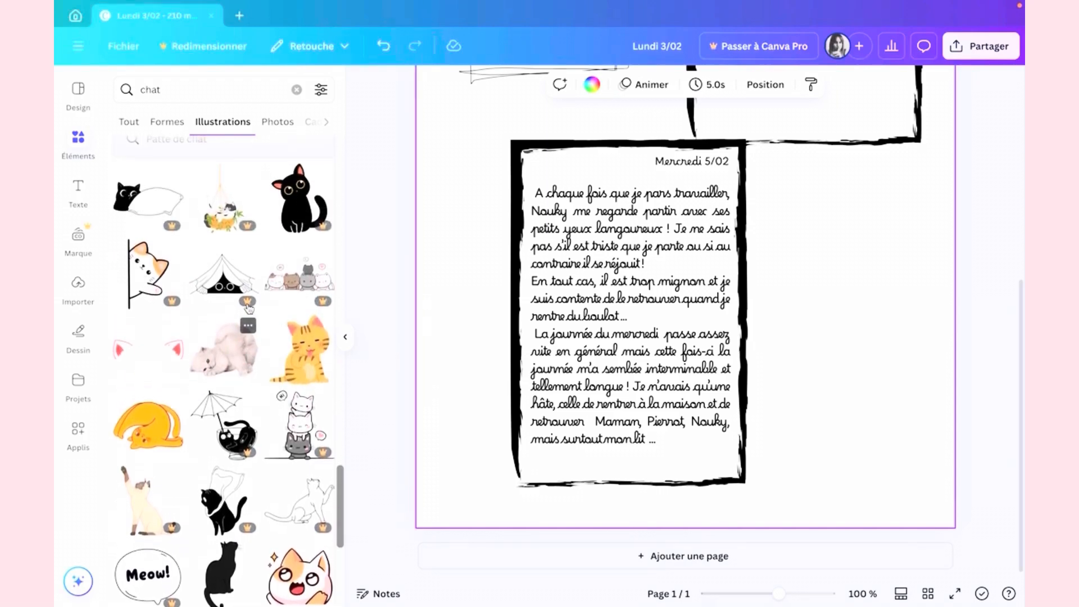
pyautogui.scroll(-5, 249, 308)
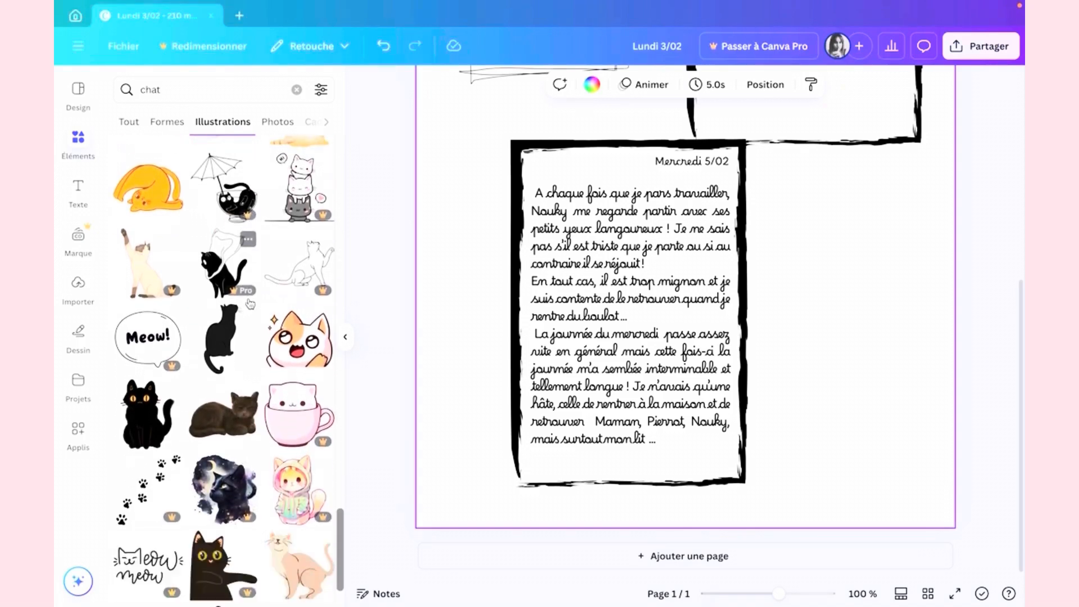
pyautogui.scroll(-1, 250, 304)
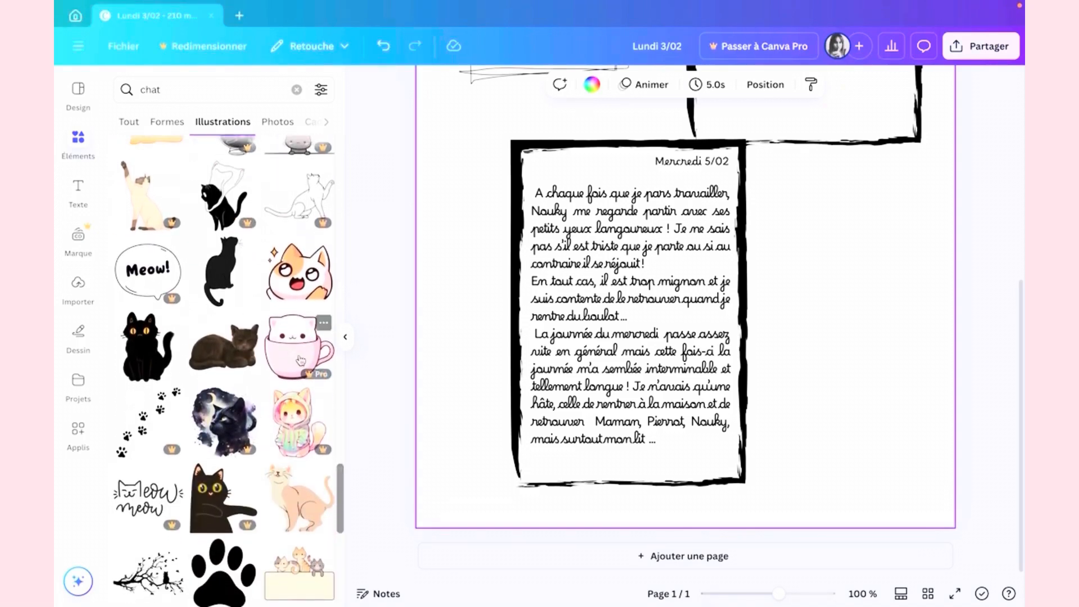
pyautogui.scroll(-5, 297, 351)
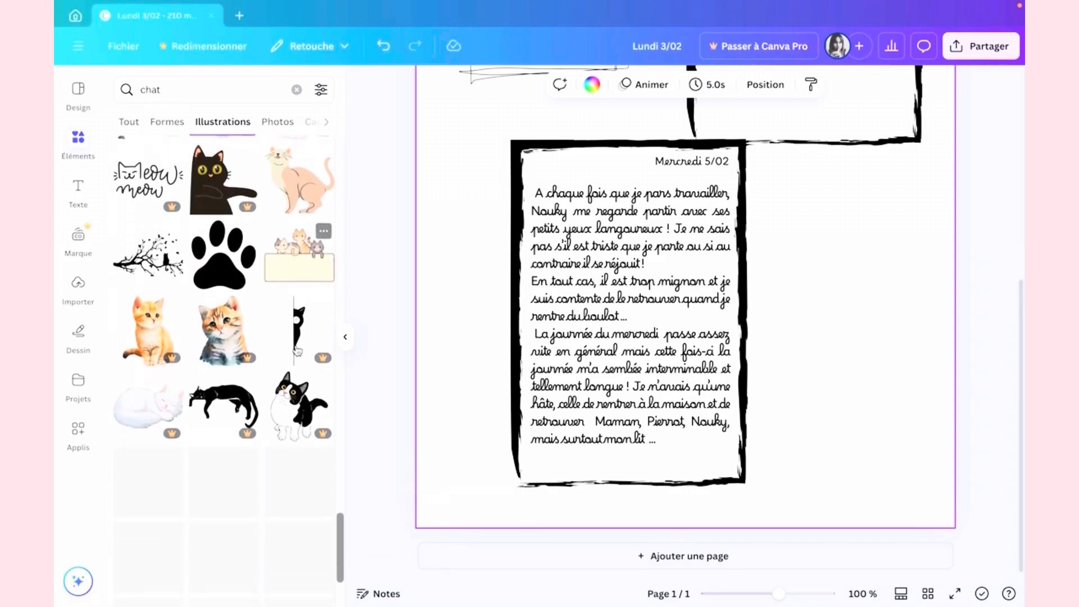
pyautogui.scroll(-1, 297, 351)
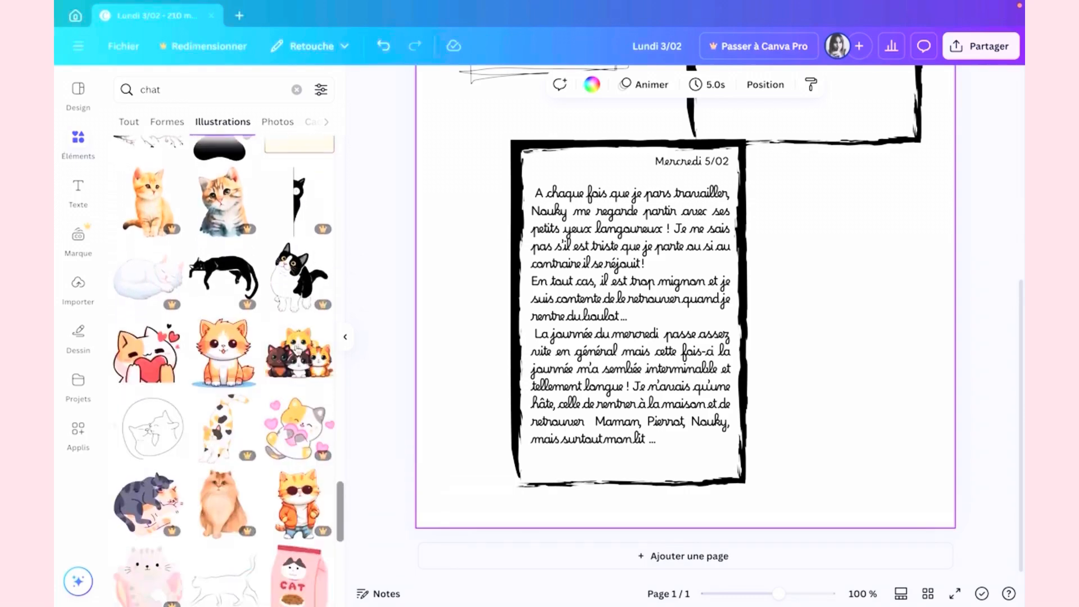
pyautogui.scroll(-2, 298, 350)
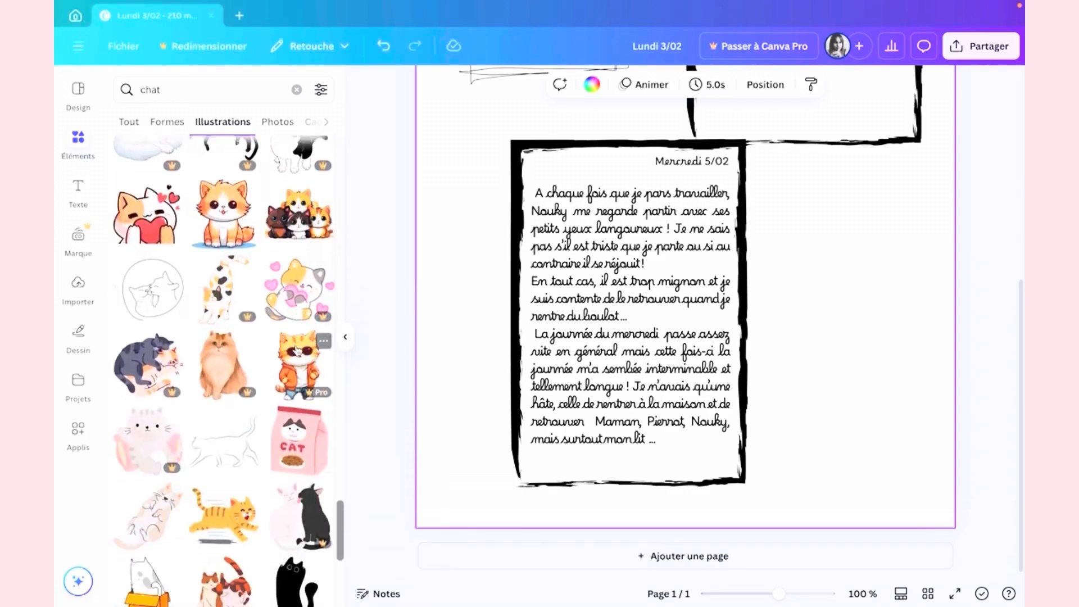
pyautogui.scroll(-1, 298, 350)
pyautogui.scroll(-4, 297, 350)
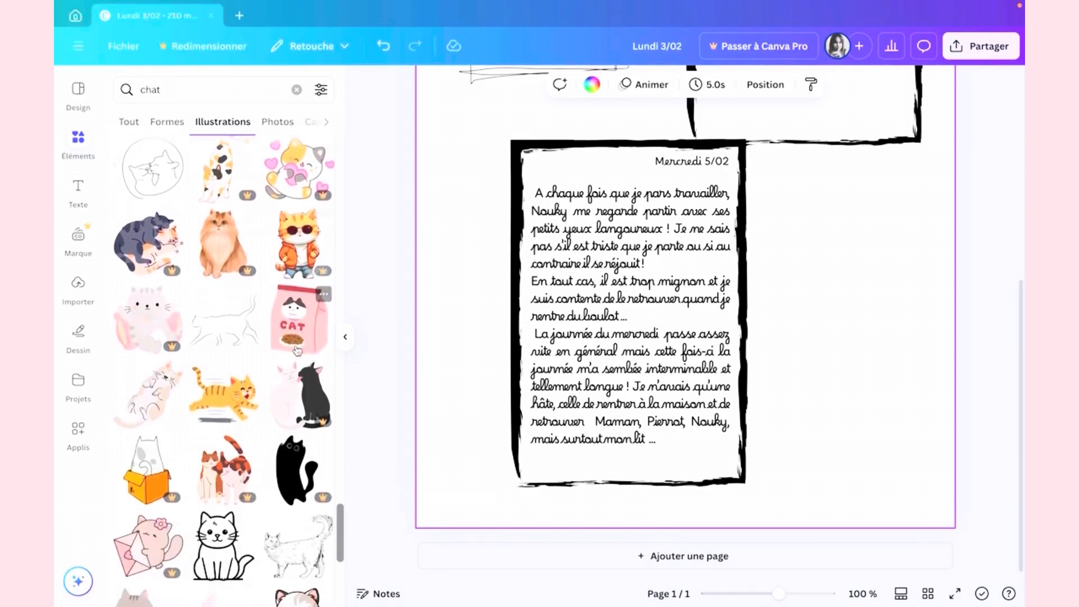
pyautogui.scroll(-3, 298, 350)
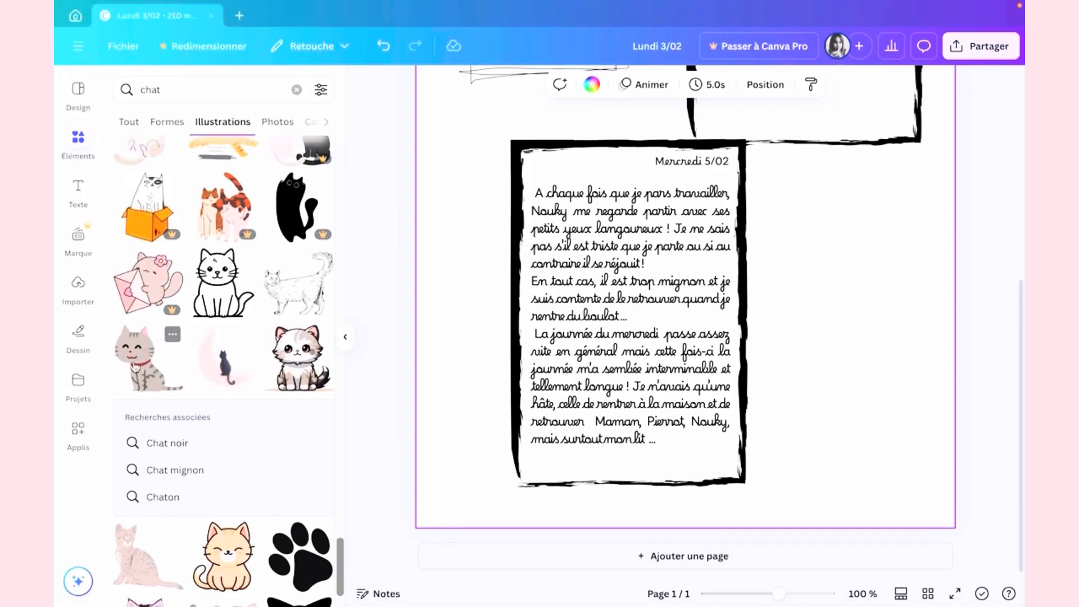
# Add the sitting grey striped cat with the red collar to the page and look through further cat illustrations.
pyautogui.click(143, 371)
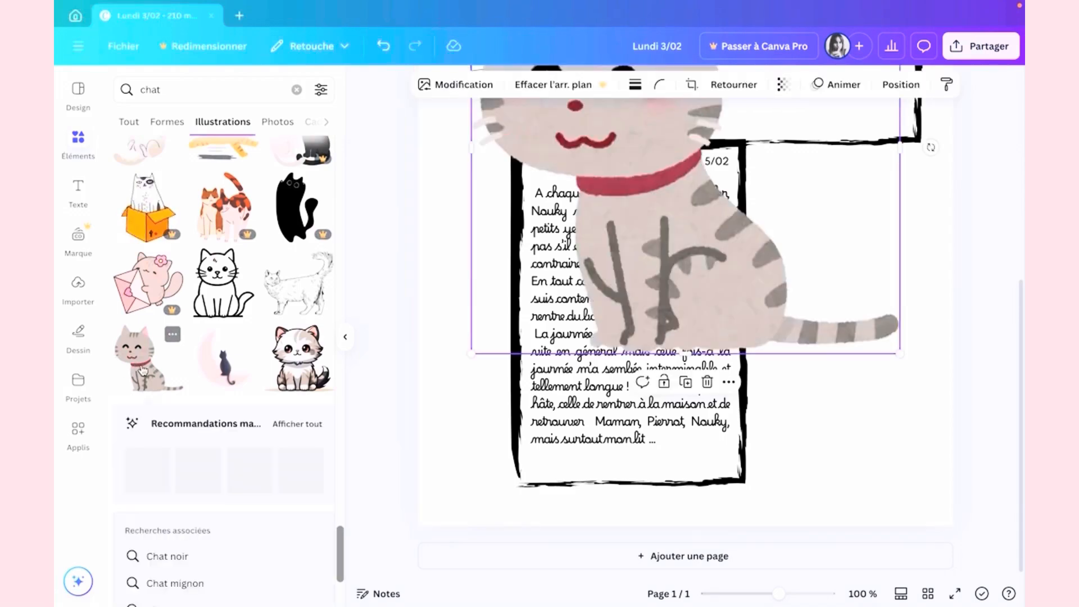
pyautogui.scroll(-6, 189, 406)
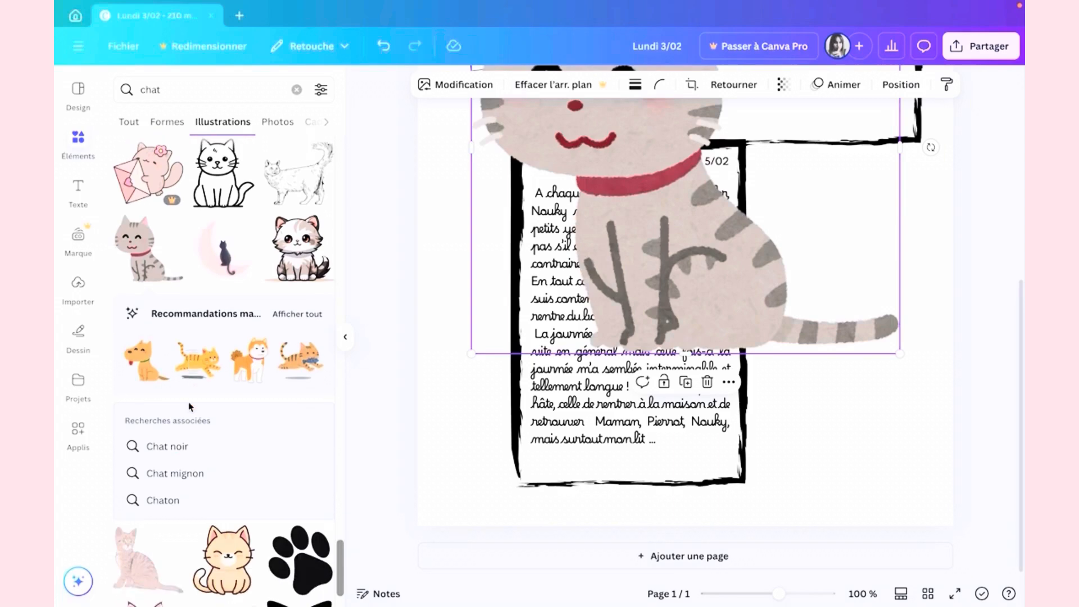
pyautogui.scroll(-1, 190, 406)
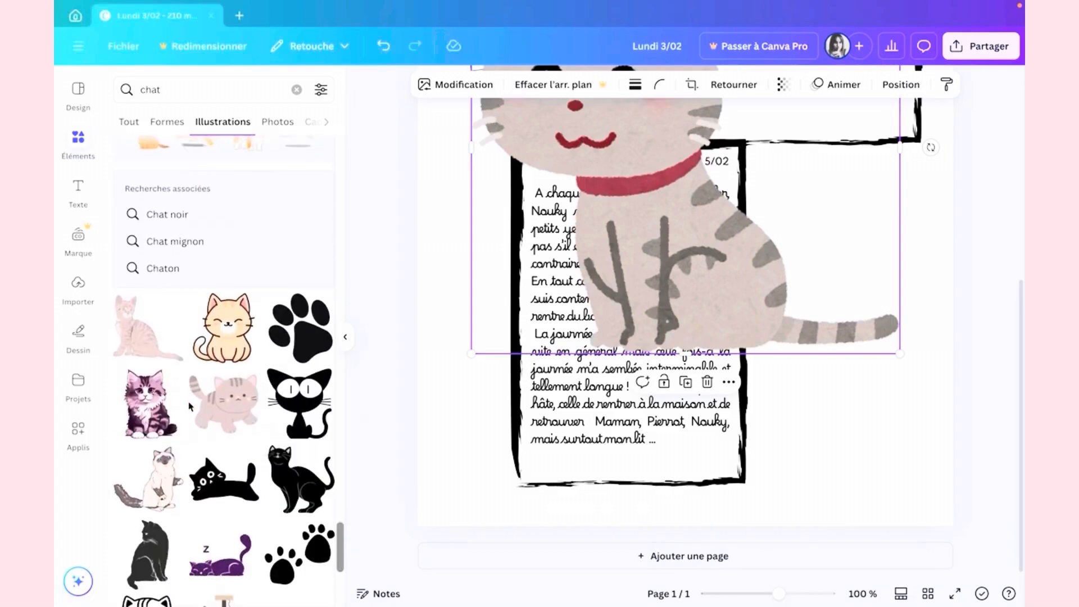
# Browse further through the cat illustrations and add the dark paw print with pink pads to the page.
pyautogui.scroll(-3, 190, 406)
pyautogui.scroll(-6, 190, 406)
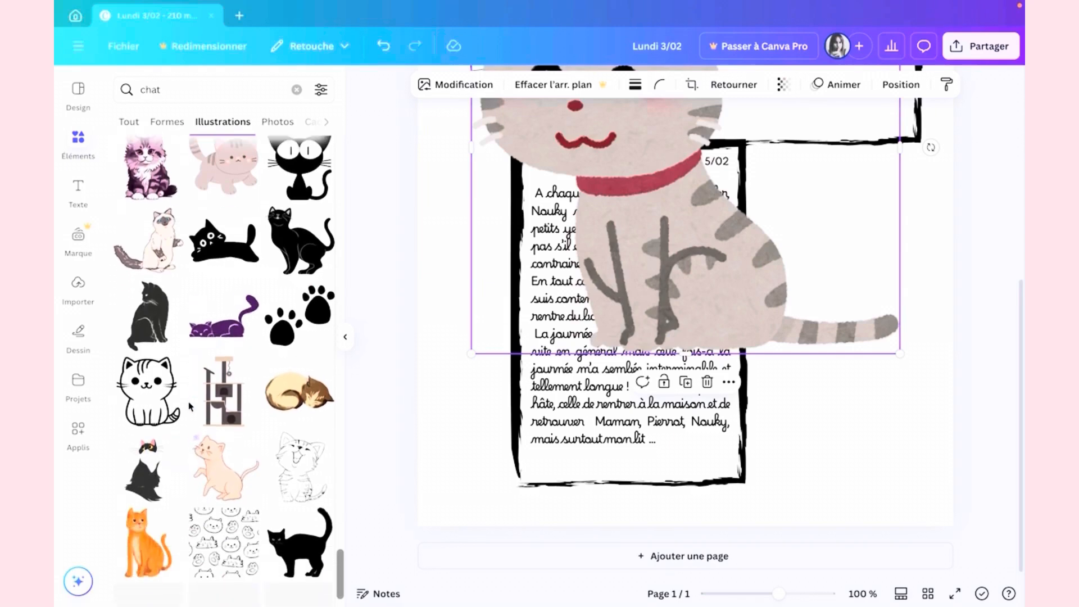
pyautogui.scroll(-3, 190, 405)
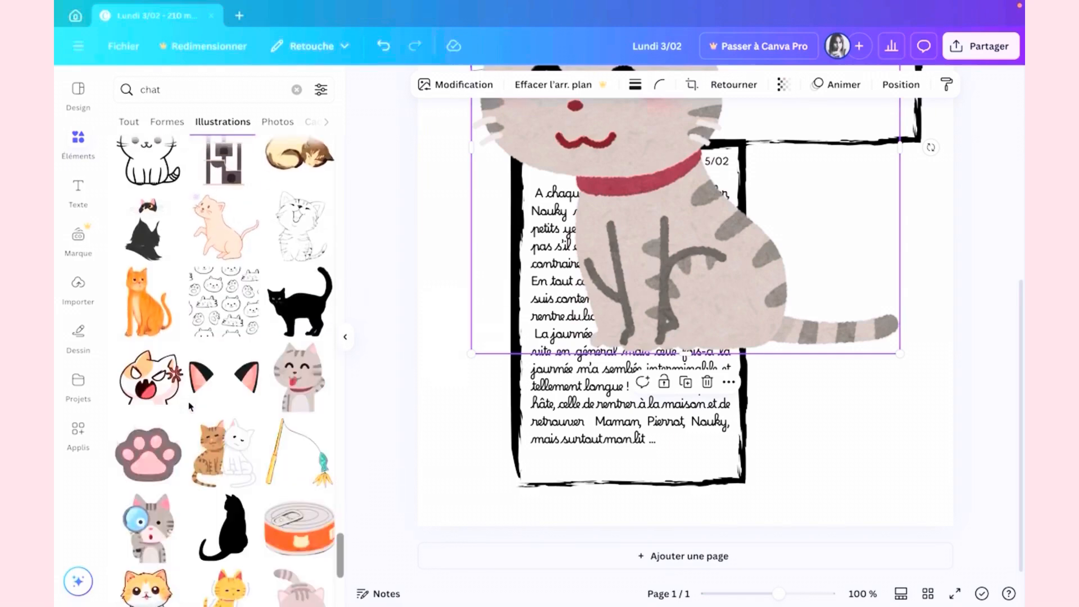
pyautogui.scroll(-3, 190, 405)
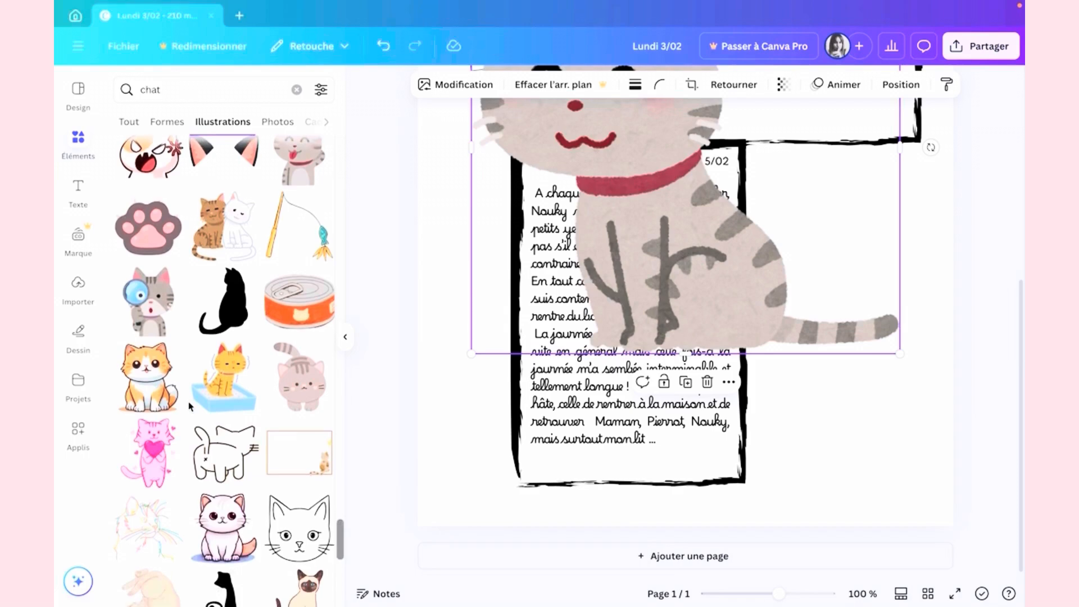
pyautogui.scroll(-3, 190, 405)
pyautogui.scroll(3, 190, 405)
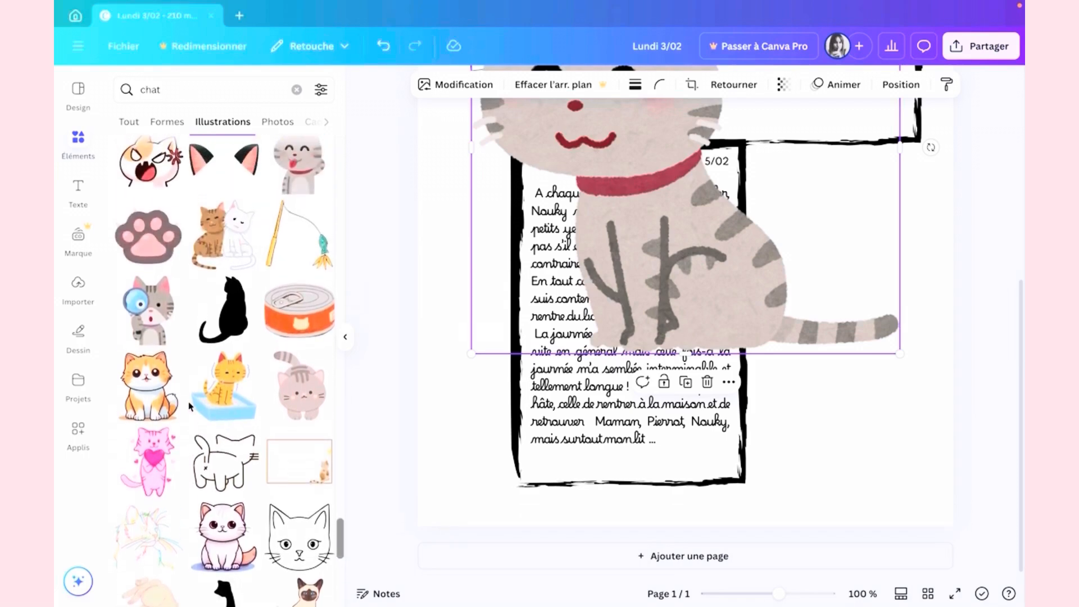
pyautogui.click(146, 246)
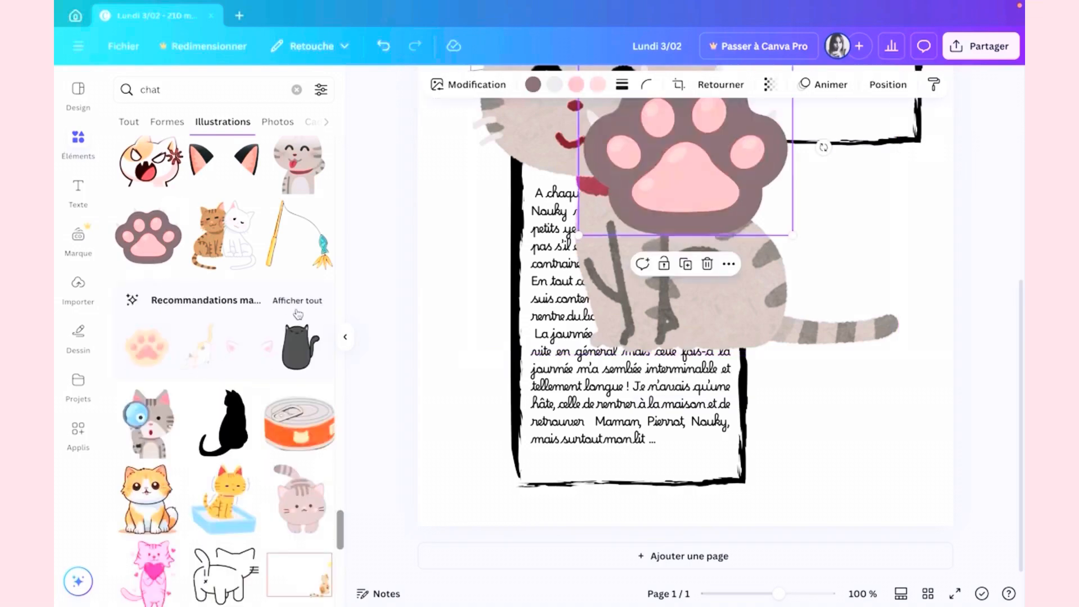
# Look through all magic recommendations for the dark paw print and delete the paw print from the page.
pyautogui.click(297, 301)
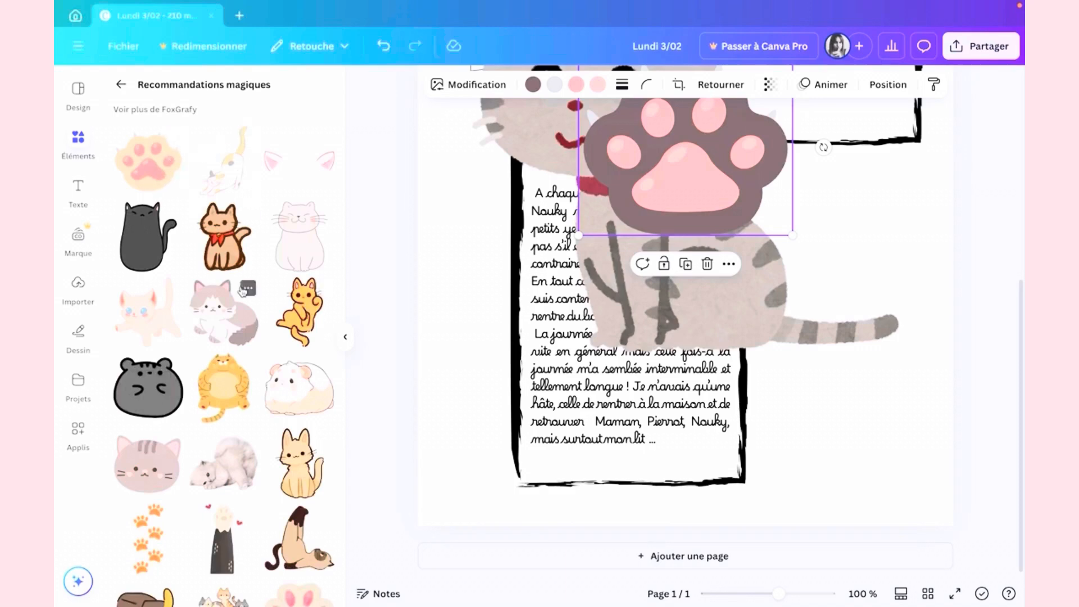
pyautogui.scroll(-6, 242, 390)
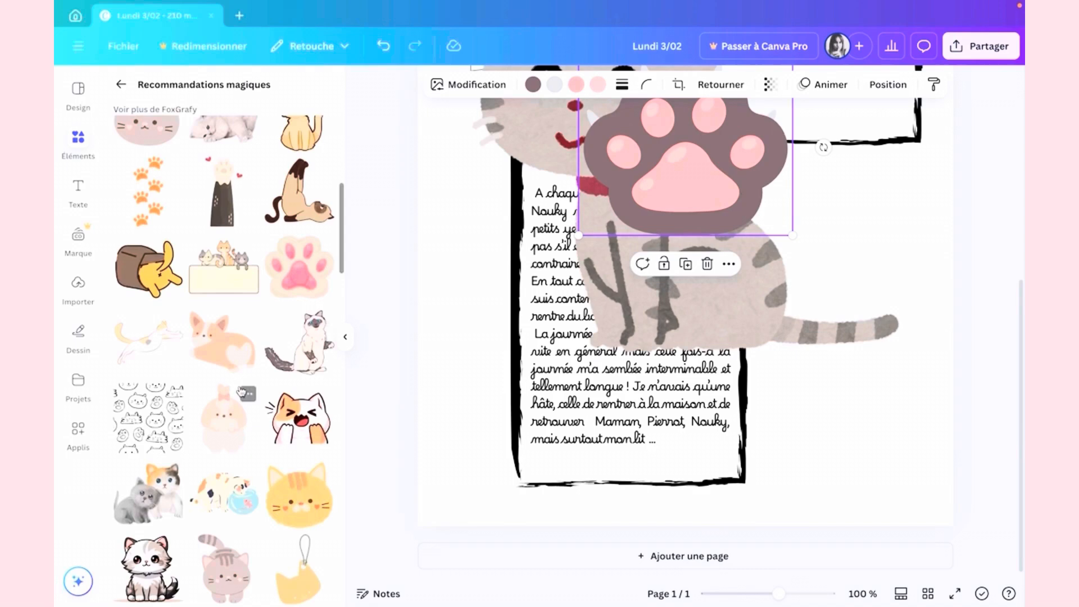
pyautogui.scroll(-4, 241, 391)
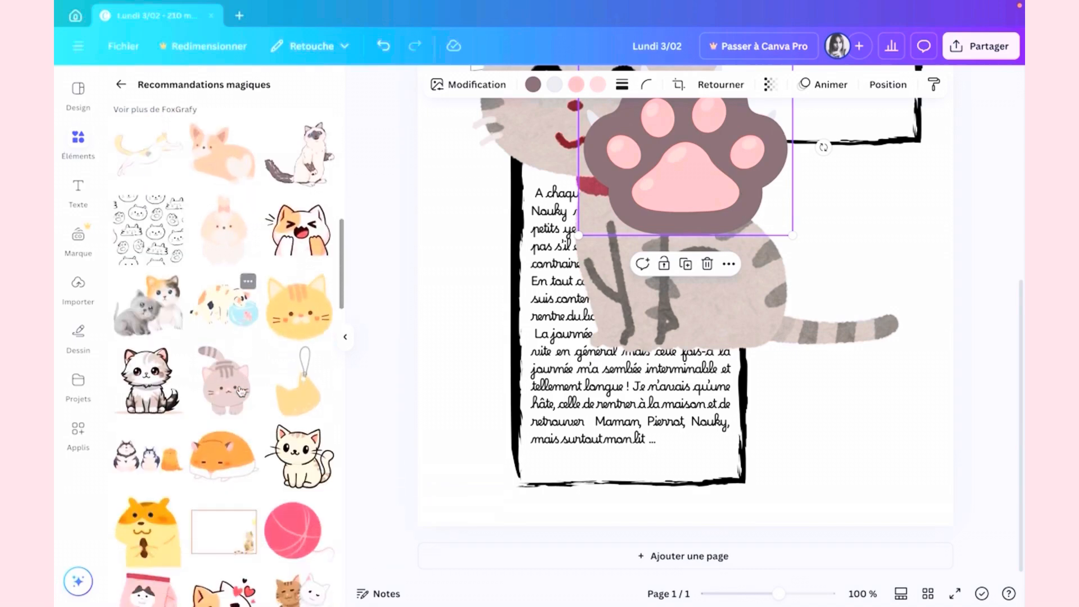
pyautogui.scroll(10, 242, 391)
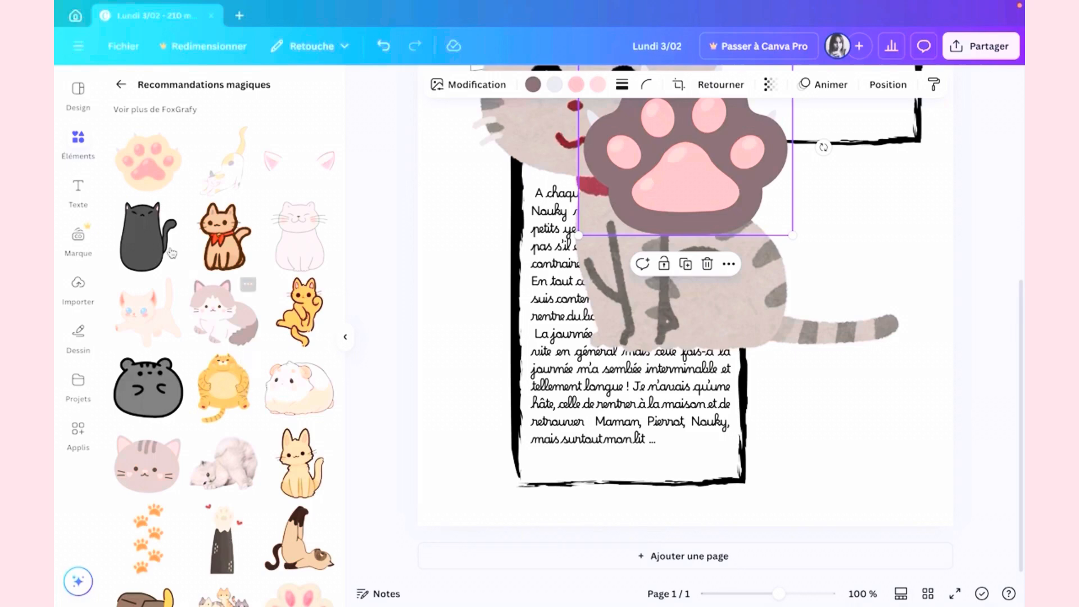
pyautogui.click(708, 263)
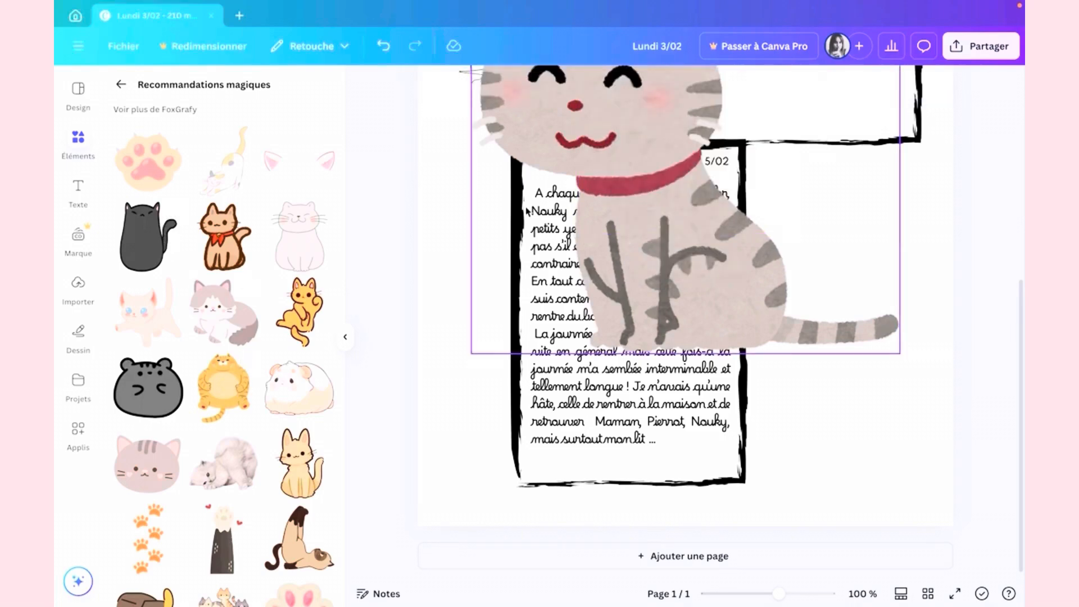
# Shrink the grey striped cat to the inner width of the "Mercredi 5/02" frame and centre it over the text.
pyautogui.moveTo(618, 164); pyautogui.dragTo(616, 242)
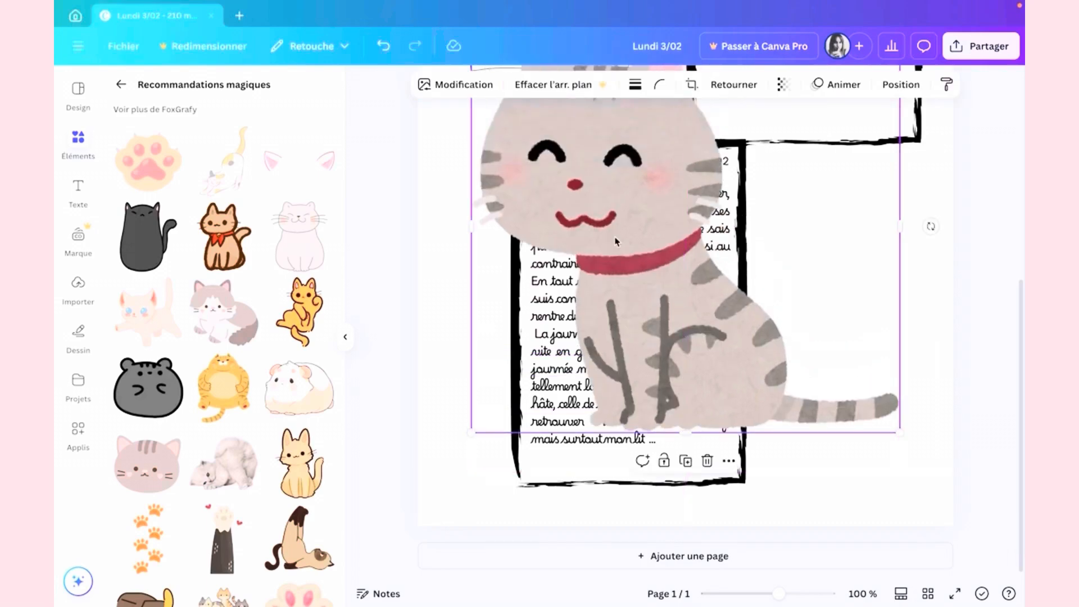
pyautogui.moveTo(899, 432); pyautogui.dragTo(722, 261)
pyautogui.moveTo(623, 201); pyautogui.dragTo(651, 378)
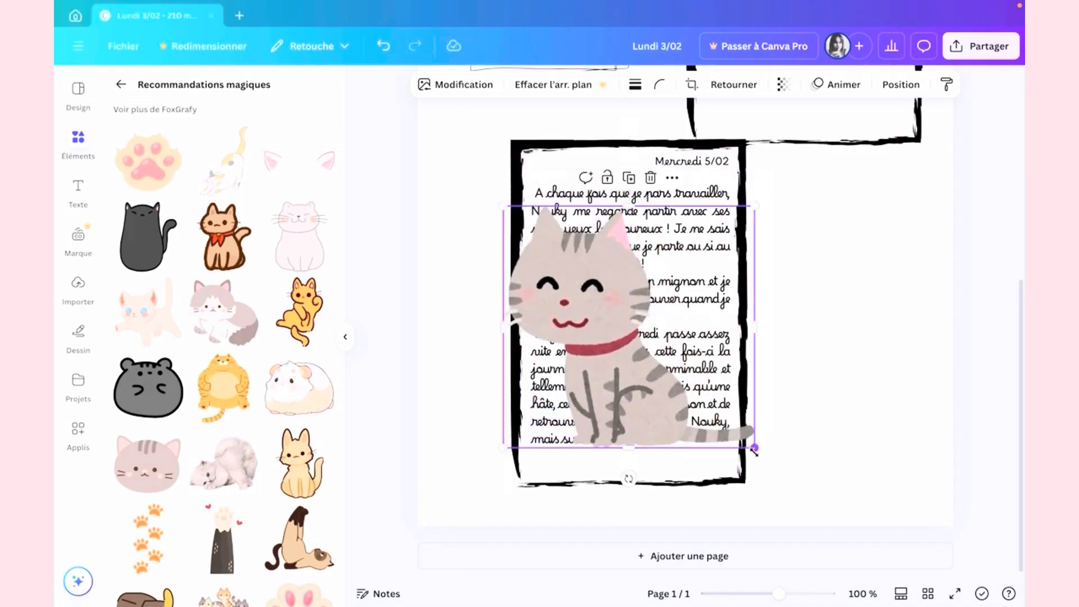
pyautogui.moveTo(754, 449); pyautogui.dragTo(690, 382)
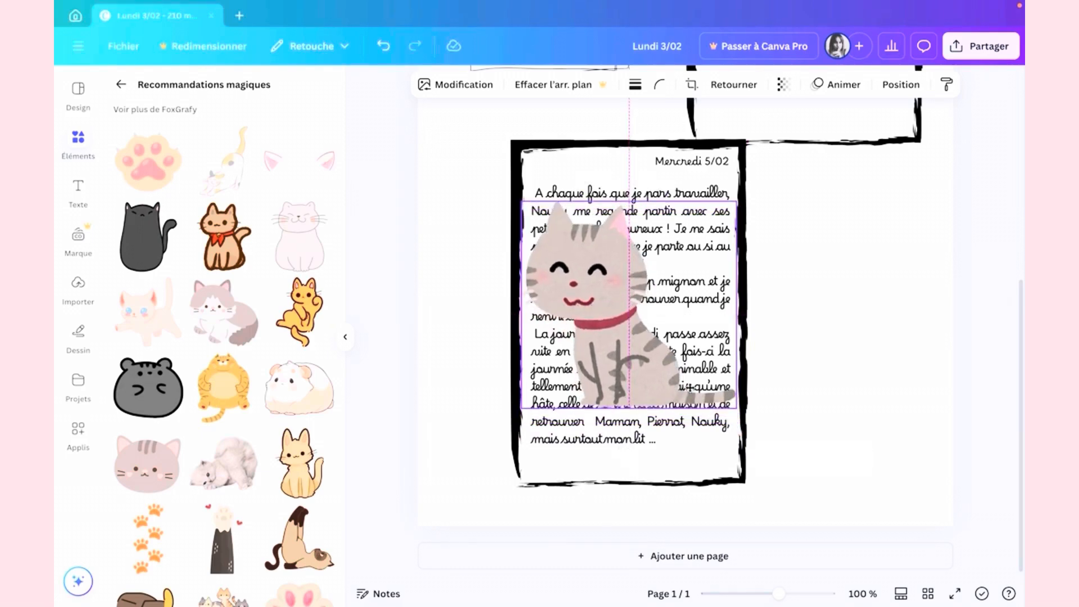
# Set the grey striped cat's transparency to 44 and nudge it slightly sideways over the entry text.
pyautogui.click(785, 86)
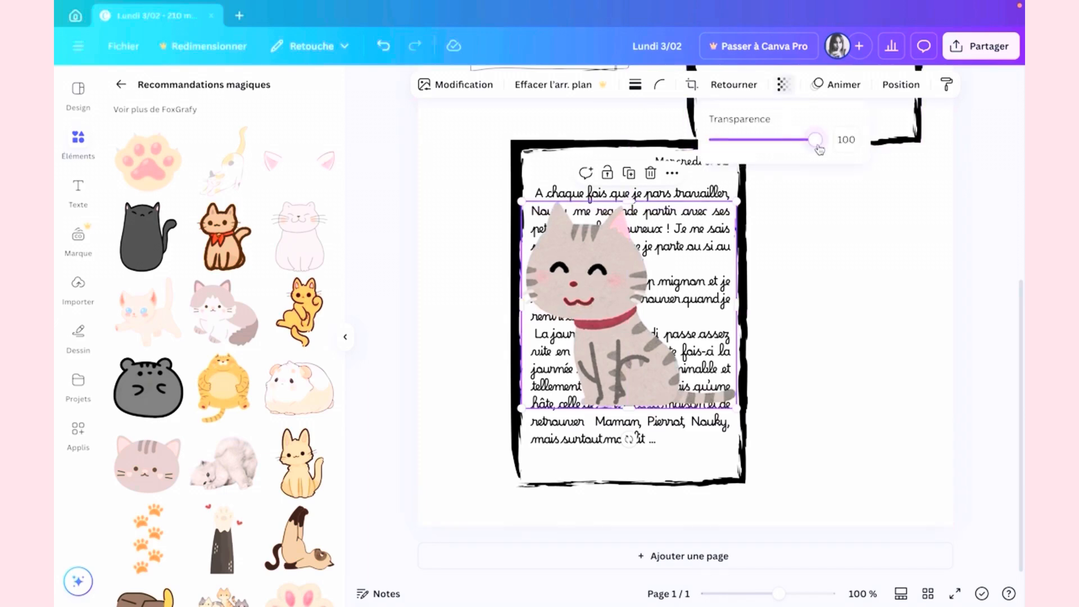
pyautogui.moveTo(819, 149); pyautogui.dragTo(765, 158)
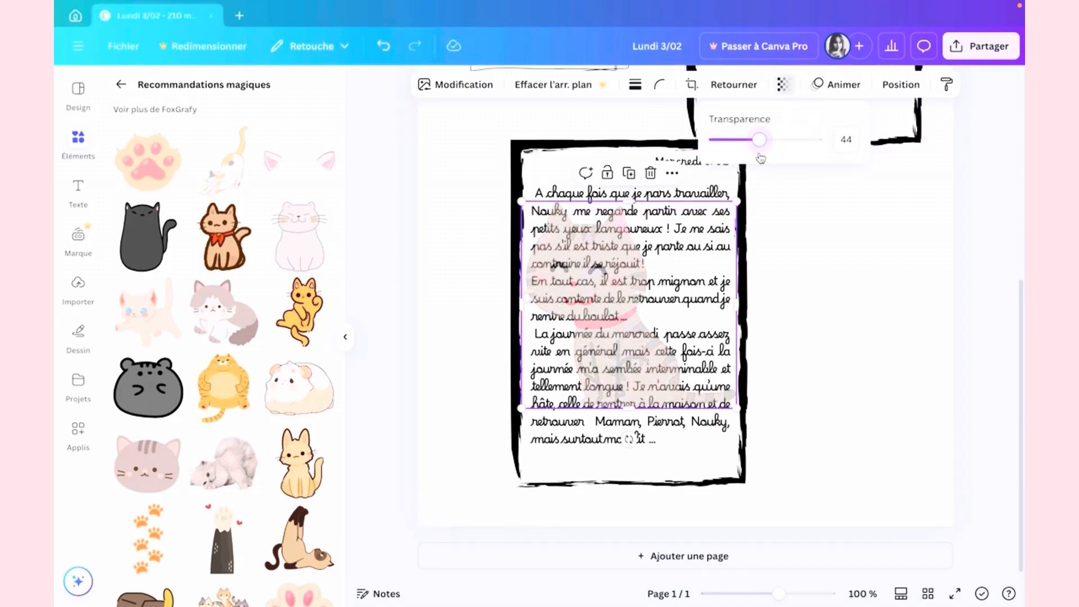
pyautogui.moveTo(593, 272); pyautogui.dragTo(604, 271)
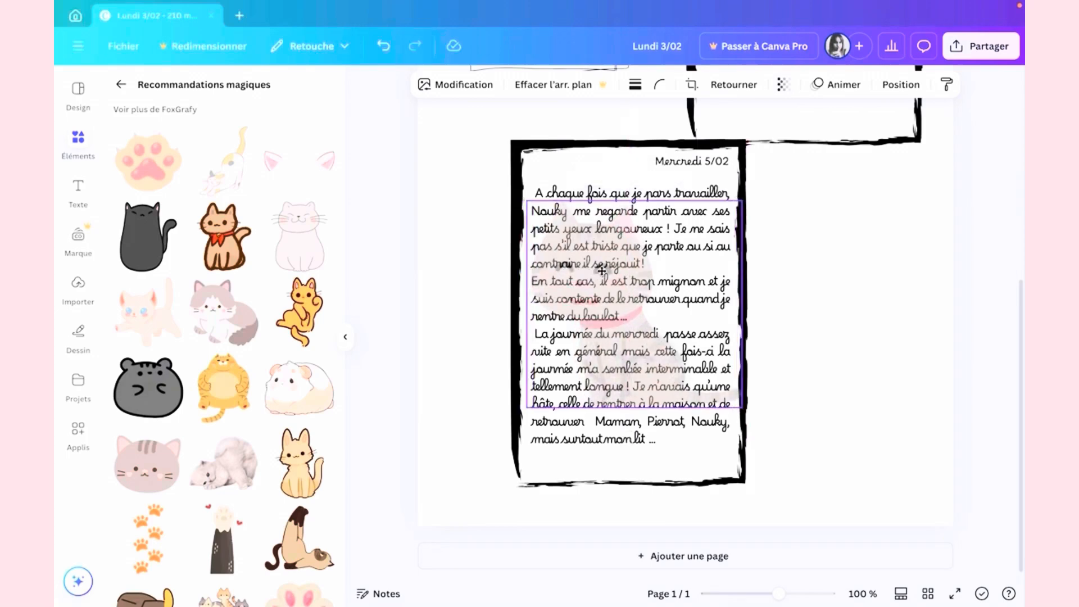
# Delete the faded grey striped cat from the "Mercredi 5/02" entry.
pyautogui.click(474, 350)
pyautogui.click(593, 278)
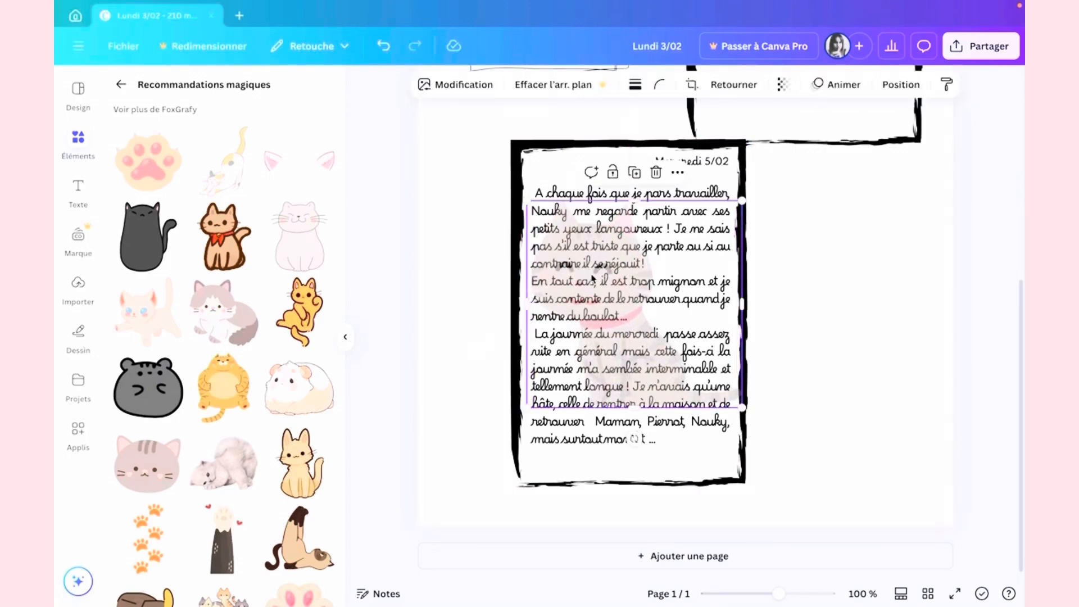
pyautogui.click(656, 172)
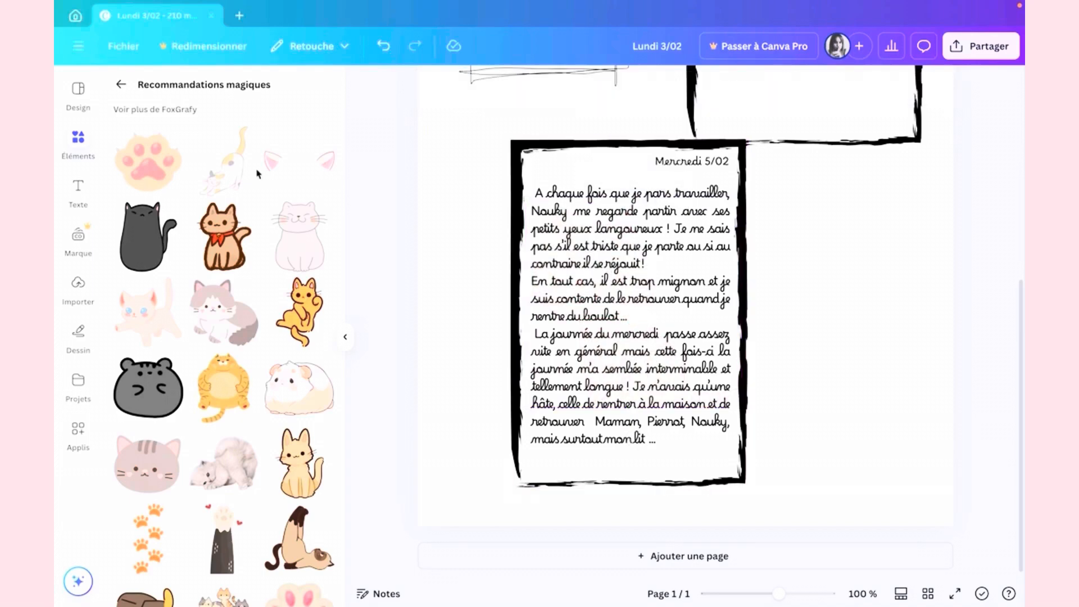
# Try the beige paw print over the "Mercredi 5/02" text with transparency 51 and delete it again.
pyautogui.moveTo(181, 175); pyautogui.dragTo(612, 351)
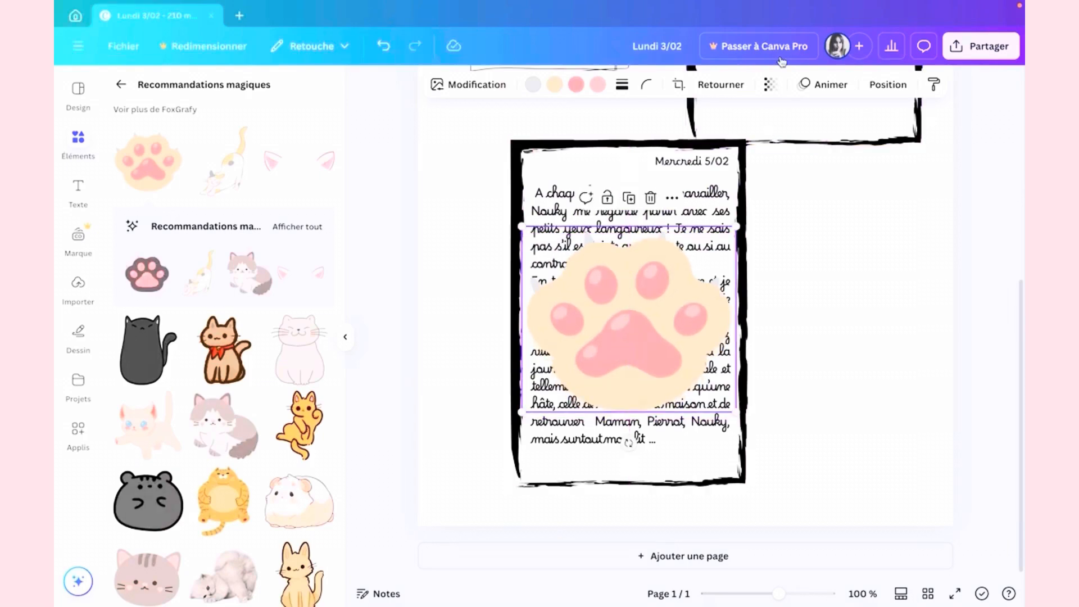
pyautogui.click(770, 86)
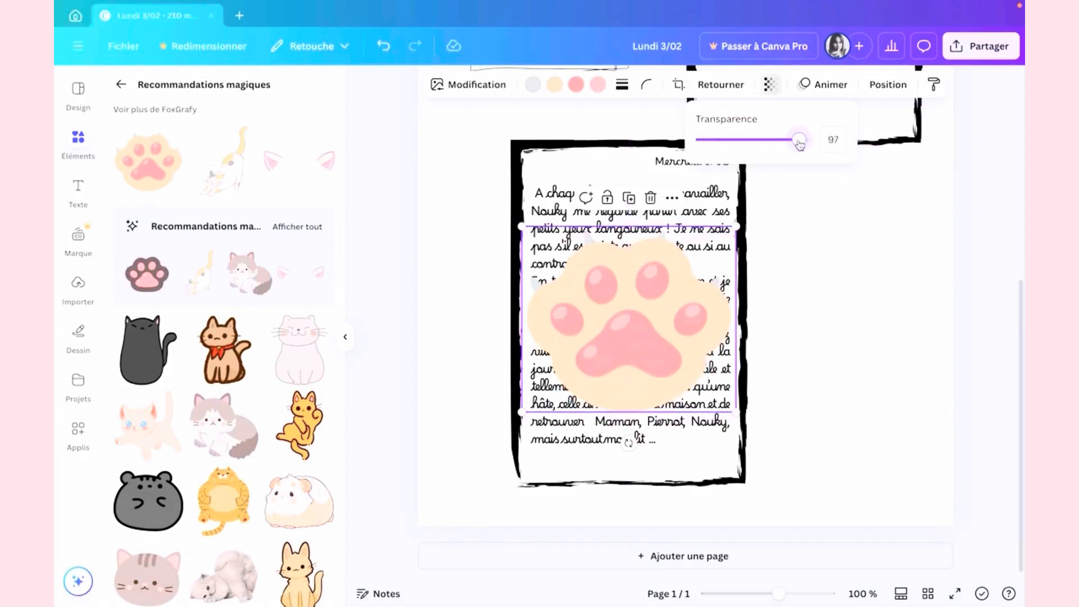
pyautogui.moveTo(799, 142); pyautogui.dragTo(754, 152)
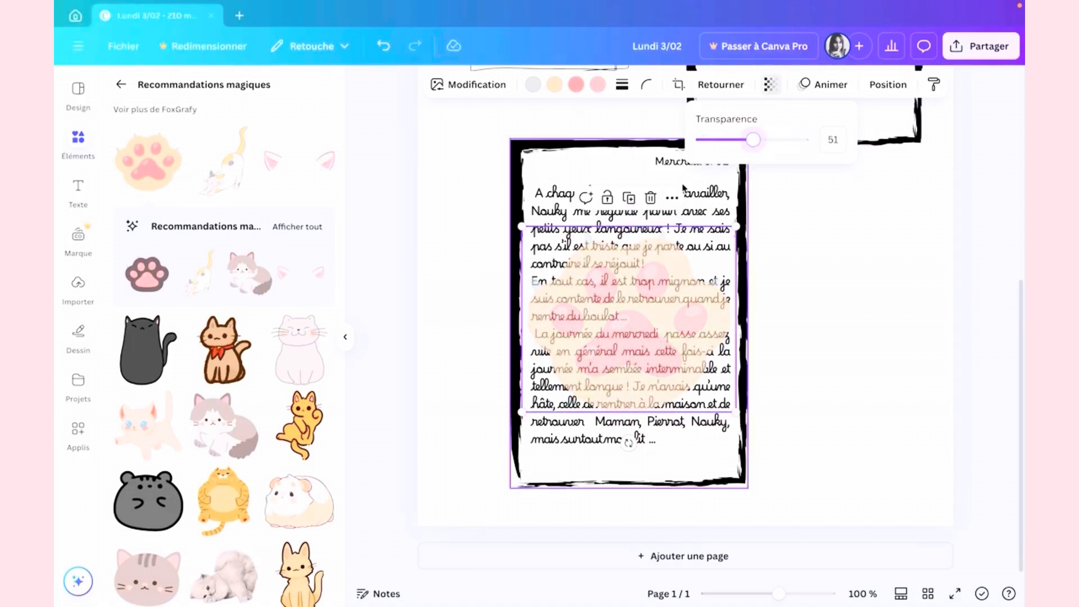
pyautogui.click(650, 279)
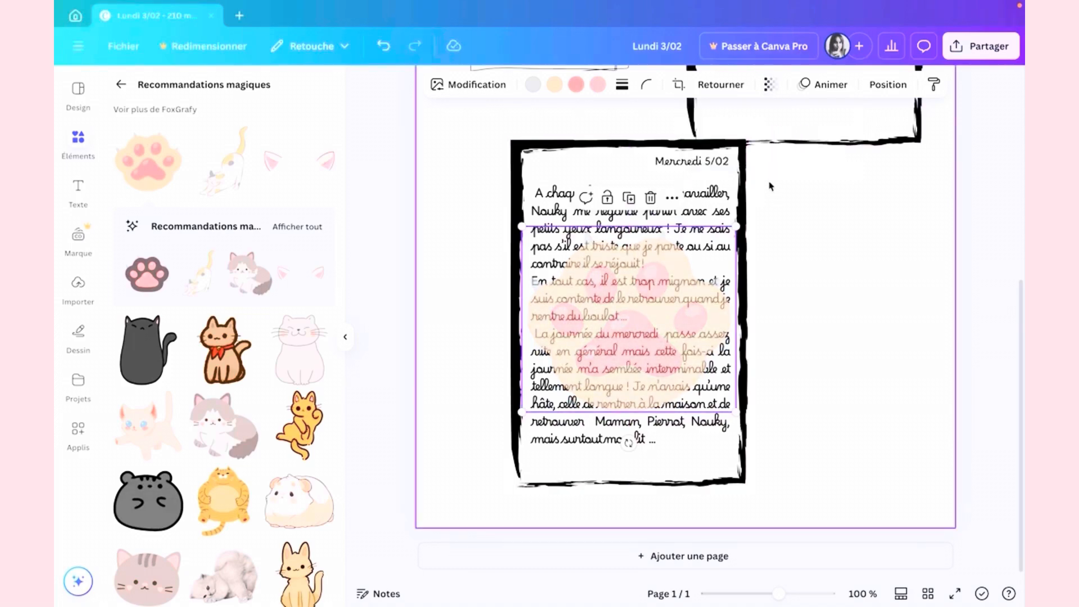
pyautogui.click(784, 229)
pyautogui.click(697, 281)
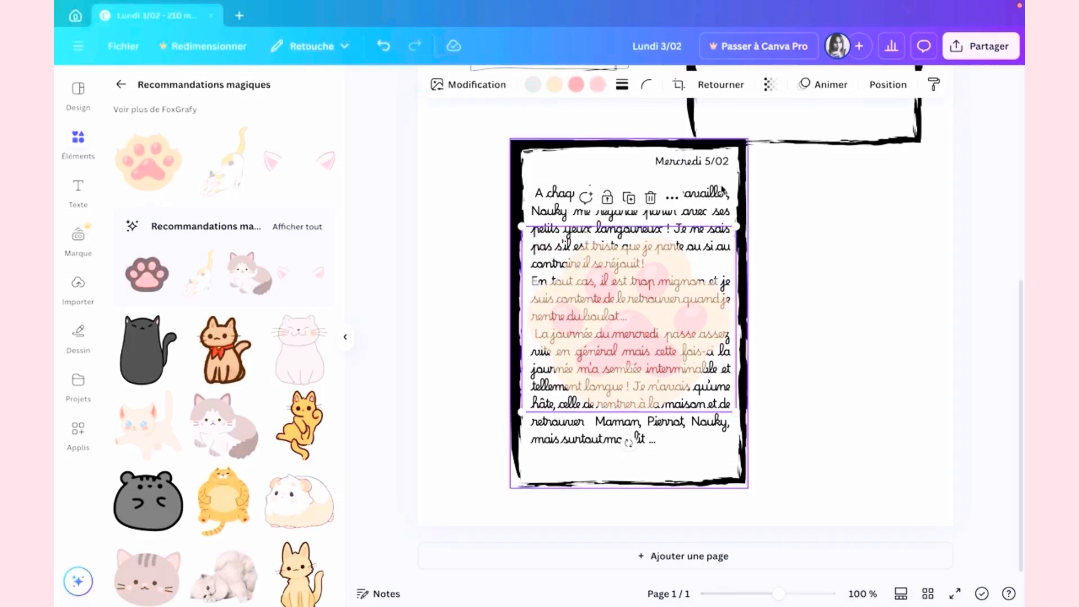
pyautogui.click(651, 198)
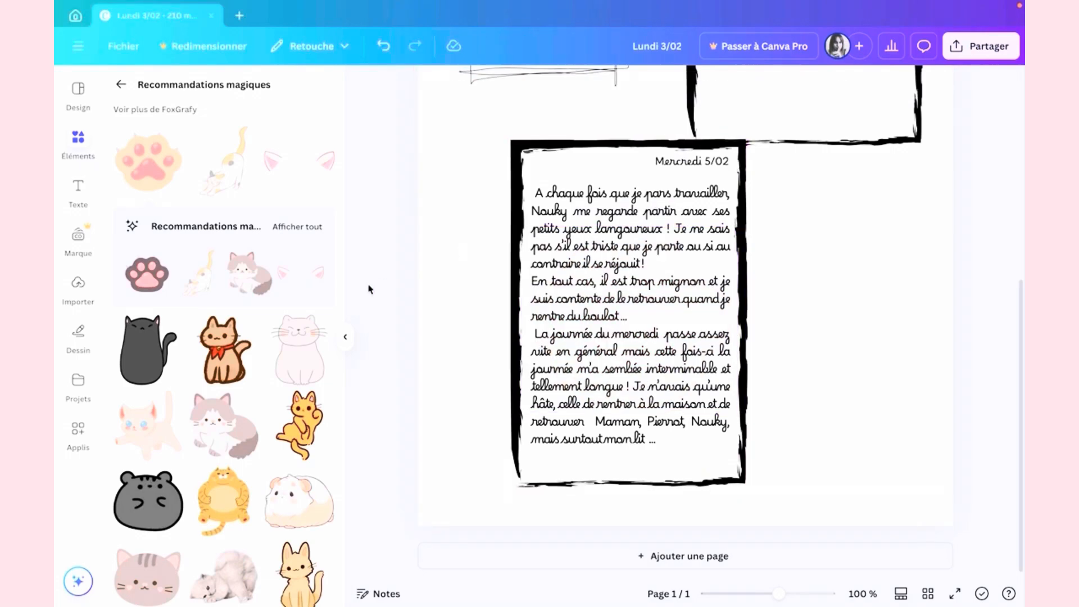
# Add the smiling white sitting cat, shrink it to the frame's inner width and centre it over the "Mercredi 5/02" text.
pyautogui.click(294, 354)
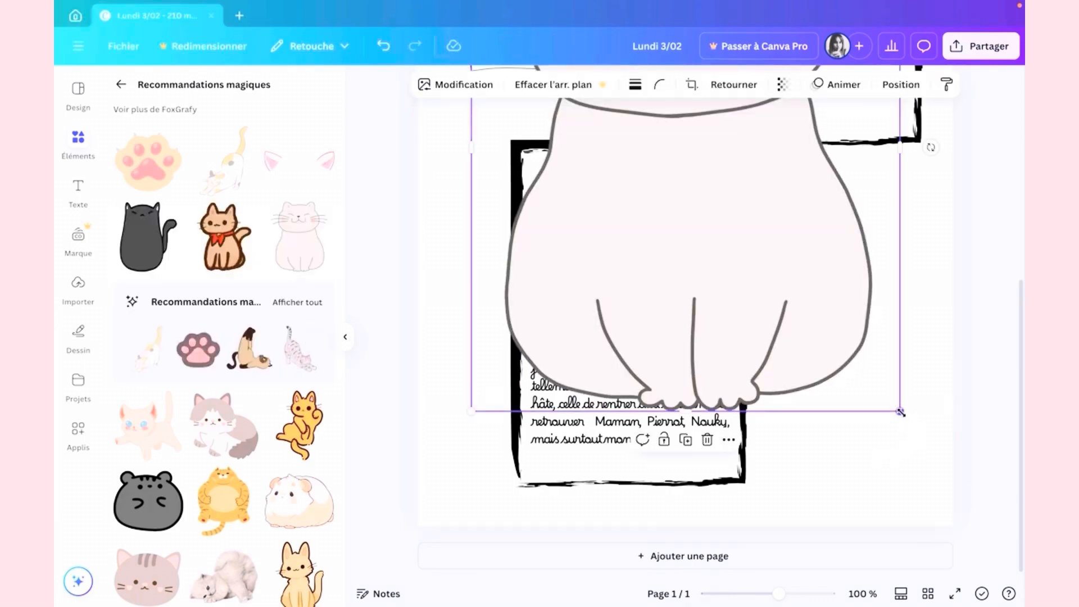
pyautogui.moveTo(901, 412); pyautogui.dragTo(836, 332)
pyautogui.moveTo(708, 180); pyautogui.dragTo(708, 367)
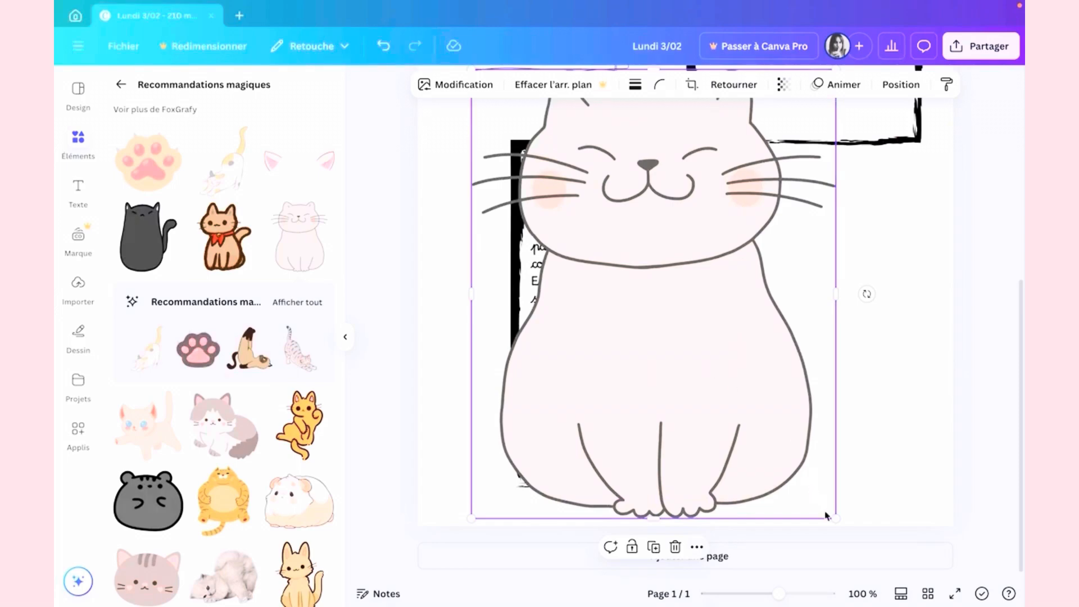
pyautogui.moveTo(836, 517); pyautogui.dragTo(685, 332)
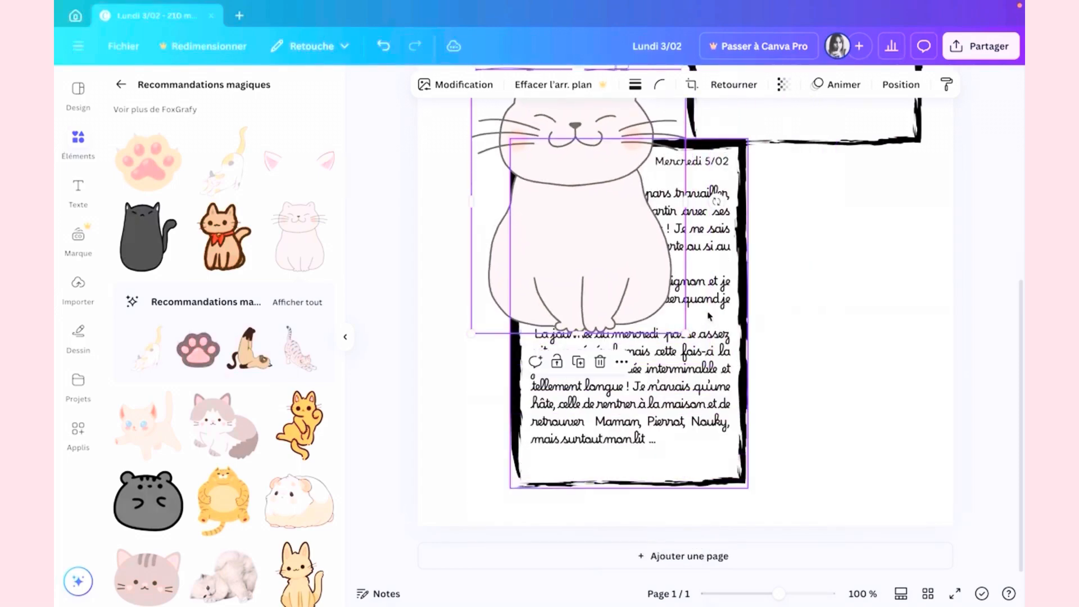
pyautogui.moveTo(628, 236); pyautogui.dragTo(676, 357)
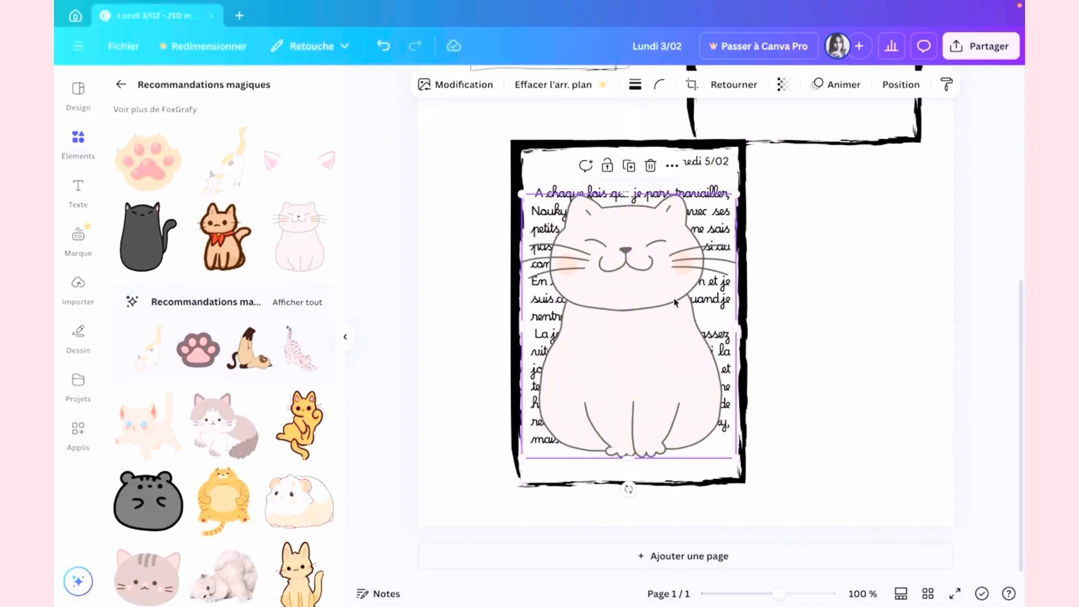
# Set the white cat's transparency to 34, shift it slightly upward within the entry and deselect it.
pyautogui.click(783, 85)
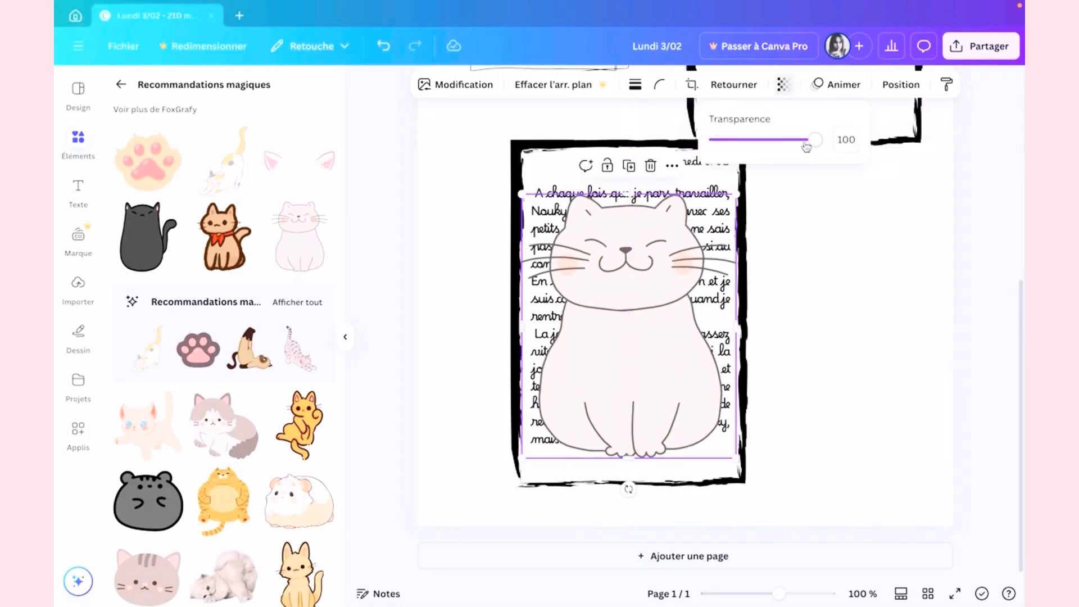
pyautogui.moveTo(811, 142); pyautogui.dragTo(756, 149)
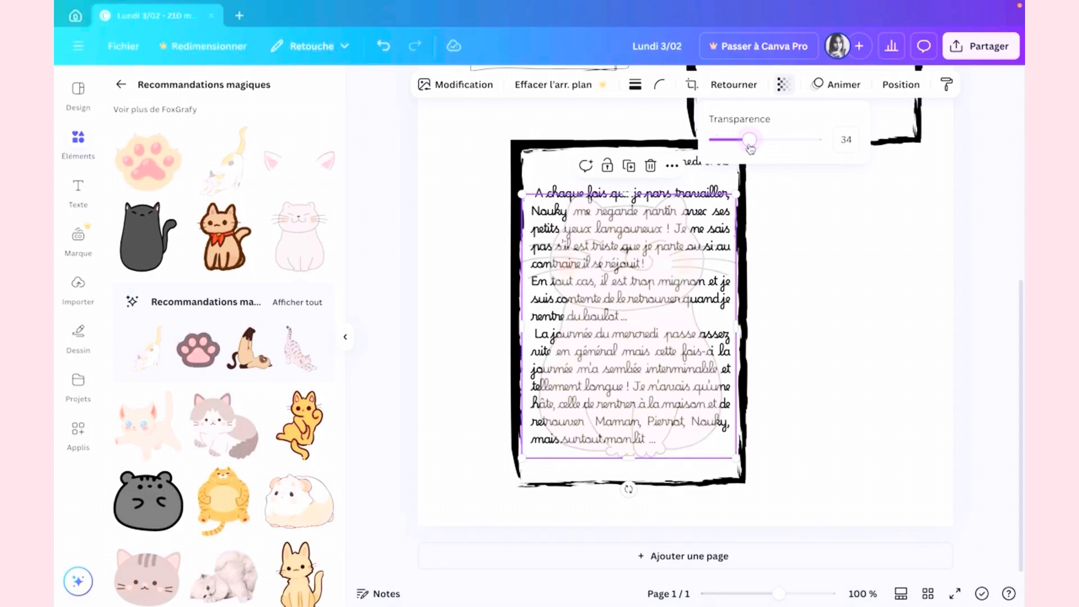
pyautogui.click(800, 202)
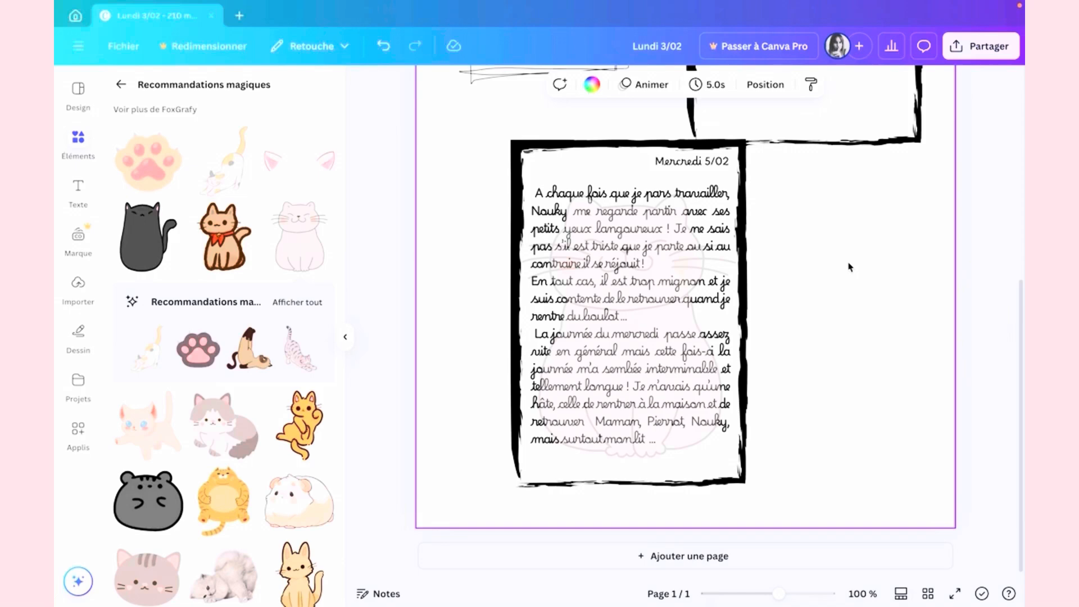
pyautogui.click(691, 344)
pyautogui.click(787, 336)
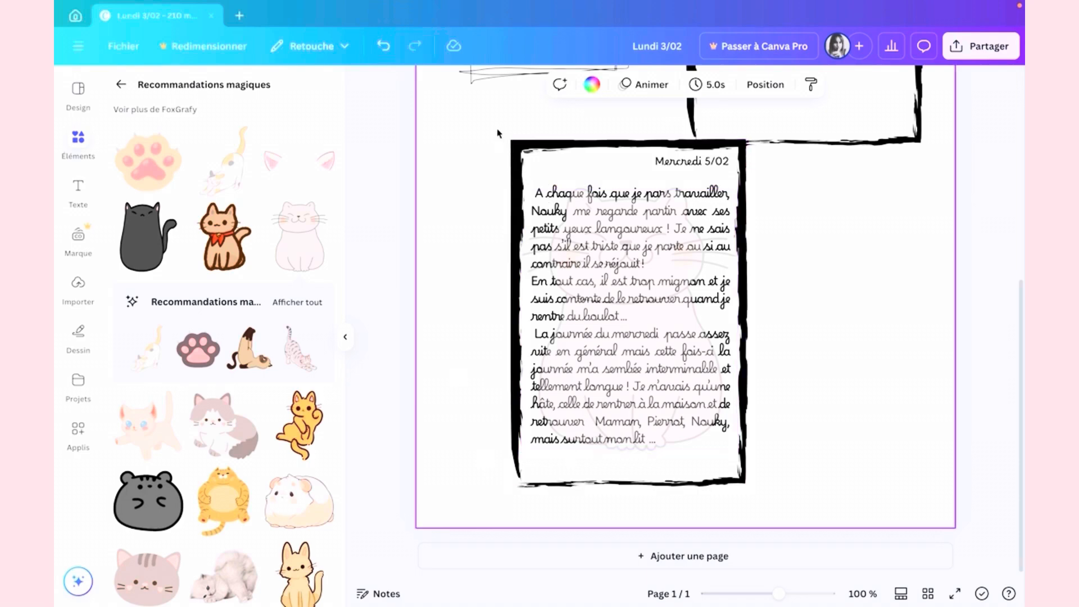
# Try to group the "Mercredi 5/02" entry with its white cat and tilt the group slightly.
pyautogui.moveTo(498, 117); pyautogui.dragTo(782, 511)
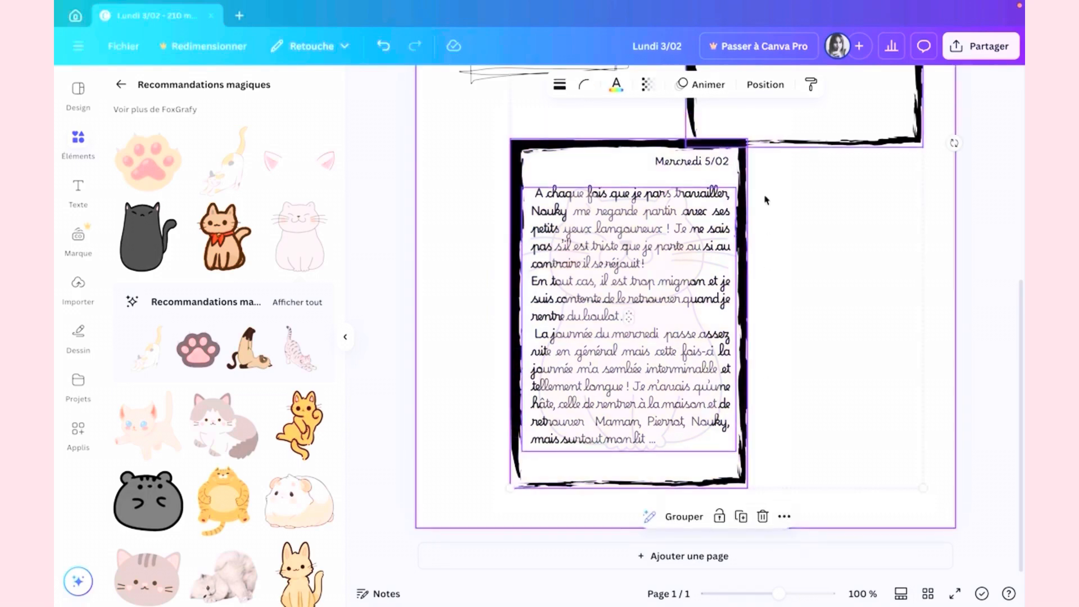
pyautogui.scroll(2, 765, 199)
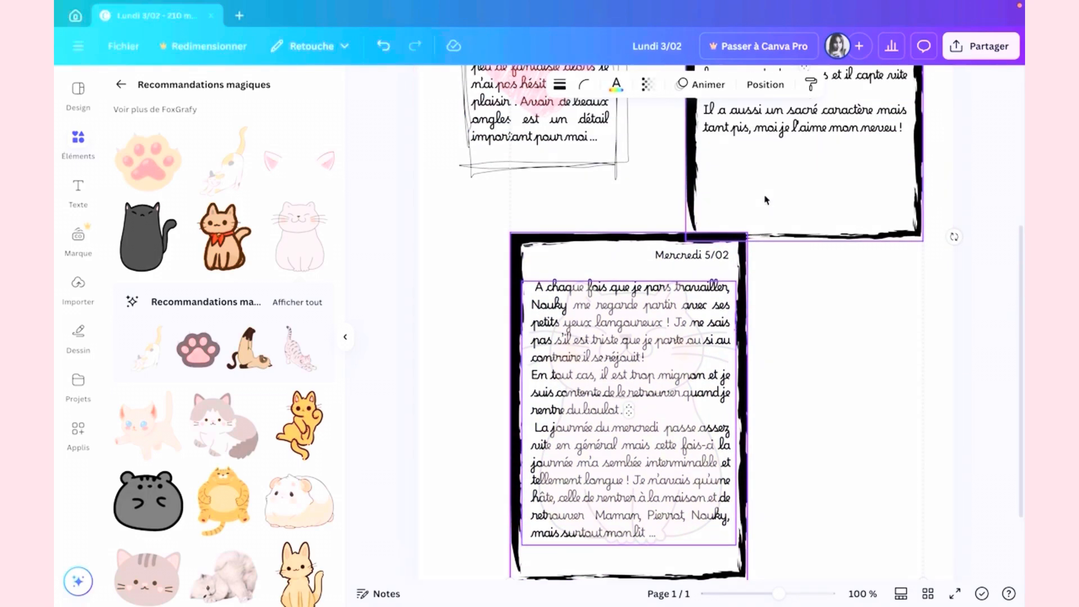
pyautogui.scroll(-1, 766, 200)
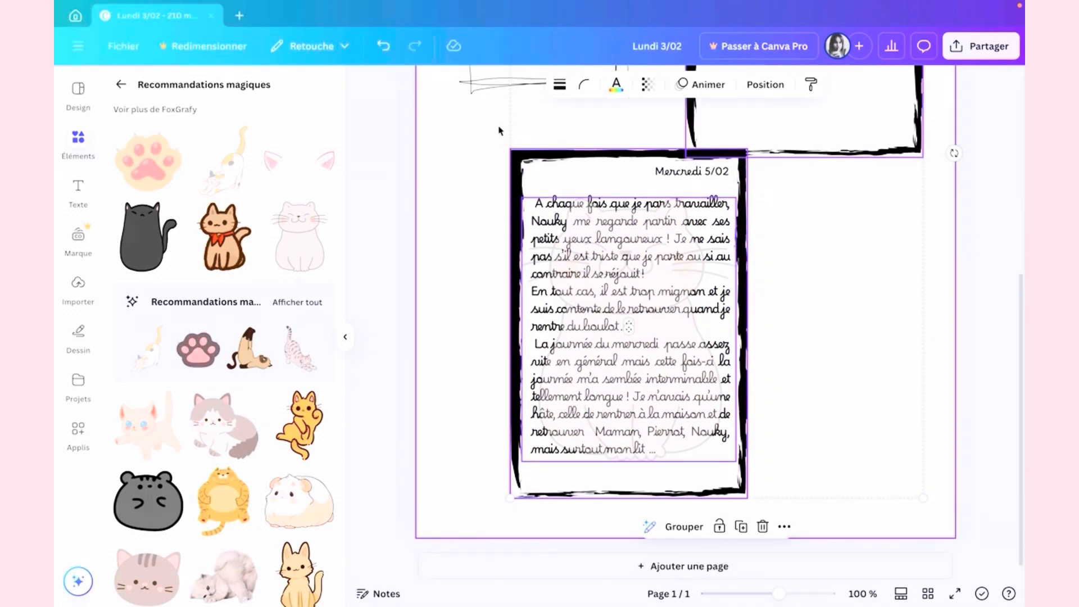
pyautogui.moveTo(498, 125); pyautogui.dragTo(775, 511)
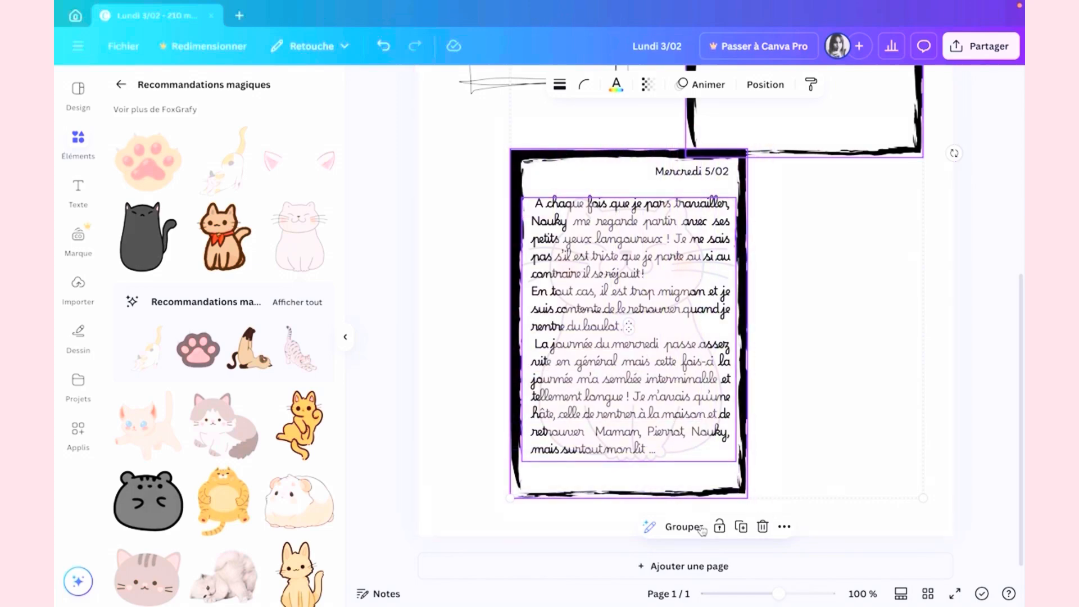
pyautogui.click(681, 528)
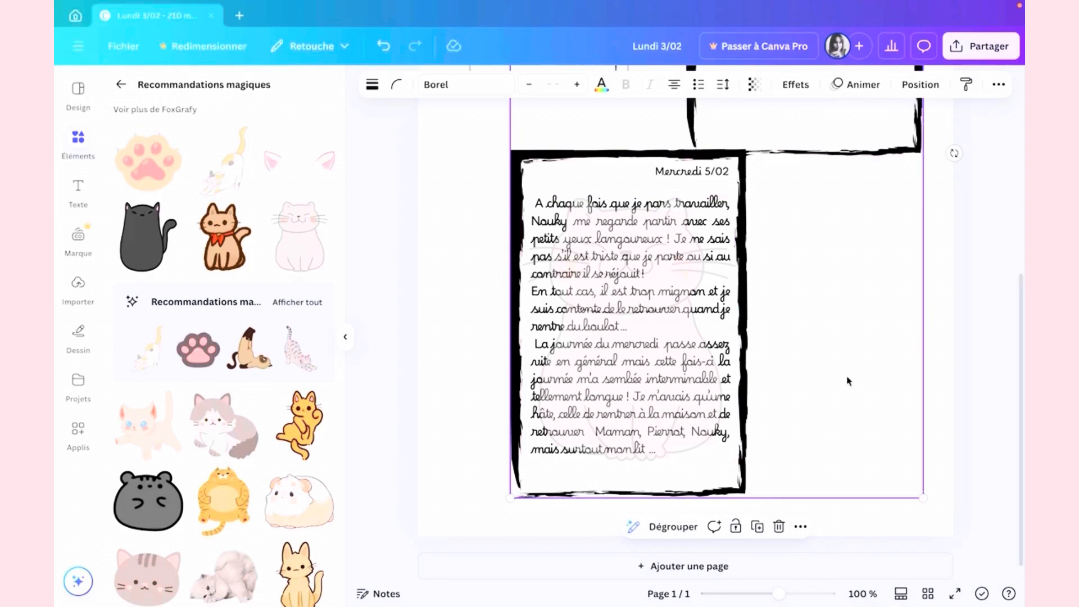
pyautogui.click(471, 360)
pyautogui.click(578, 356)
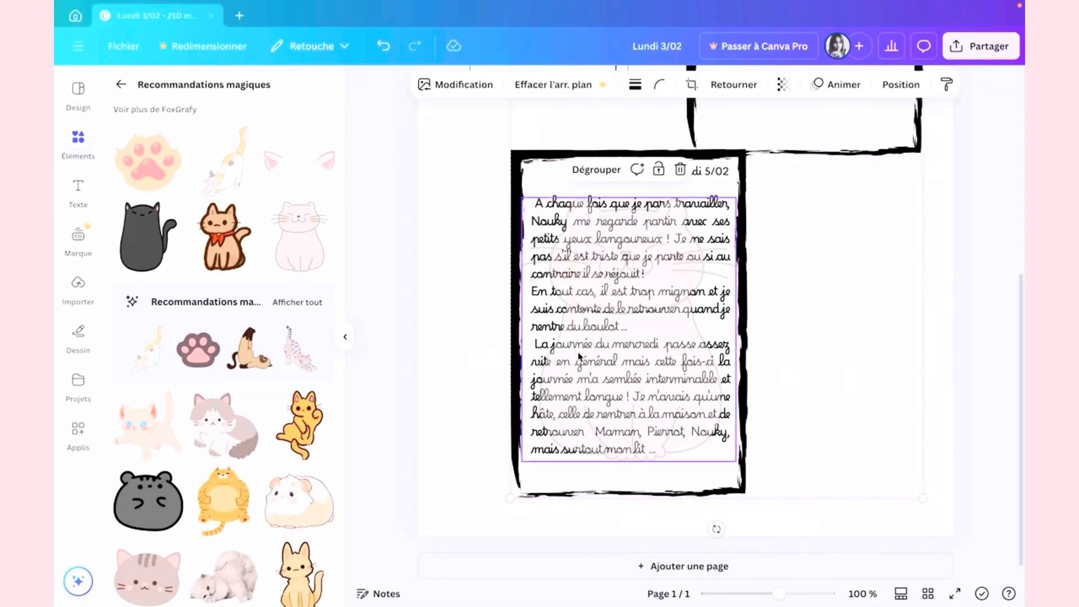
pyautogui.moveTo(716, 528); pyautogui.dragTo(700, 497)
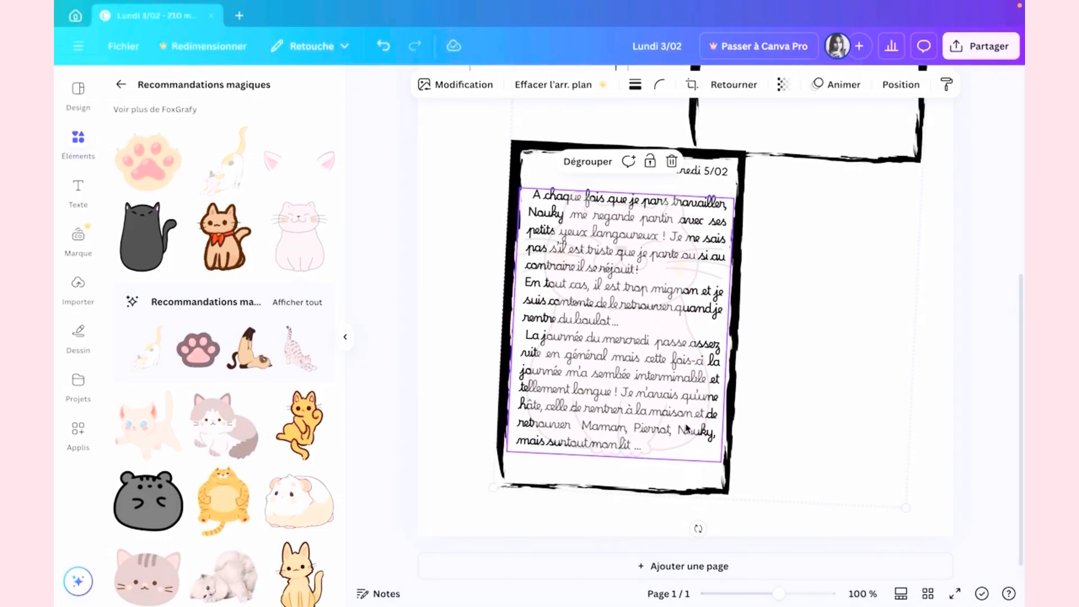
# Undo the tilt and the grouping that also took in the neighbouring upper entry.
pyautogui.scroll(6, 686, 426)
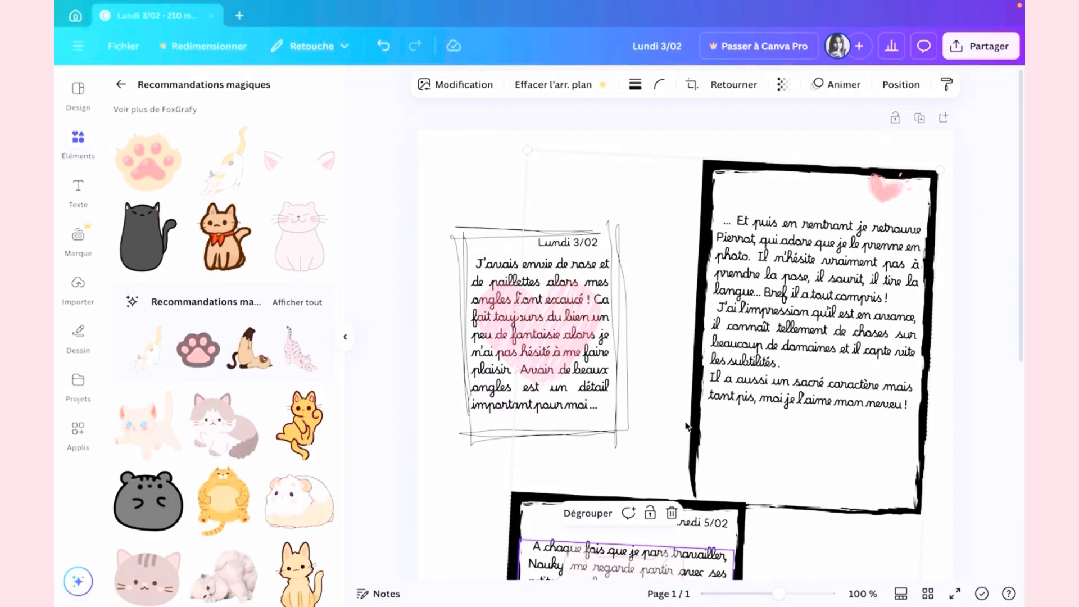
pyautogui.click(383, 47)
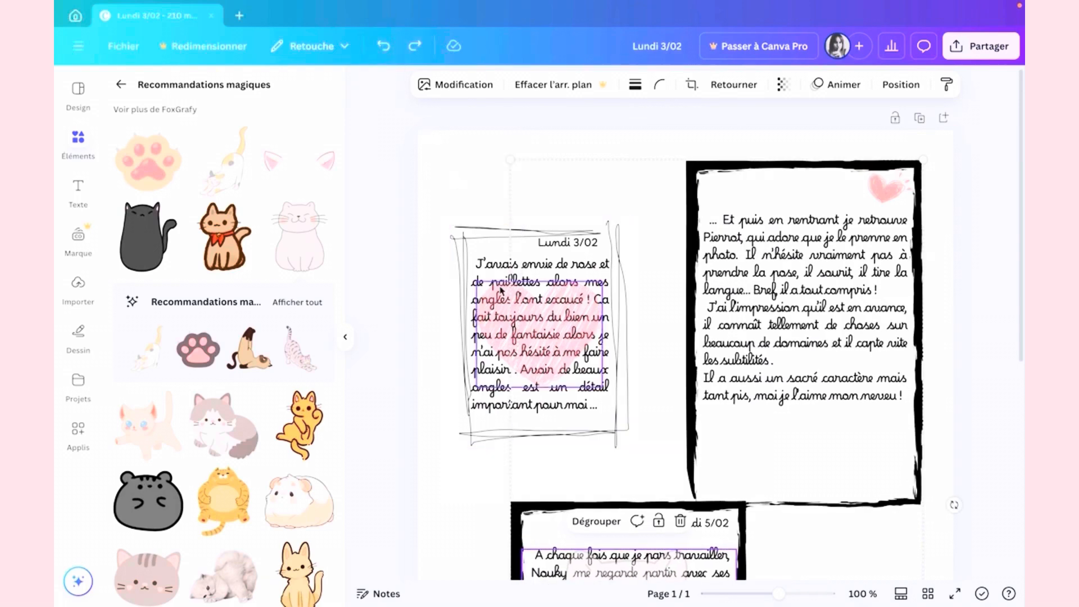
pyautogui.scroll(-6, 502, 291)
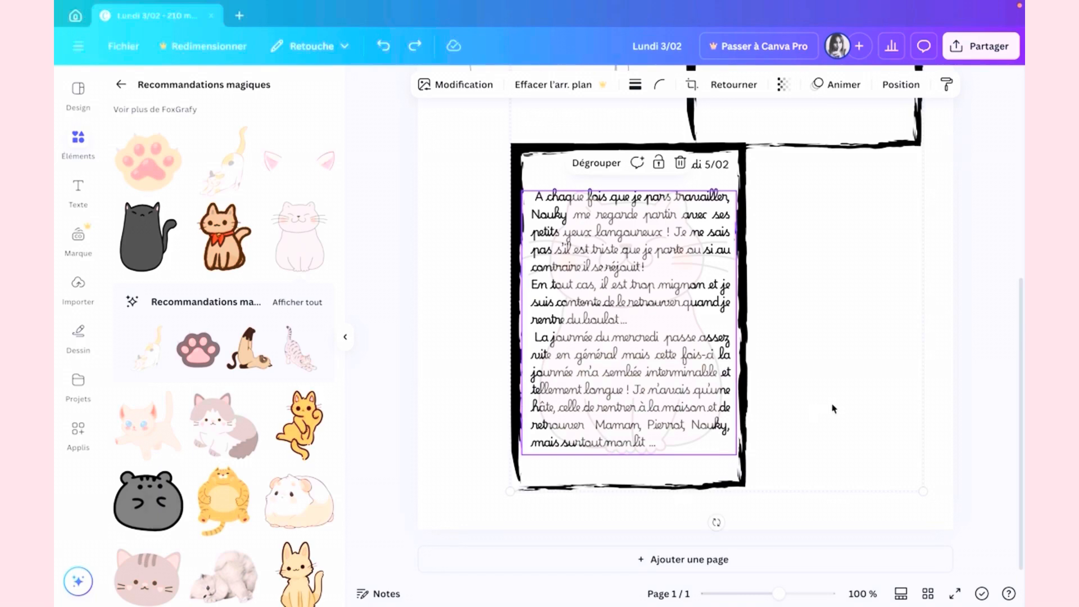
pyautogui.click(385, 47)
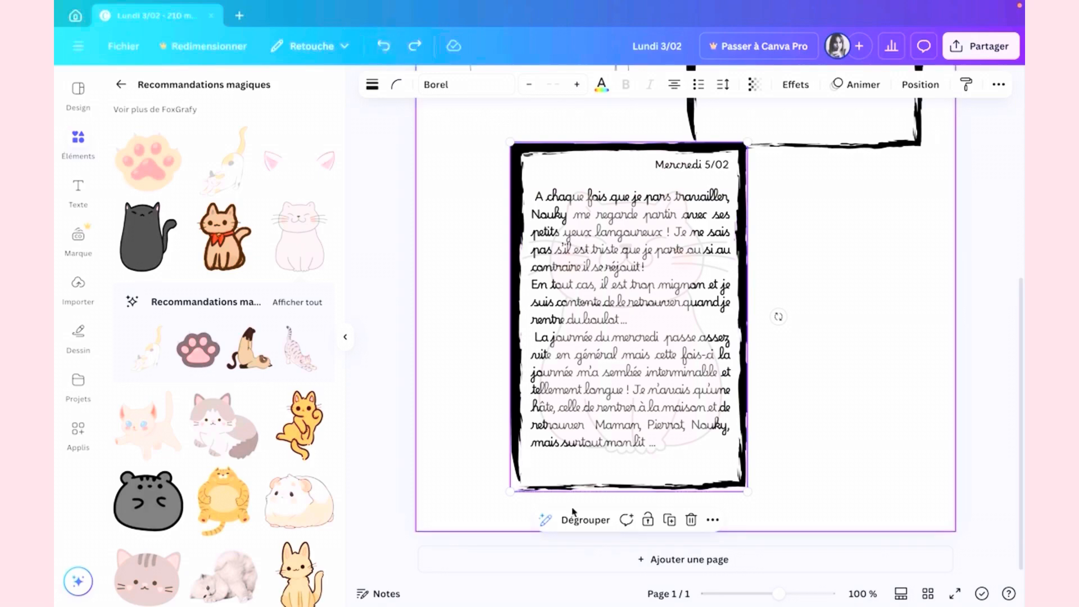
# Ungroup and regroup the "Mercredi 5/02" frame and texts, and rotate them about a quarter turn clockwise.
pyautogui.click(585, 522)
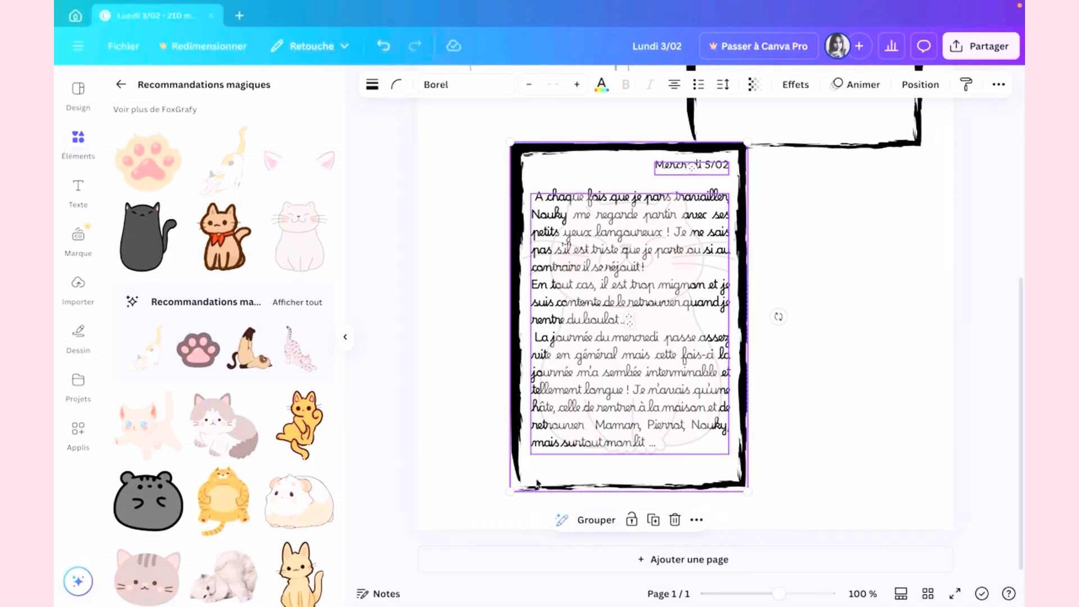
pyautogui.click(593, 522)
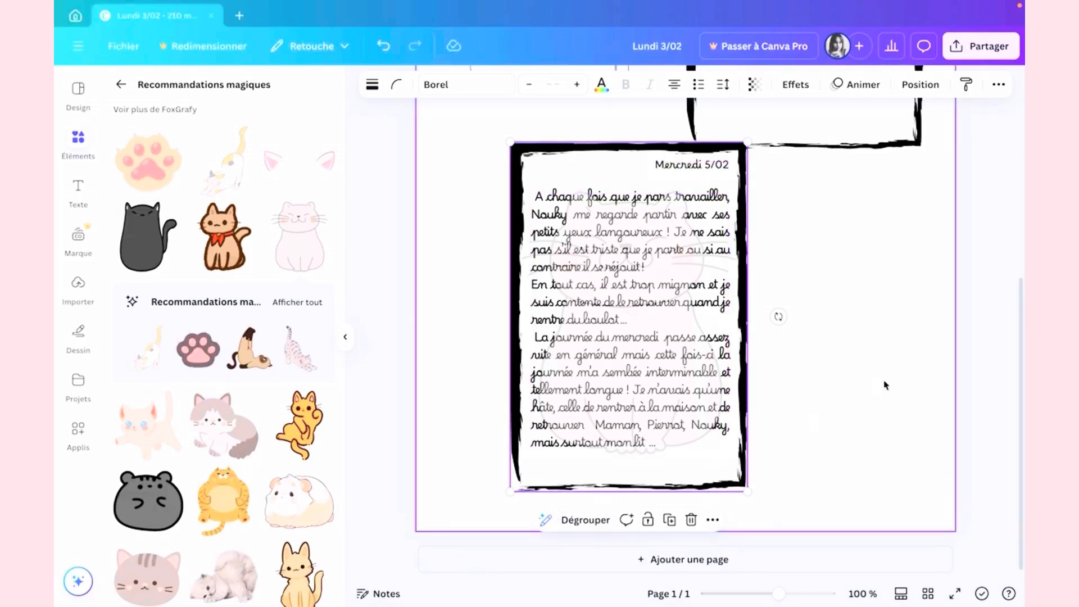
pyautogui.moveTo(778, 316); pyautogui.dragTo(627, 448)
# Rotate the white cat about a quarter turn clockwise and position it within the rotated "Mercredi 5/02" frame.
pyautogui.click(627, 448)
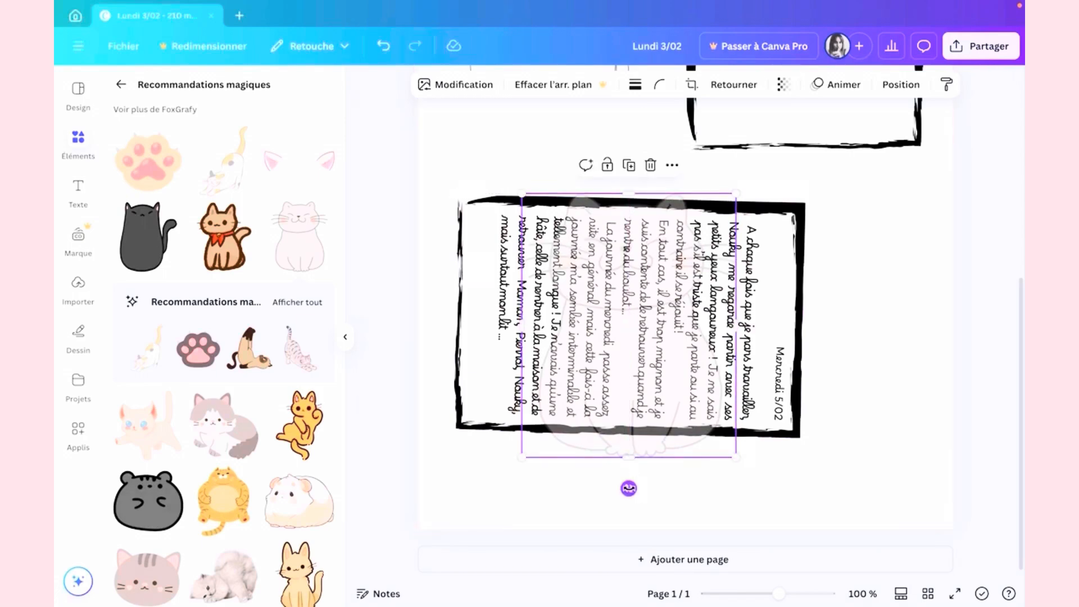
pyautogui.moveTo(628, 488); pyautogui.dragTo(464, 317)
pyautogui.moveTo(556, 324); pyautogui.dragTo(554, 315)
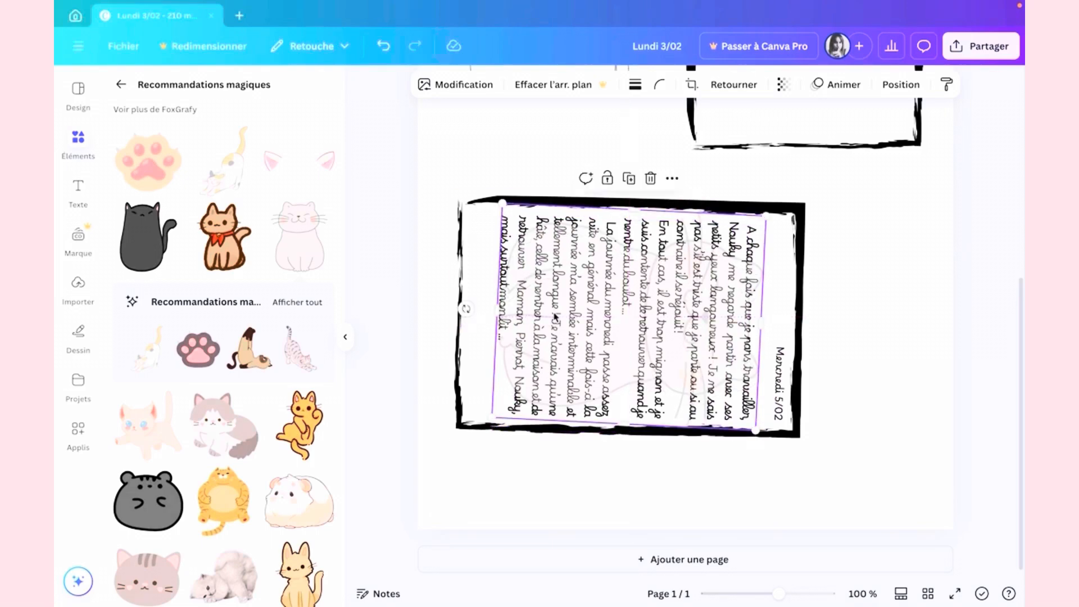
pyautogui.click(608, 464)
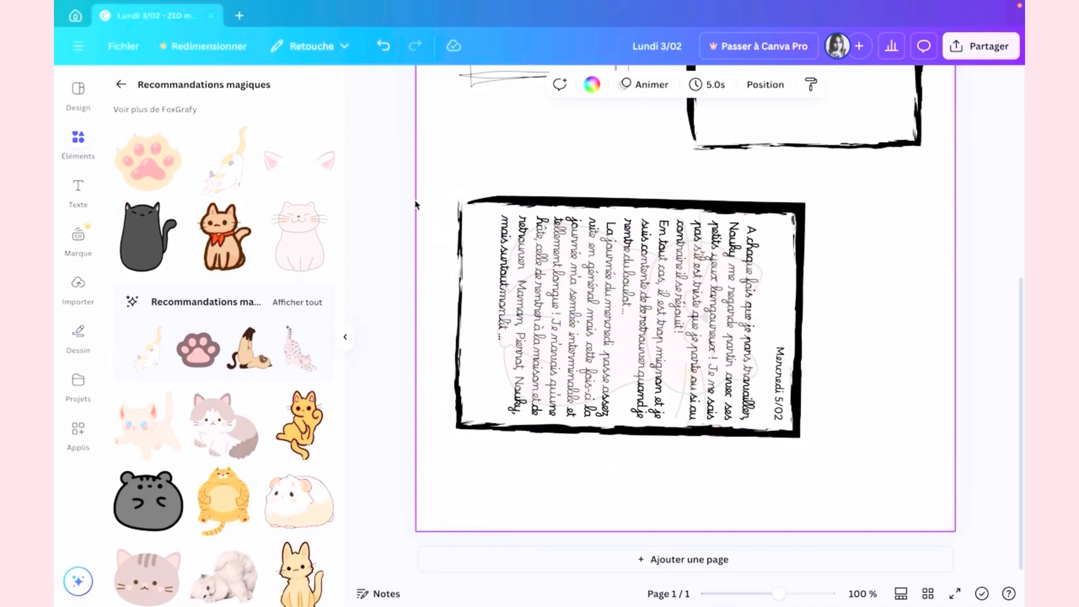
# Group the white cat with the rotated "Mercredi 5/02" frame and texts.
pyautogui.moveTo(452, 157); pyautogui.dragTo(816, 463)
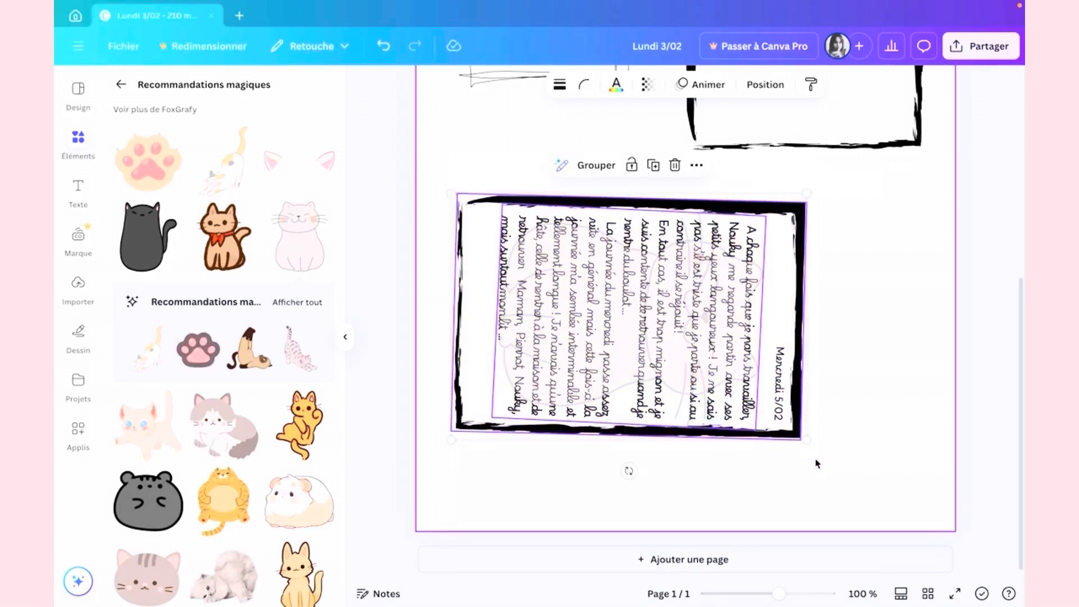
pyautogui.click(597, 165)
pyautogui.click(857, 293)
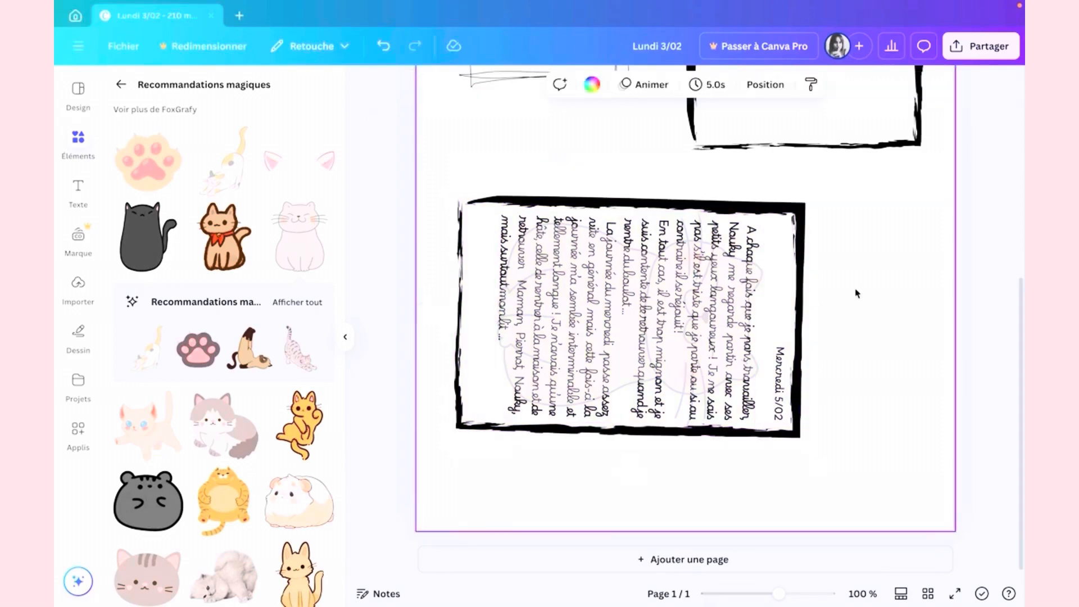
# Shift the grouped "Mercredi 5/02" entry slightly to the right on the page and straighten its rotation.
pyautogui.moveTo(667, 310); pyautogui.dragTo(706, 312)
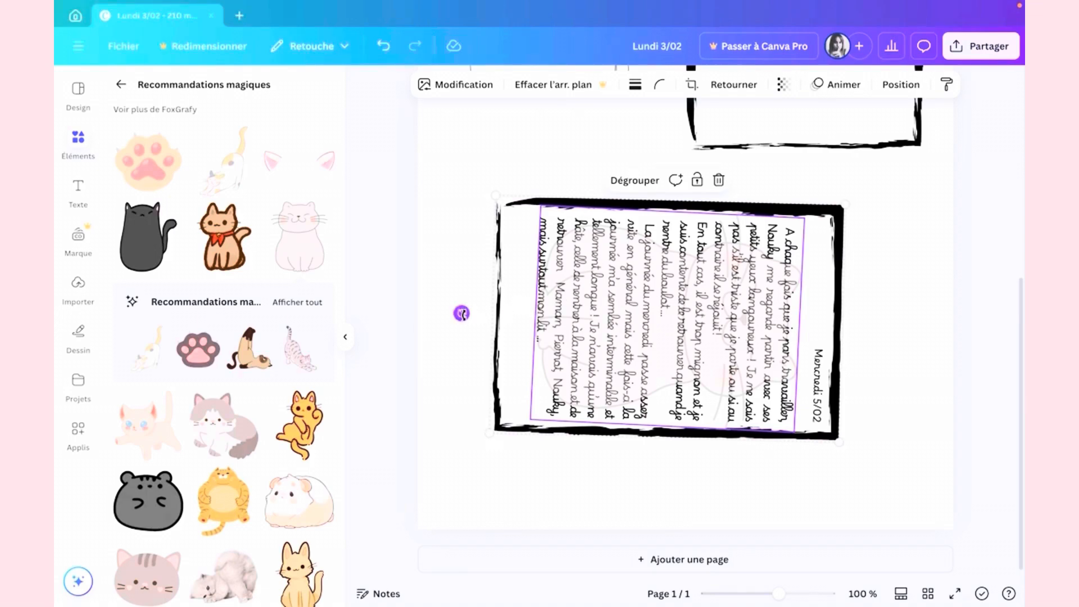
pyautogui.moveTo(461, 313); pyautogui.dragTo(469, 323)
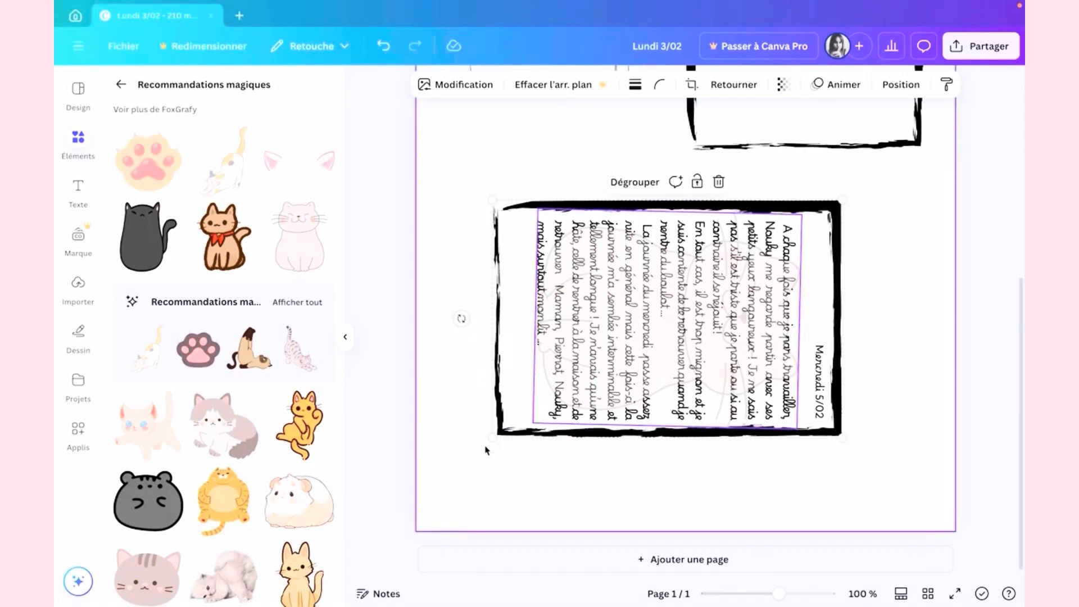
pyautogui.click(494, 476)
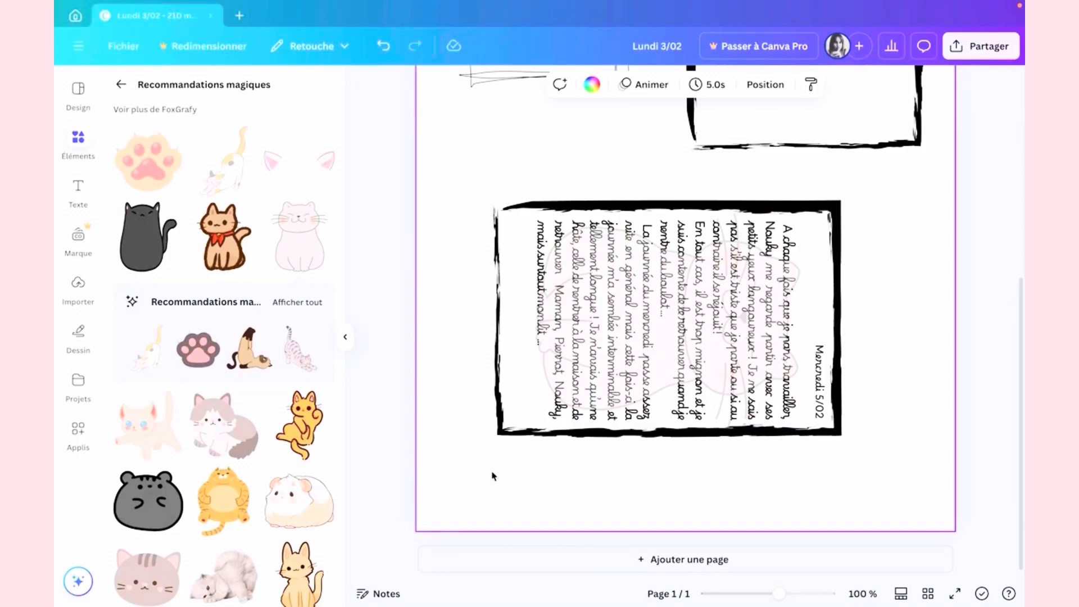
# Download the design as a PDF for printing (PDF pour impression).
pyautogui.scroll(1, 546, 221)
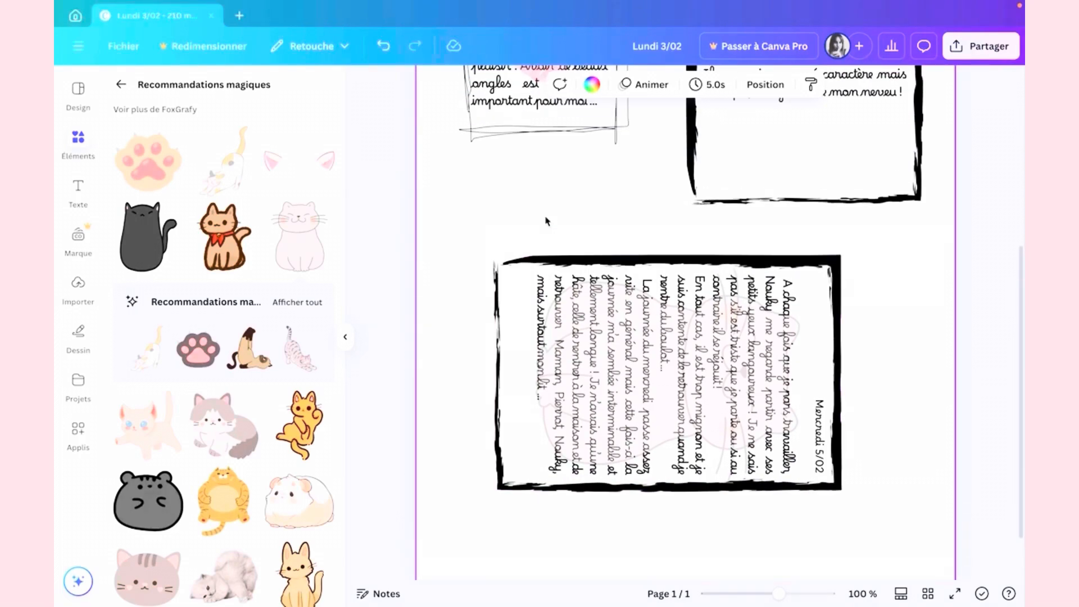
pyautogui.click(981, 46)
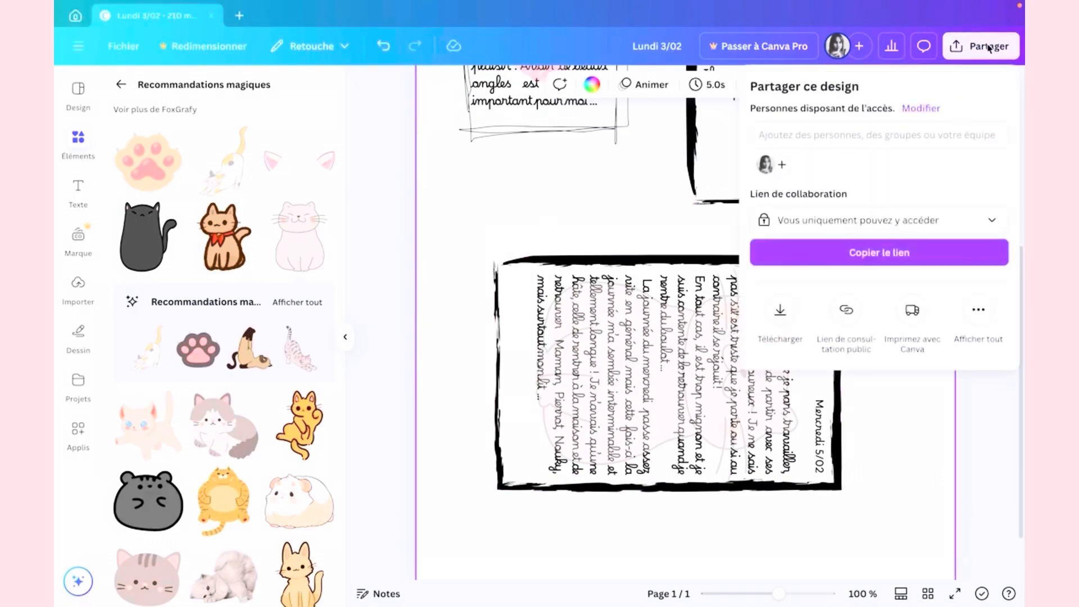
pyautogui.click(779, 311)
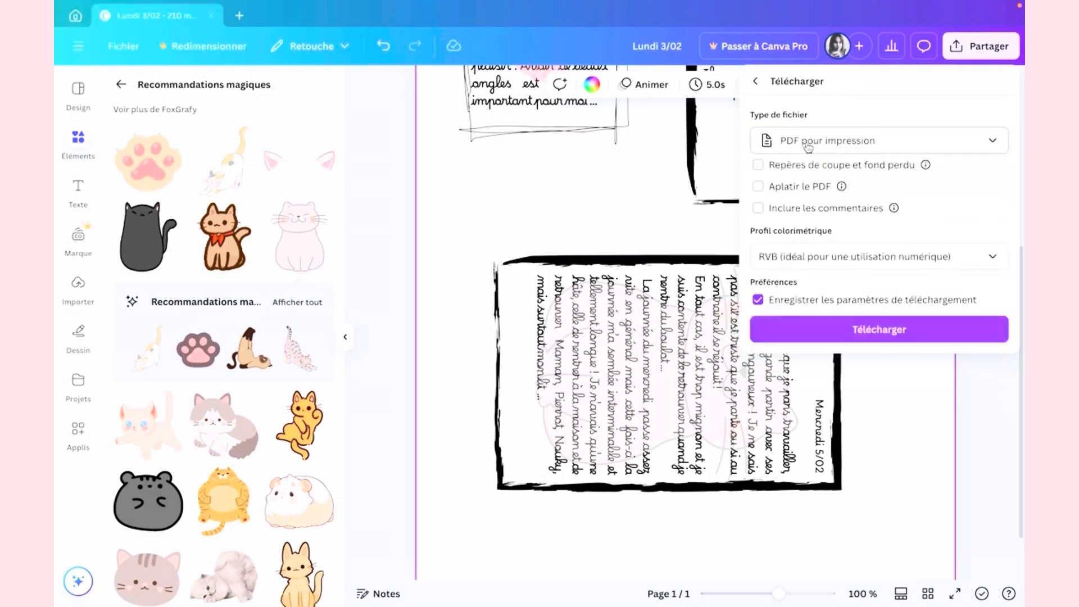
pyautogui.click(880, 332)
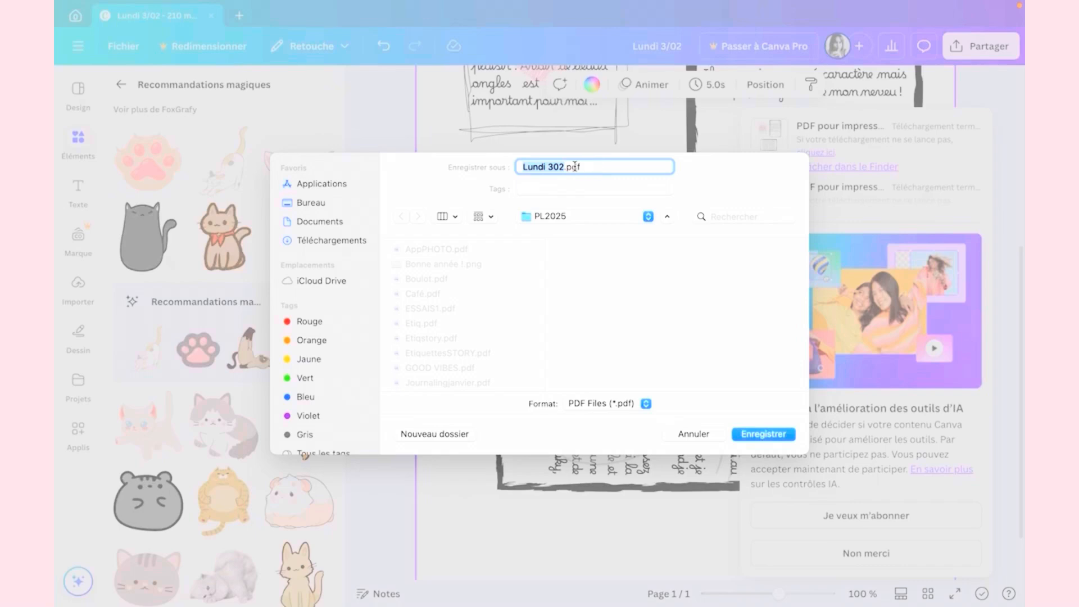
# Replace the proposed download file name with JOURNALINGPLfevpdf.
pyautogui.click(567, 168)
pyautogui.press('BackSpace')
pyautogui.press('BackSpace')
pyautogui.press('BackSpace')
pyautogui.press('BackSpace')
pyautogui.press('BackSpace')
pyautogui.press('BackSpace')
pyautogui.press('BackSpace')
pyautogui.press('BackSpace')
pyautogui.press('BackSpace')
pyautogui.write('JOURNALINGPLfev')
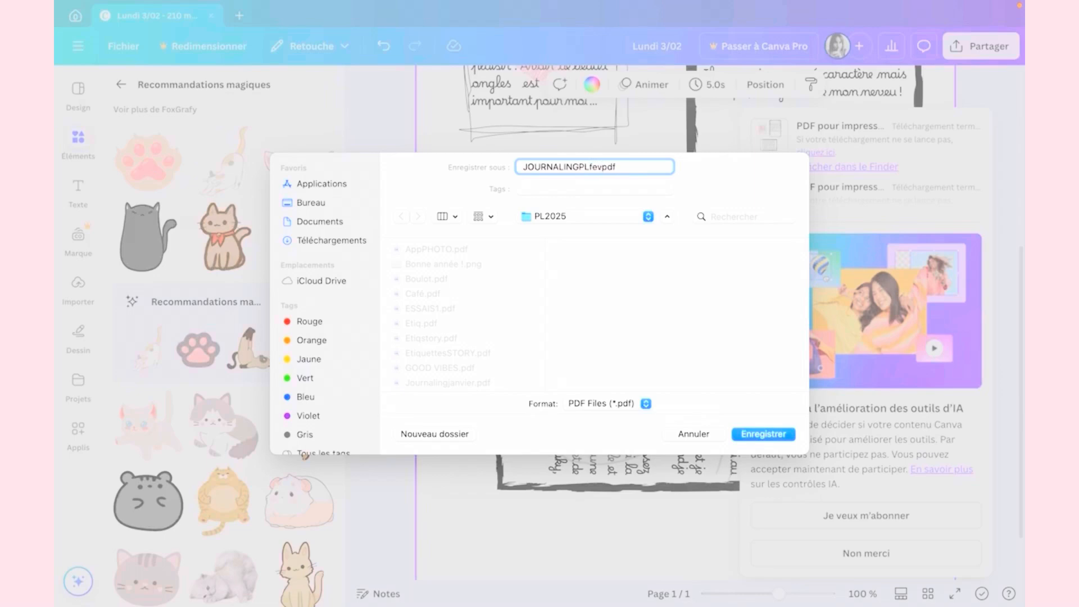
# Save the PDF in the PL2025 folder on the desktop (Bureau).
pyautogui.click(325, 205)
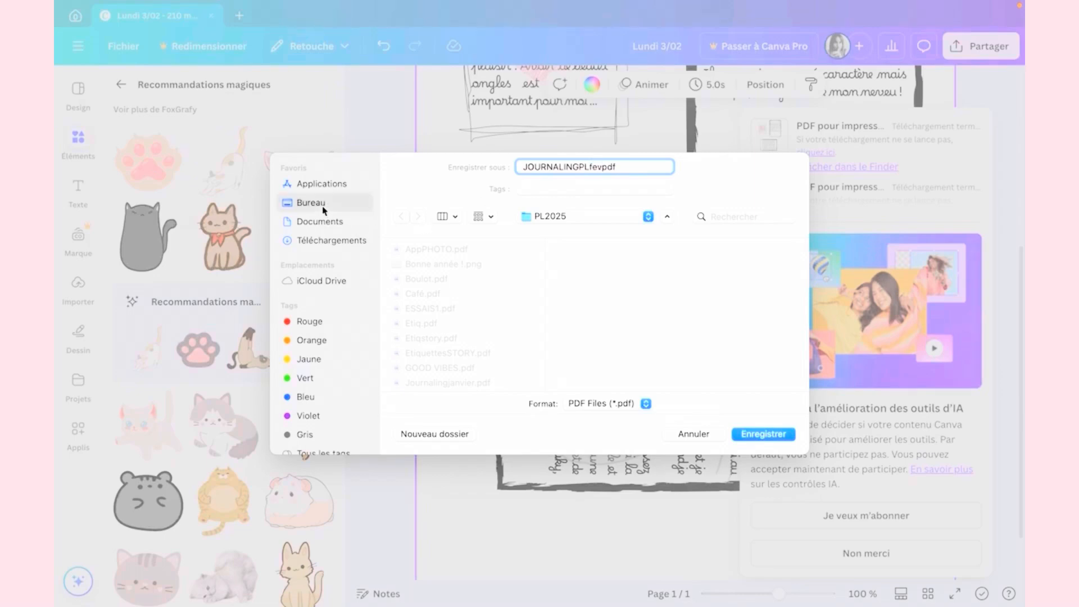
pyautogui.scroll(-8, 458, 297)
pyautogui.scroll(-5, 464, 303)
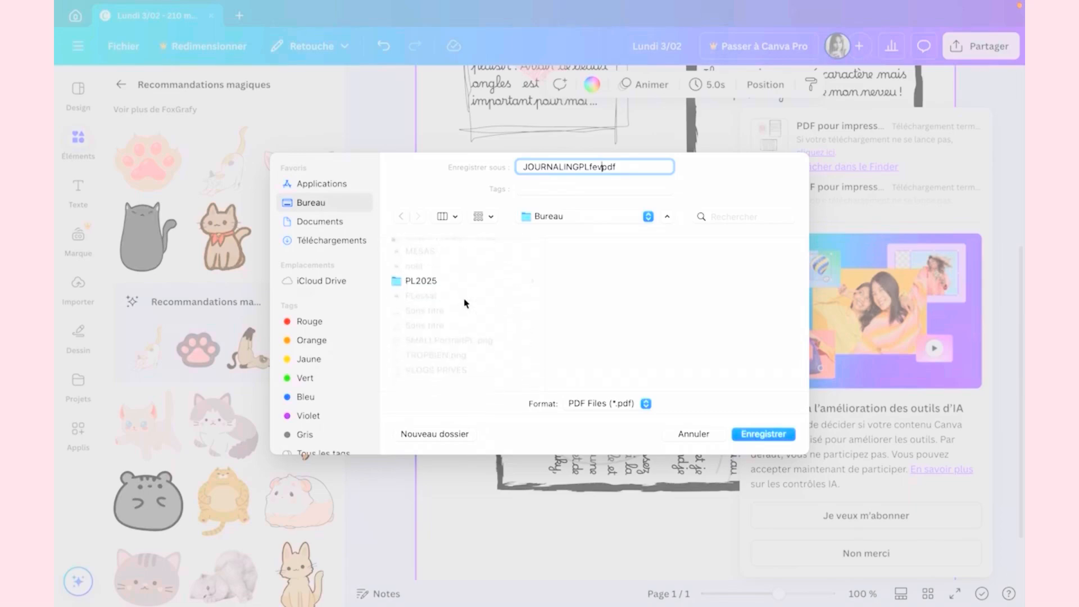
pyautogui.click(429, 289)
pyautogui.click(764, 439)
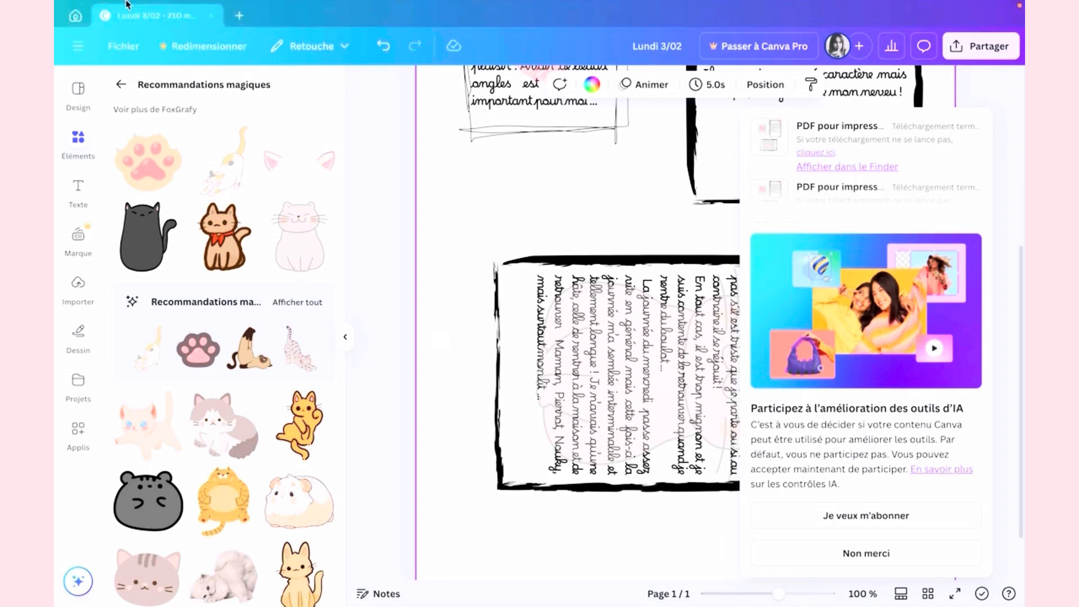
# Switch from Canva to the Finder desktop, open the PL2025 folder and locate the saved JOURNALINGPLfevpdf file.
pyautogui.moveTo(87, 5)
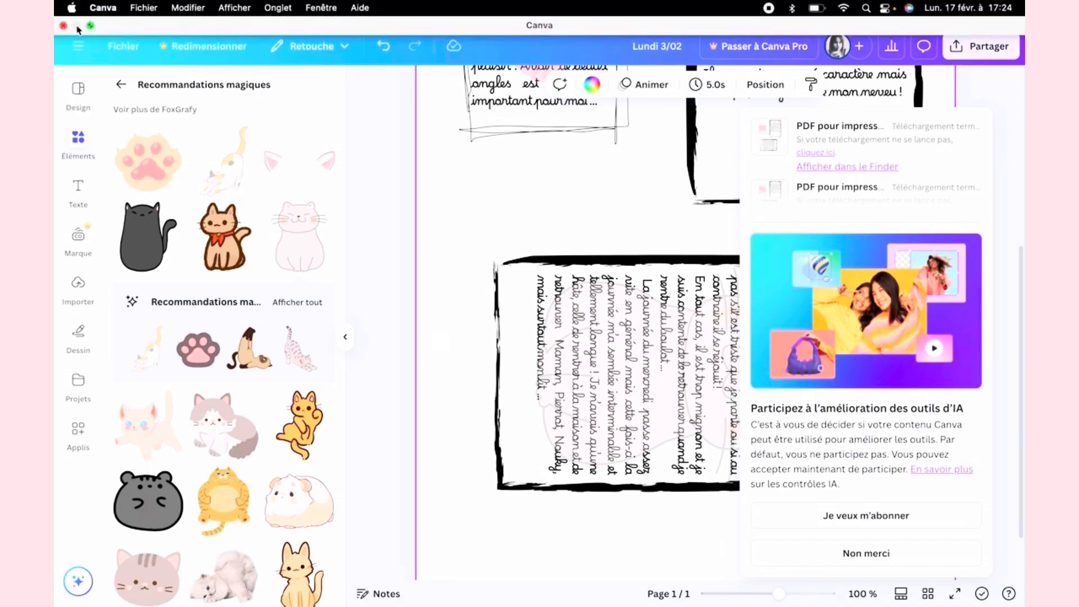
pyautogui.click(90, 26)
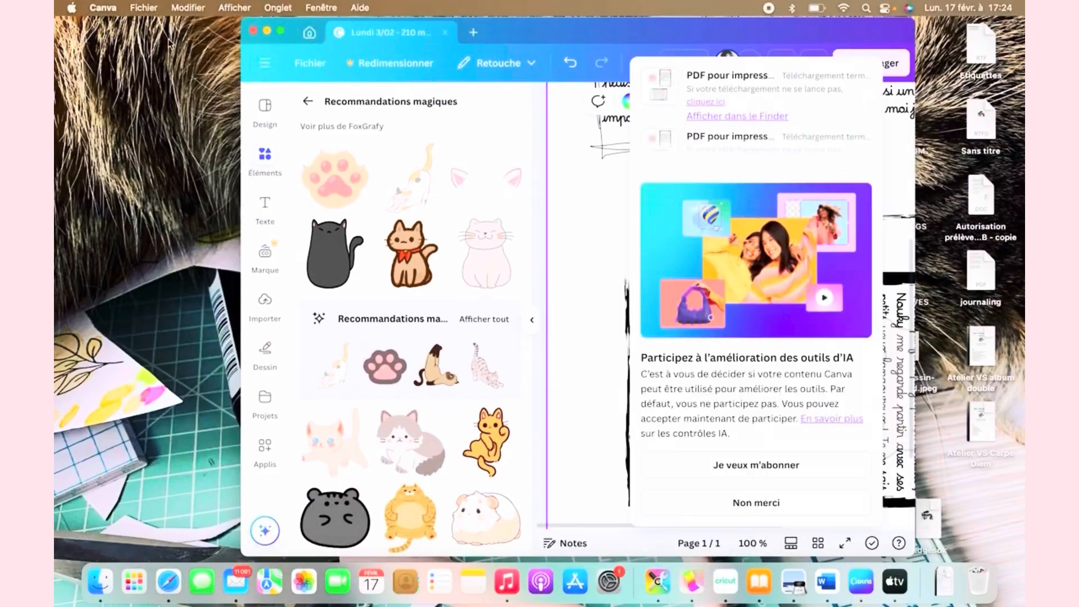
pyautogui.click(268, 32)
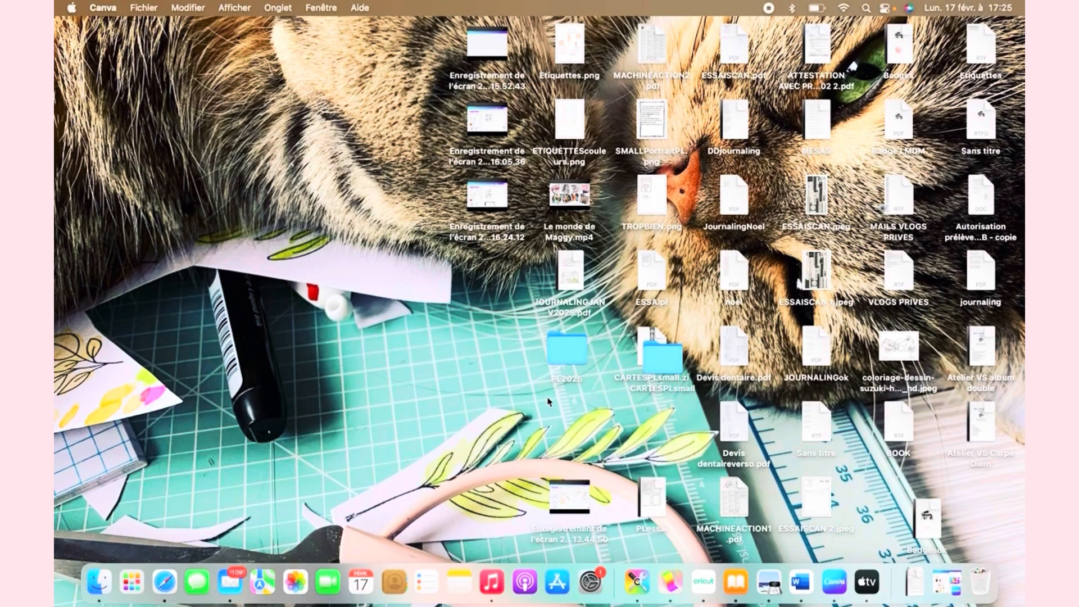
pyautogui.click(568, 354)
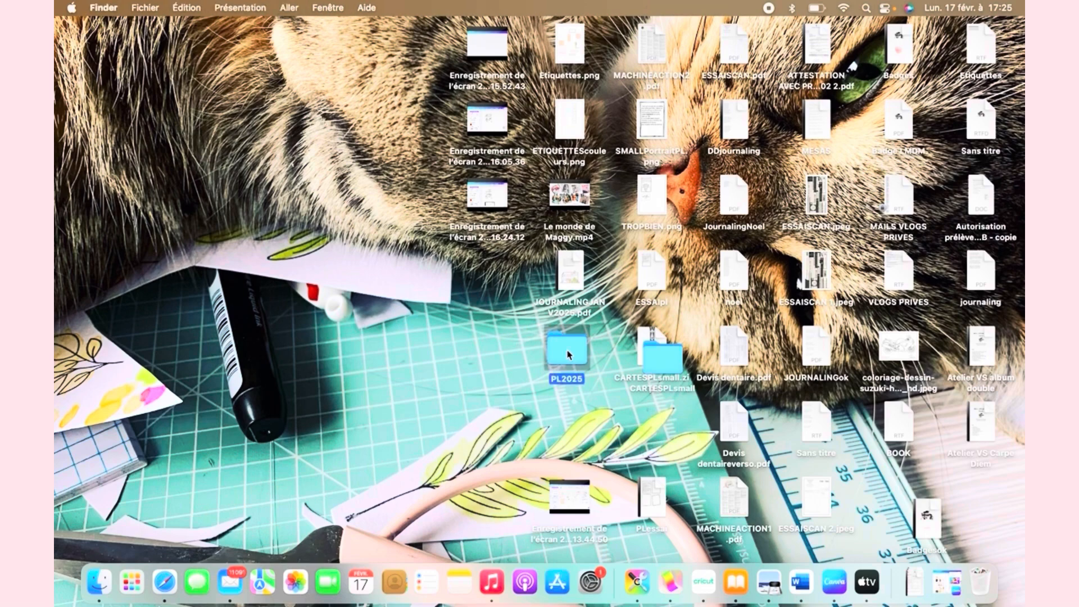
pyautogui.doubleClick(567, 354)
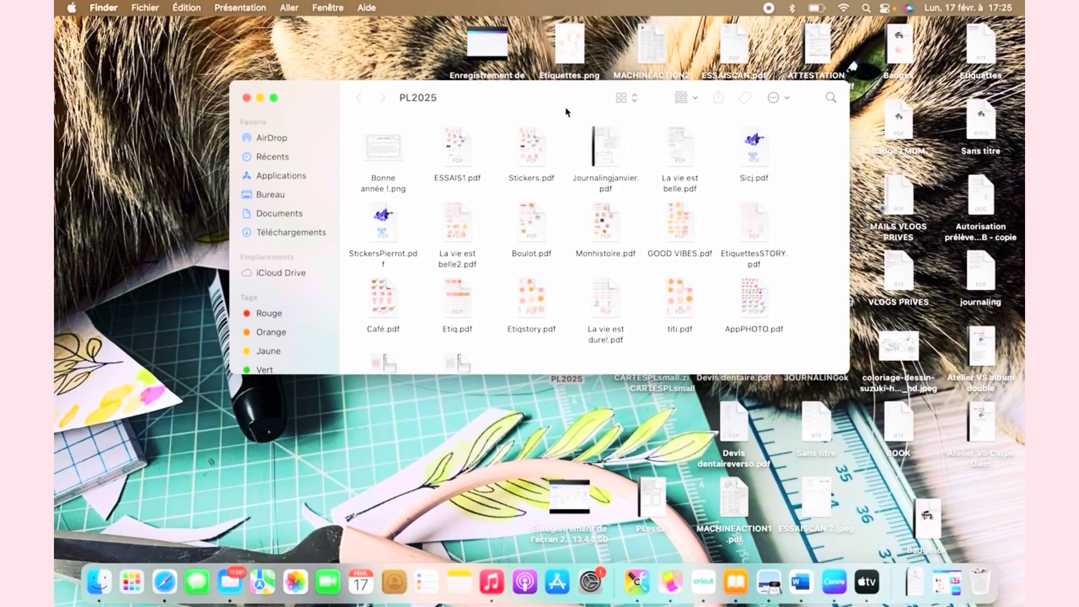
pyautogui.scroll(-3, 496, 178)
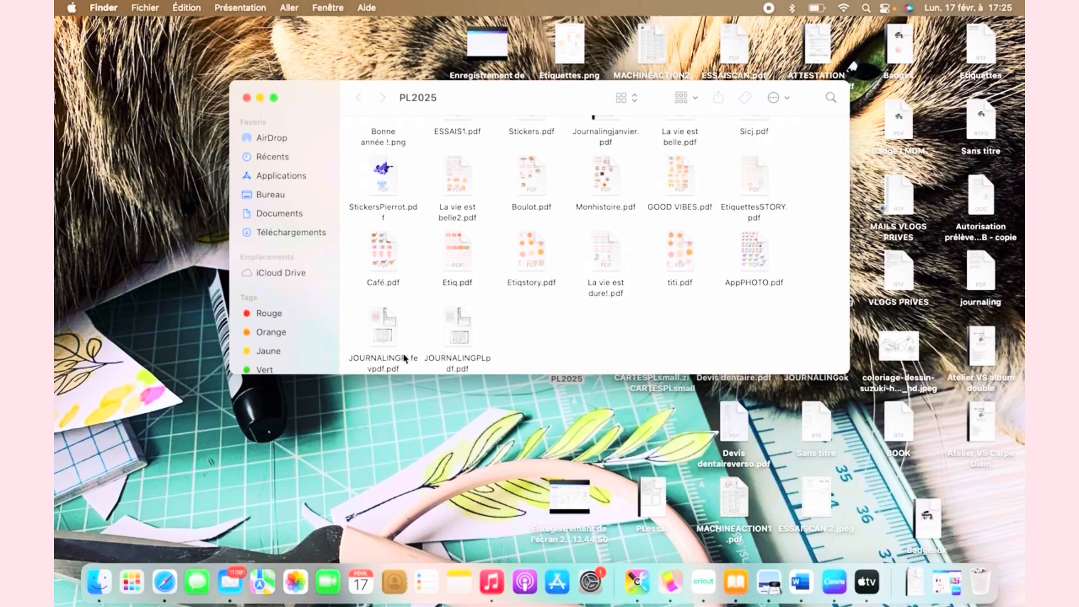
# Open JOURNALINGPLfevpdf.pdf from the PL2025 folder in Preview (Aperçu), check the framed diary entries across the whole page, and close it.
pyautogui.doubleClick(393, 335)
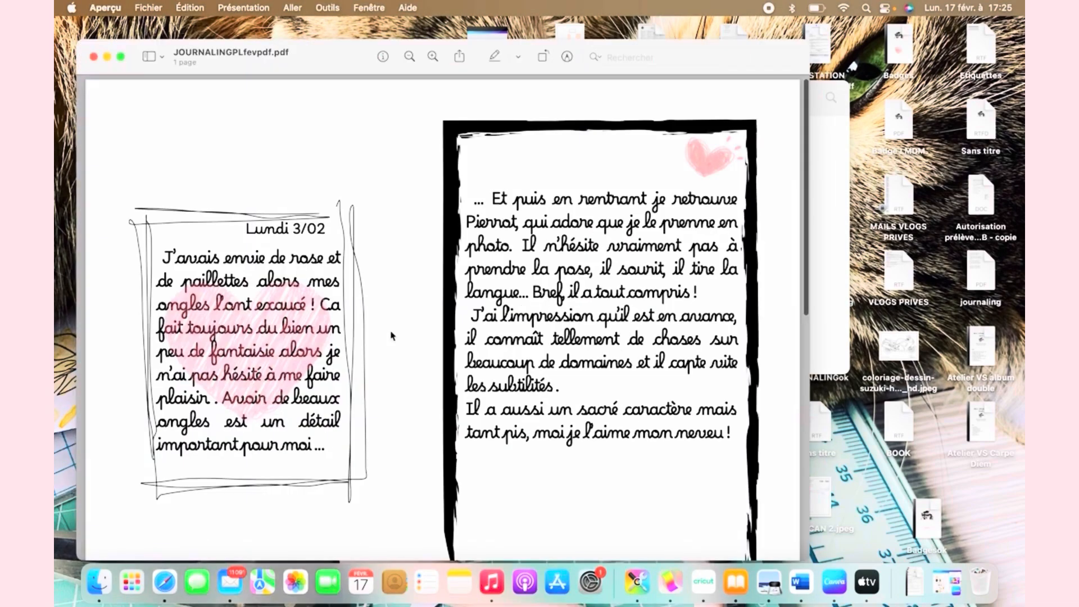
pyautogui.scroll(-10, 391, 335)
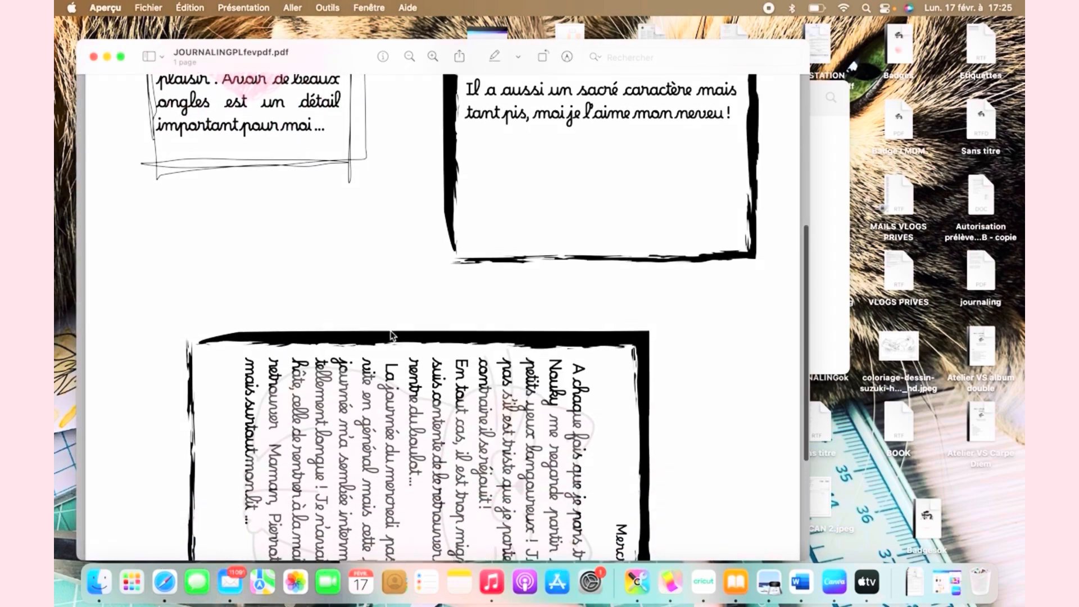
pyautogui.scroll(6, 392, 335)
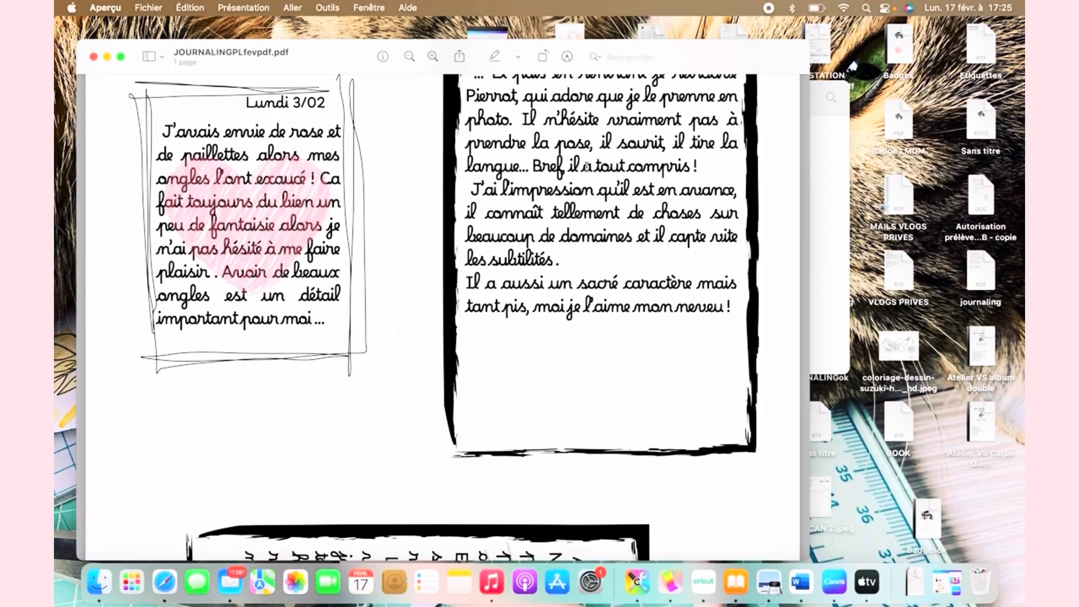
pyautogui.scroll(4, 586, 167)
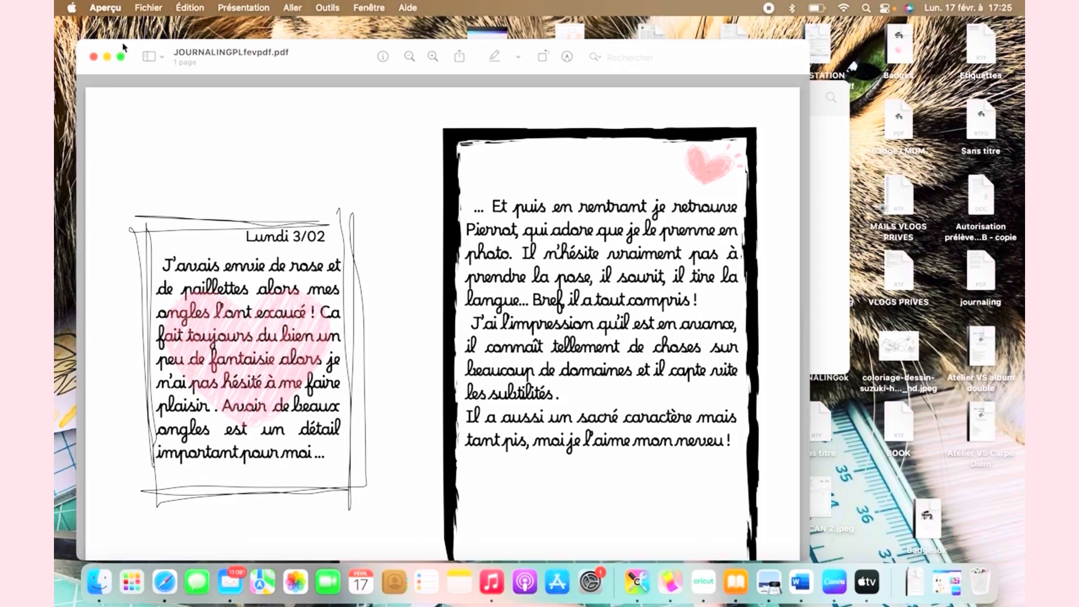
pyautogui.click(94, 57)
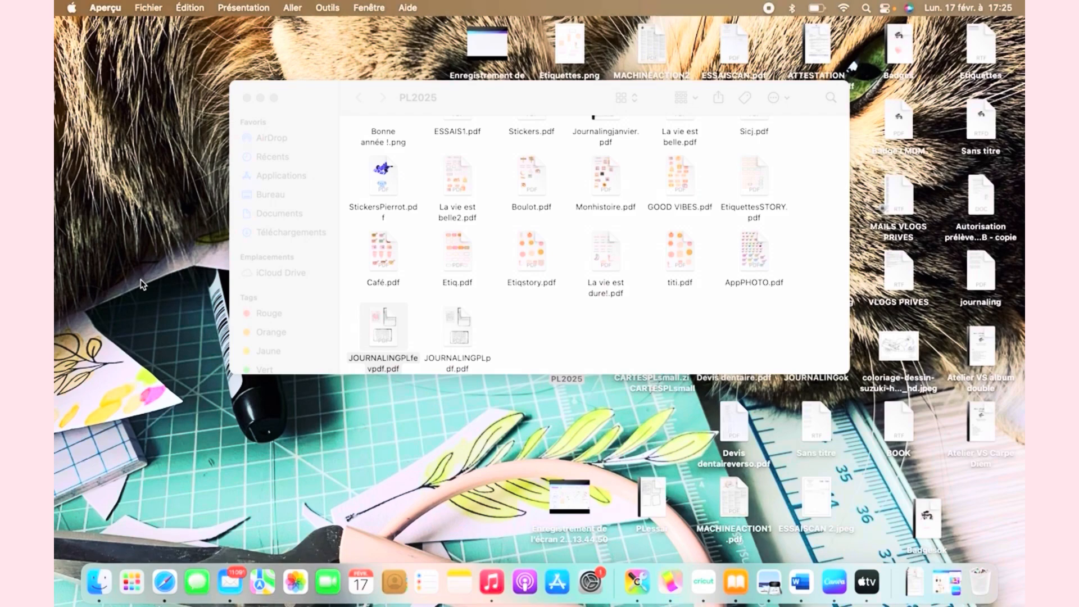
pyautogui.press('super+shift+5')
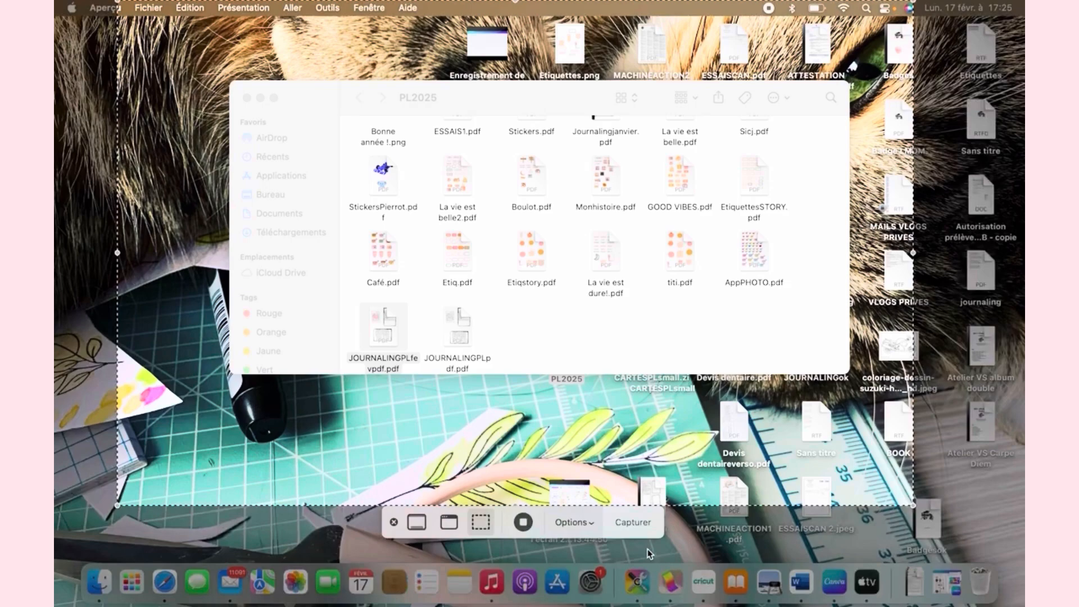